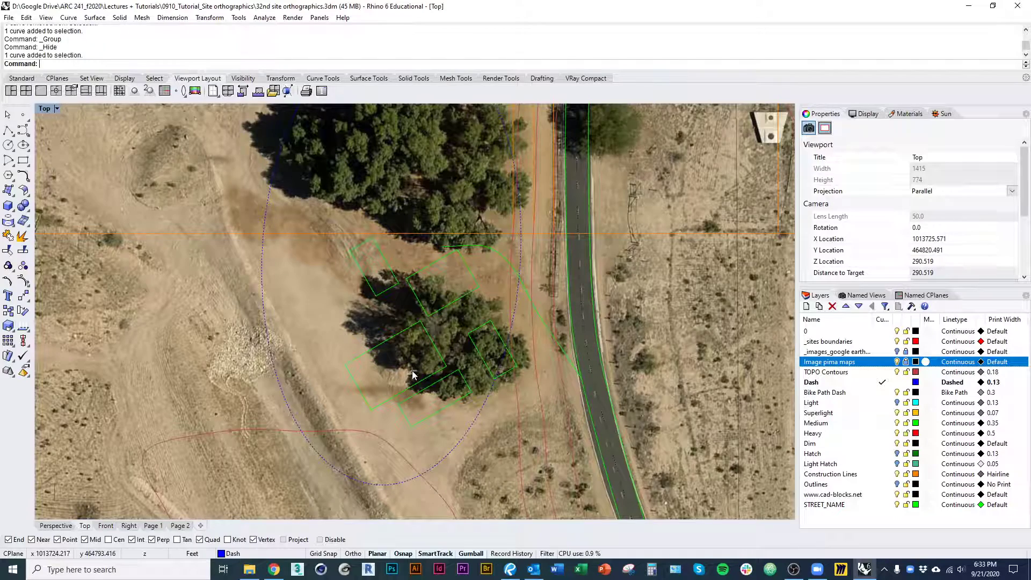
pyautogui.moveTo(413, 363); pyautogui.dragTo(411, 341, button='right')
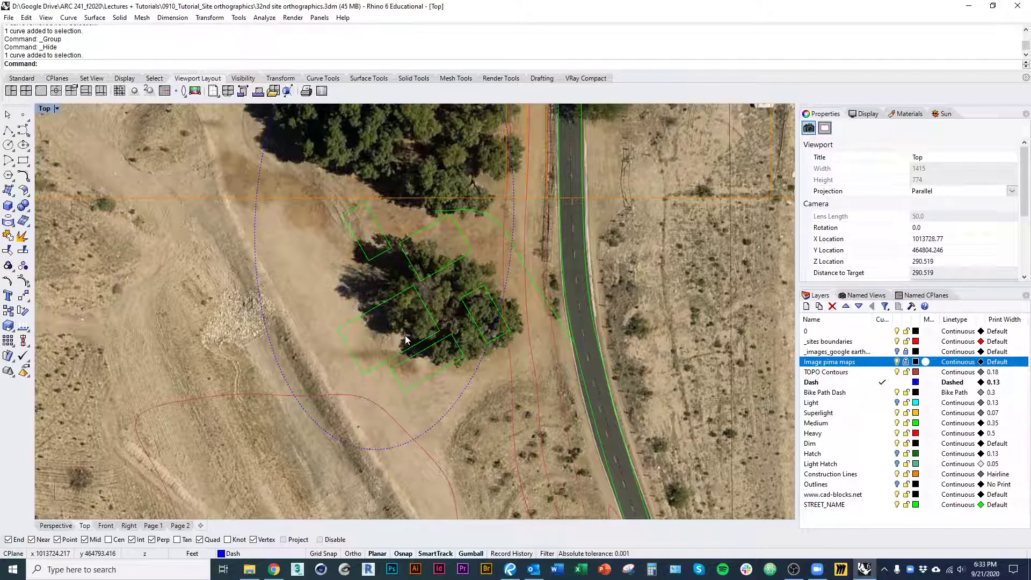
pyautogui.scroll(-2, 390, 329)
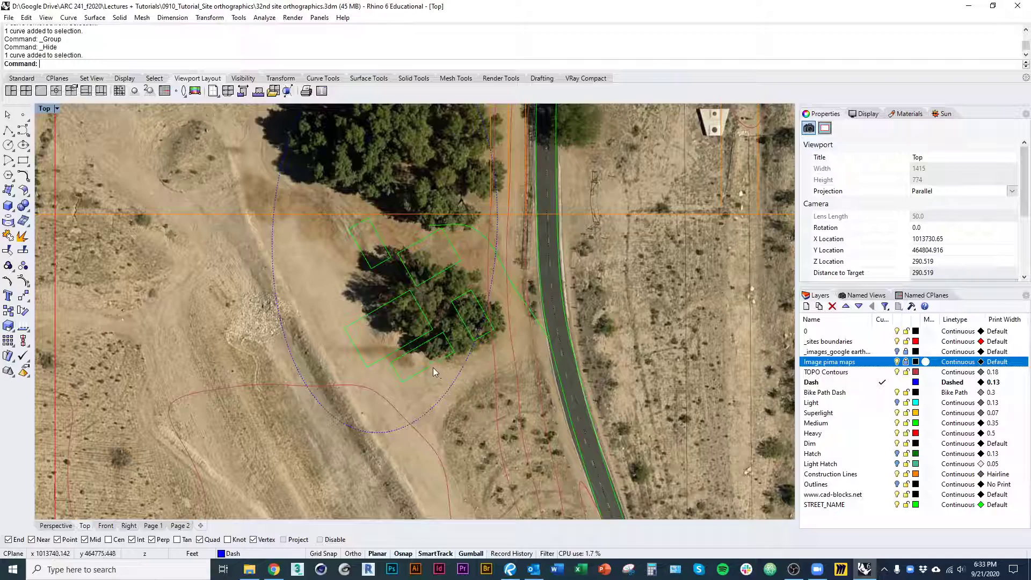
pyautogui.moveTo(427, 370); pyautogui.dragTo(371, 378, button='right')
pyautogui.scroll(-3, 361, 334)
# Switch to the ARC201 review PDF and examine the section drawings on page 9 and the model site photo on page 10
pyautogui.hotkey('alt', 'Tab')
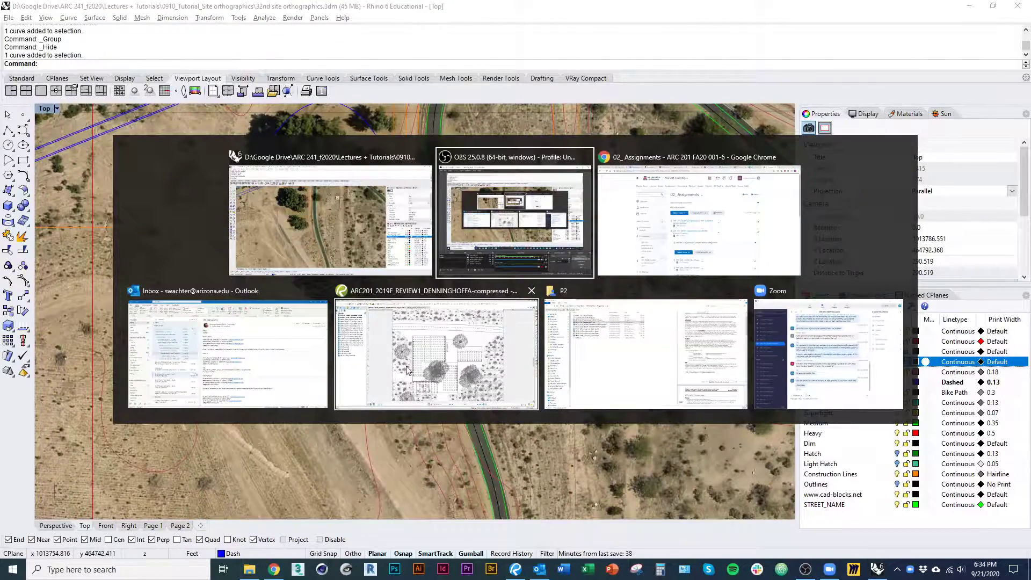
pyautogui.click(407, 367)
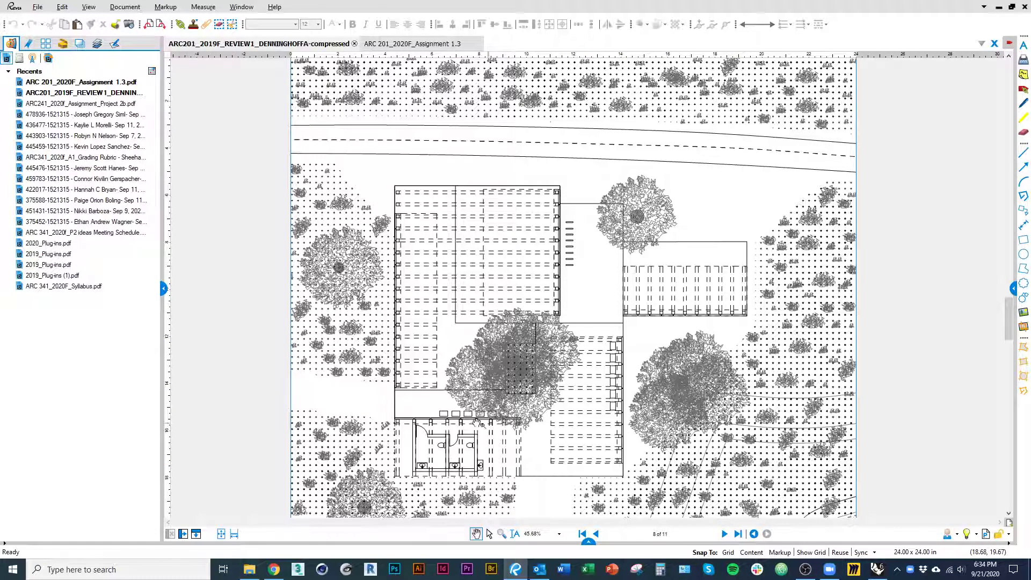
pyautogui.click(725, 535)
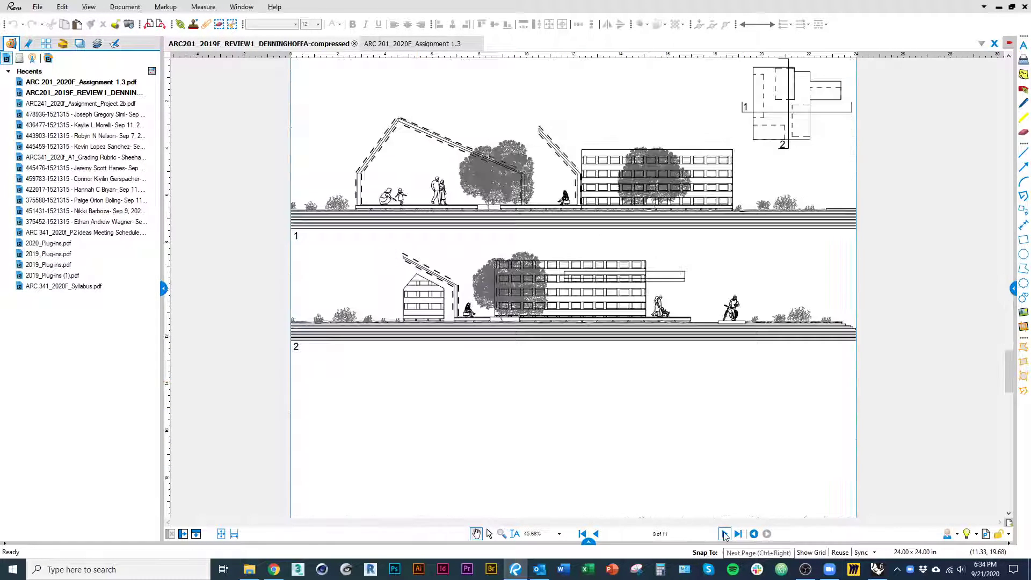
pyautogui.click(726, 535)
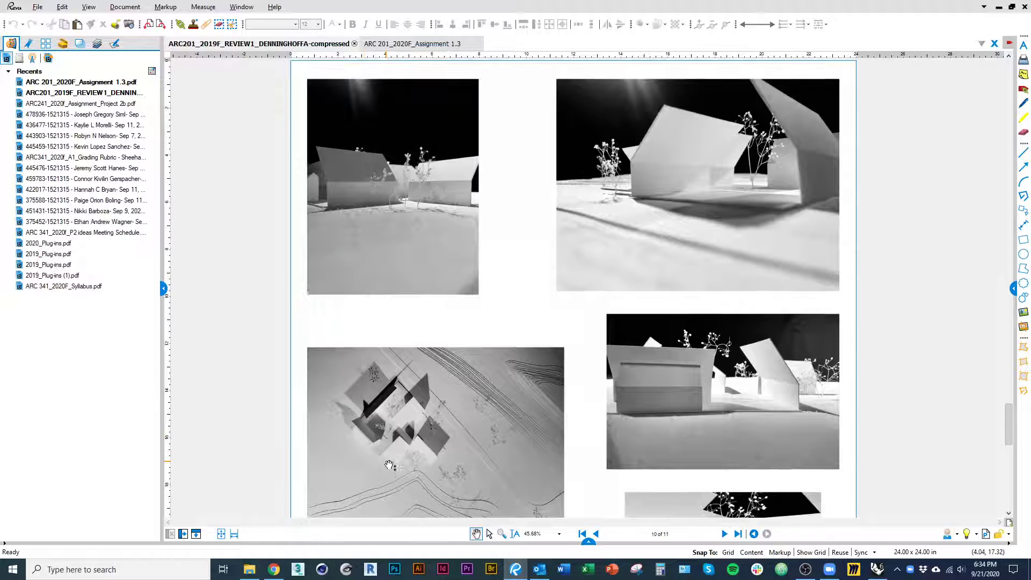
pyautogui.scroll(3, 390, 465)
pyautogui.scroll(1, 390, 452)
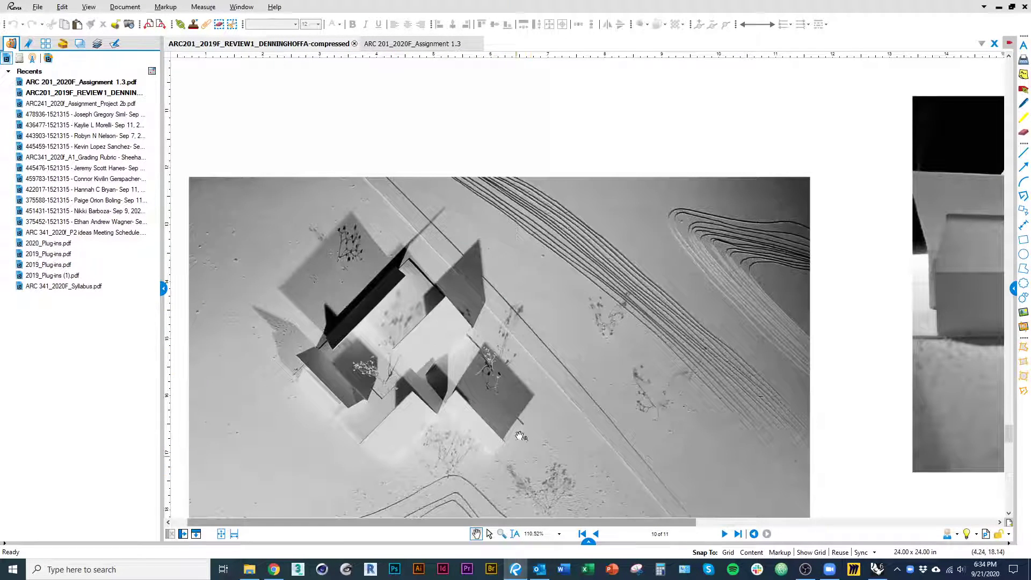
pyautogui.moveTo(560, 417); pyautogui.dragTo(538, 335)
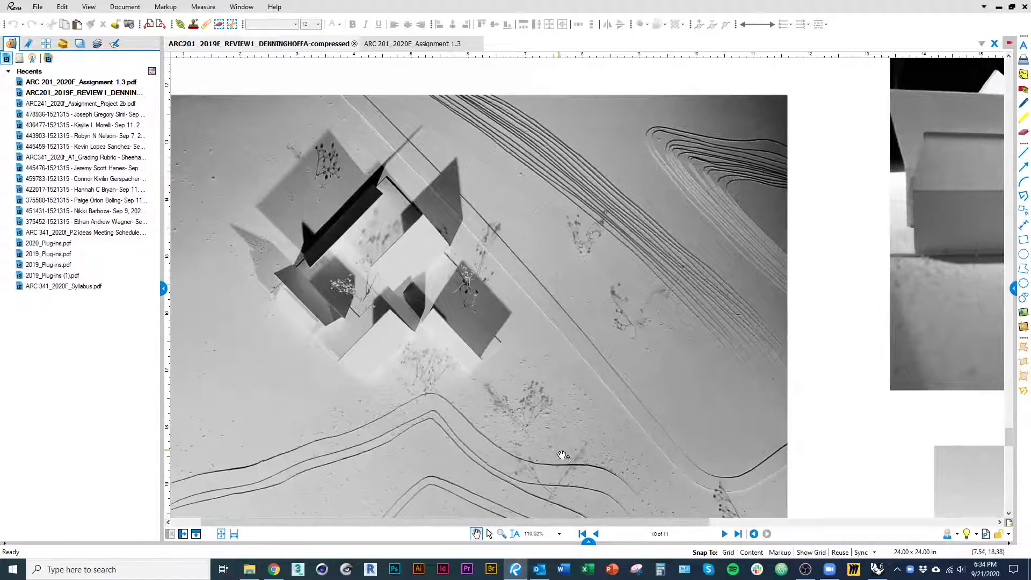
pyautogui.moveTo(504, 400); pyautogui.dragTo(531, 414)
# Return to Rhino and examine the building outlines in relation to the tree clusters, contours and road
pyautogui.hotkey('alt', 'Tab')
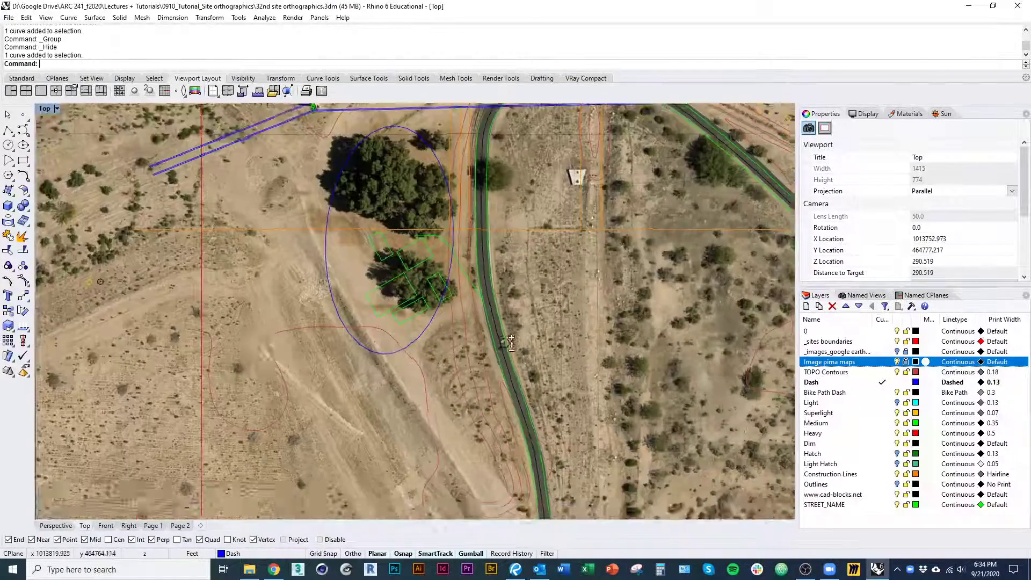
pyautogui.scroll(-1, 507, 343)
pyautogui.moveTo(413, 299); pyautogui.dragTo(410, 335, button='right')
pyautogui.scroll(4, 406, 301)
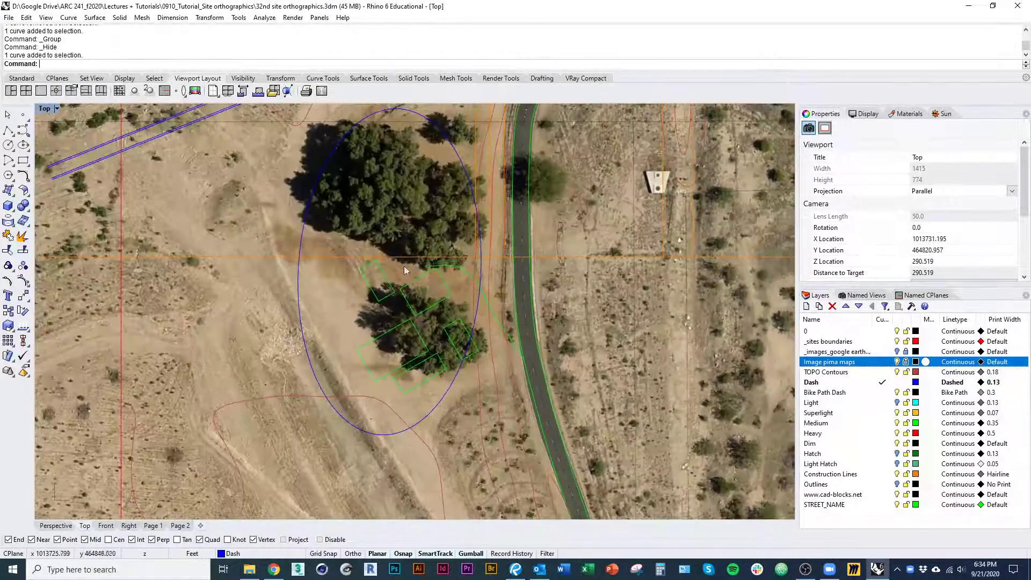
pyautogui.moveTo(499, 392); pyautogui.dragTo(462, 335, button='right')
pyautogui.scroll(-4, 452, 333)
pyautogui.moveTo(468, 372); pyautogui.dragTo(389, 404, button='right')
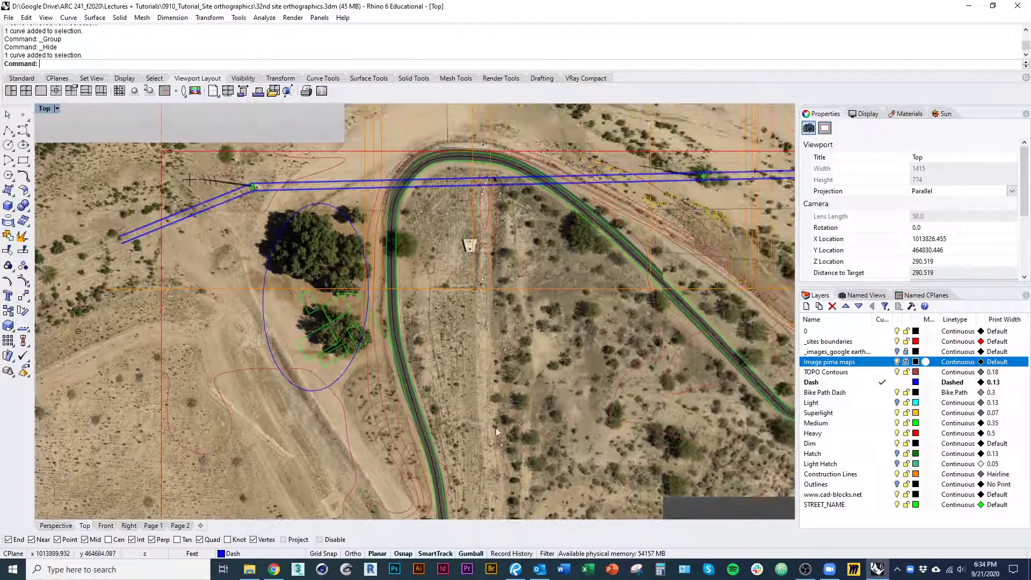
pyautogui.moveTo(408, 371); pyautogui.dragTo(473, 371, button='right')
pyautogui.scroll(1, 418, 357)
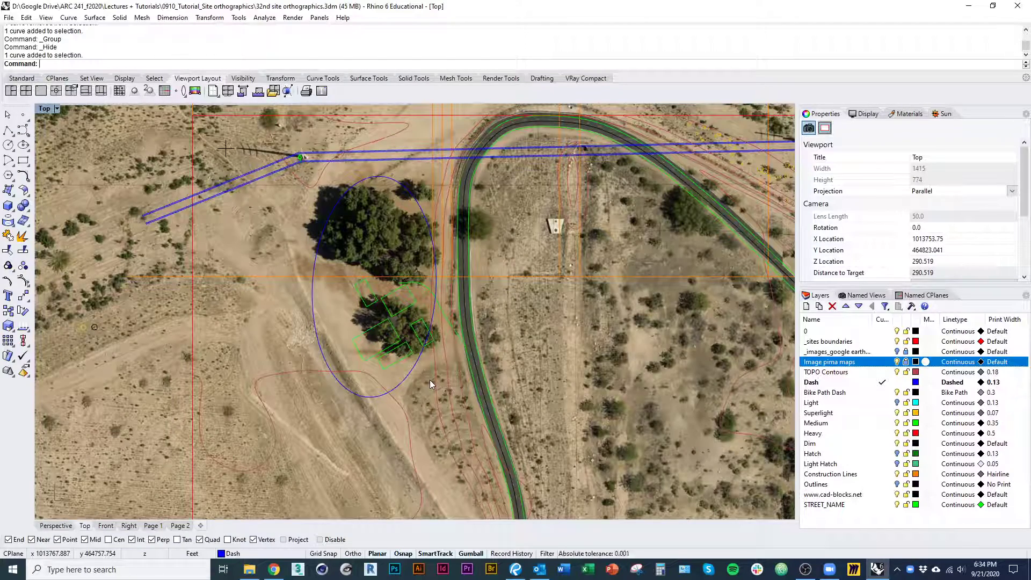
# Delete the green path curve on the east side of the building outlines
pyautogui.moveTo(437, 348); pyautogui.dragTo(371, 180, button='right')
pyautogui.scroll(5, 429, 366)
pyautogui.click(444, 322)
pyautogui.write('D')
pyautogui.press('Return')
# Examine the full extent of the aerial site plan and the building outlines over the southern tree cluster
pyautogui.scroll(-2, 433, 356)
pyautogui.scroll(-2, 362, 194)
pyautogui.scroll(-1, 379, 237)
pyautogui.moveTo(381, 245); pyautogui.dragTo(318, 297, button='right')
pyautogui.scroll(-3, 328, 315)
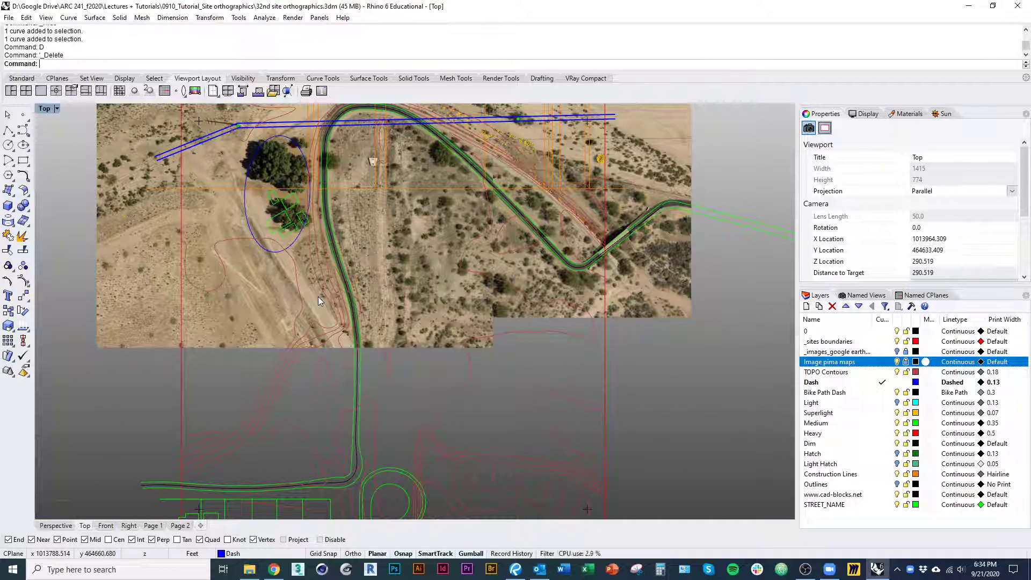
pyautogui.moveTo(307, 272); pyautogui.dragTo(311, 357, button='right')
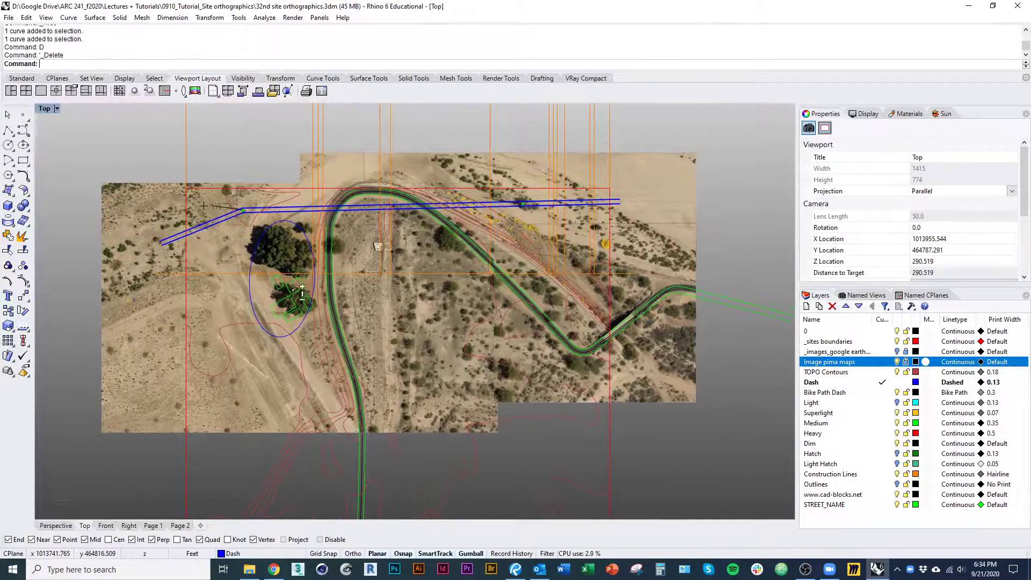
pyautogui.scroll(5, 302, 266)
pyautogui.moveTo(302, 265); pyautogui.dragTo(318, 287, button='right')
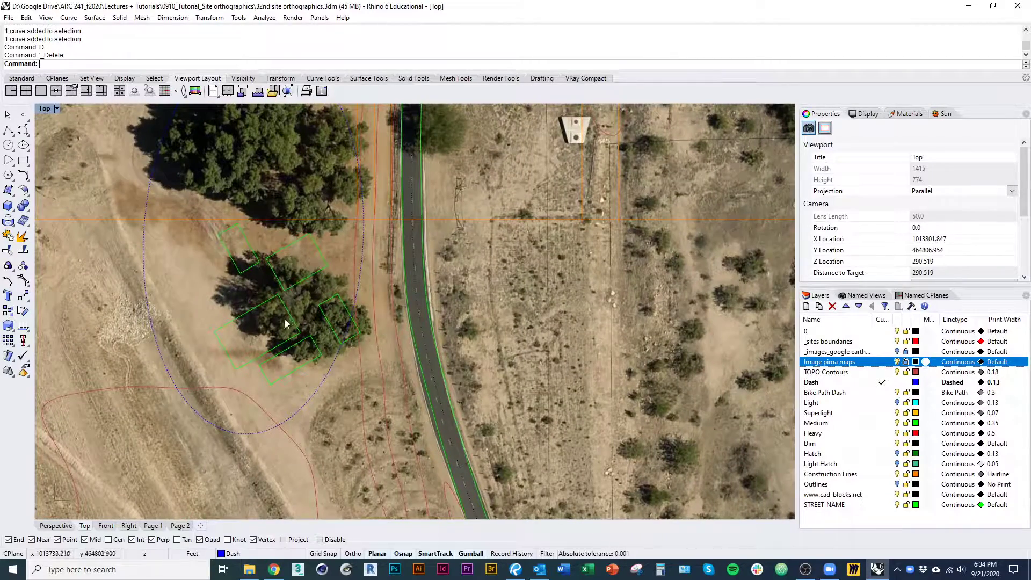
pyautogui.scroll(1, 288, 314)
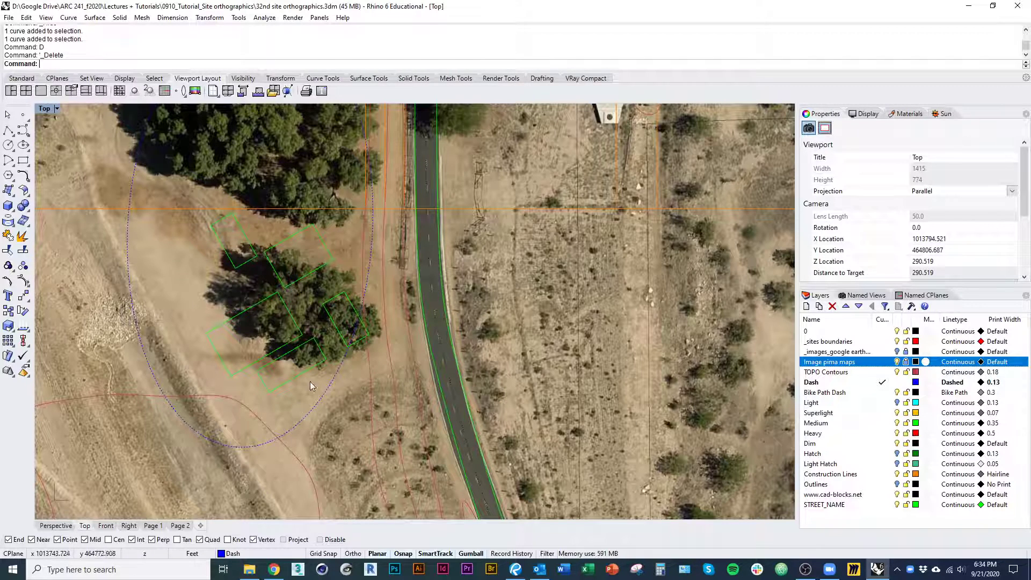
pyautogui.moveTo(307, 376); pyautogui.dragTo(320, 395, button='right')
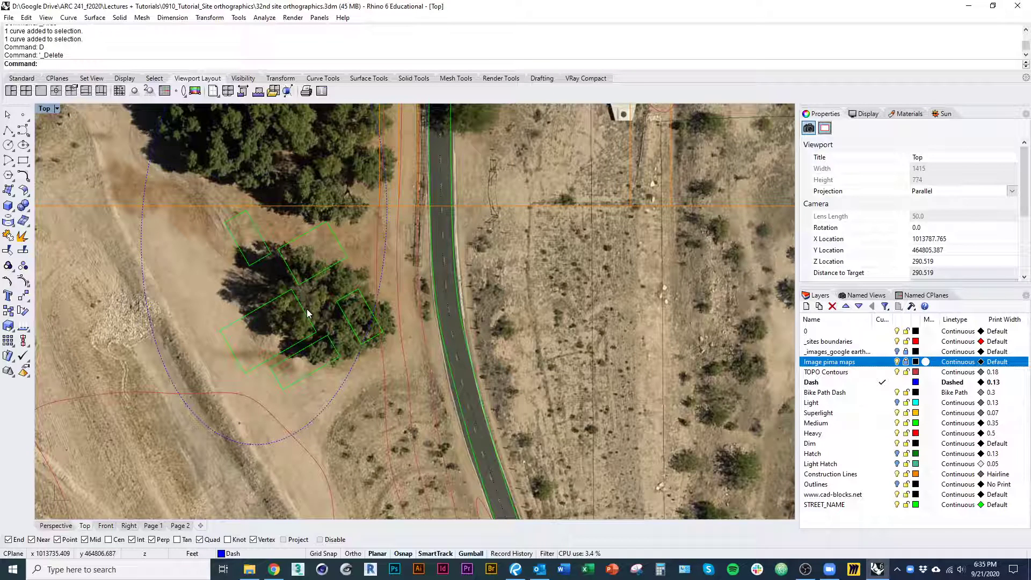
pyautogui.moveTo(307, 309); pyautogui.dragTo(357, 327, button='right')
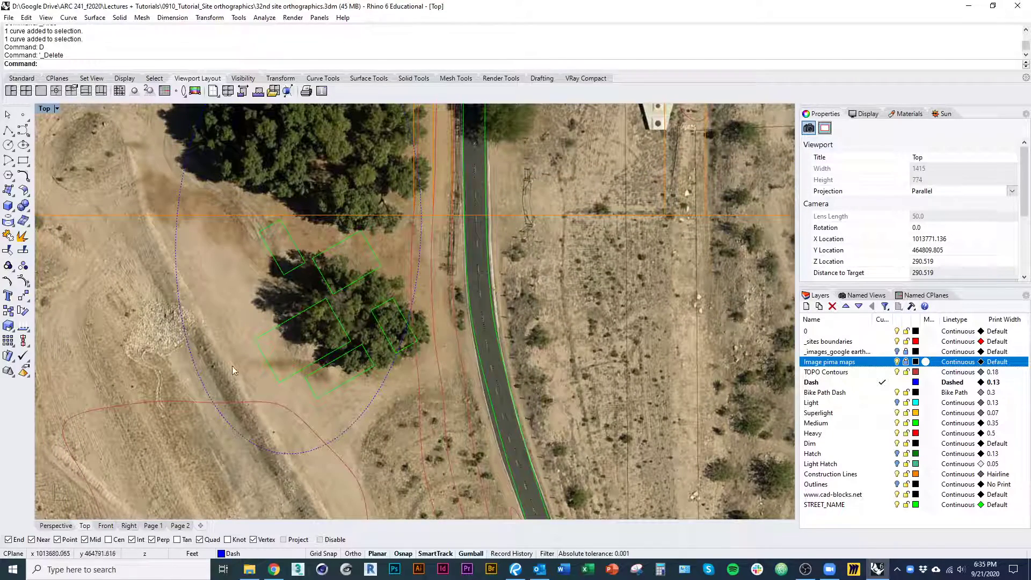
pyautogui.moveTo(374, 406); pyautogui.dragTo(362, 353, button='right')
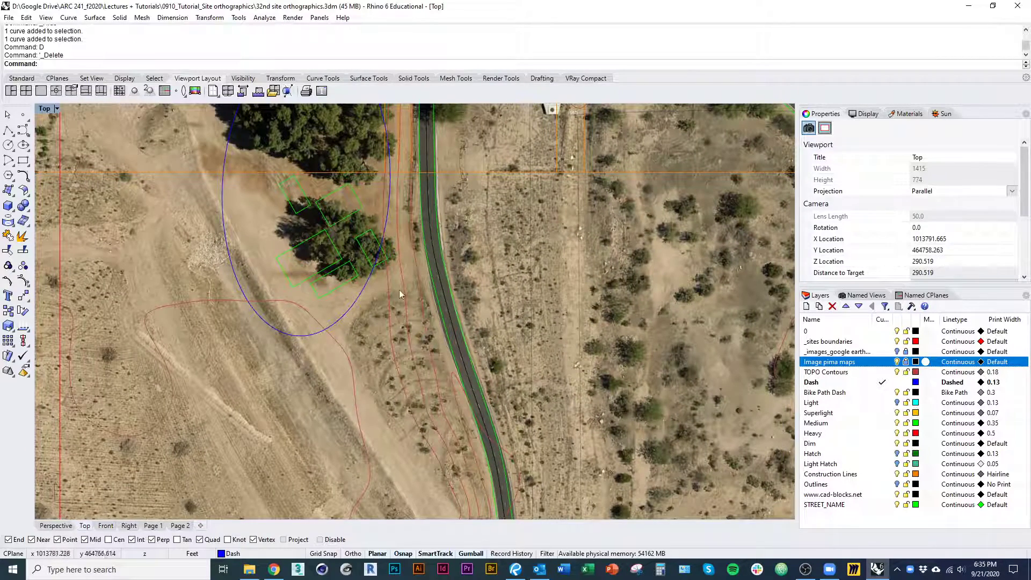
# Examine the road's route from the southern roundabout up to the building site
pyautogui.moveTo(360, 223); pyautogui.dragTo(352, 401, button='right')
pyautogui.moveTo(352, 400); pyautogui.dragTo(343, 223, button='right')
pyautogui.scroll(-3, 340, 286)
pyautogui.scroll(3, 393, 376)
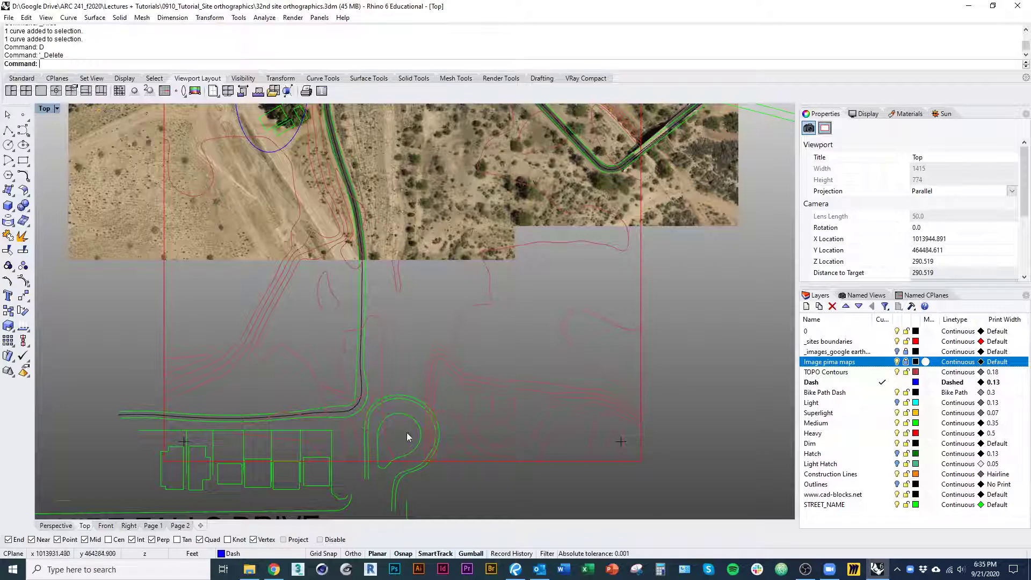
pyautogui.moveTo(381, 289); pyautogui.dragTo(405, 472, button='right')
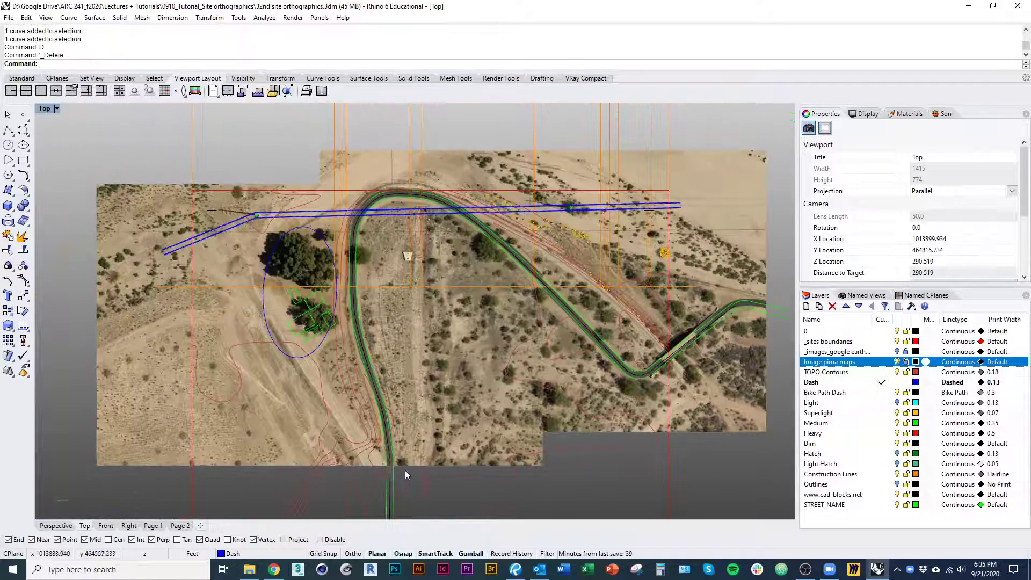
pyautogui.scroll(4, 341, 353)
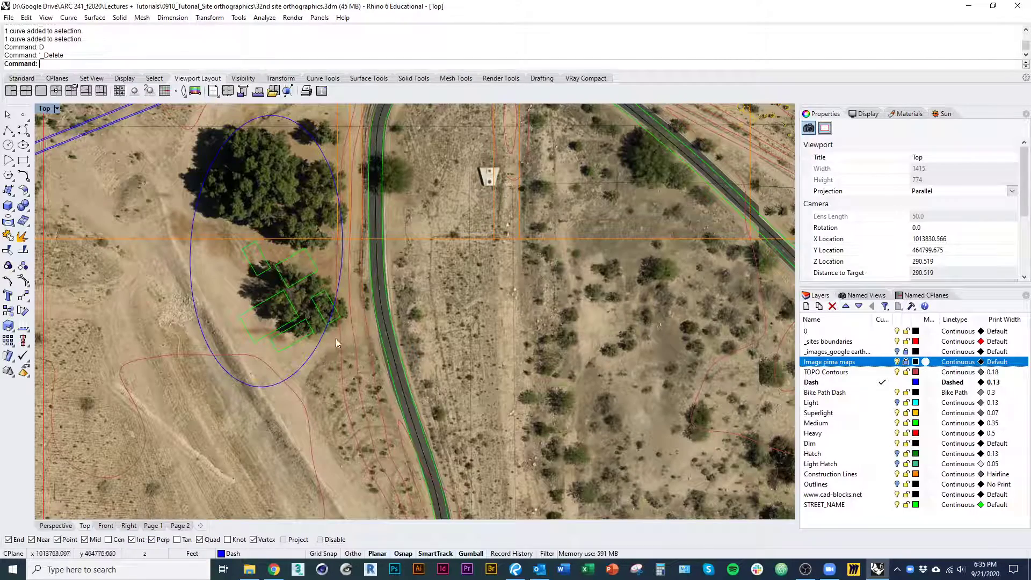
pyautogui.scroll(-2, 336, 338)
pyautogui.moveTo(336, 338); pyautogui.dragTo(351, 382, button='right')
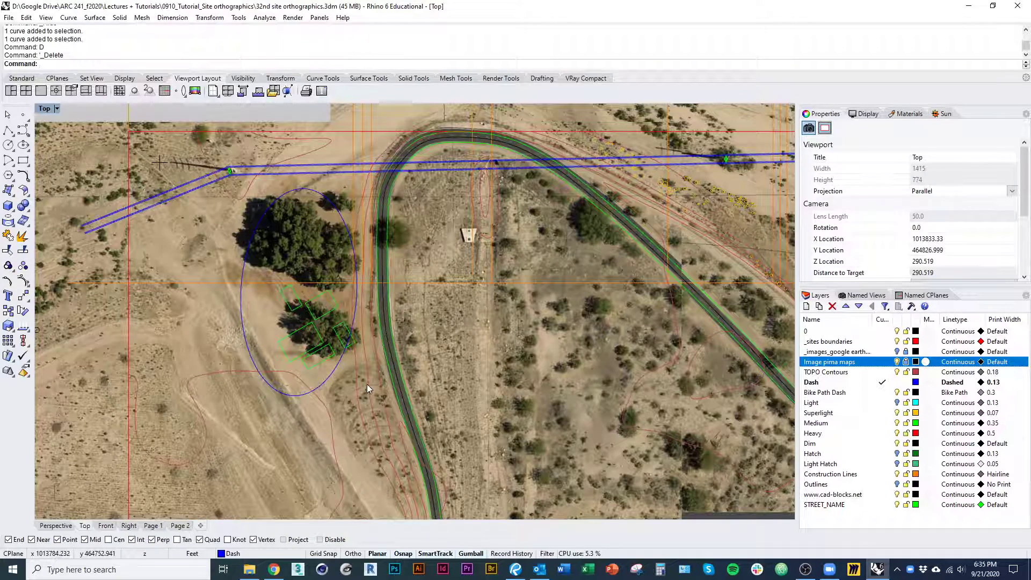
pyautogui.moveTo(395, 408); pyautogui.dragTo(393, 391, button='right')
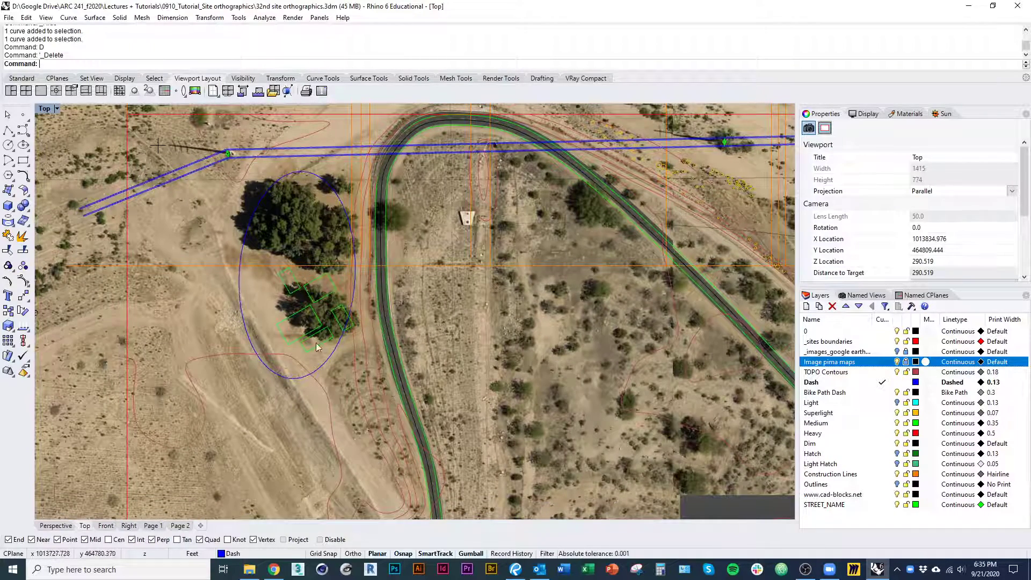
# Examine the surroundings of the dashed site ellipse, including the northern road bend and the ground between buildings and road
pyautogui.scroll(2, 309, 280)
pyautogui.scroll(-1, 322, 339)
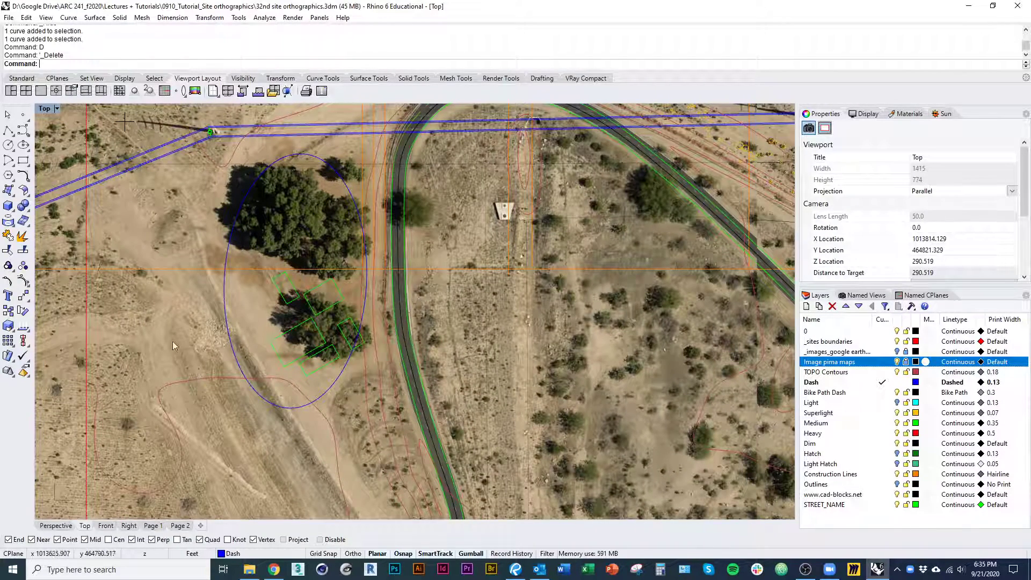
pyautogui.moveTo(205, 279); pyautogui.dragTo(305, 443, button='right')
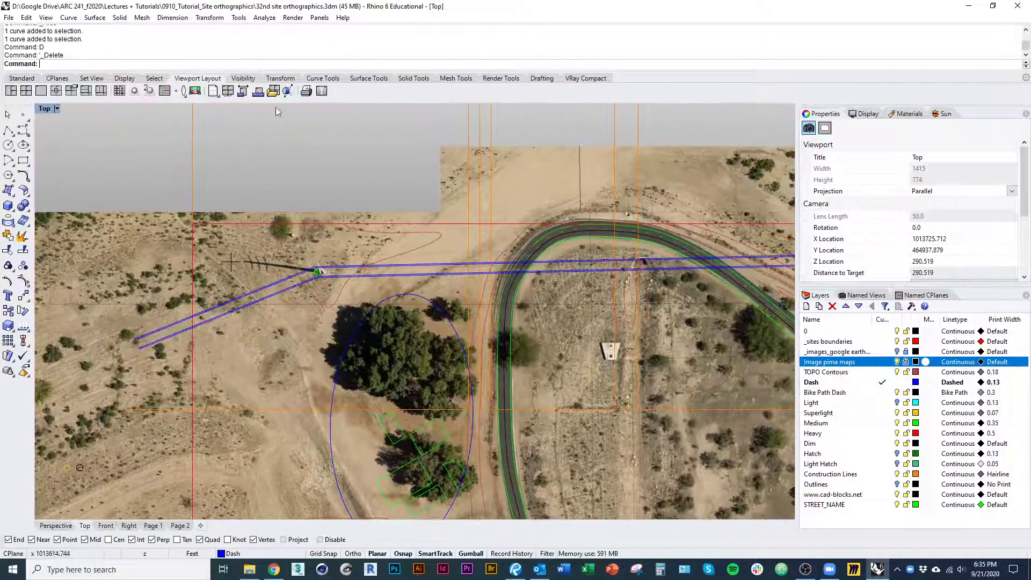
pyautogui.moveTo(308, 274); pyautogui.dragTo(137, 206, button='right')
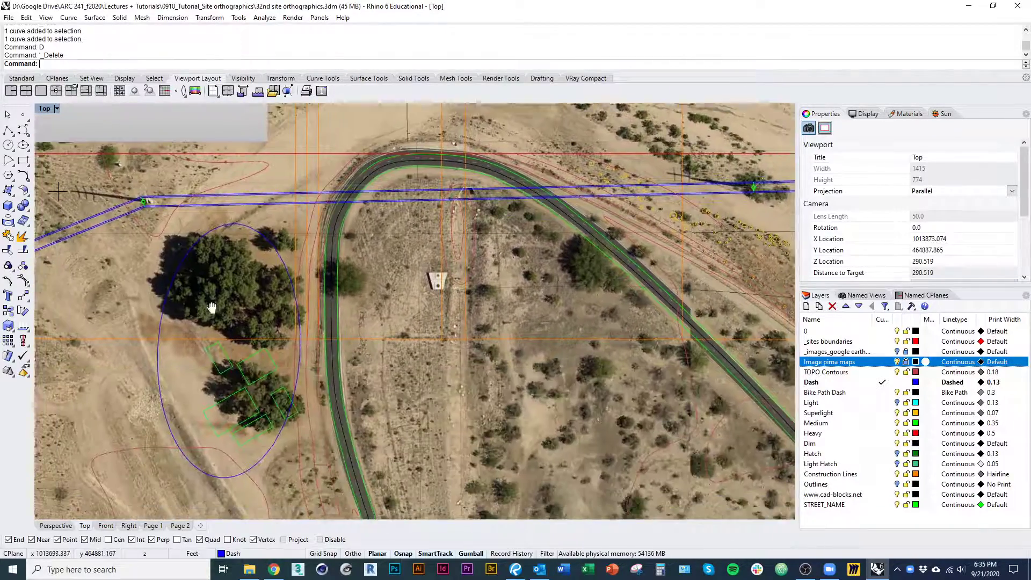
pyautogui.moveTo(214, 306); pyautogui.dragTo(259, 251, button='right')
pyautogui.scroll(2, 324, 336)
pyautogui.moveTo(344, 374); pyautogui.dragTo(350, 355, button='right')
pyautogui.moveTo(364, 389); pyautogui.dragTo(341, 338, button='right')
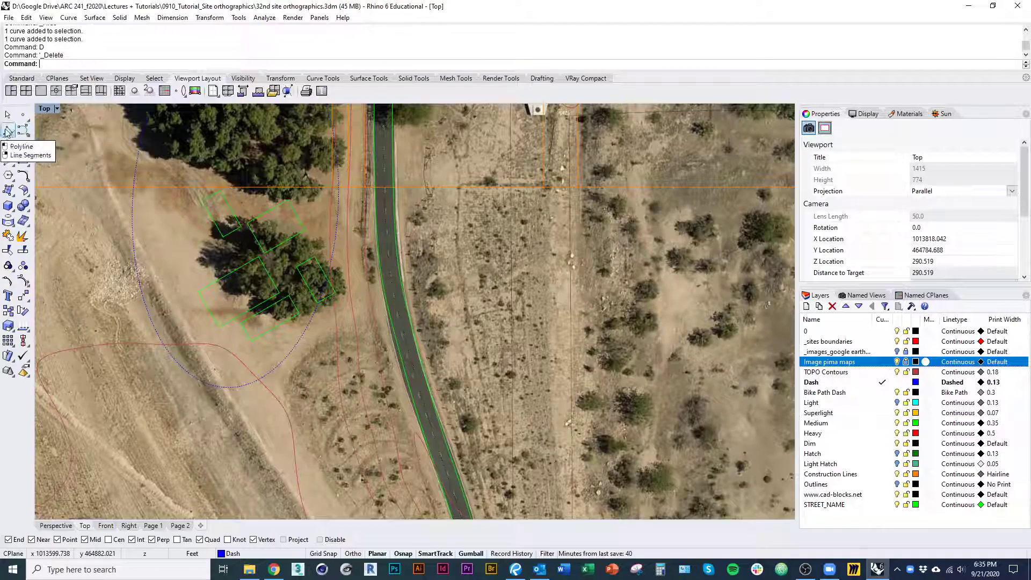
# Start a new polyline and make Medium the current layer
pyautogui.click(8, 133)
pyautogui.moveTo(376, 351); pyautogui.dragTo(348, 313, button='right')
pyautogui.scroll(3, 355, 304)
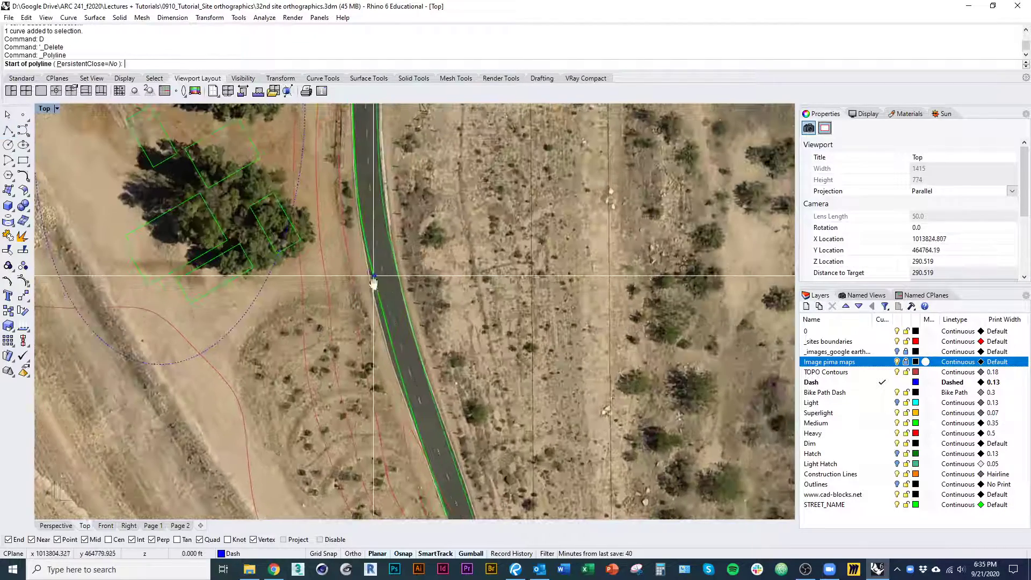
pyautogui.click(884, 423)
pyautogui.moveTo(413, 356); pyautogui.dragTo(448, 357, button='right')
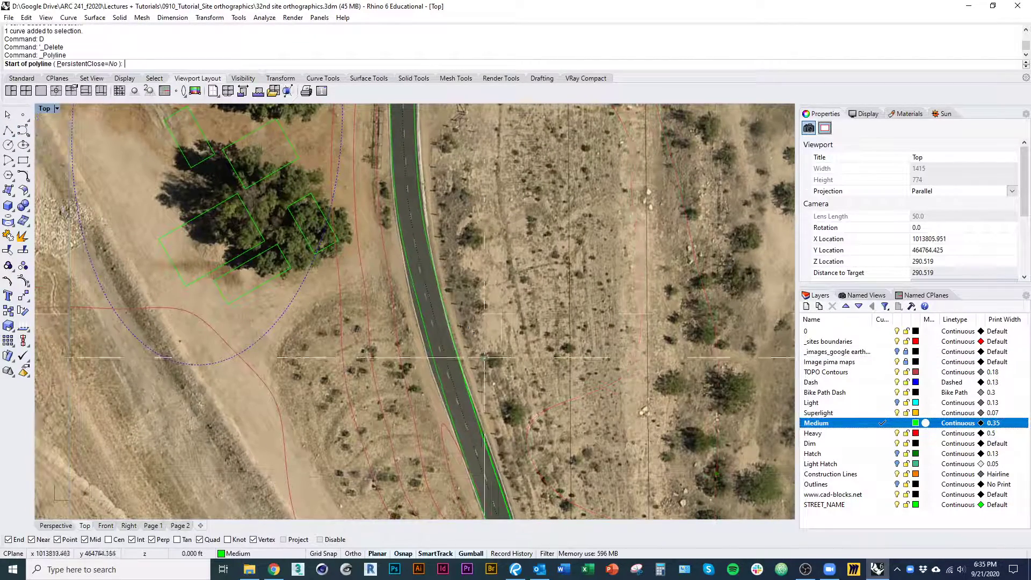
pyautogui.moveTo(423, 295); pyautogui.dragTo(431, 318, button='right')
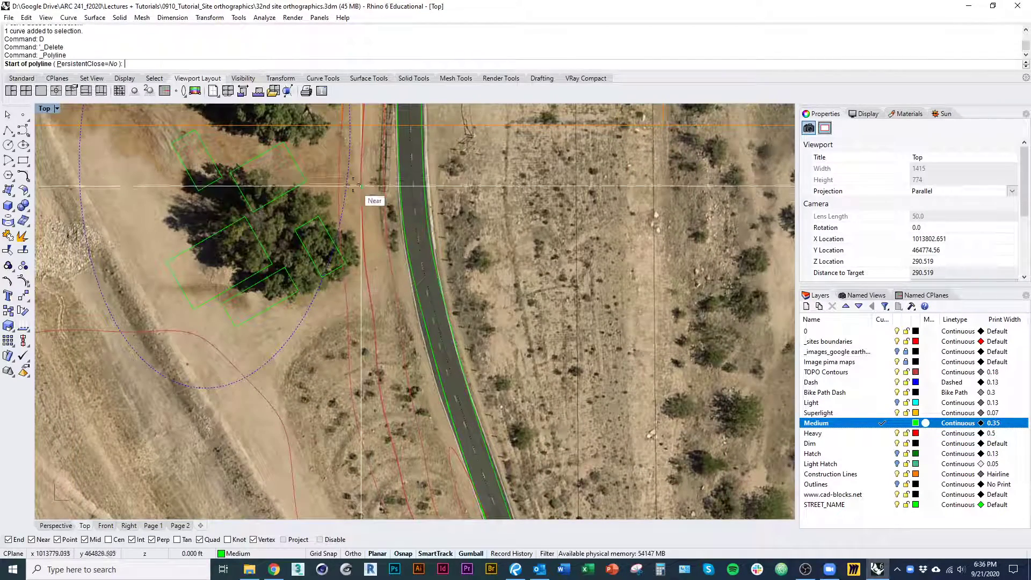
# Examine the ground between the building outlines and the road's west edge for a place to connect
pyautogui.moveTo(317, 231); pyautogui.dragTo(297, 164, button='right')
pyautogui.scroll(-3, 312, 198)
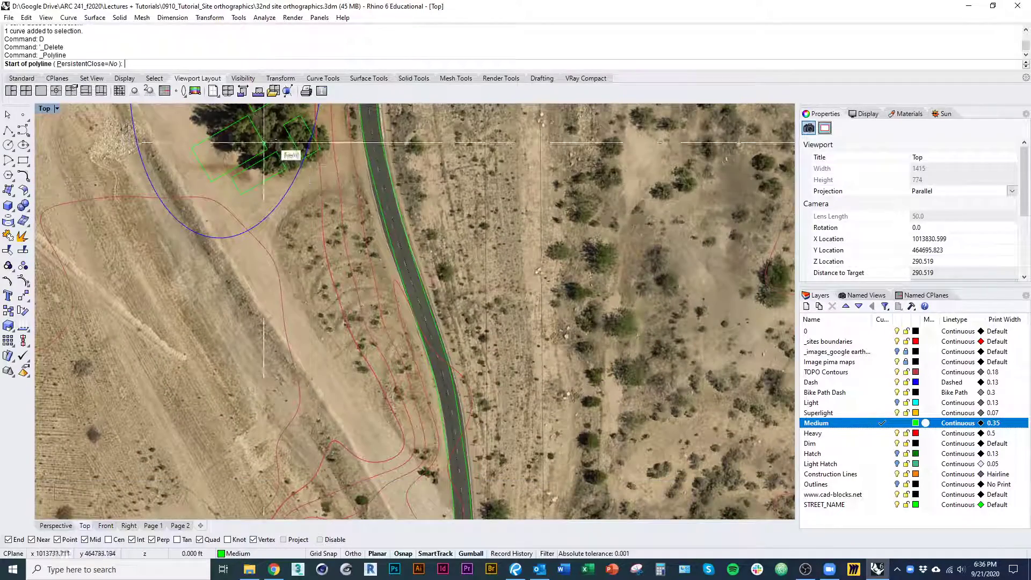
pyautogui.moveTo(335, 256); pyautogui.dragTo(313, 311, button='right')
pyautogui.scroll(4, 344, 223)
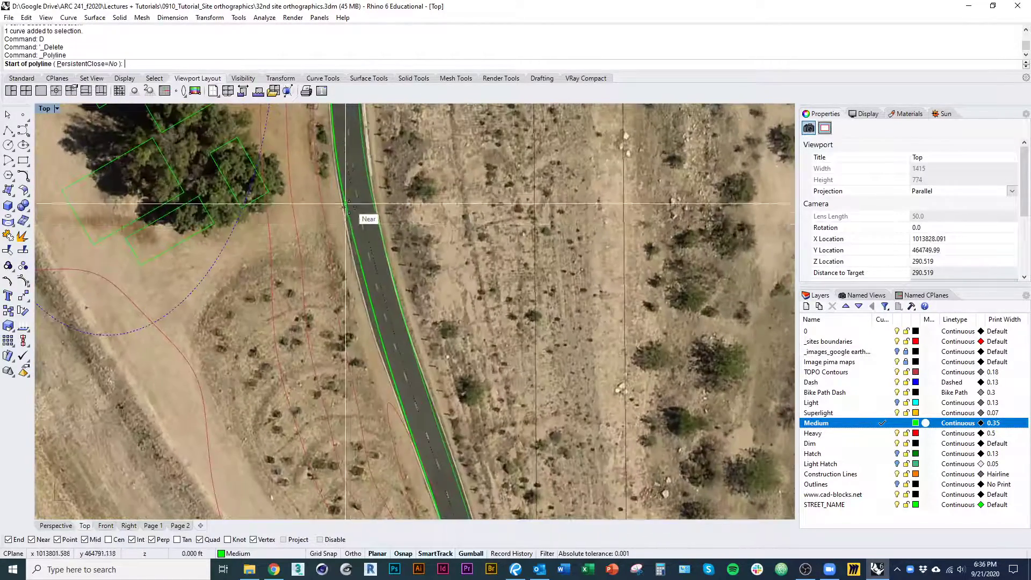
pyautogui.moveTo(352, 218); pyautogui.dragTo(455, 390, button='right')
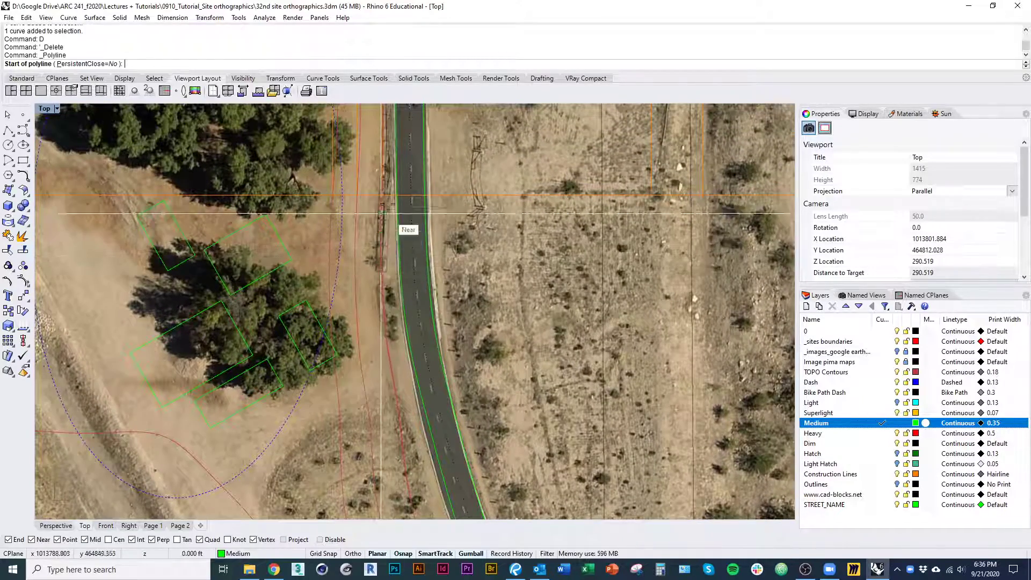
pyautogui.scroll(5, 388, 188)
pyautogui.scroll(-5, 393, 343)
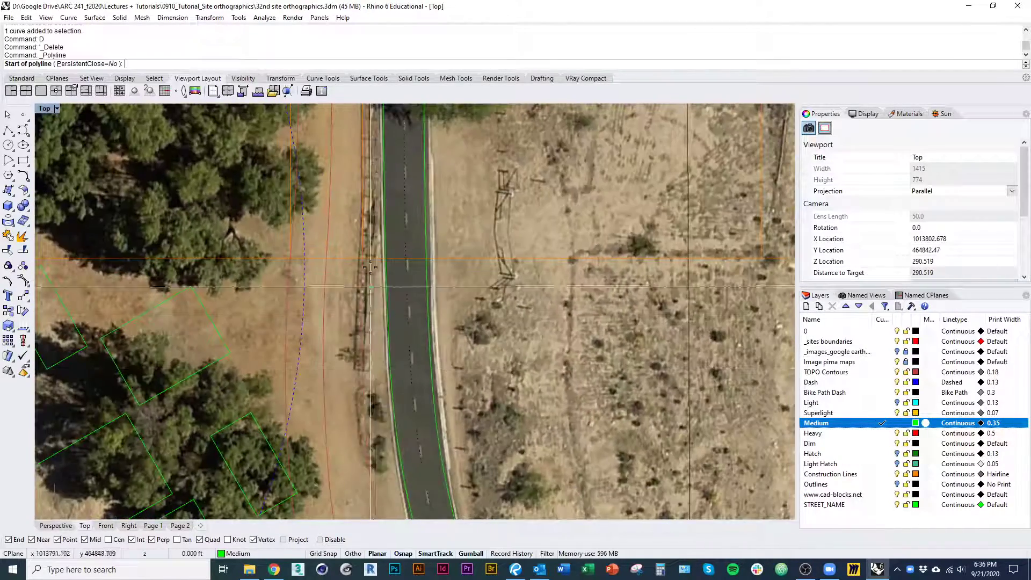
pyautogui.scroll(2, 378, 211)
pyautogui.scroll(-2, 374, 221)
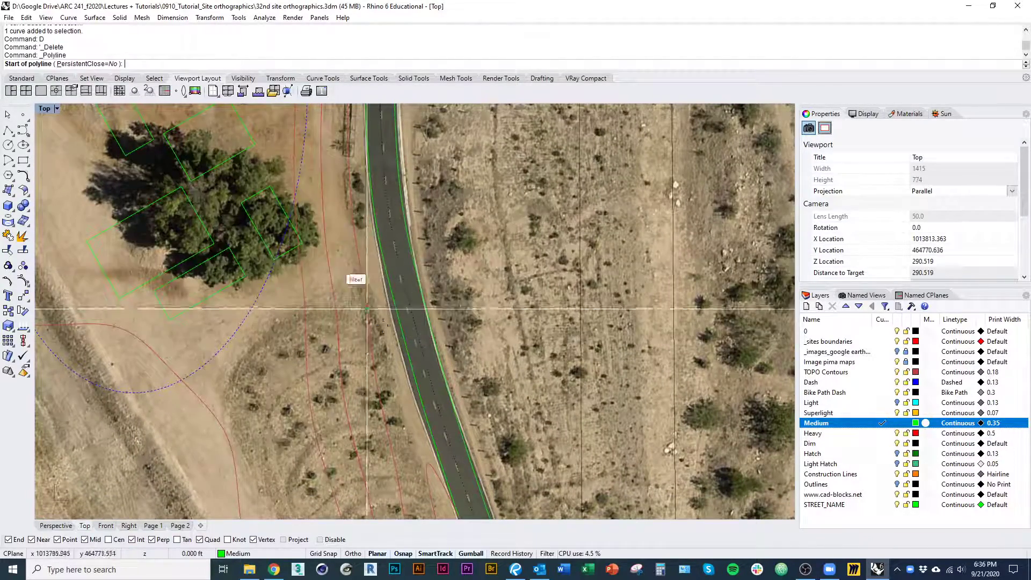
# Draw a short line perpendicular from the road's west edge toward the ground southeast of the building outlines
pyautogui.click(386, 265)
pyautogui.scroll(5, 371, 271)
pyautogui.scroll(3, 371, 270)
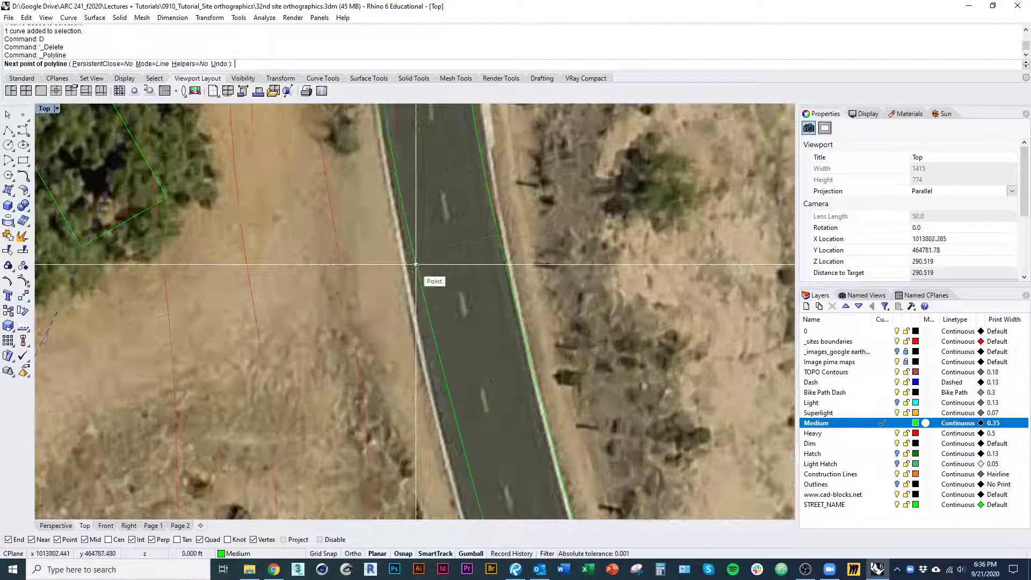
pyautogui.click(299, 290)
pyautogui.press('Return')
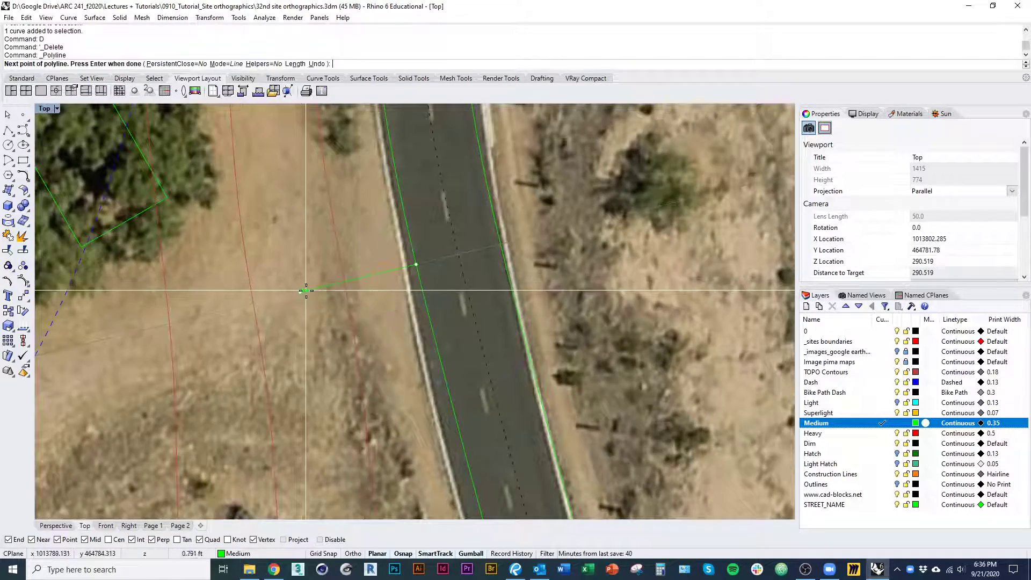
pyautogui.scroll(-6, 317, 333)
pyautogui.scroll(1, 375, 341)
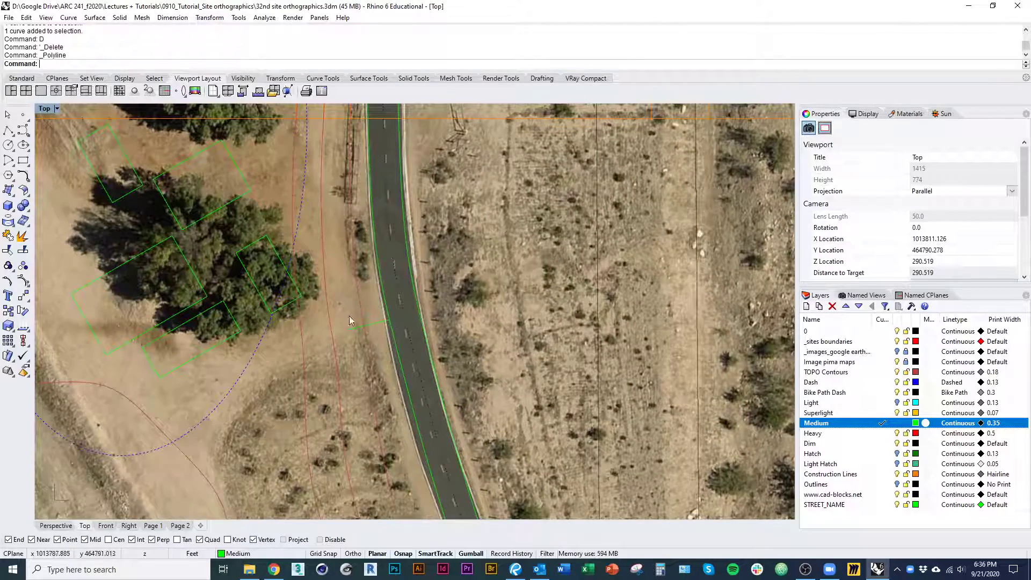
# Start another polyline on the short connector line, just west of the road edge
pyautogui.moveTo(359, 356); pyautogui.dragTo(398, 373, button='right')
pyautogui.scroll(1, 384, 351)
pyautogui.rightClick(385, 349)
pyautogui.scroll(-1, 408, 346)
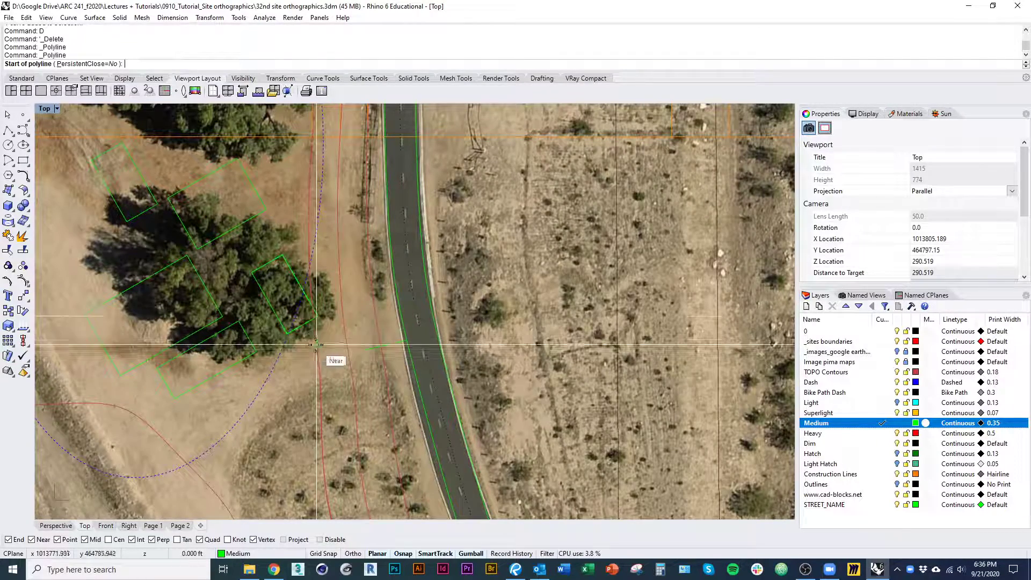
pyautogui.scroll(-3, 341, 383)
pyautogui.moveTo(341, 385); pyautogui.dragTo(356, 437, button='right')
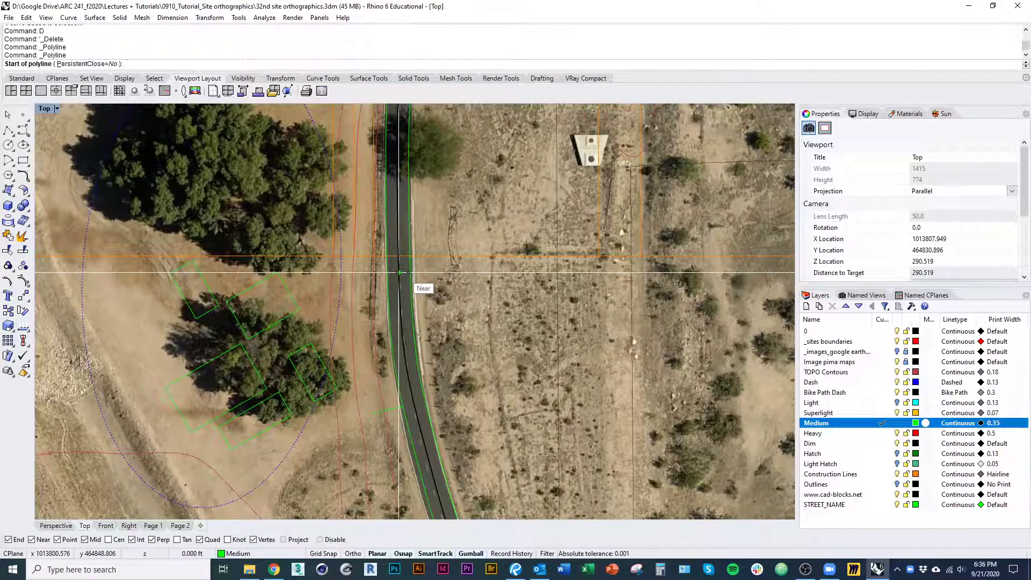
pyautogui.moveTo(305, 355); pyautogui.dragTo(292, 322, button='right')
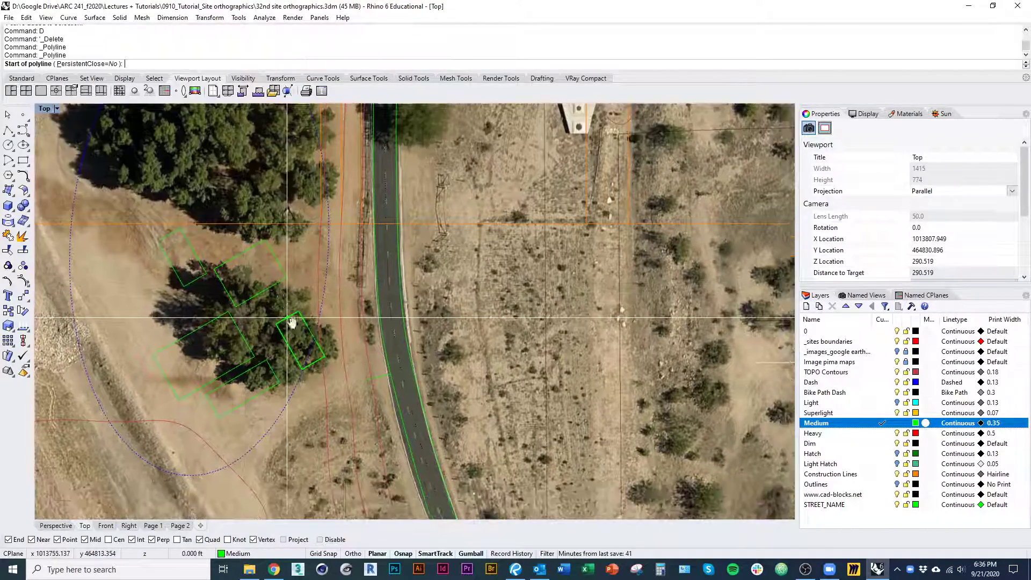
pyautogui.scroll(2, 379, 355)
pyautogui.scroll(2, 369, 333)
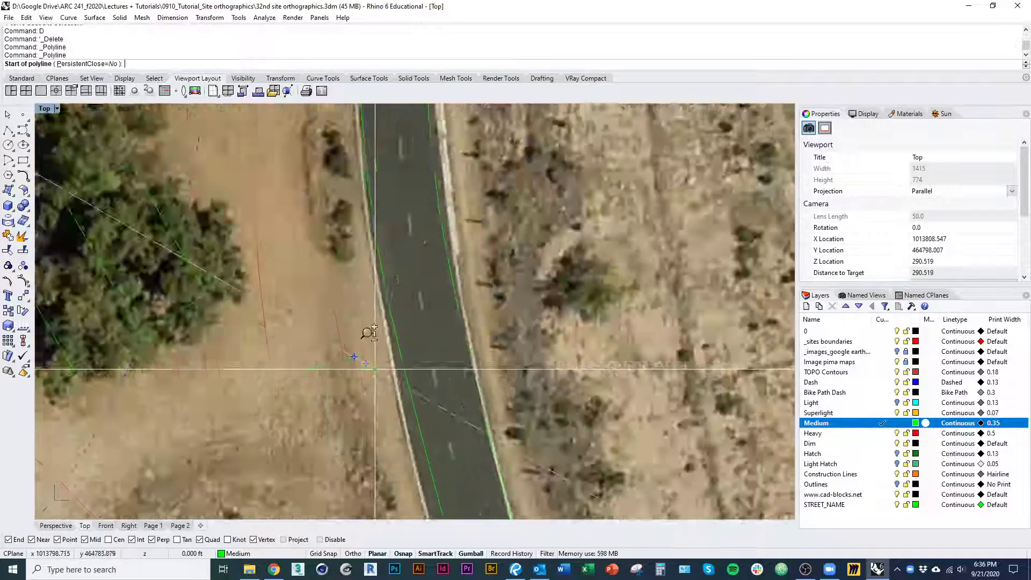
pyautogui.scroll(1, 369, 333)
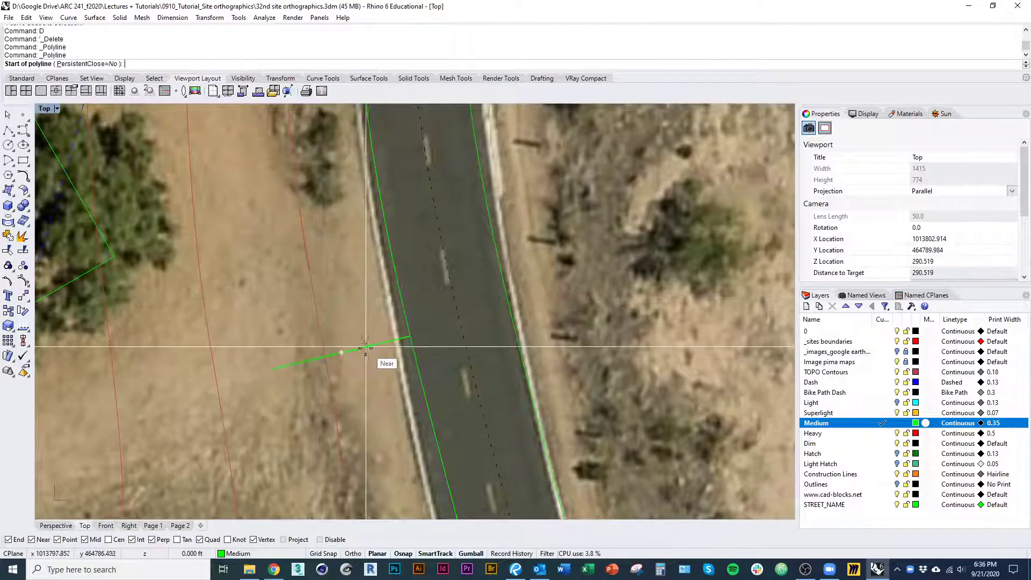
pyautogui.click(366, 347)
# Draw the polyline's first segment about 31 ft long, north-northwest alongside the road to the contour line
pyautogui.scroll(-5, 368, 362)
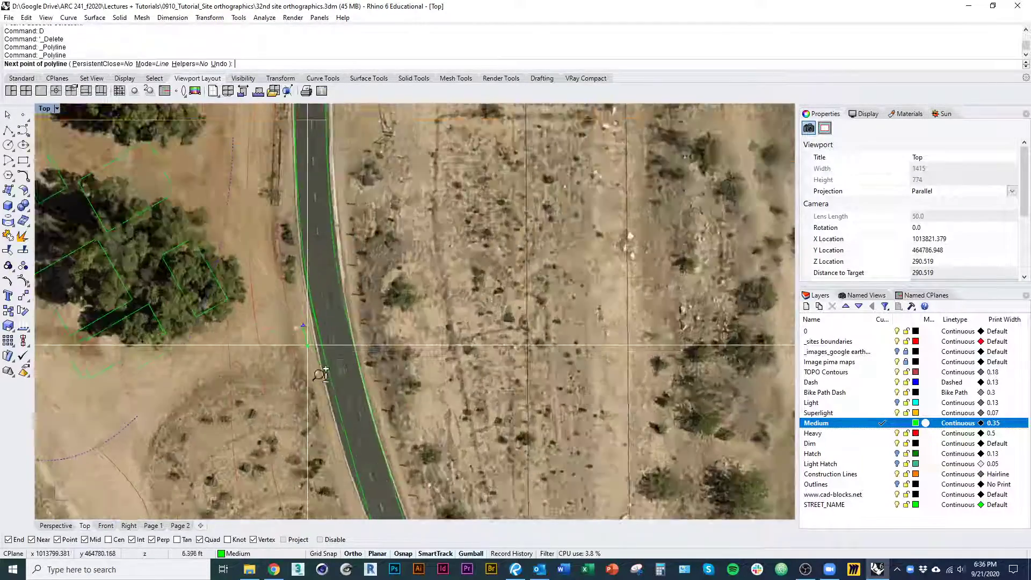
pyautogui.moveTo(315, 357); pyautogui.dragTo(411, 375, button='right')
pyautogui.scroll(10, 295, 315)
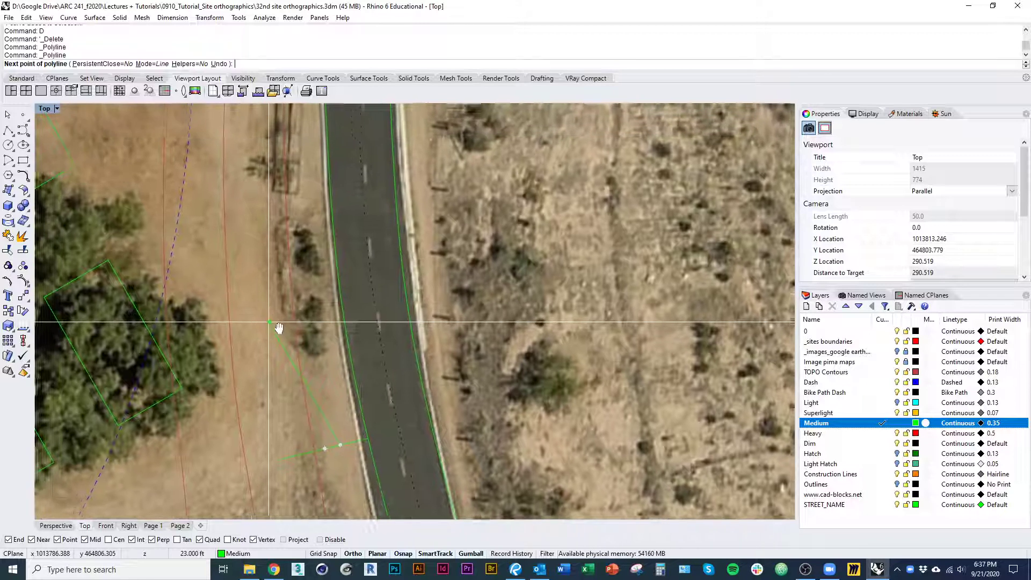
pyautogui.moveTo(274, 297); pyautogui.dragTo(297, 318, button='right')
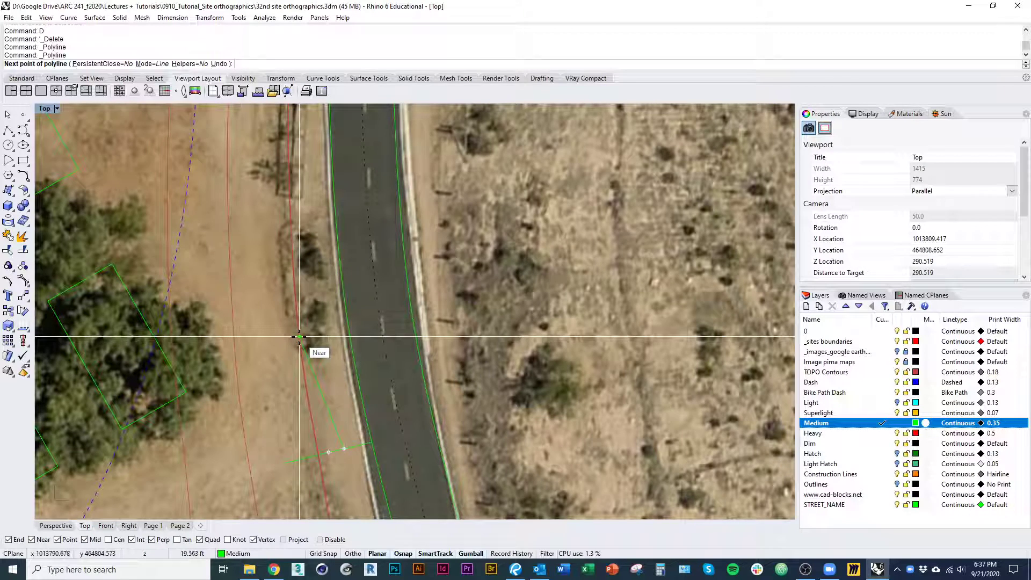
pyautogui.moveTo(299, 339); pyautogui.dragTo(311, 320, button='right')
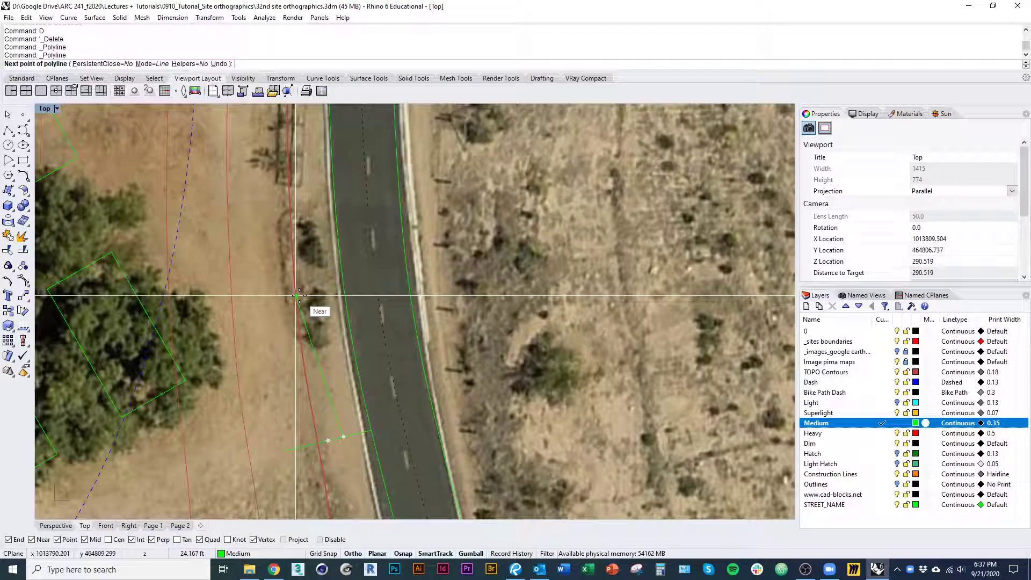
pyautogui.moveTo(299, 295); pyautogui.dragTo(284, 259, button='right')
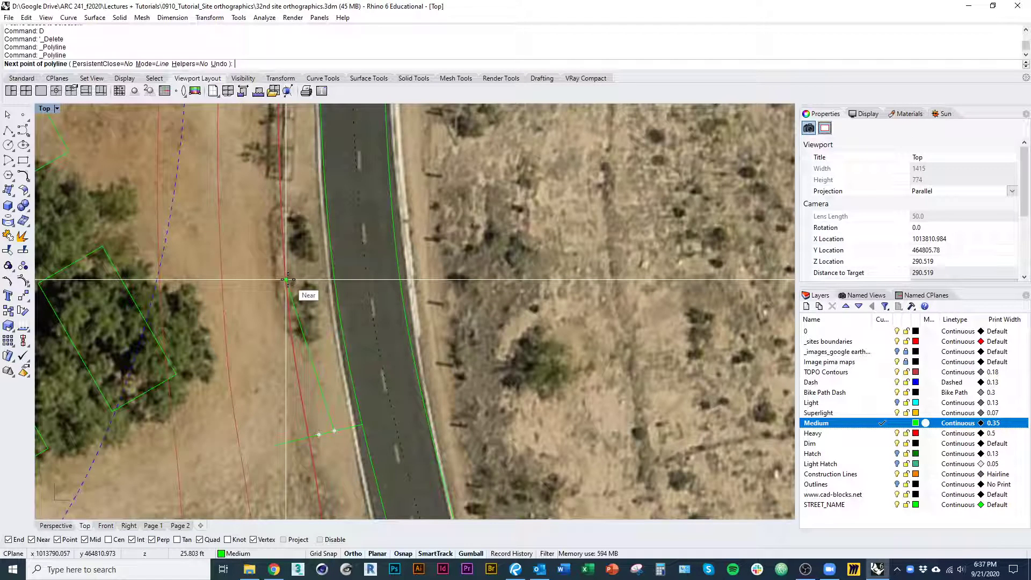
pyautogui.moveTo(288, 280); pyautogui.dragTo(302, 368, button='right')
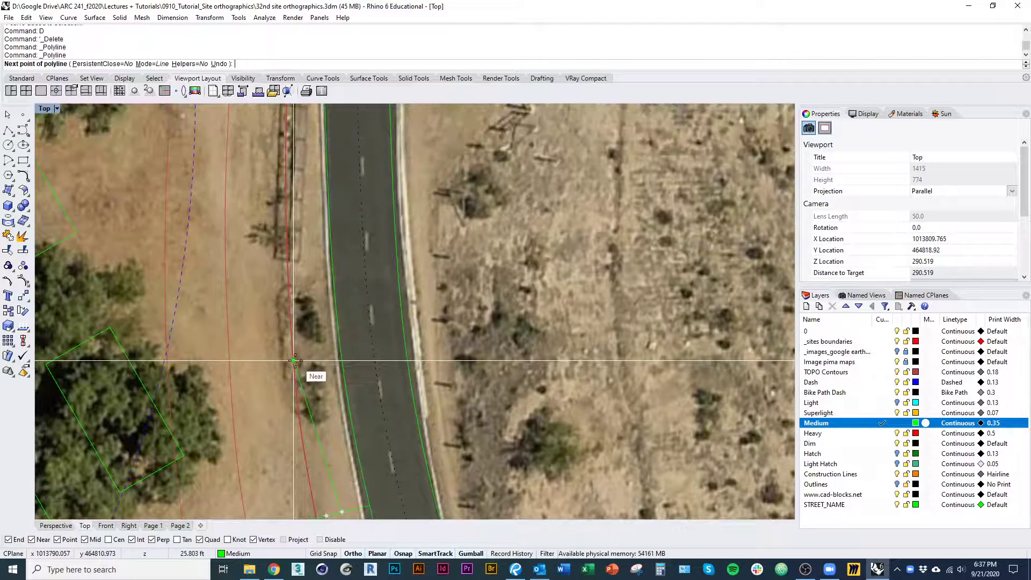
pyautogui.click(293, 330)
# Add a segment about 30 ft long continuing northwest past the fence and finish the polyline
pyautogui.moveTo(285, 300); pyautogui.dragTo(330, 385, button='right')
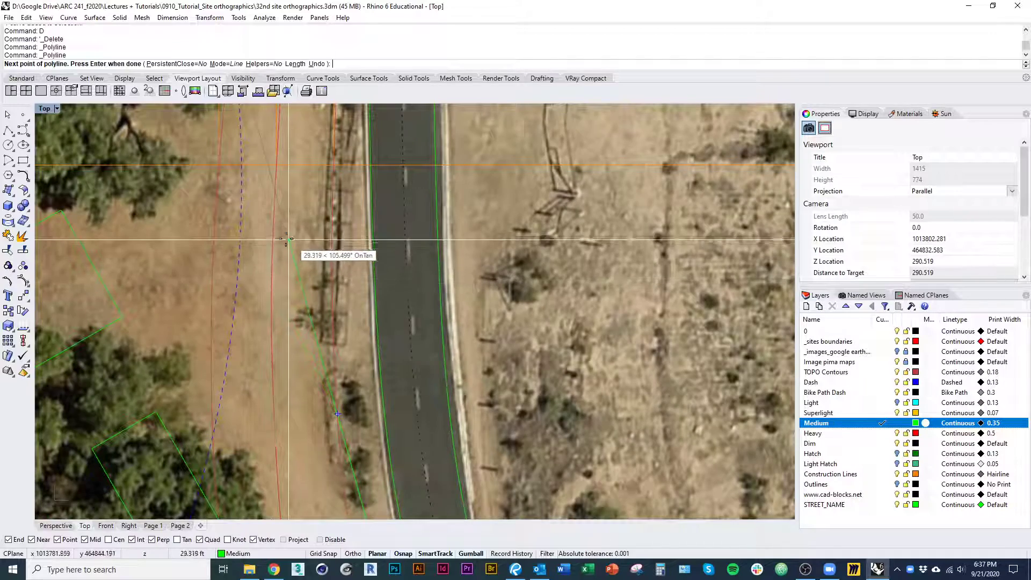
pyautogui.click(271, 237)
pyautogui.scroll(3, 271, 237)
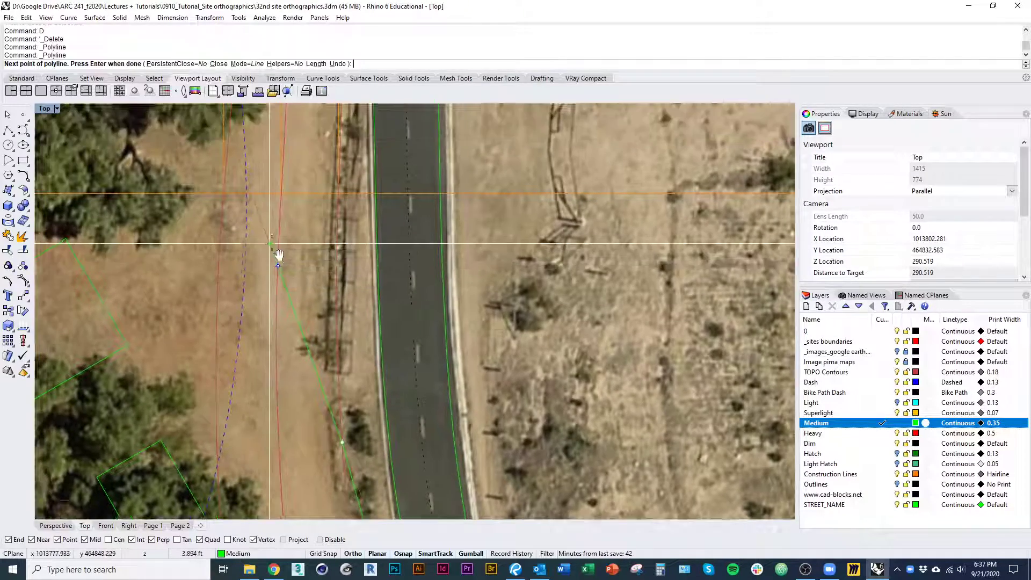
pyautogui.scroll(-8, 277, 244)
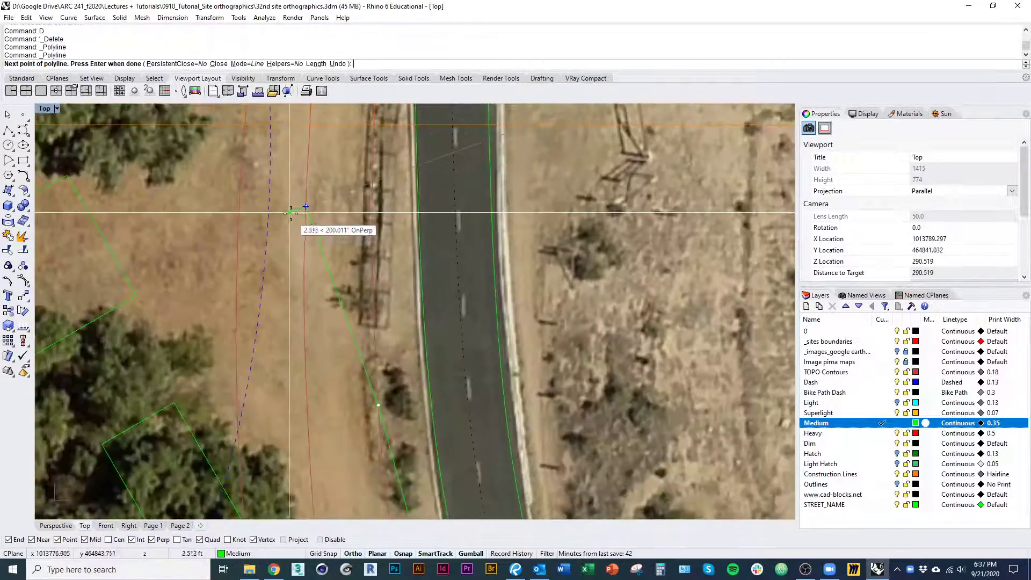
pyautogui.scroll(3, 257, 269)
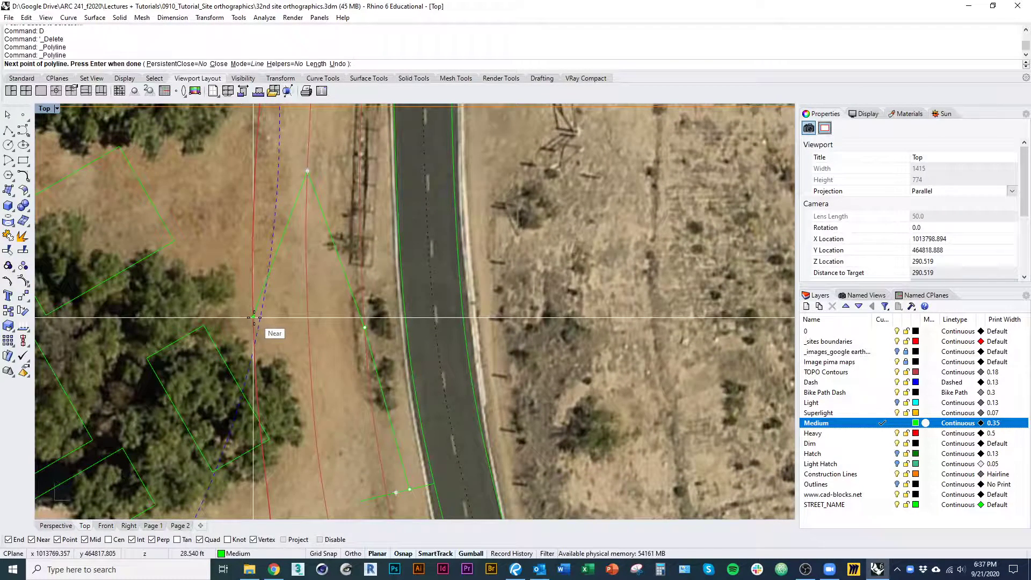
pyautogui.press('Return')
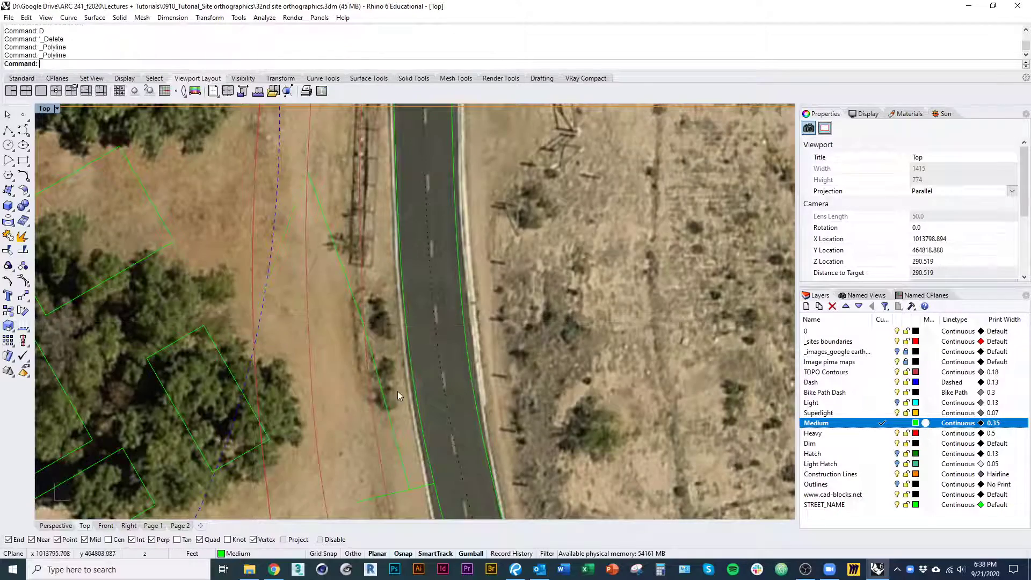
# Draw a second short line, about 9 ft long, perpendicular from the road's west edge south of the first connector
pyautogui.scroll(-3, 398, 422)
pyautogui.moveTo(399, 475); pyautogui.dragTo(349, 353, button='right')
pyautogui.moveTo(385, 439); pyautogui.dragTo(355, 339, button='right')
pyautogui.scroll(2, 355, 339)
pyautogui.press('Return')
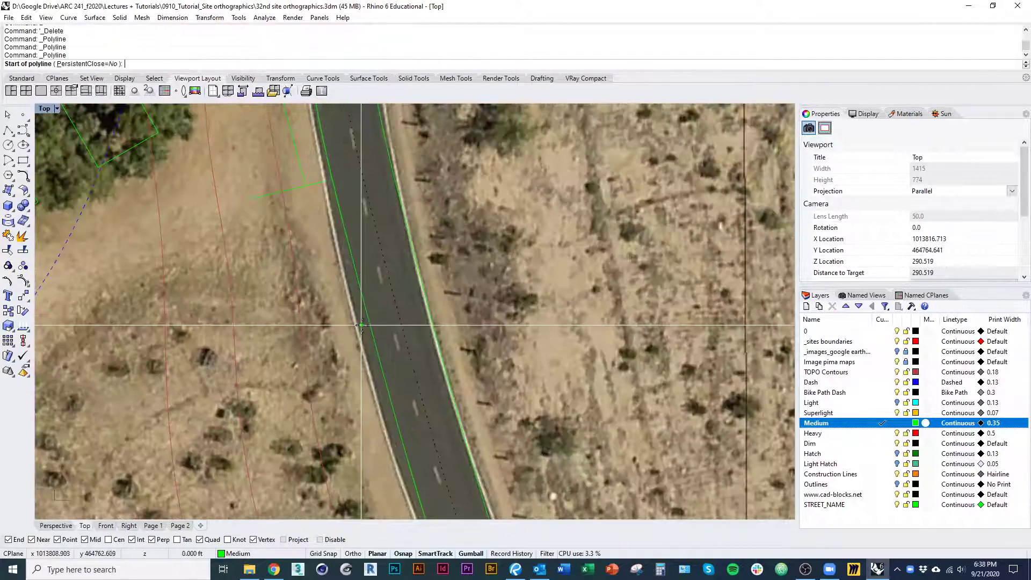
pyautogui.click(370, 323)
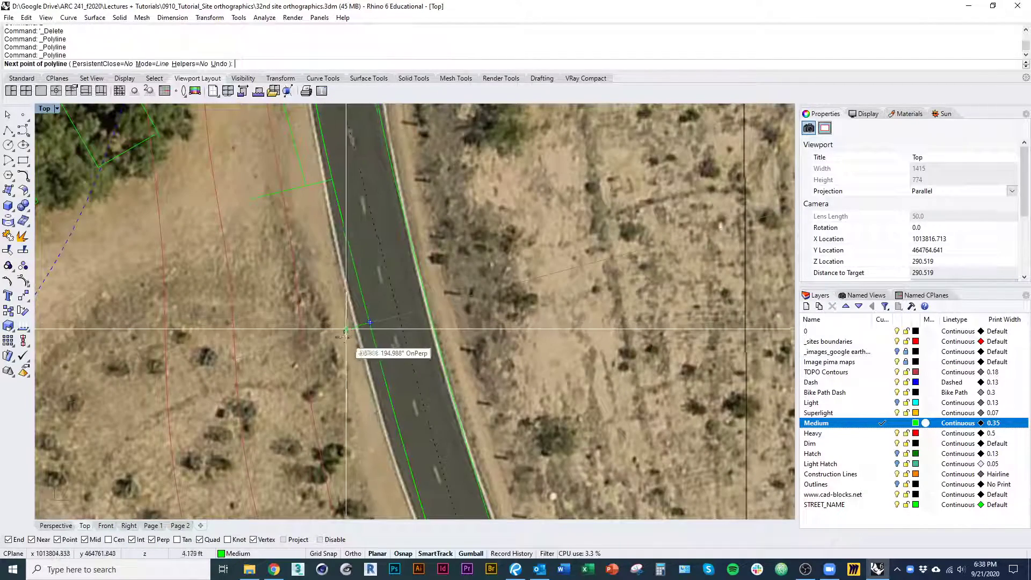
pyautogui.click(320, 337)
pyautogui.press('Return')
pyautogui.press('Return')
# Draw a polyline from the southern short line northwest beside the first path line, ending with a segment about 30 ft long
pyautogui.click(345, 330)
pyautogui.moveTo(348, 330); pyautogui.dragTo(365, 422, button='right')
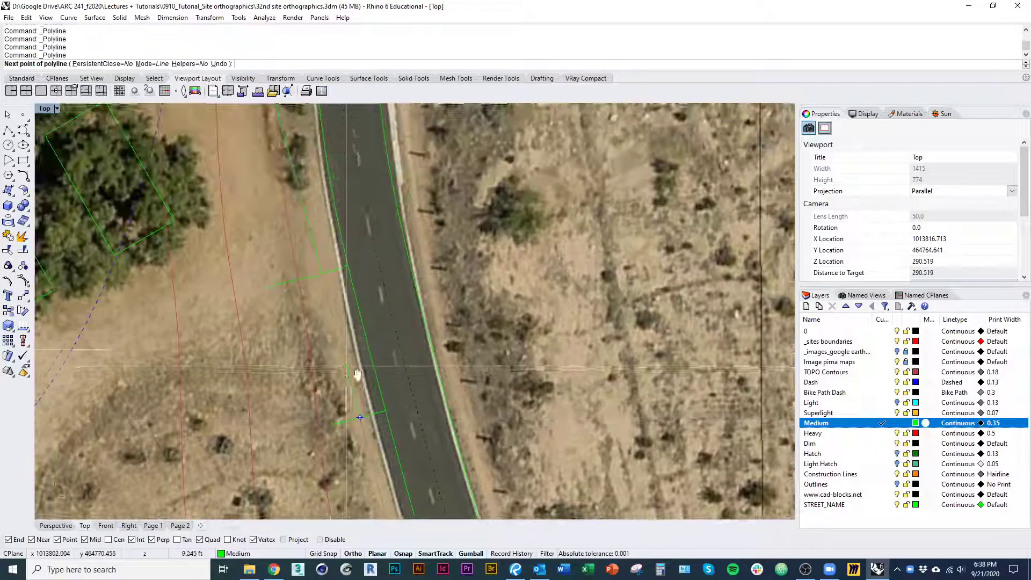
pyautogui.click(294, 257)
pyautogui.moveTo(285, 226); pyautogui.dragTo(341, 402, button='right')
pyautogui.click(272, 276)
pyautogui.moveTo(272, 276); pyautogui.dragTo(317, 392, button='right')
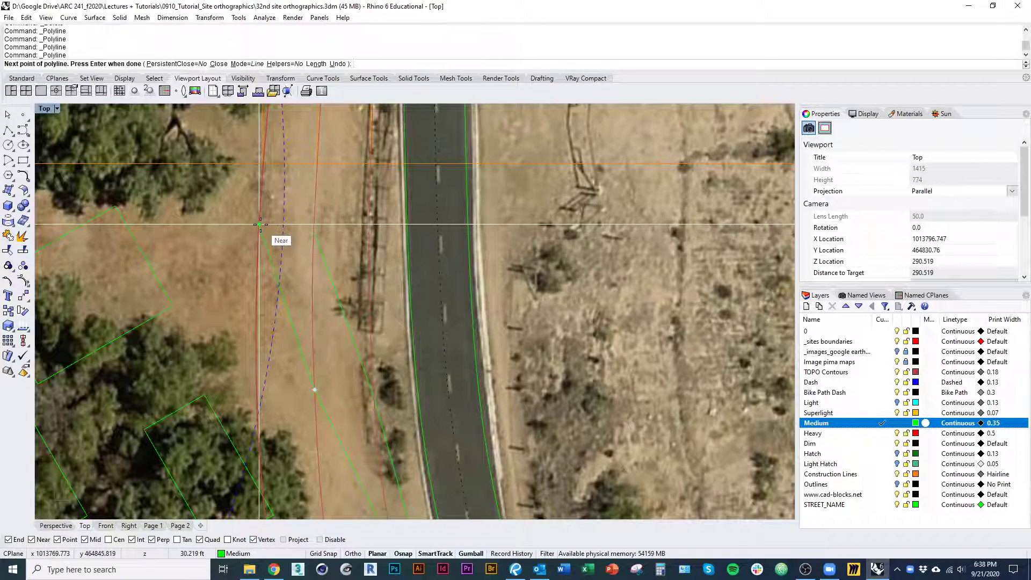
pyautogui.click(260, 224)
# Continue the polyline about 10 ft west, about 16 ft south-southeast and a short way southwest toward the buildings, and finish it
pyautogui.moveTo(260, 224); pyautogui.dragTo(217, 251, button='right')
pyautogui.scroll(5, 256, 294)
pyautogui.scroll(-2, 216, 251)
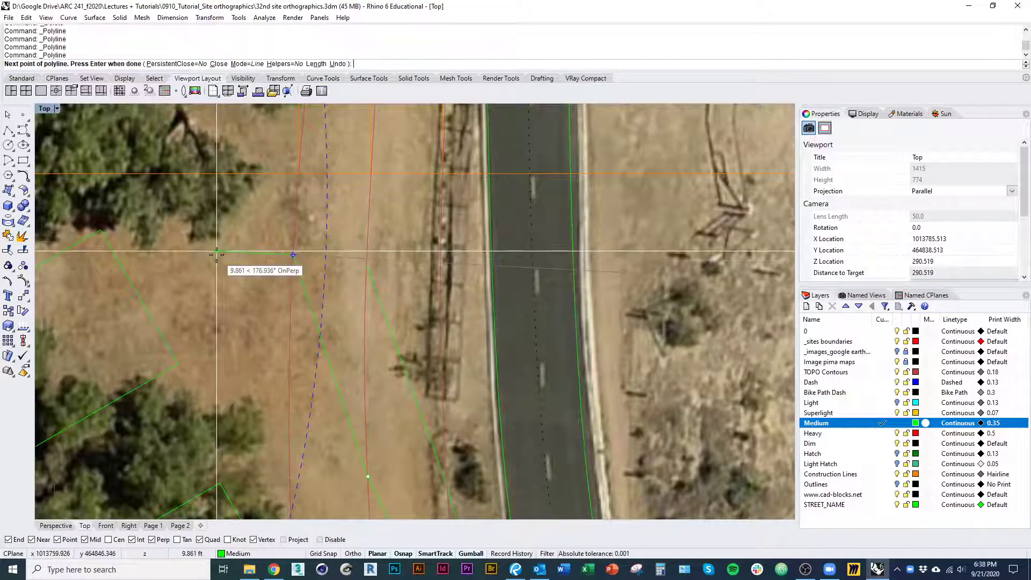
pyautogui.click(216, 251)
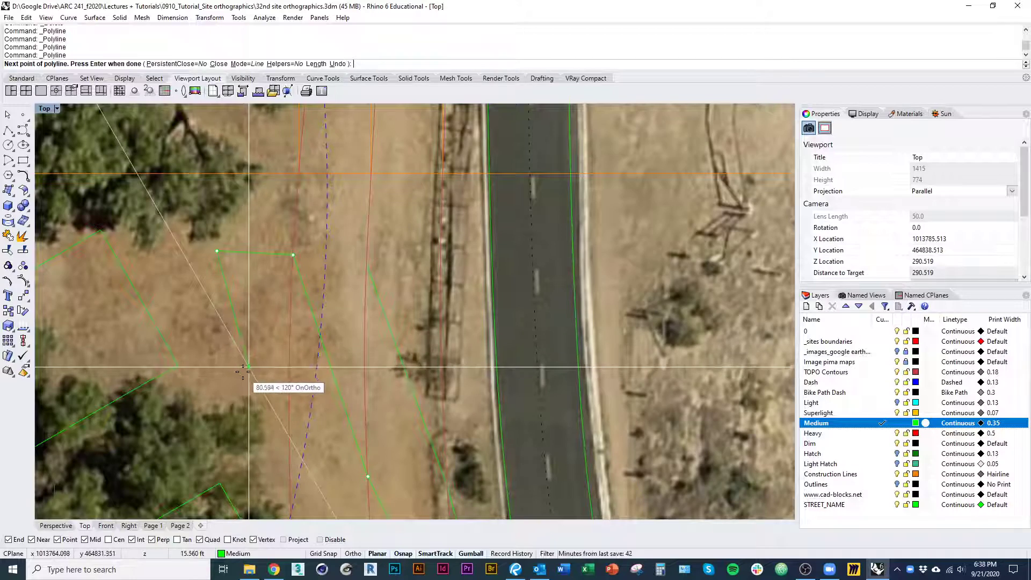
pyautogui.click(251, 371)
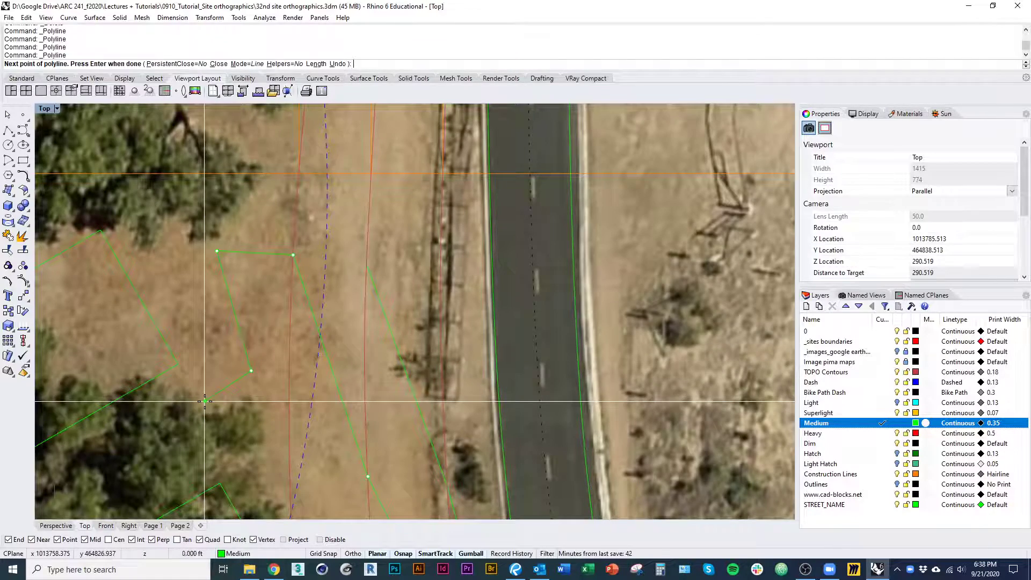
pyautogui.click(205, 402)
pyautogui.press('Return')
pyautogui.scroll(-10, 261, 424)
pyautogui.moveTo(283, 456); pyautogui.dragTo(261, 330, button='right')
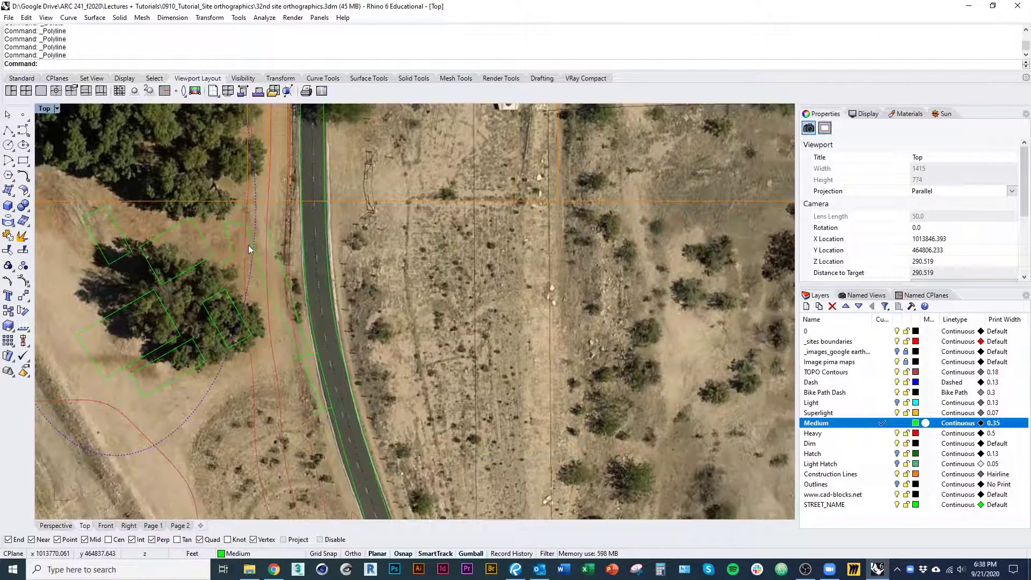
# Trim the southern short line's excess west of the new path polyline, and join the two into one curve
pyautogui.scroll(-5, 281, 314)
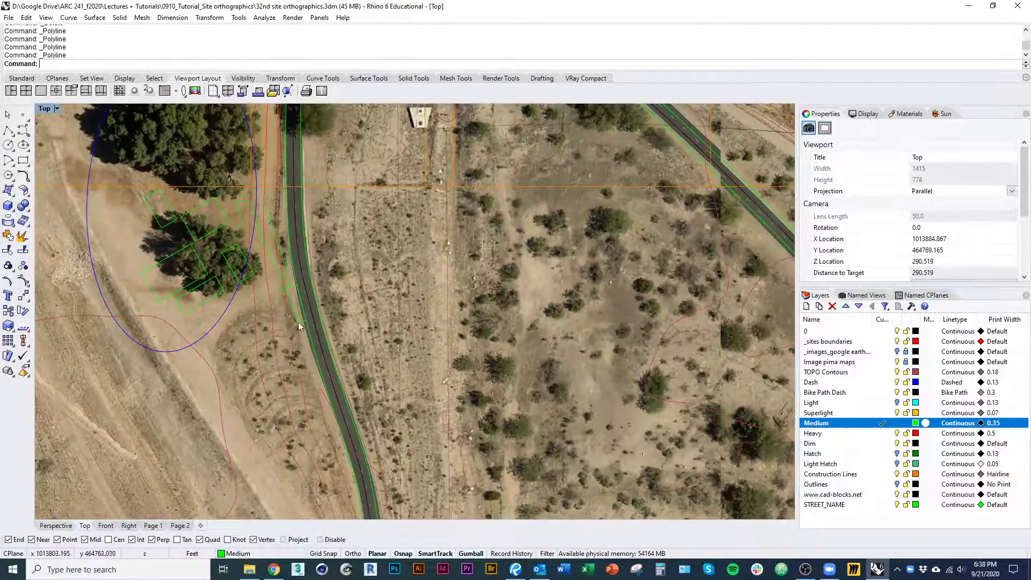
pyautogui.scroll(5, 299, 326)
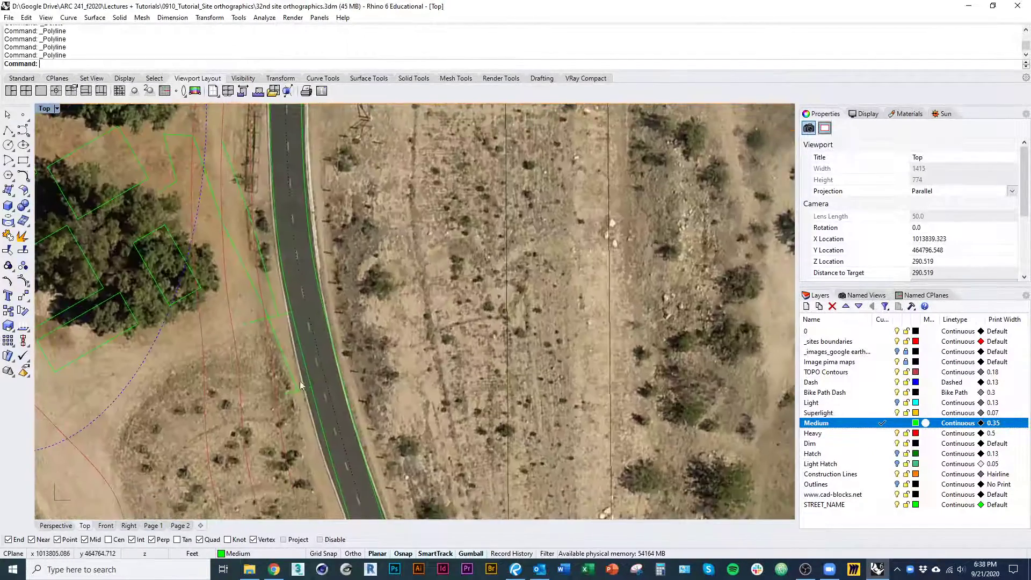
pyautogui.scroll(3, 301, 386)
pyautogui.click(285, 383)
pyautogui.hotkey('ctrl', 't')
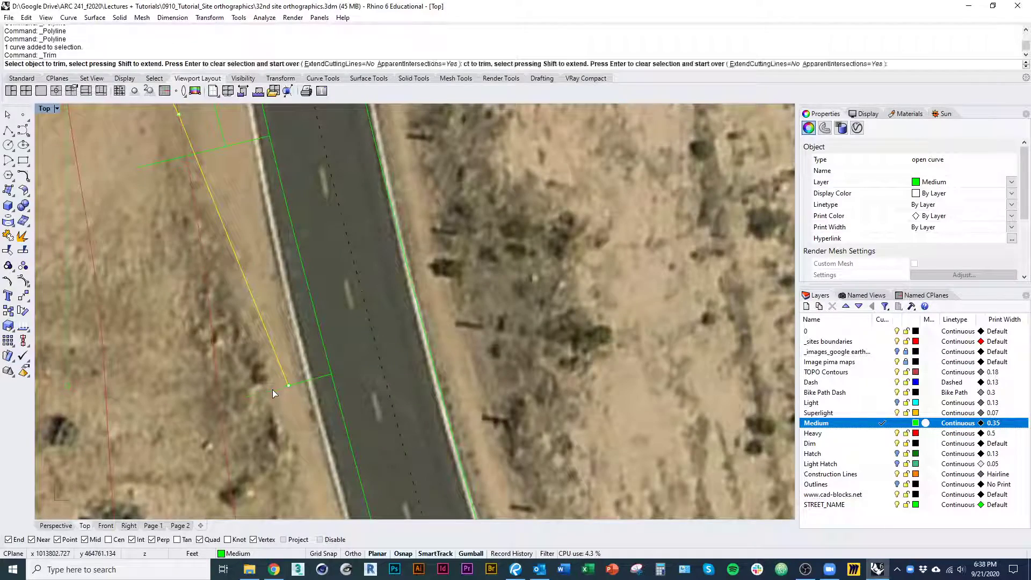
pyautogui.click(273, 389)
pyautogui.rightClick(282, 381)
pyautogui.keyDown('shift'); pyautogui.click(308, 380); pyautogui.keyUp('shift')
pyautogui.scroll(-4, 279, 376)
pyautogui.hotkey('ctrl', 'j')
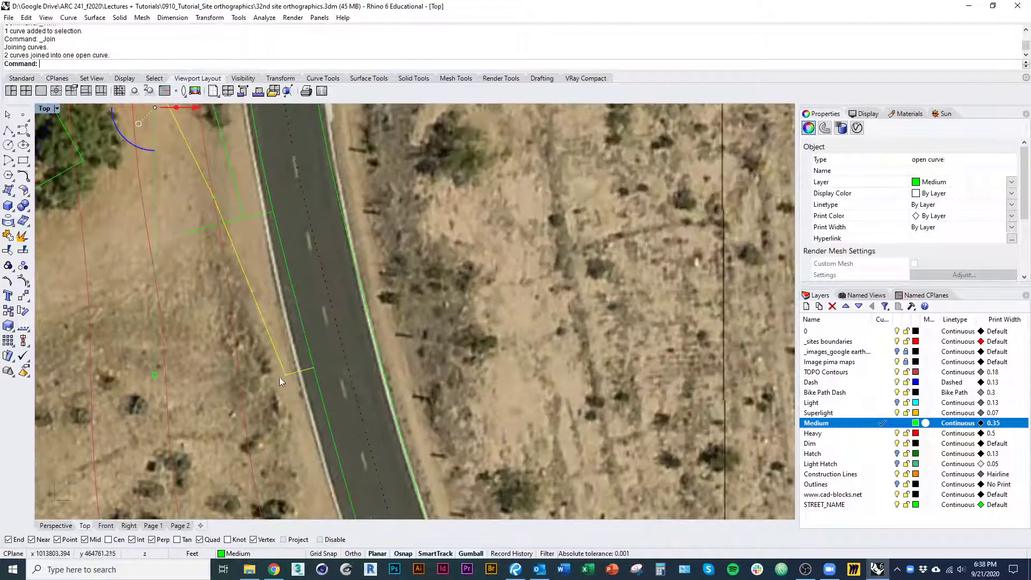
# Delete the first path line and its short connector at the road
pyautogui.moveTo(253, 250); pyautogui.dragTo(279, 357, button='right')
pyautogui.write('d')
pyautogui.press('Return')
pyautogui.click(278, 330)
pyautogui.write('d')
pyautogui.press('Return')
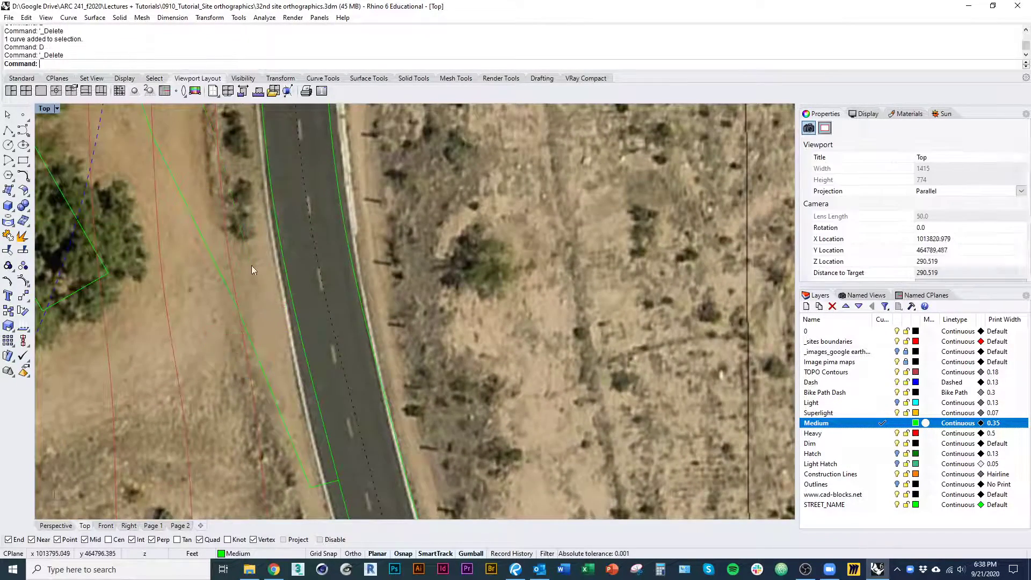
# Rebuild the joined path curve with 17 points and degree 3 to smooth it, deleting the input curve
pyautogui.moveTo(215, 245); pyautogui.dragTo(293, 348, button='right')
pyautogui.scroll(-5, 244, 329)
pyautogui.click(256, 322)
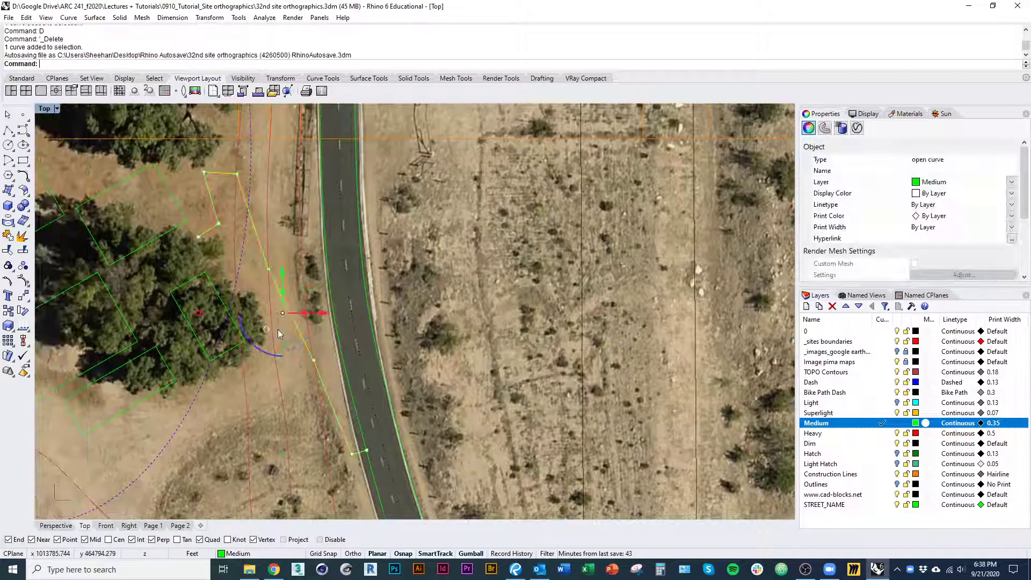
pyautogui.scroll(2, 278, 330)
pyautogui.write('Rebuild')
pyautogui.press('Return')
pyautogui.moveTo(57, 232); pyautogui.dragTo(47, 386, button='right')
pyautogui.moveTo(220, 152); pyautogui.dragTo(393, 157)
pyautogui.moveTo(188, 318); pyautogui.dragTo(239, 313, button='right')
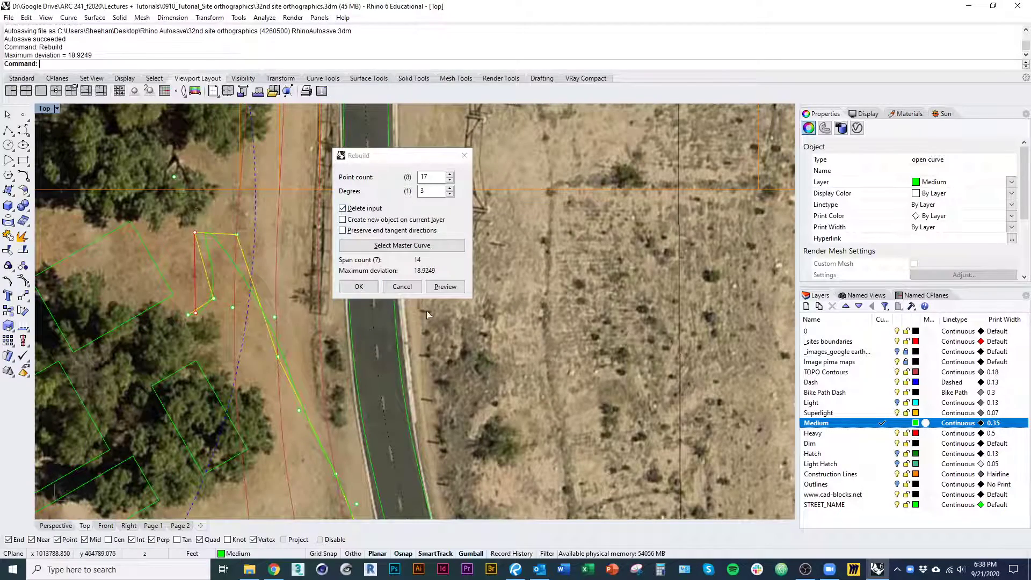
pyautogui.click(445, 287)
pyautogui.moveTo(288, 313); pyautogui.dragTo(288, 293, button='right')
pyautogui.moveTo(293, 342); pyautogui.dragTo(235, 248, button='right')
pyautogui.click(364, 286)
pyautogui.moveTo(299, 327); pyautogui.dragTo(366, 397, button='right')
pyautogui.click(351, 359)
pyautogui.moveTo(350, 359); pyautogui.dragTo(373, 309, button='right')
pyautogui.scroll(-2, 309, 279)
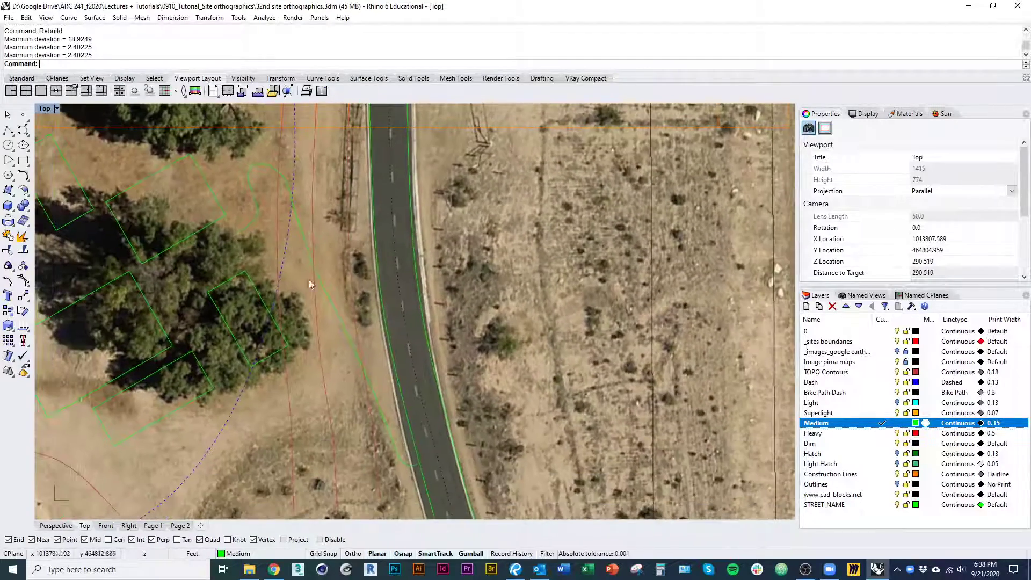
# Offset the smoothed path curve by 1.5 ft to both sides
pyautogui.click(251, 227)
pyautogui.moveTo(295, 271); pyautogui.dragTo(331, 297, button='right')
pyautogui.scroll(-1, 326, 304)
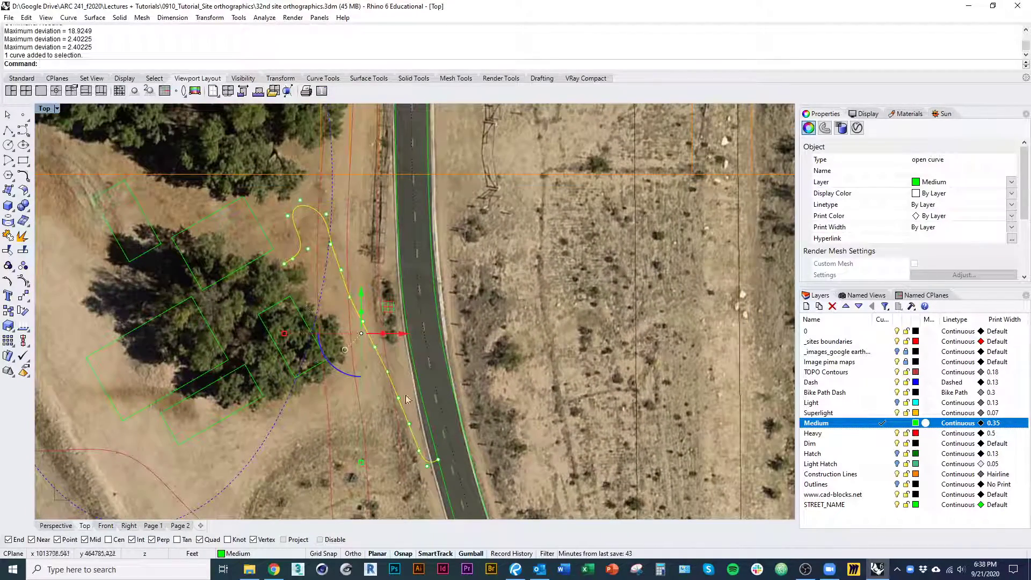
pyautogui.moveTo(423, 411); pyautogui.dragTo(418, 387, button='right')
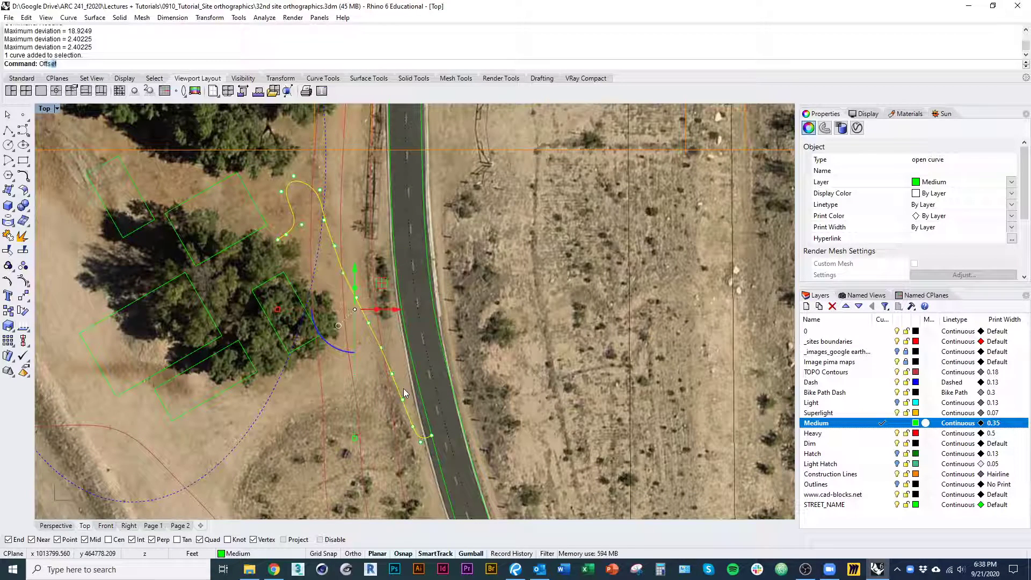
pyautogui.press('Return')
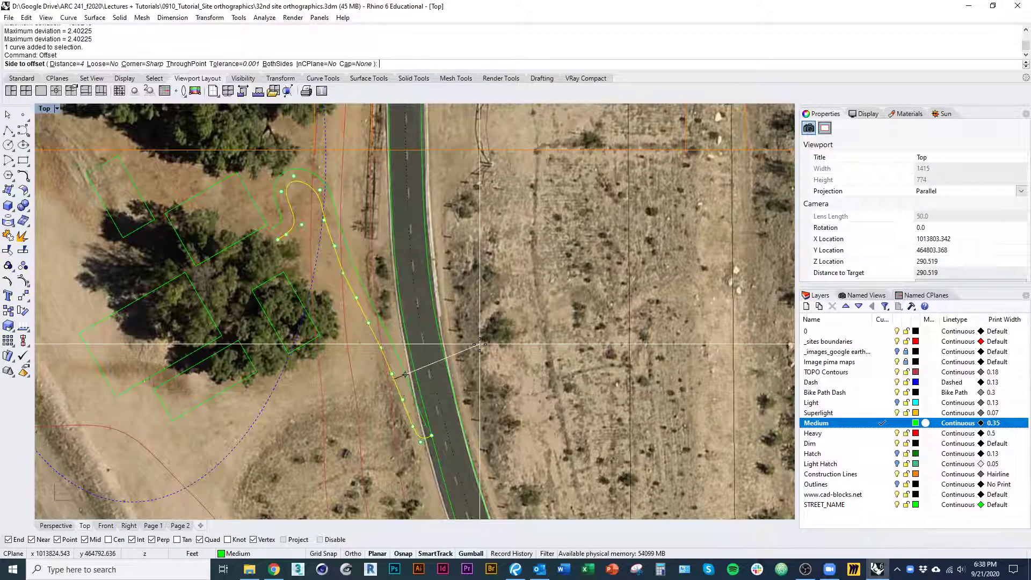
pyautogui.scroll(2, 446, 357)
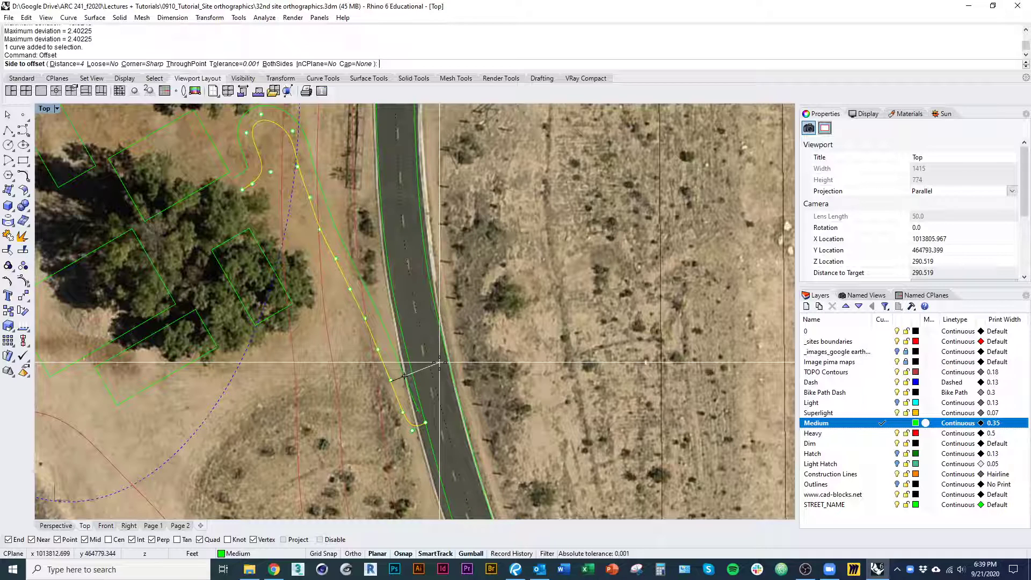
pyautogui.write('2')
pyautogui.click(278, 64)
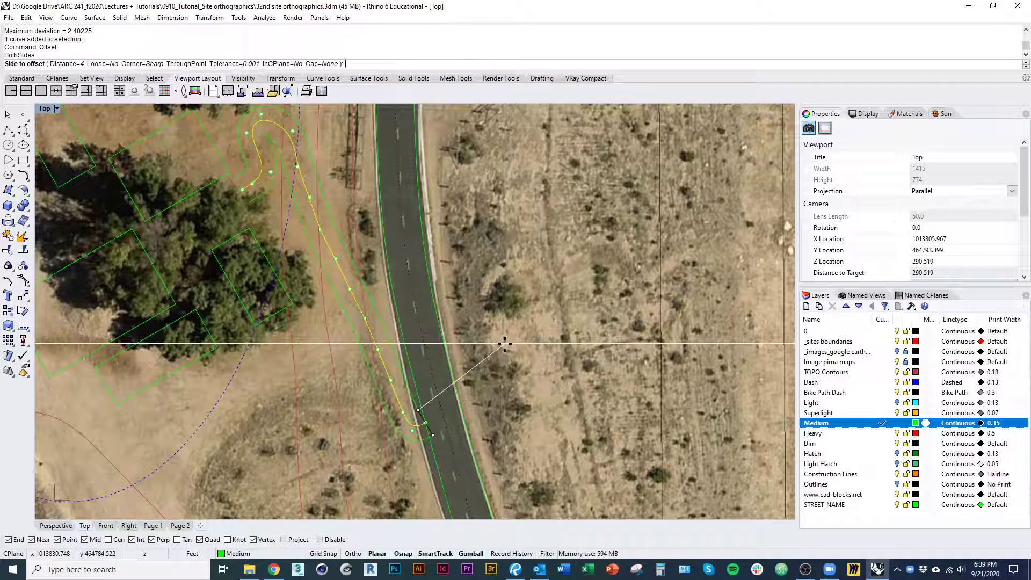
pyautogui.write('1.5')
pyautogui.press('Return')
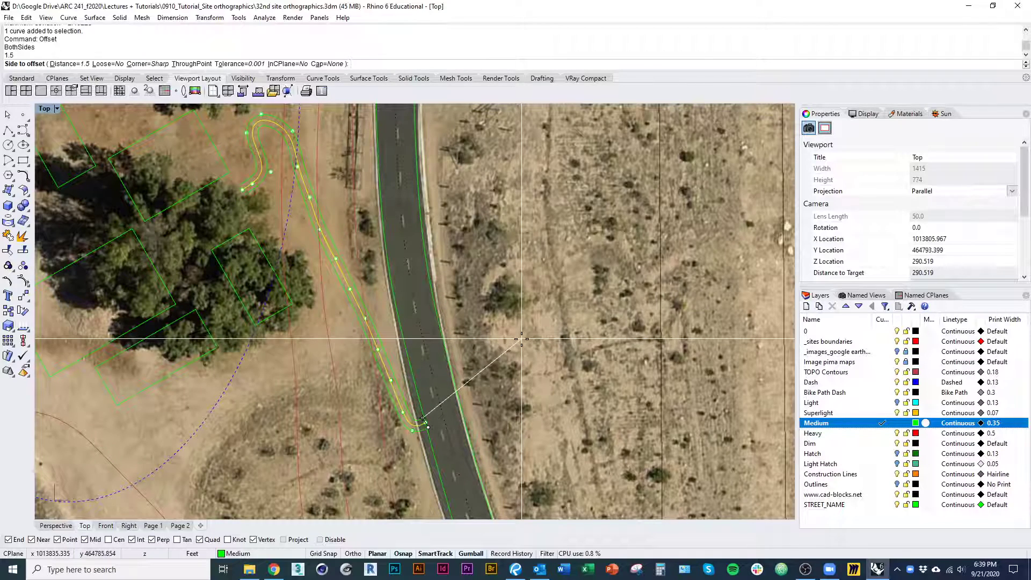
pyautogui.click(521, 339)
# Delete the original centre curve between the two offset path edges
pyautogui.scroll(3, 424, 443)
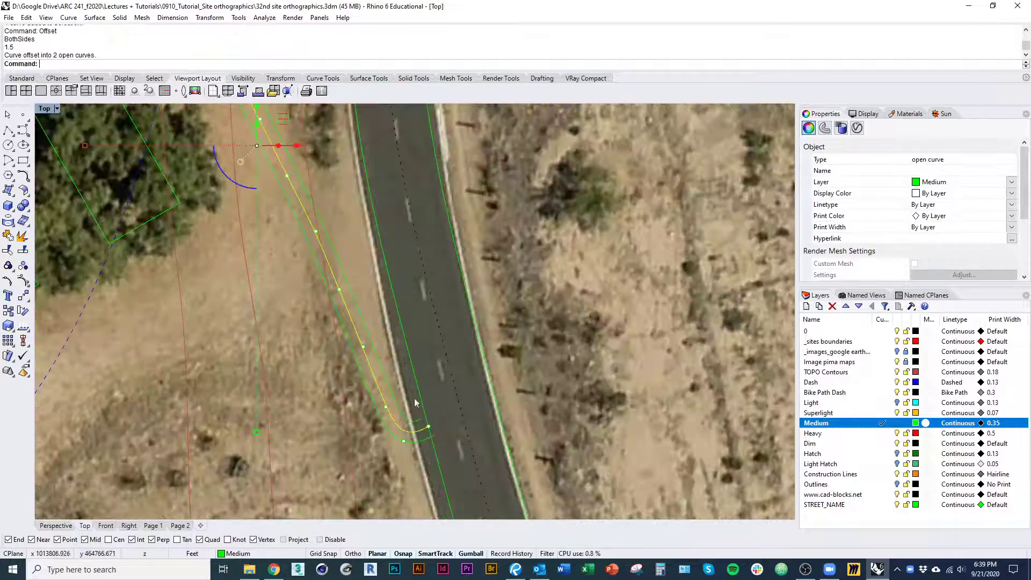
pyautogui.scroll(3, 420, 441)
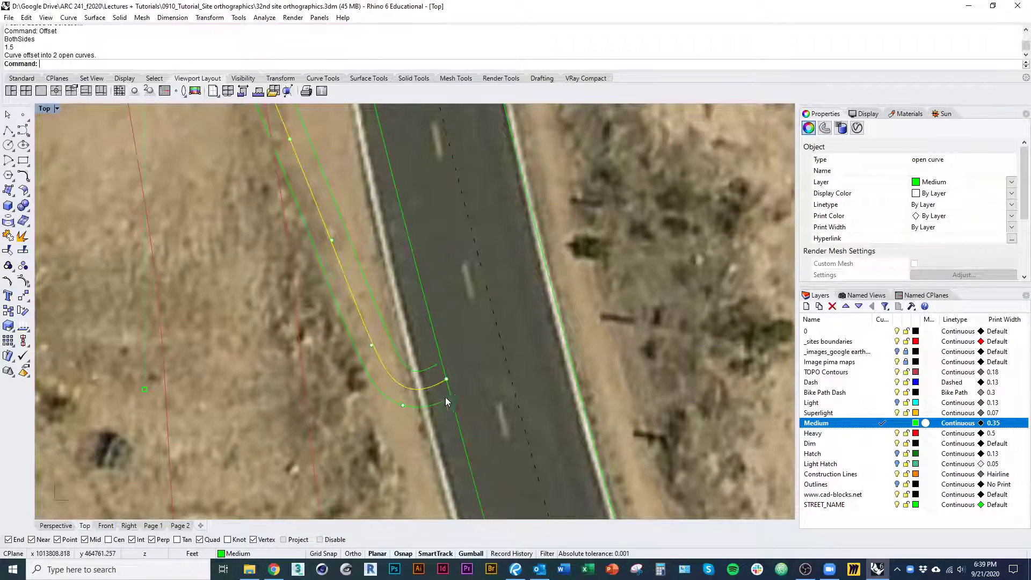
pyautogui.moveTo(446, 398); pyautogui.dragTo(437, 386, button='right')
pyautogui.press('Escape')
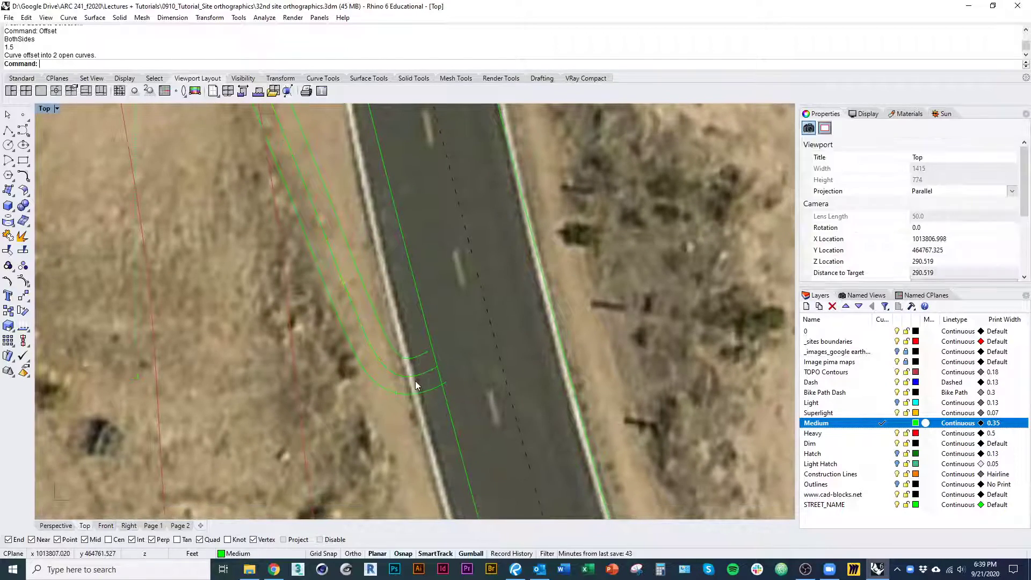
pyautogui.click(415, 377)
pyautogui.write('d')
pyautogui.press('Return')
pyautogui.scroll(-7, 440, 384)
pyautogui.moveTo(356, 265); pyautogui.dragTo(403, 376, button='right')
pyautogui.moveTo(359, 234)
pyautogui.mouseDown(button='right')
pyautogui.moveTo(404, 384)
pyautogui.moveTo(417, 313)
pyautogui.moveTo(413, 346)
pyautogui.mouseUp(button='right')
pyautogui.moveTo(370, 317); pyautogui.dragTo(320, 275, button='right')
# Extend the road end of the shorter, northern path edge to the green line along the road's west side
pyautogui.scroll(8, 396, 338)
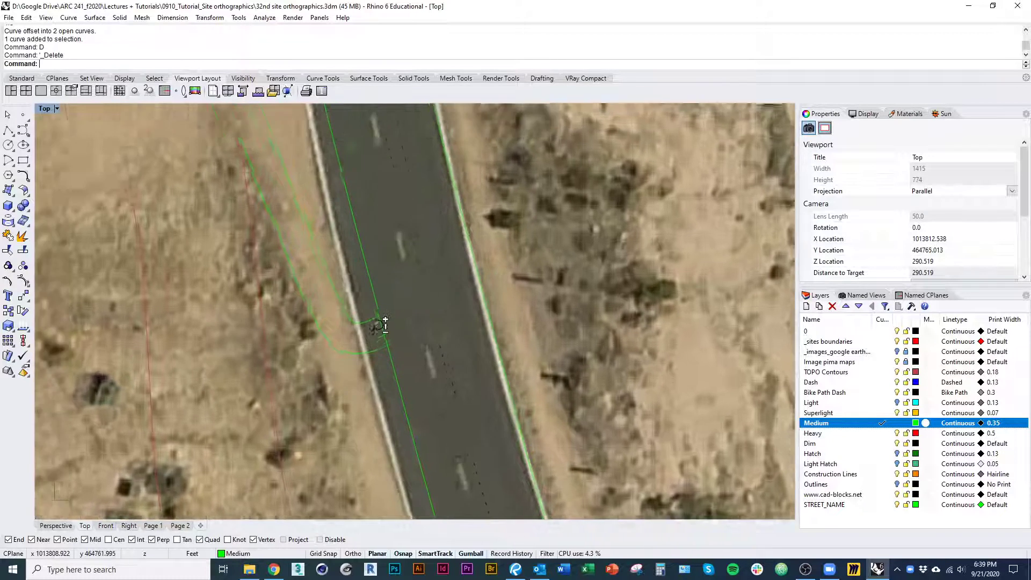
pyautogui.scroll(2, 385, 325)
pyautogui.click(384, 325)
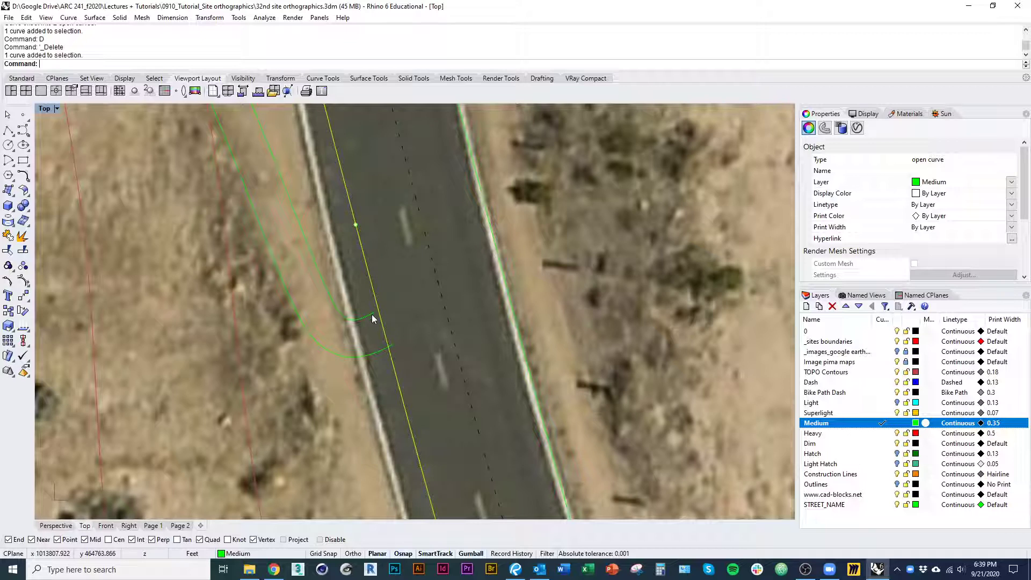
pyautogui.write('Extend')
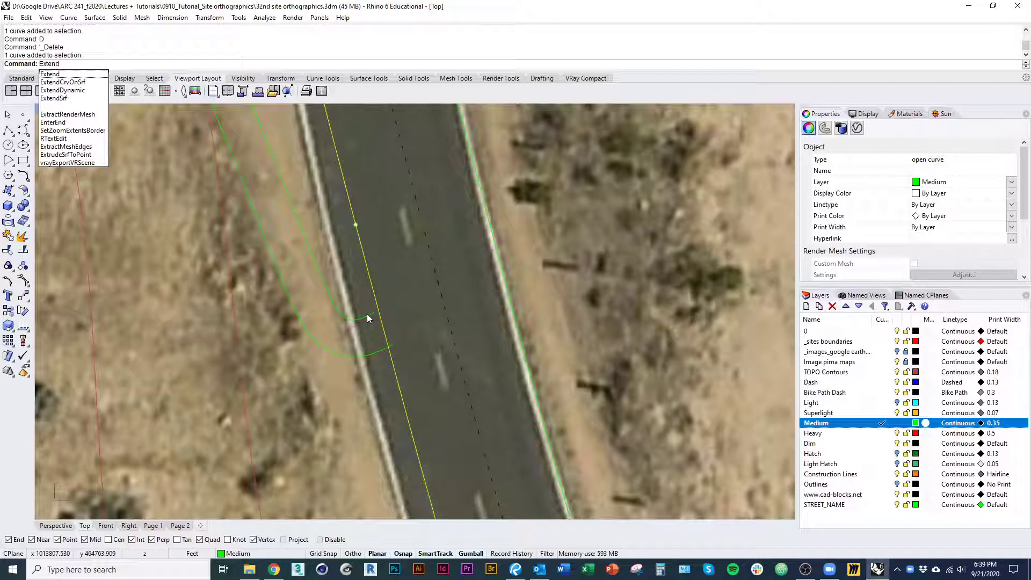
pyautogui.press('Escape')
pyautogui.press('Escape')
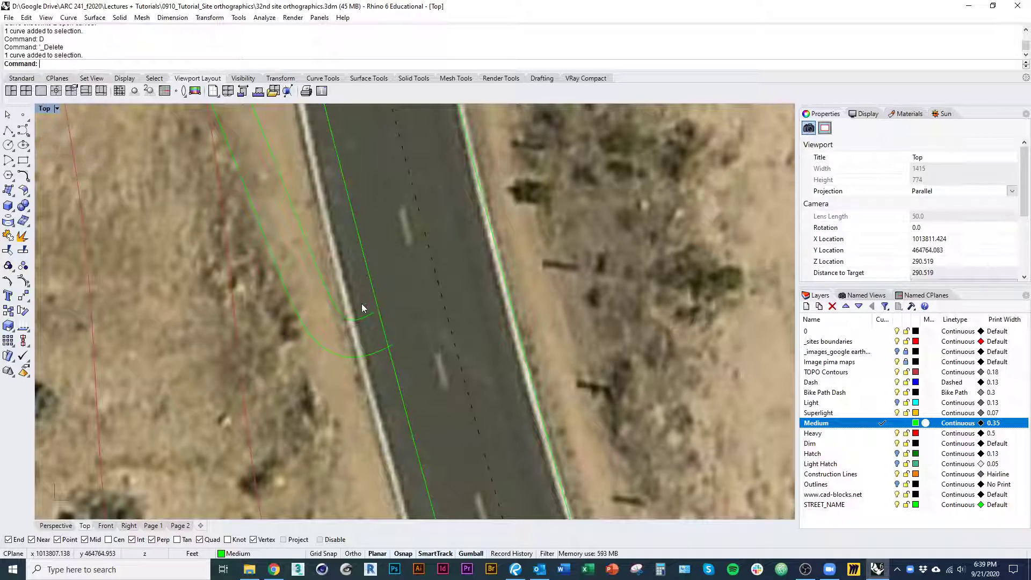
pyautogui.press('Return')
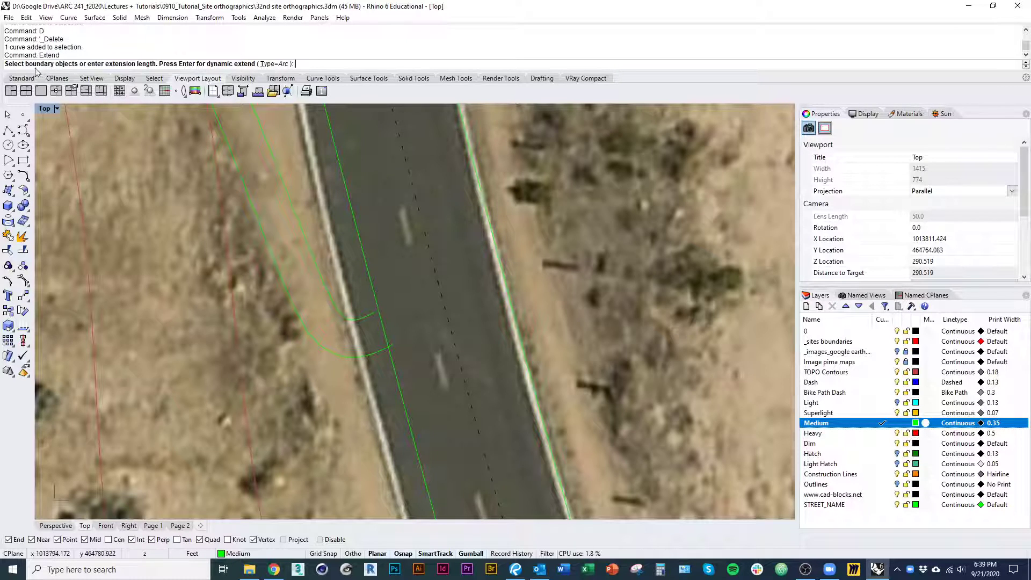
pyautogui.click(372, 293)
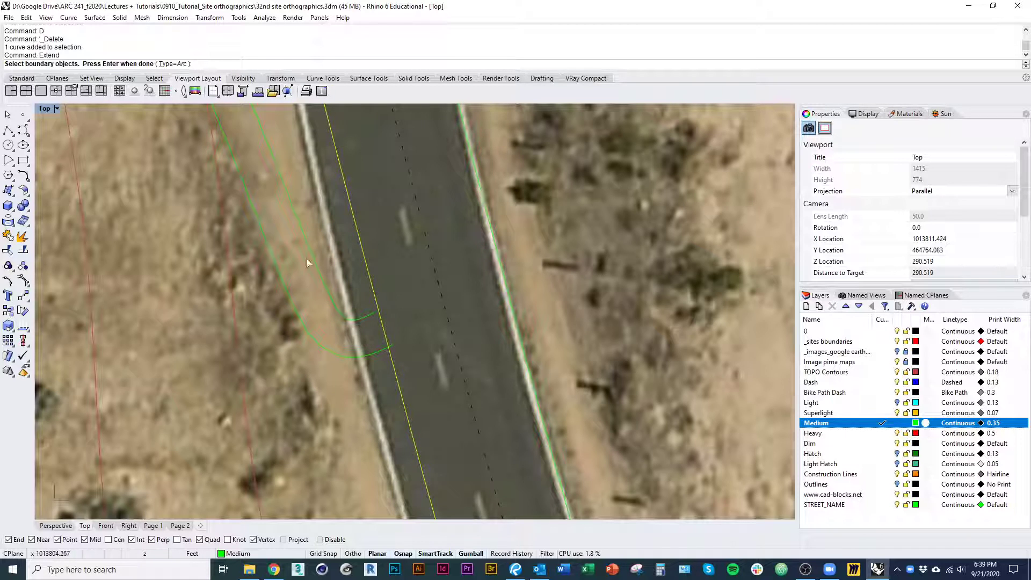
pyautogui.press('Return')
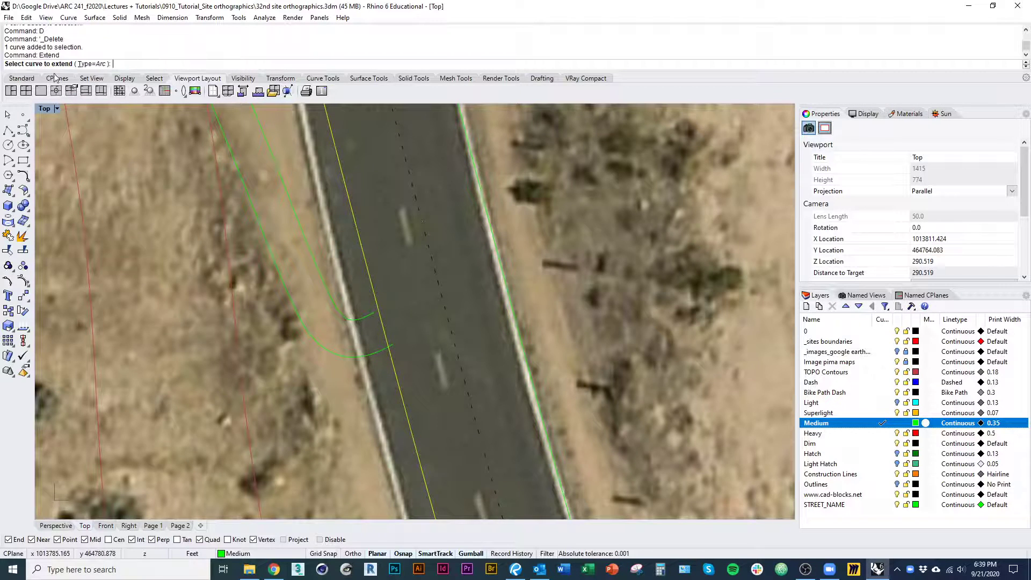
pyautogui.click(375, 322)
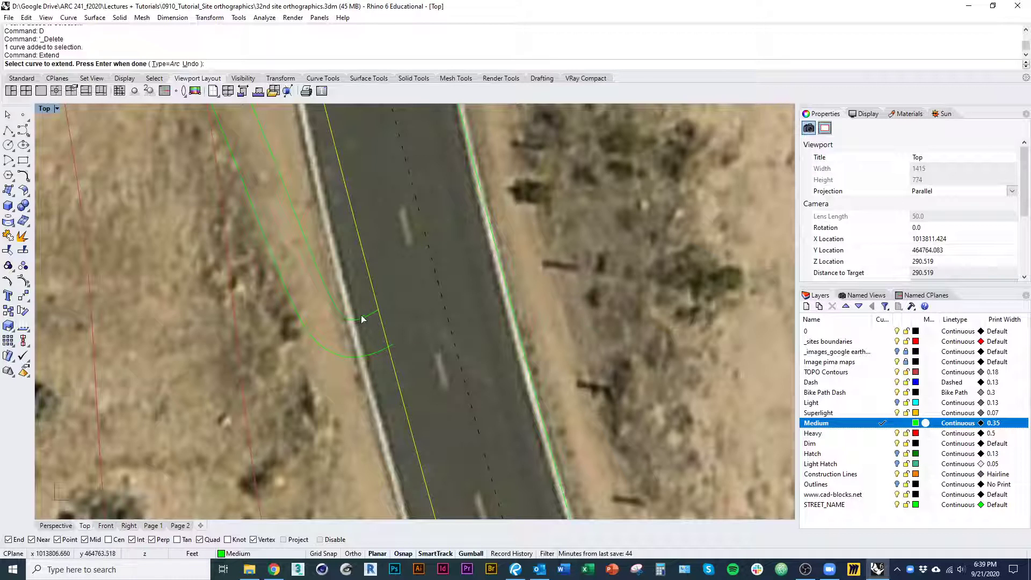
pyautogui.press('Return')
pyautogui.scroll(3, 391, 358)
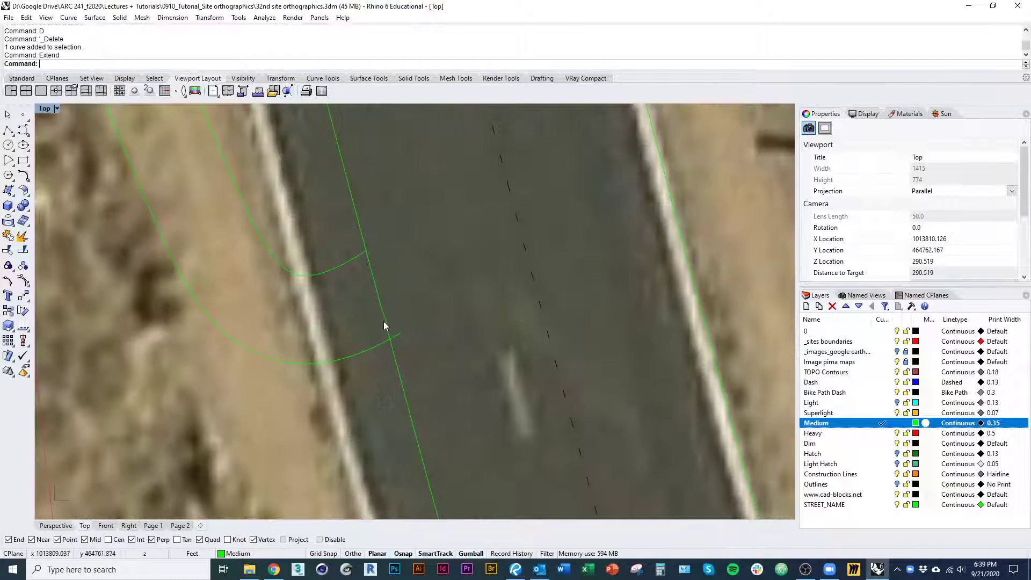
# Trim the overhang of the southern path edge where it crosses the green line along the road's west side
pyautogui.click(403, 371)
pyautogui.hotkey('ctrl', 't')
pyautogui.press('Escape')
pyautogui.scroll(-6, 400, 343)
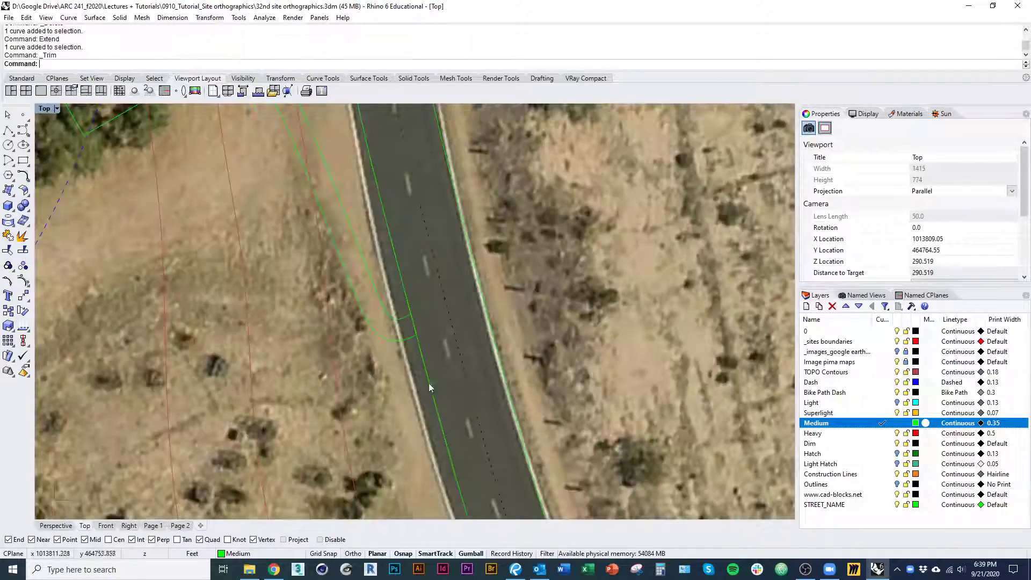
pyautogui.scroll(5, 417, 440)
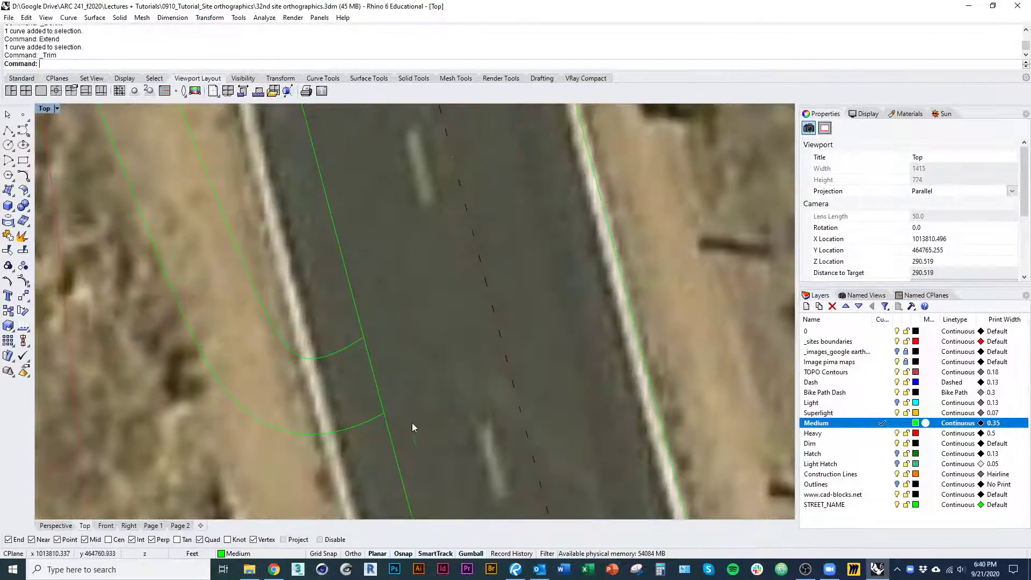
# Examine the path's route from the road junction to the building outlines and its relation to the surrounding site
pyautogui.scroll(-4, 388, 404)
pyautogui.scroll(1, 394, 346)
pyautogui.scroll(-6, 395, 350)
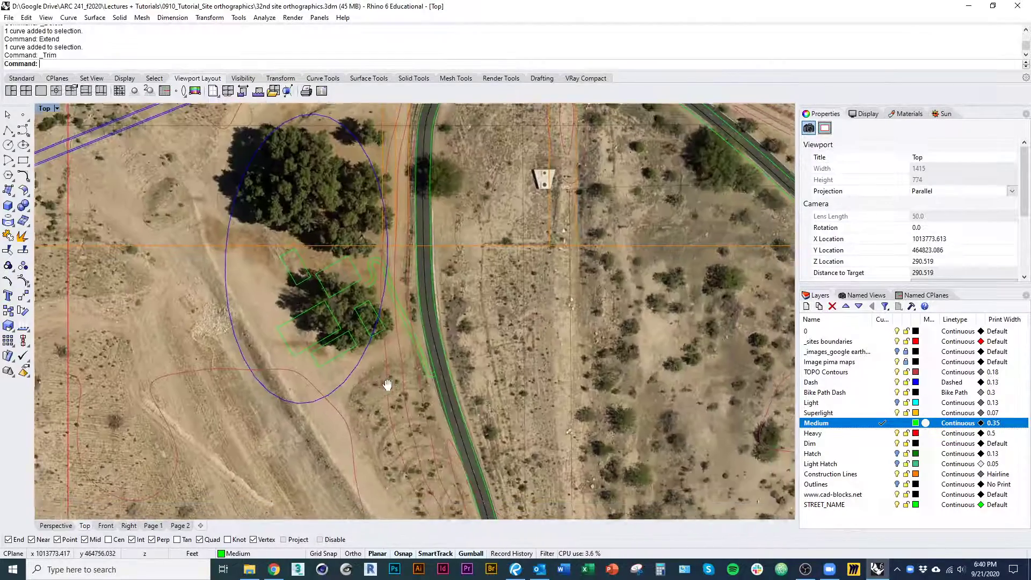
pyautogui.moveTo(391, 385); pyautogui.dragTo(384, 383, button='right')
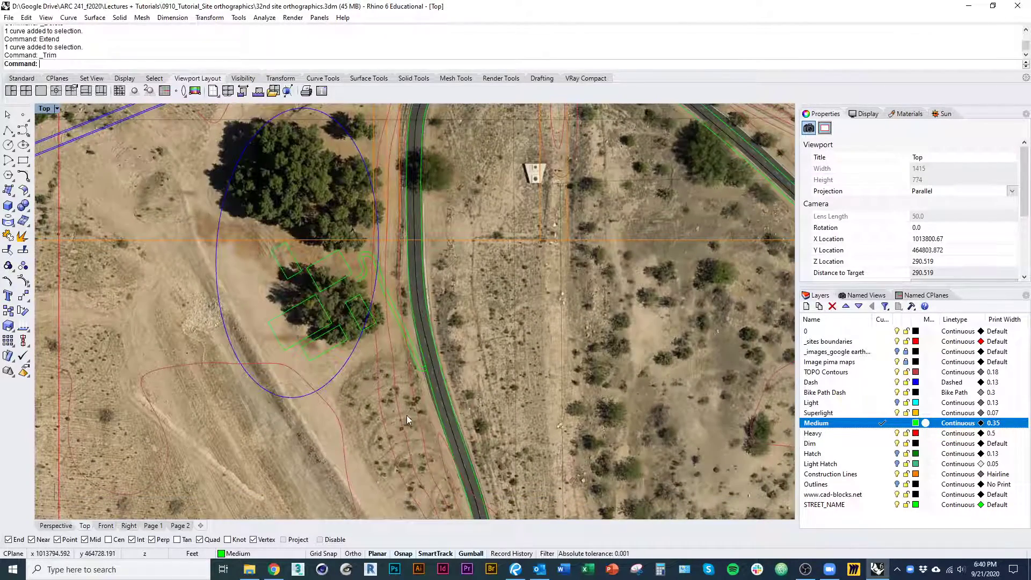
pyautogui.moveTo(406, 418); pyautogui.dragTo(434, 484, button='right')
pyautogui.scroll(8, 369, 353)
pyautogui.moveTo(369, 311); pyautogui.dragTo(389, 326, button='right')
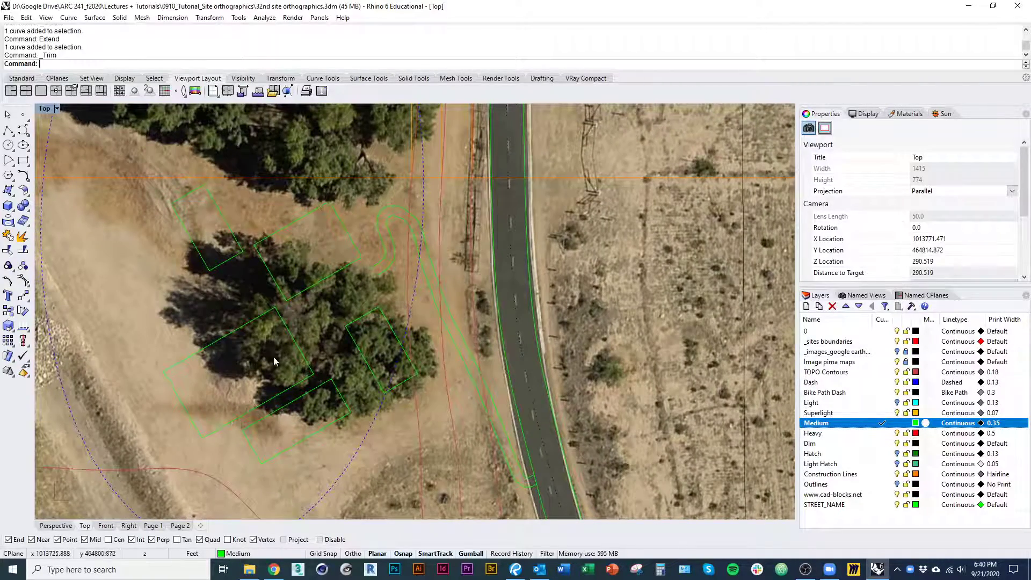
pyautogui.scroll(-3, 274, 361)
pyautogui.moveTo(307, 242); pyautogui.dragTo(335, 281, button='right')
pyautogui.scroll(4, 334, 273)
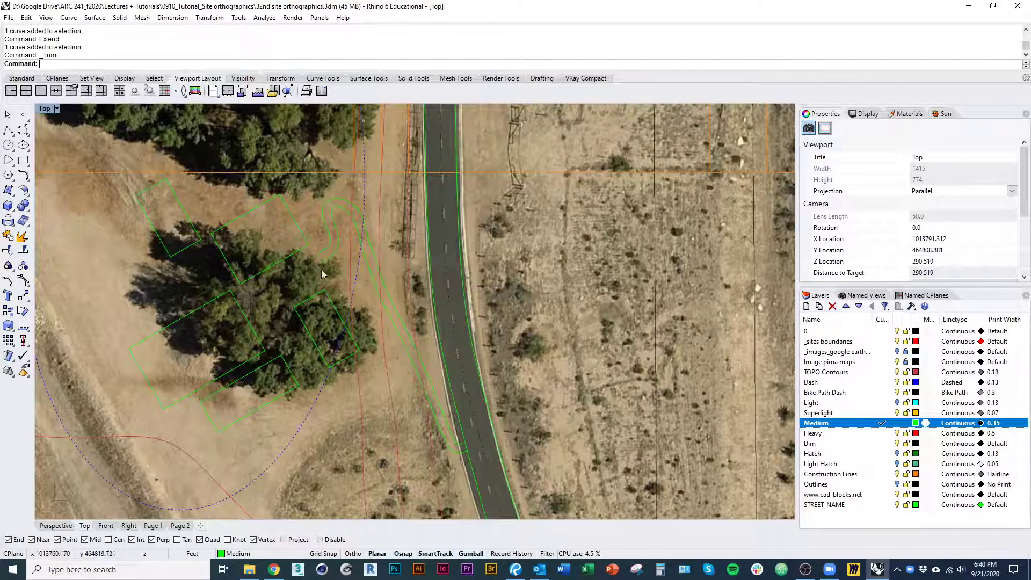
pyautogui.moveTo(271, 386); pyautogui.dragTo(350, 383, button='right')
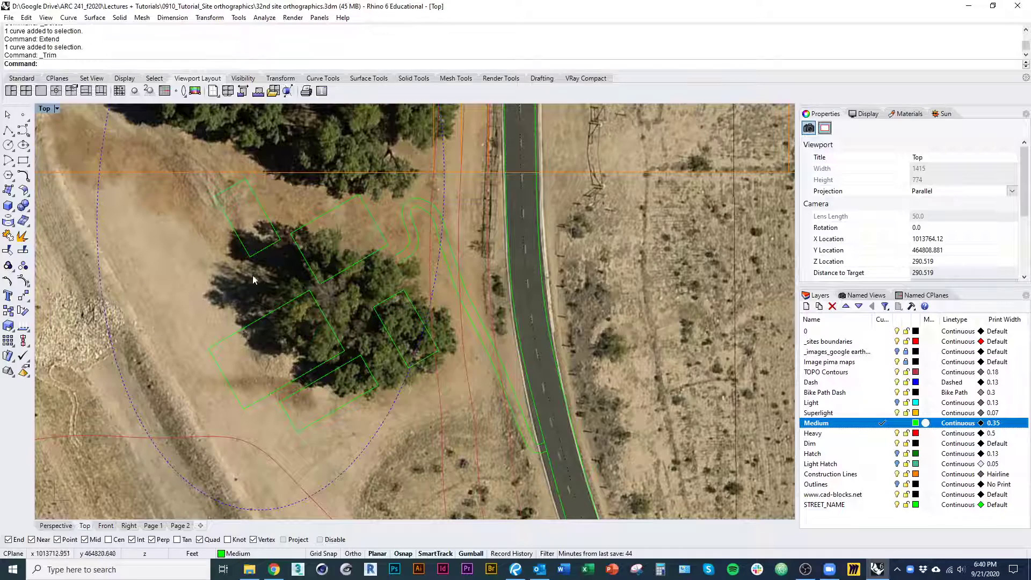
pyautogui.moveTo(274, 353); pyautogui.dragTo(344, 337, button='right')
pyautogui.scroll(5, 436, 251)
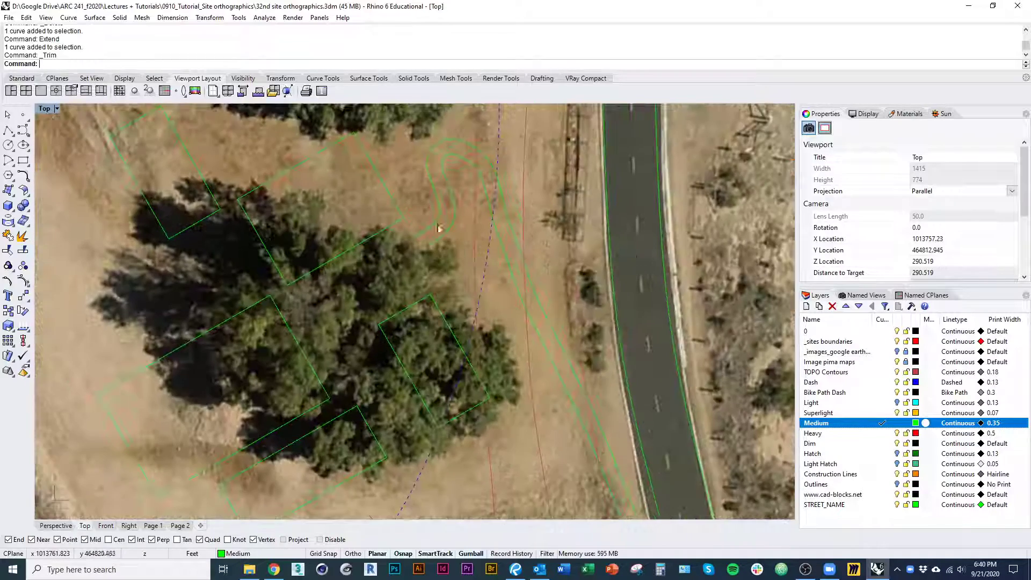
pyautogui.moveTo(434, 254); pyautogui.dragTo(442, 272, button='right')
pyautogui.write('pl')
pyautogui.press('space')
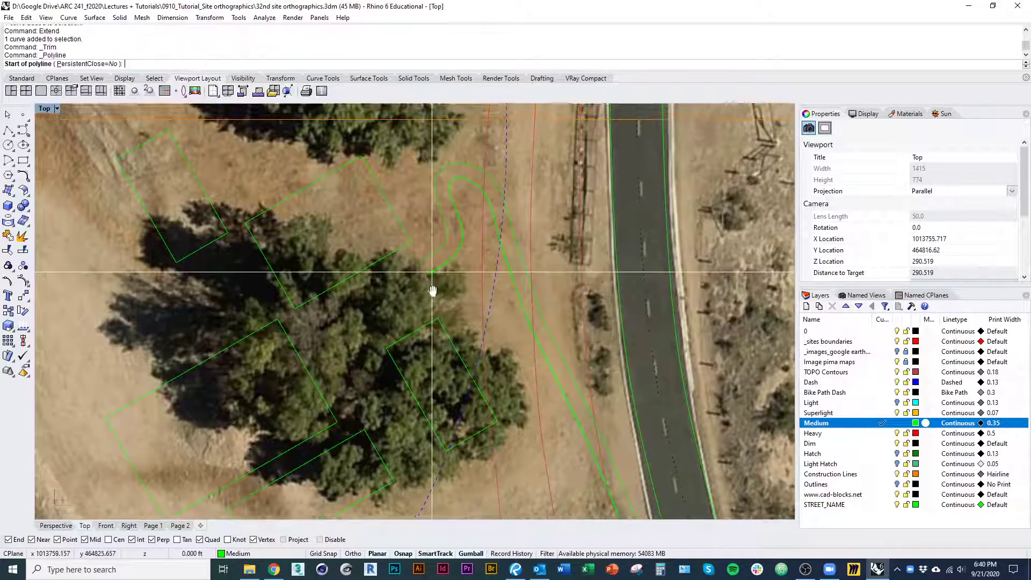
pyautogui.scroll(4, 433, 274)
pyautogui.moveTo(393, 190); pyautogui.dragTo(364, 184, button='right')
pyautogui.click(340, 162)
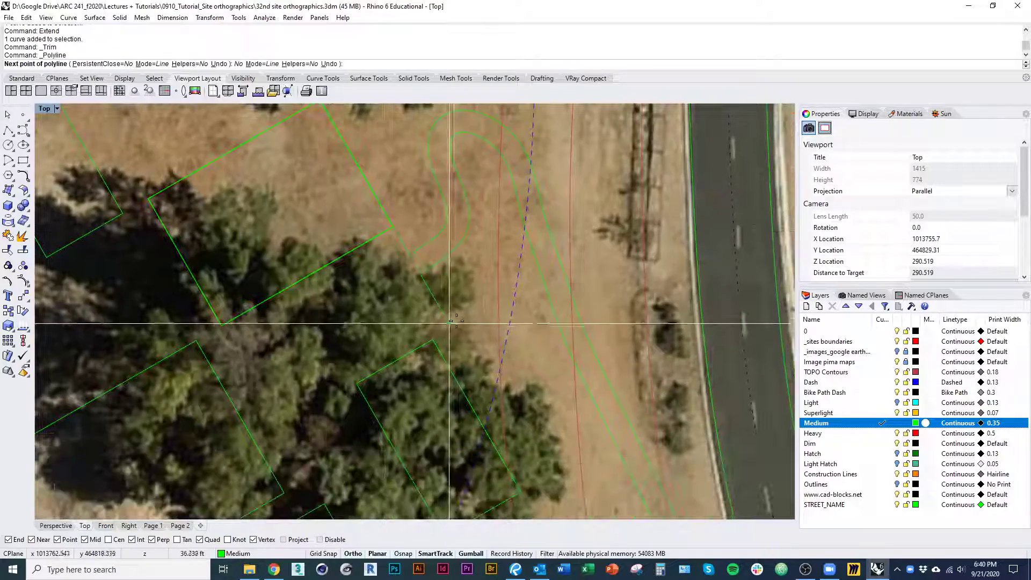
pyautogui.press('Escape')
# Examine how the group of building outlines sits within the surrounding site, trees and road
pyautogui.scroll(-5, 455, 330)
pyautogui.moveTo(454, 329); pyautogui.dragTo(458, 318, button='right')
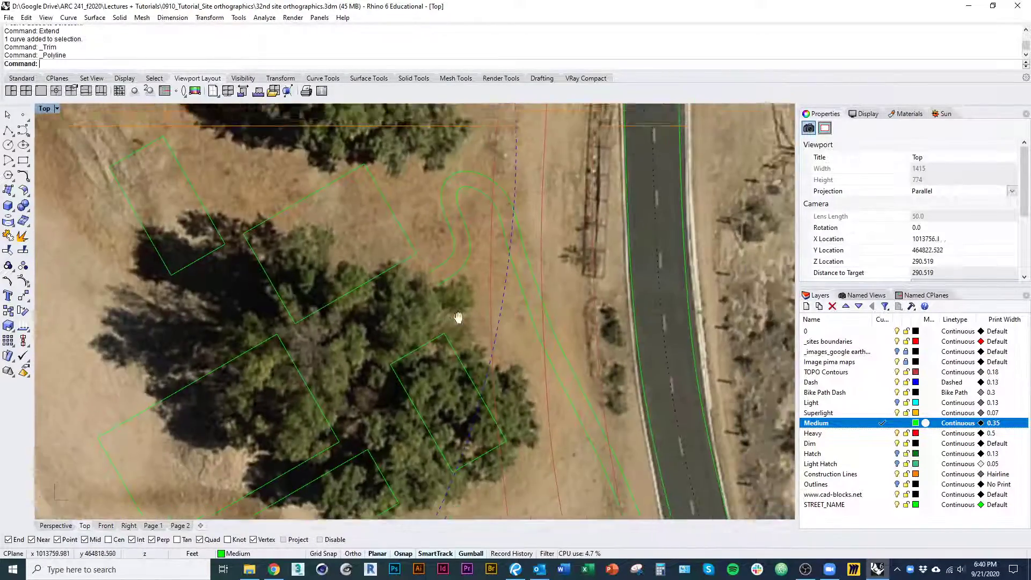
pyautogui.scroll(-4, 456, 311)
pyautogui.scroll(-1, 403, 398)
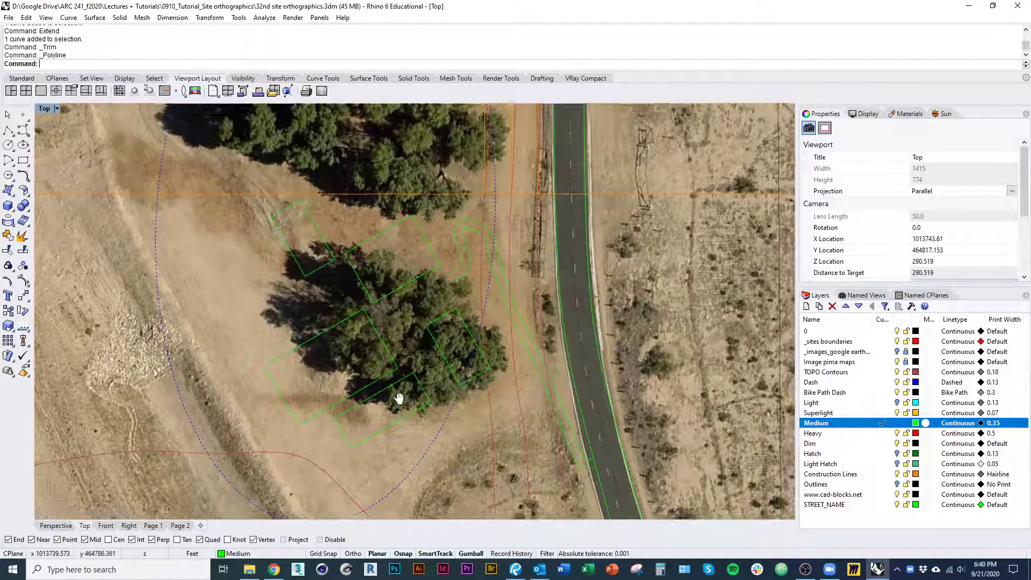
pyautogui.moveTo(396, 396); pyautogui.dragTo(360, 308, button='right')
pyautogui.scroll(-6, 370, 355)
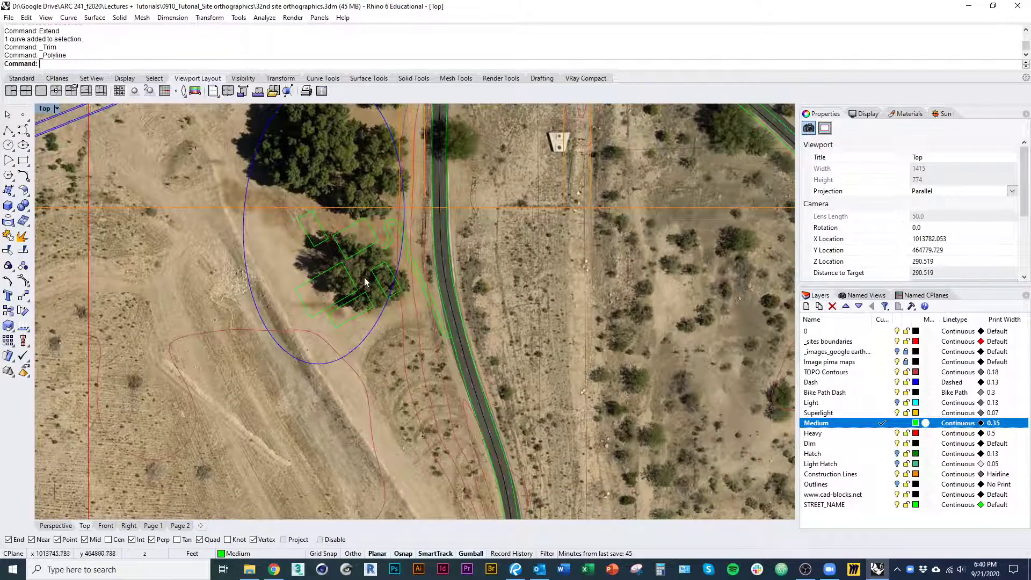
pyautogui.scroll(4, 365, 281)
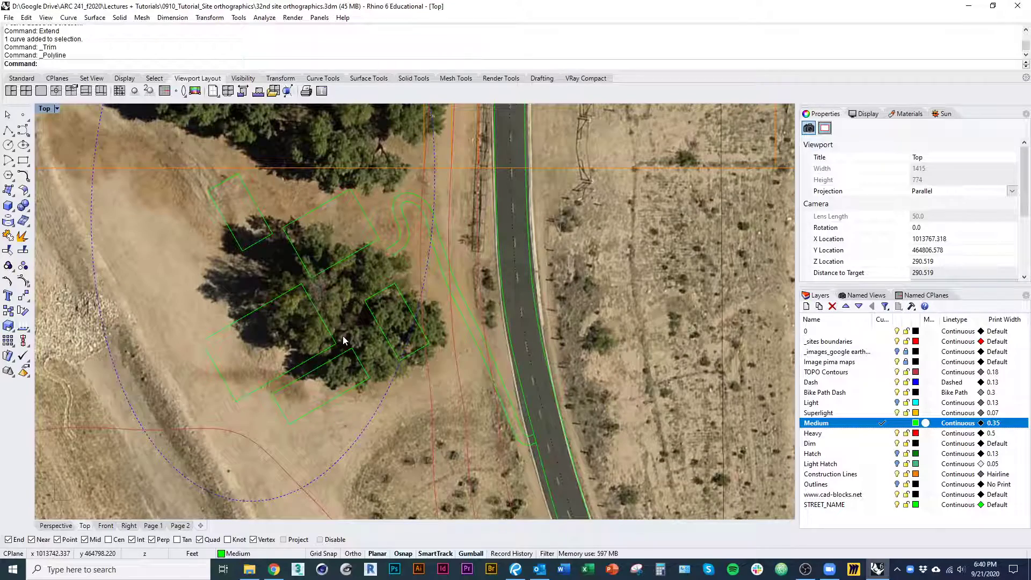
pyautogui.moveTo(218, 388); pyautogui.dragTo(241, 308, button='right')
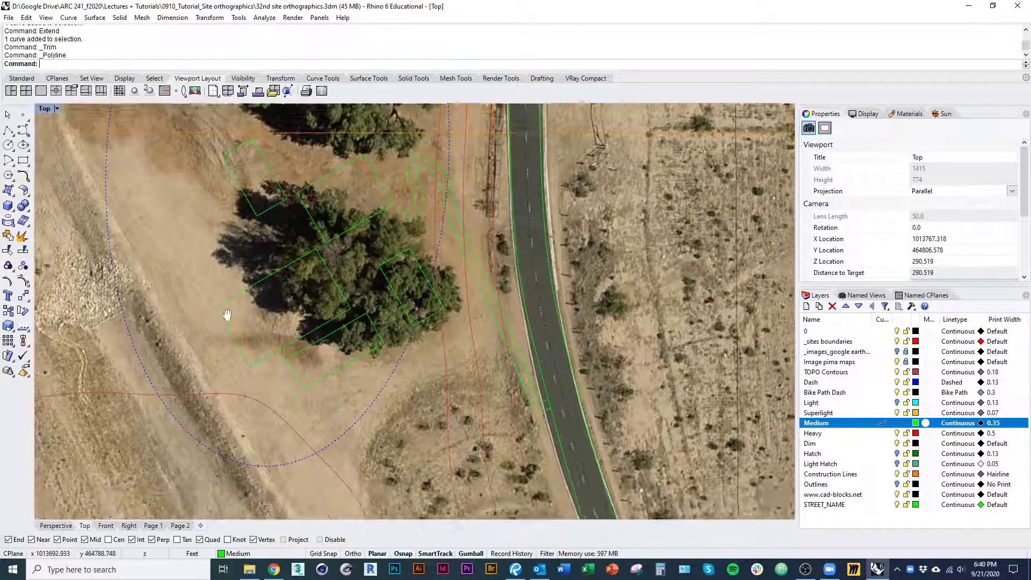
pyautogui.scroll(-11, 244, 303)
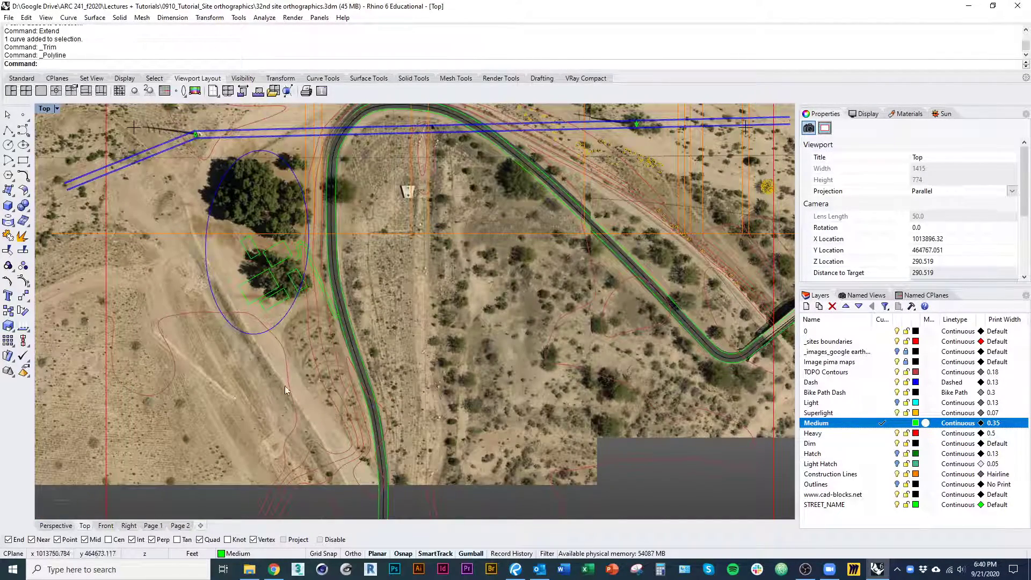
pyautogui.scroll(5, 316, 306)
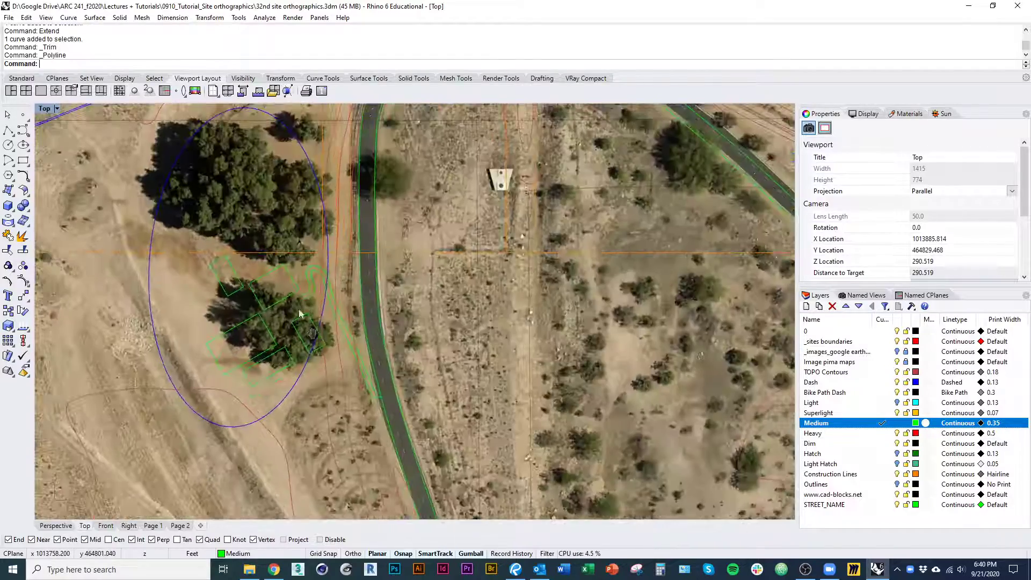
pyautogui.scroll(1, 304, 324)
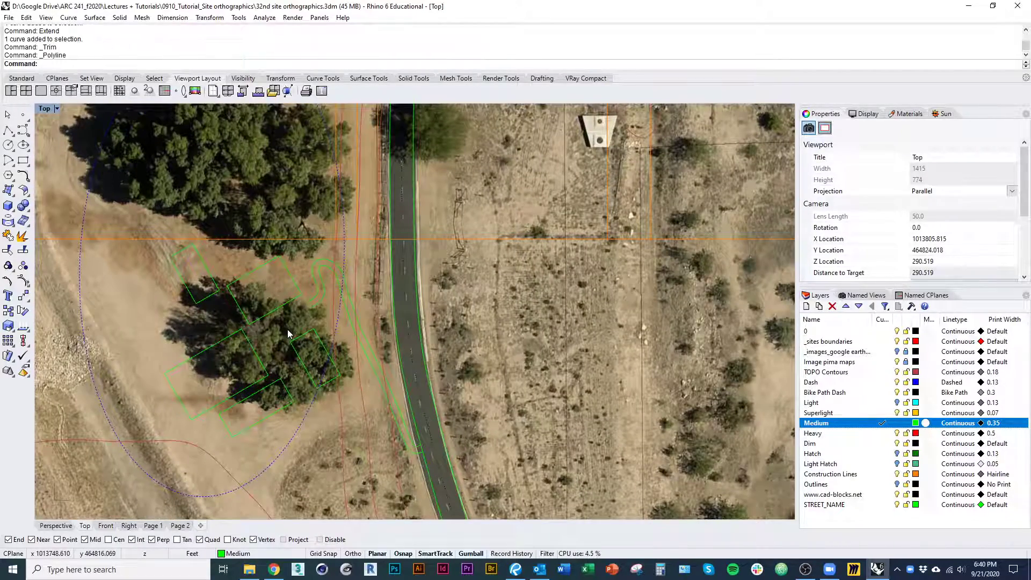
pyautogui.moveTo(288, 334); pyautogui.dragTo(294, 335, button='right')
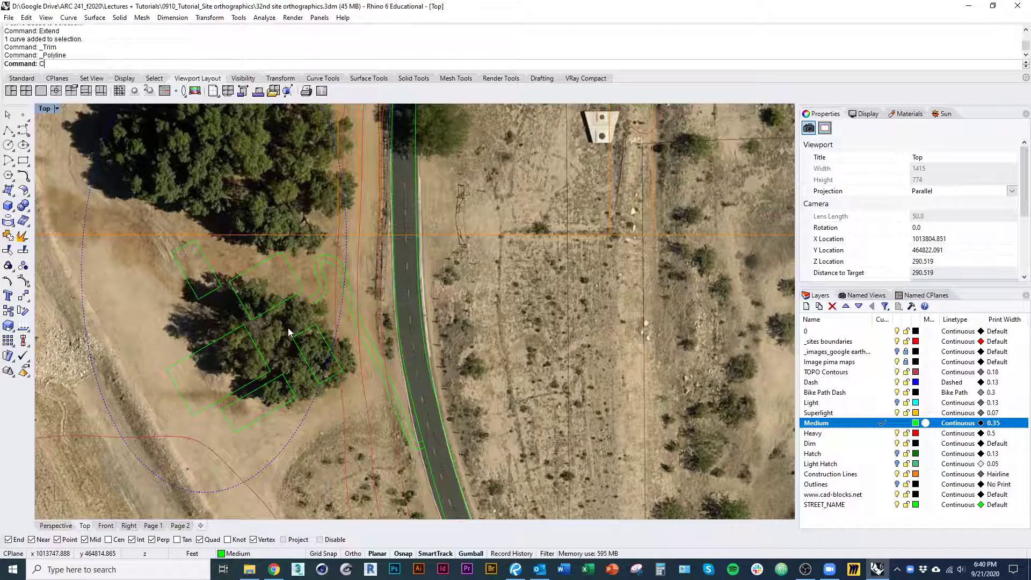
# Set the construction plane origin at the eastern corner of the large southwestern building outline
pyautogui.write('Plane')
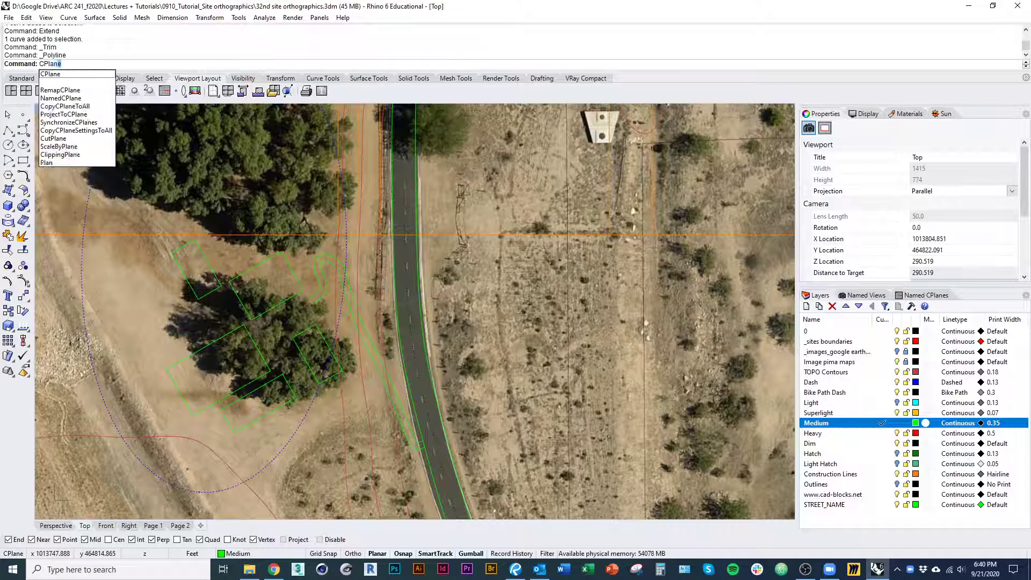
pyautogui.press('Return')
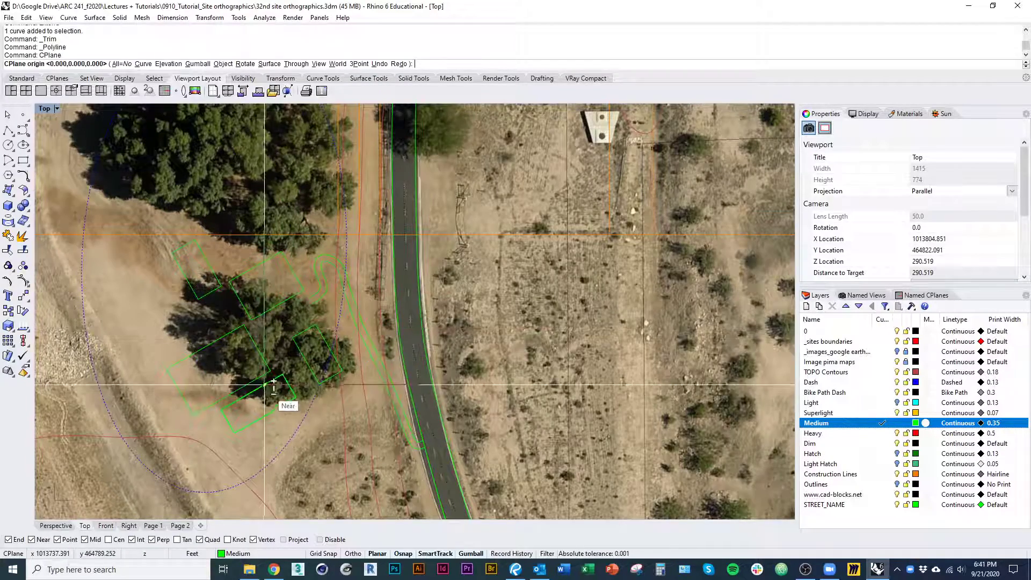
pyautogui.scroll(2, 268, 390)
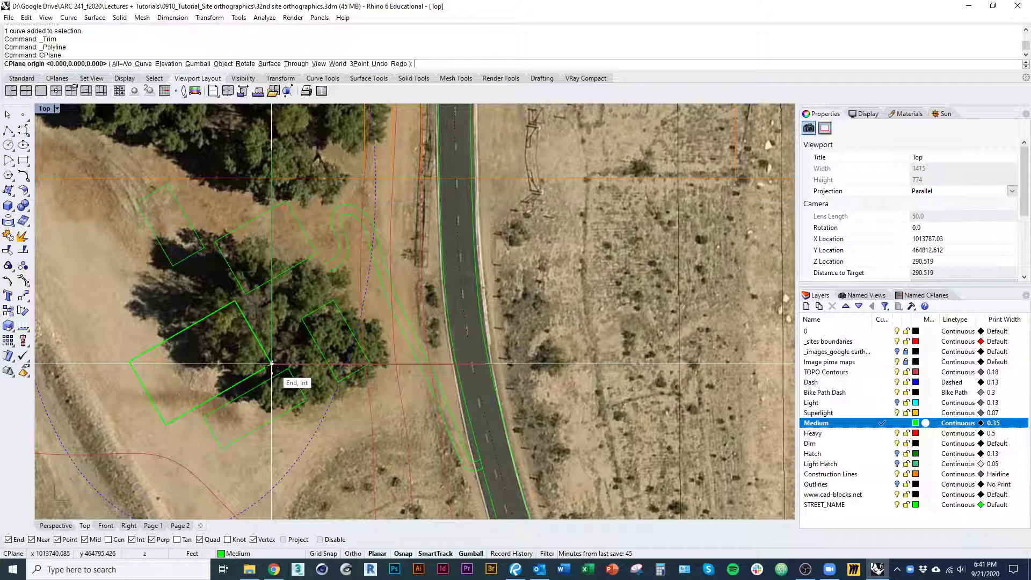
pyautogui.click(272, 365)
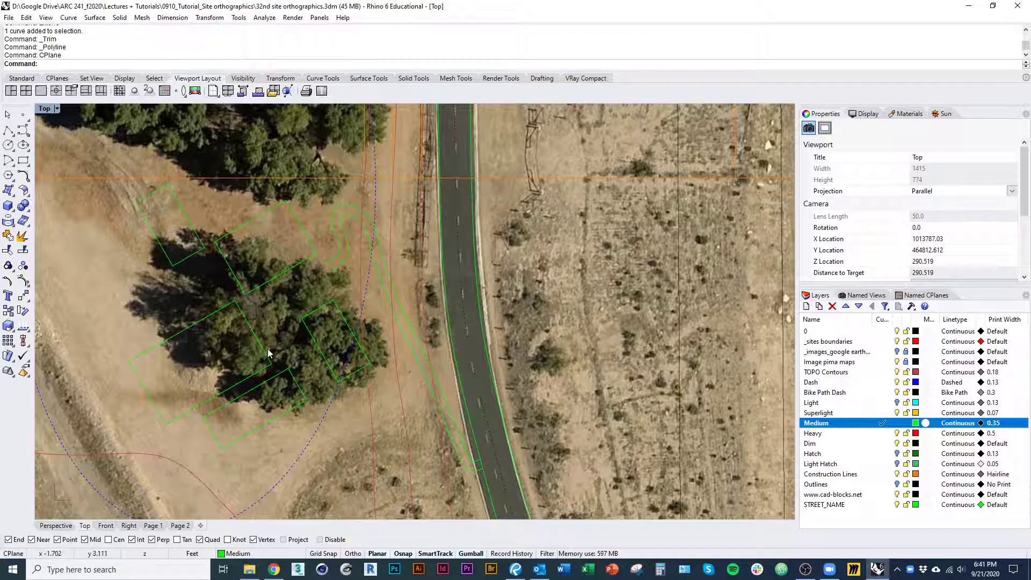
# Align the construction plane by three points, with its origin at the large outline's eastern corner and X axis perpendicular to the small eastern outline
pyautogui.rightClick(260, 321)
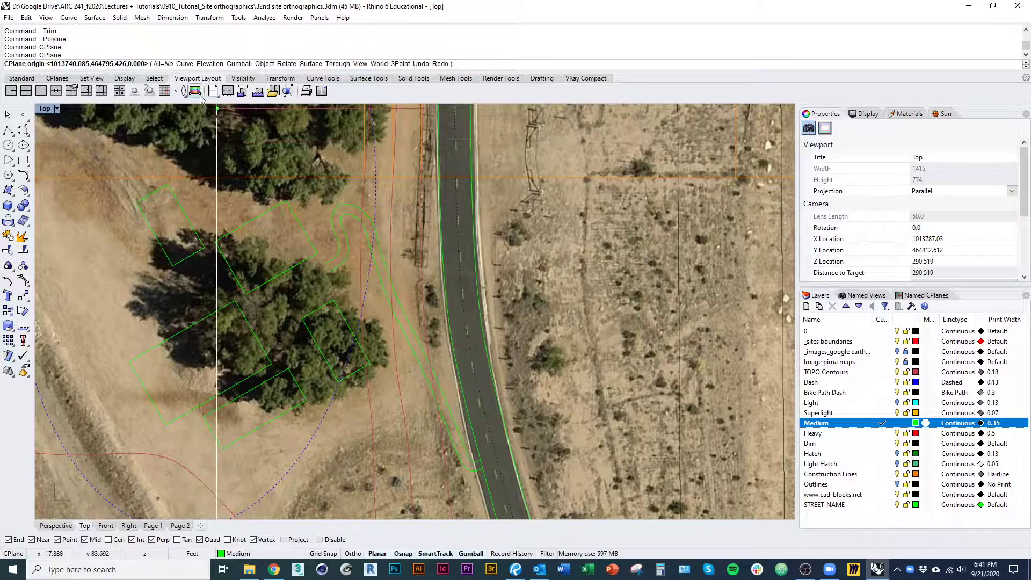
pyautogui.click(402, 65)
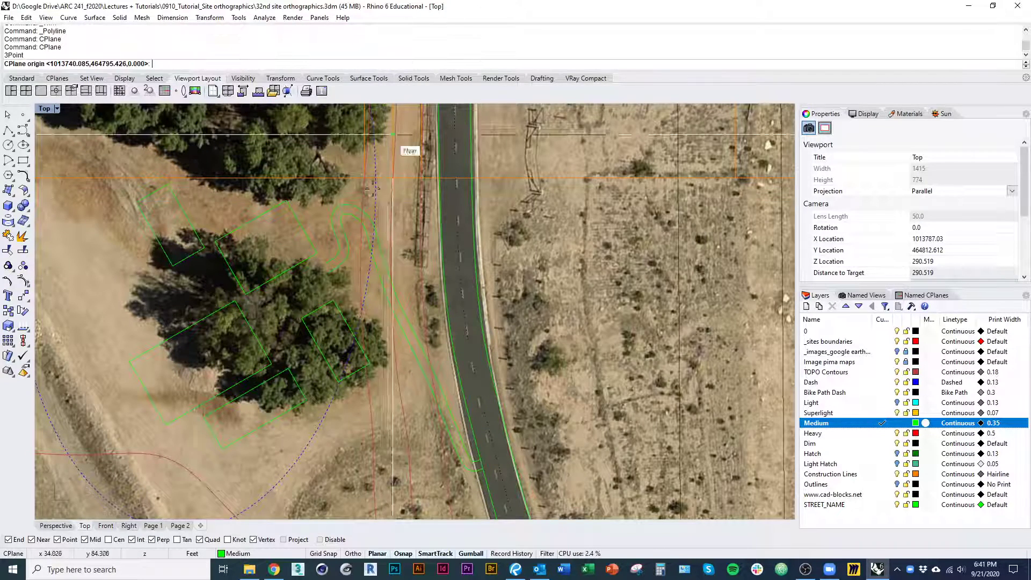
pyautogui.click(272, 364)
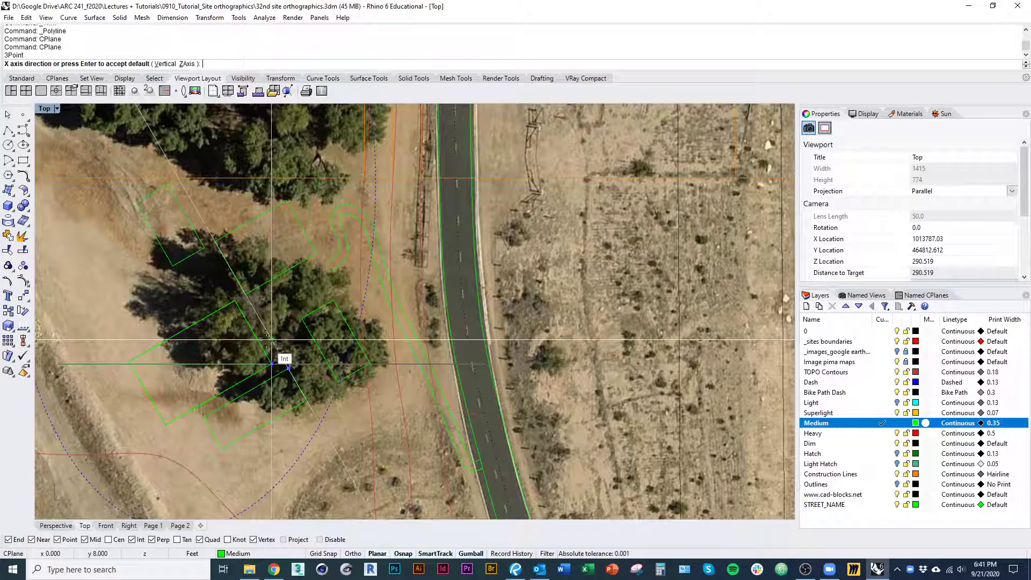
pyautogui.click(314, 340)
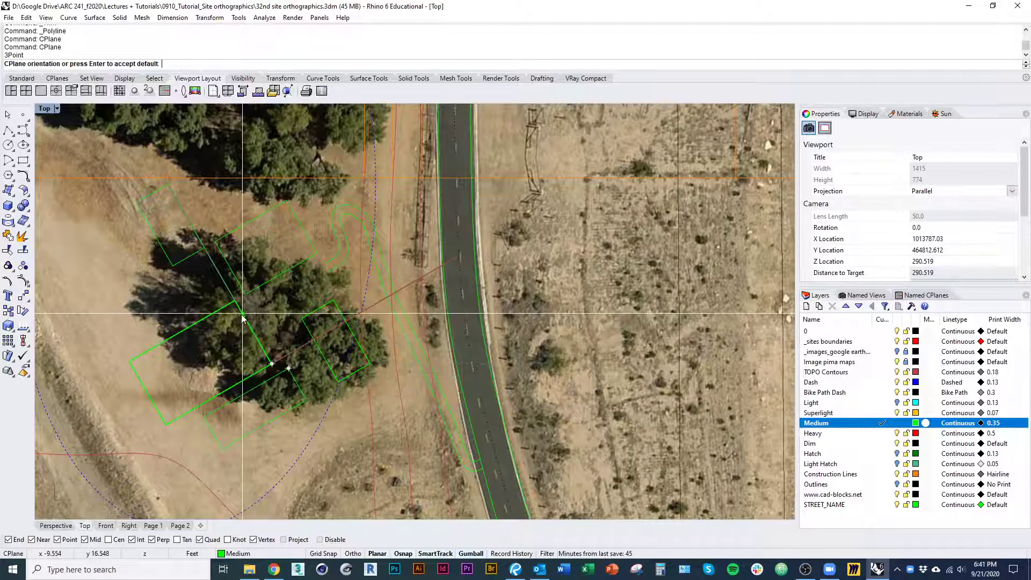
pyautogui.click(264, 320)
# Turn off the Image pima maps layer
pyautogui.scroll(-5, 268, 333)
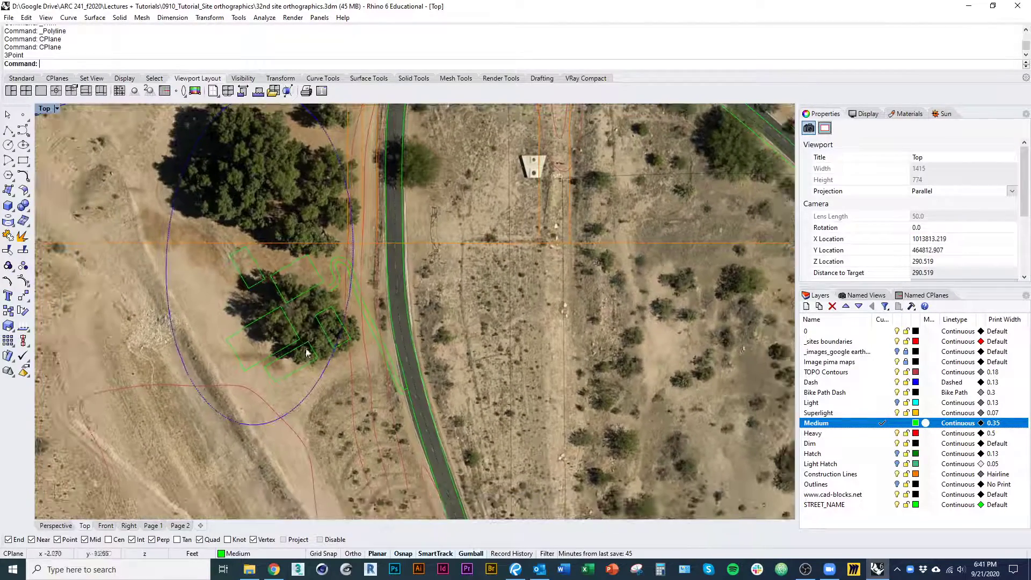
pyautogui.click(897, 362)
pyautogui.moveTo(528, 421); pyautogui.dragTo(414, 353, button='right')
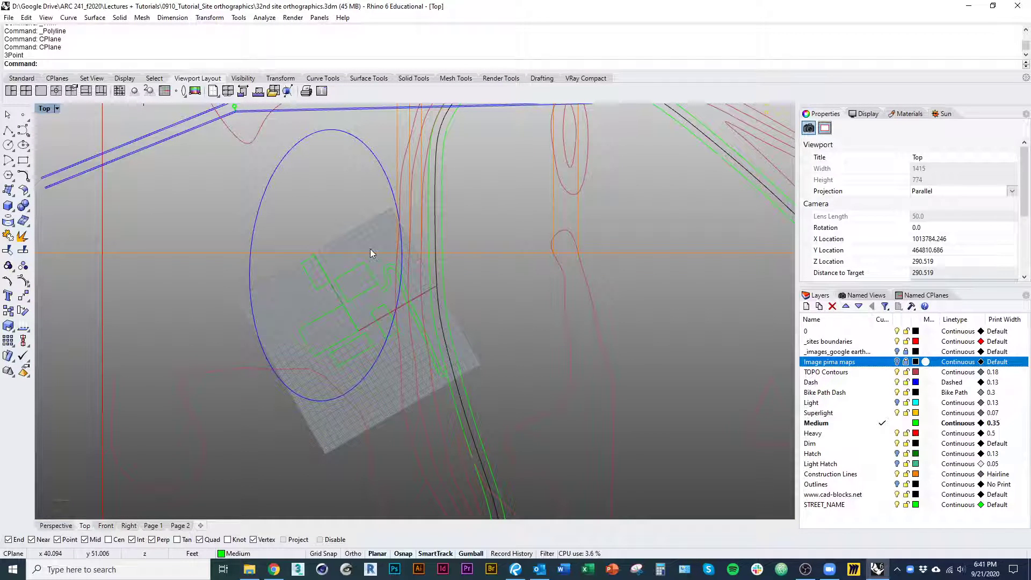
# Save the rotated construction plane as a named CPlane called CPlane 01
pyautogui.click(937, 296)
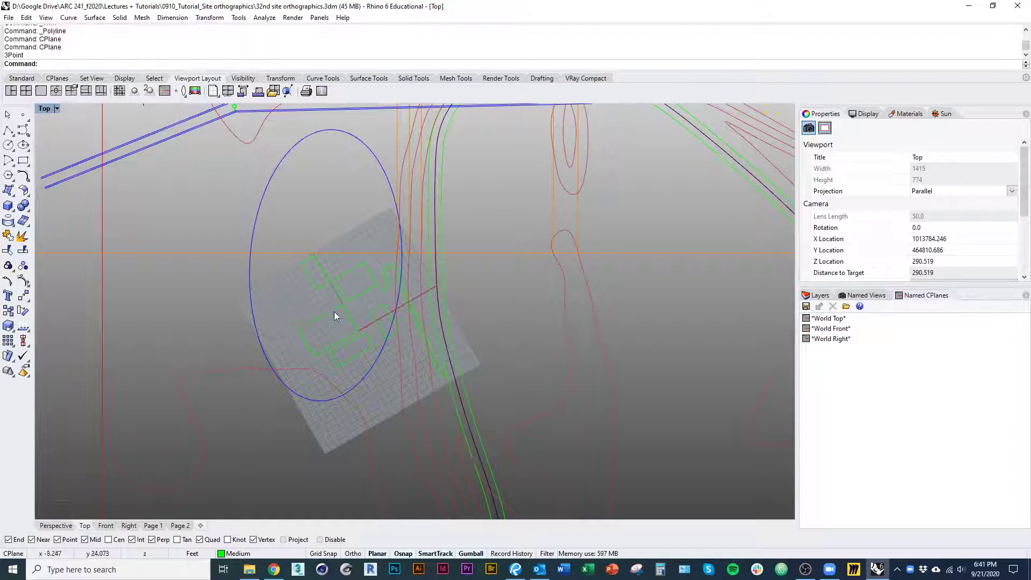
pyautogui.click(806, 307)
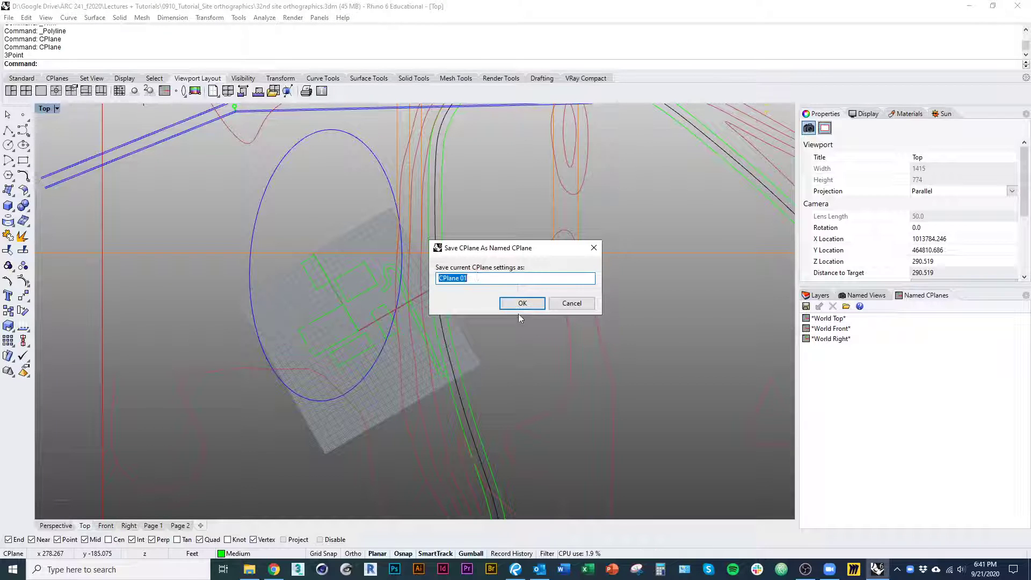
pyautogui.press('Return')
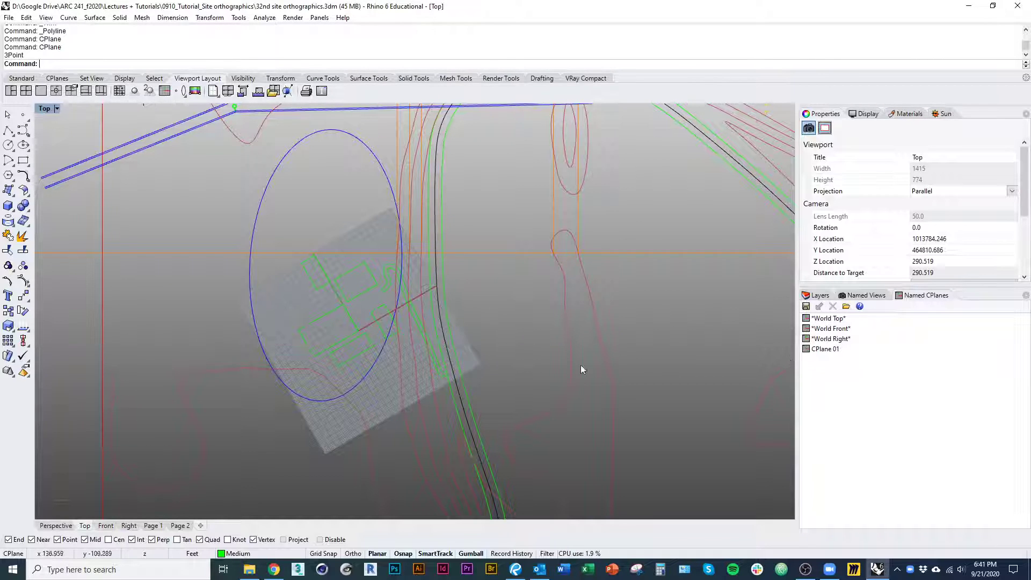
# Switch to the world Top orientation and restore the saved CPlane 01
pyautogui.write('Top')
pyautogui.press('Return')
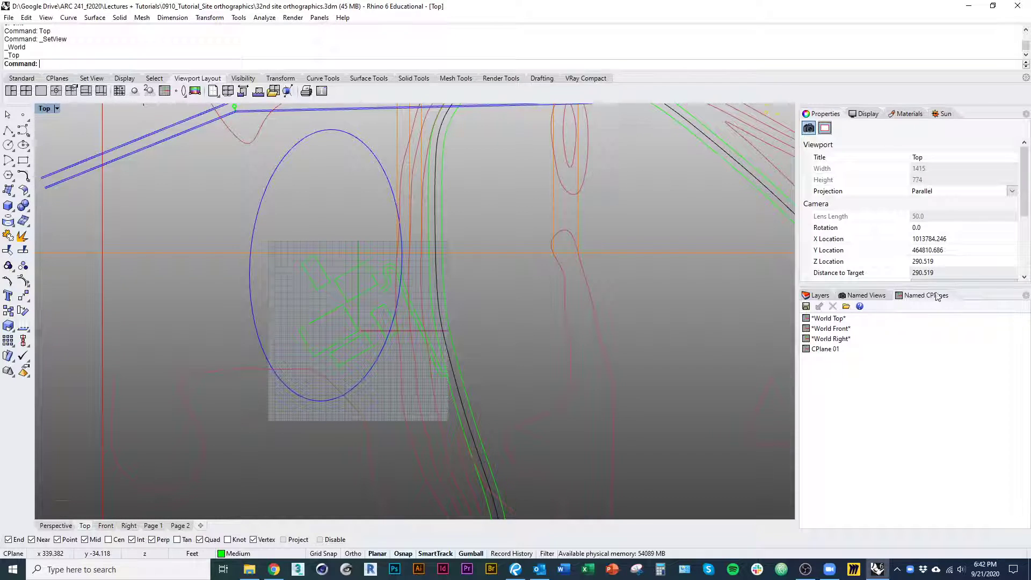
pyautogui.click(823, 351)
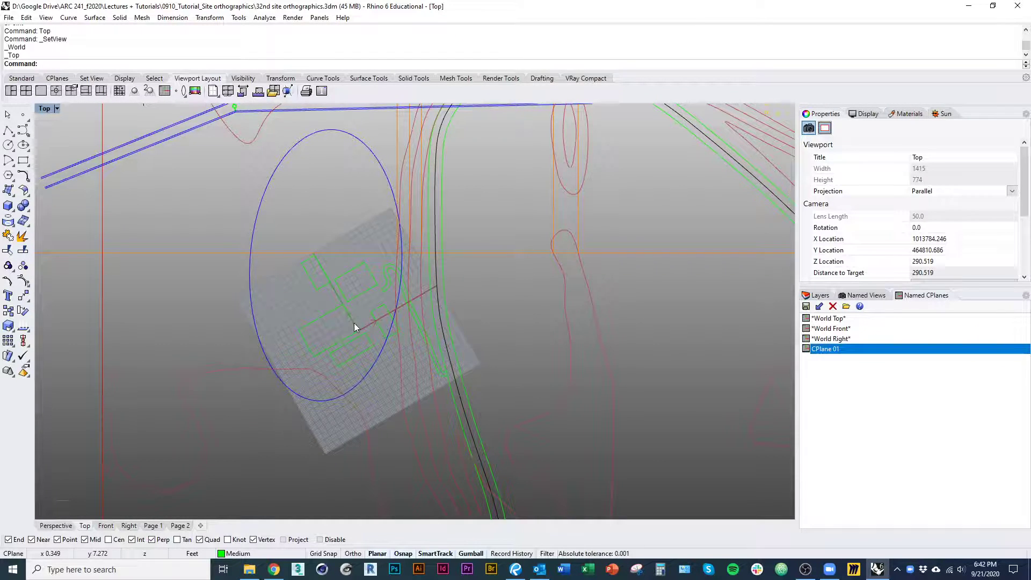
# Draw a test stepped polyline with Ortho around and across the building outlines, following the rotated construction plane's axes
pyautogui.scroll(3, 301, 314)
pyautogui.rightClick(295, 313)
pyautogui.scroll(5, 301, 302)
pyautogui.click(303, 316)
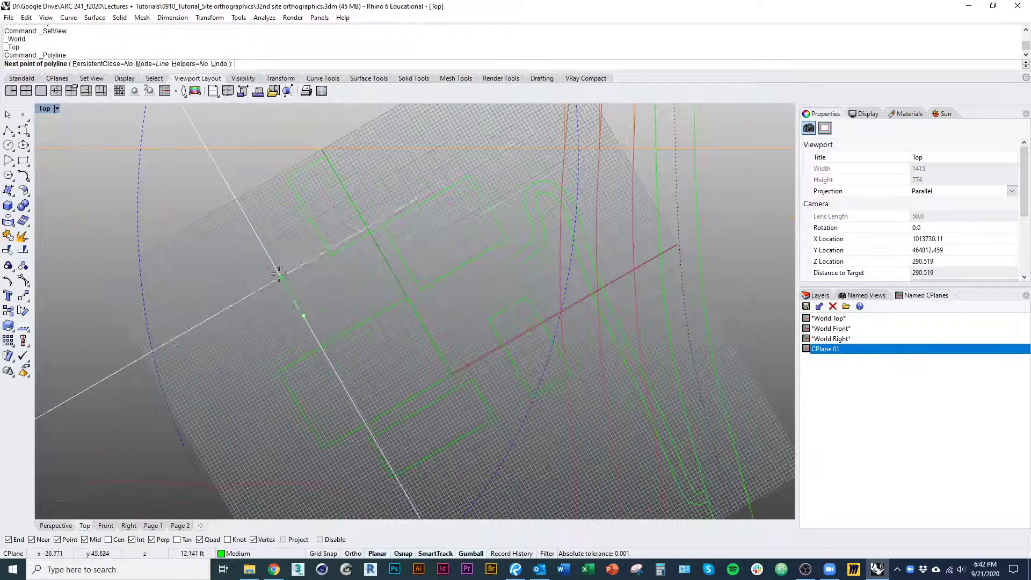
pyautogui.keyDown('shift'); pyautogui.click(260, 238); pyautogui.keyUp('shift')
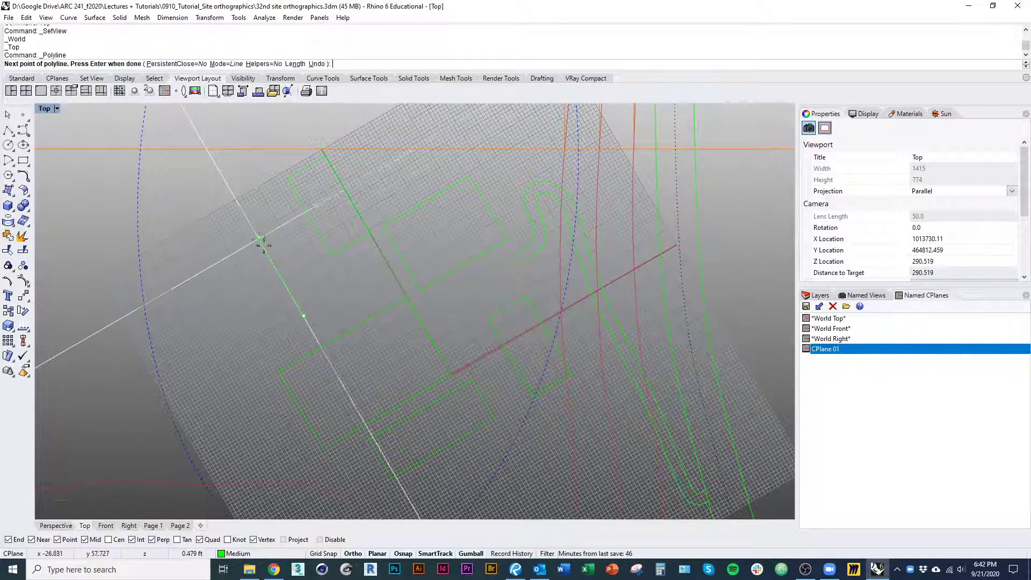
pyautogui.click(418, 145)
pyautogui.click(497, 282)
pyautogui.click(371, 355)
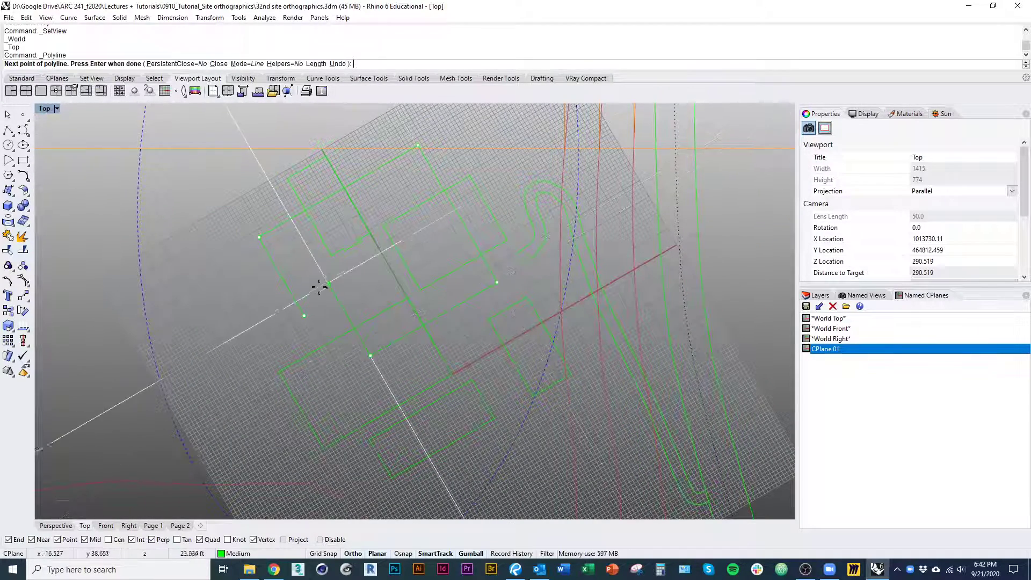
pyautogui.click(328, 281)
pyautogui.click(234, 335)
pyautogui.keyDown('shift'); pyautogui.click(292, 436); pyautogui.keyUp('shift')
pyautogui.keyDown('shift'); pyautogui.click(369, 392); pyautogui.keyUp('shift')
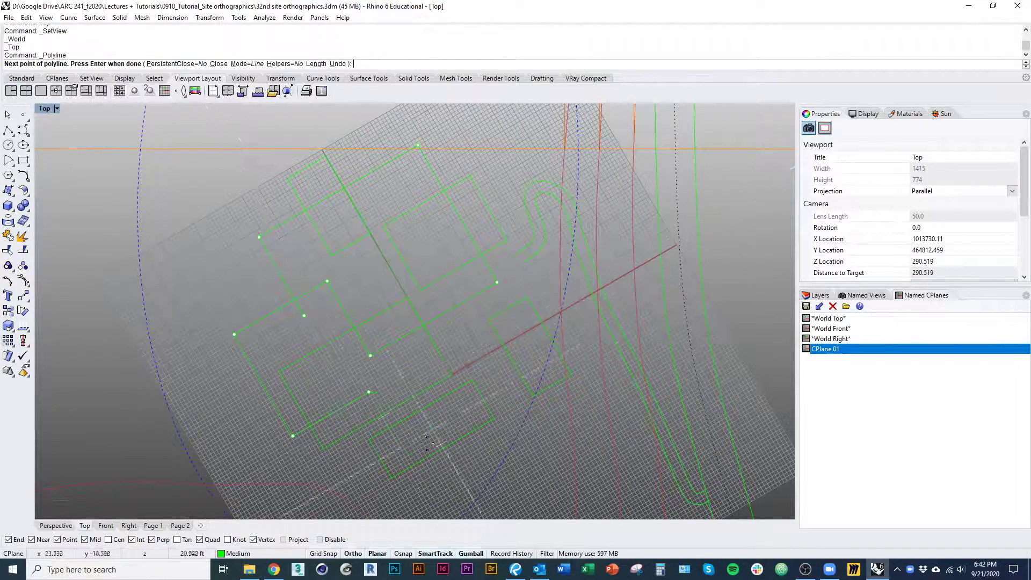
pyautogui.keyDown('shift'); pyautogui.click(419, 480); pyautogui.keyUp('shift')
pyautogui.rightClick(406, 455)
# Delete the stepped test polyline drawn around the building outlines
pyautogui.scroll(4, 402, 443)
pyautogui.scroll(-4, 398, 438)
pyautogui.click(405, 454)
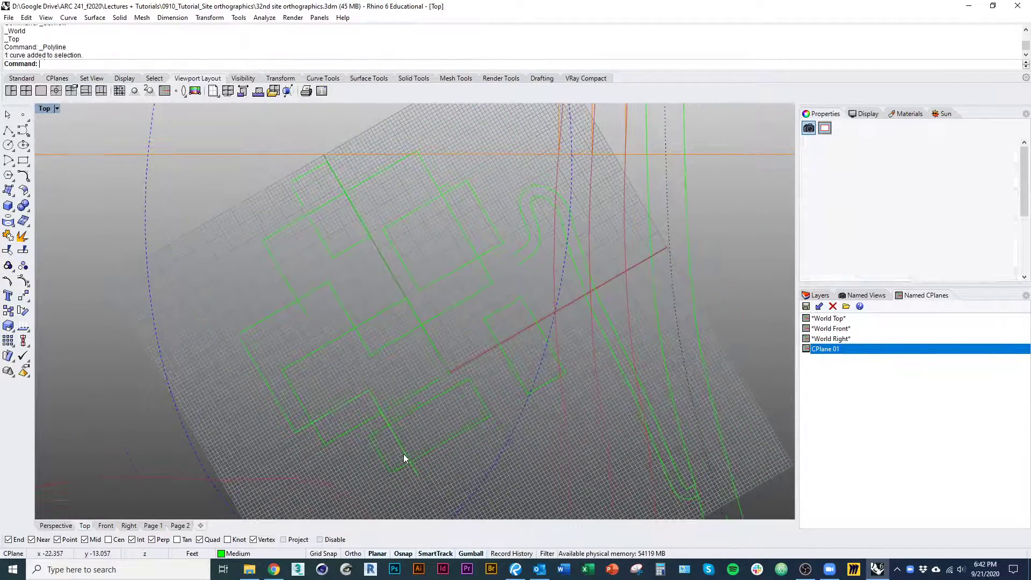
pyautogui.write('d')
pyautogui.press('space')
pyautogui.scroll(-4, 387, 448)
pyautogui.moveTo(352, 444); pyautogui.dragTo(321, 407, button='right')
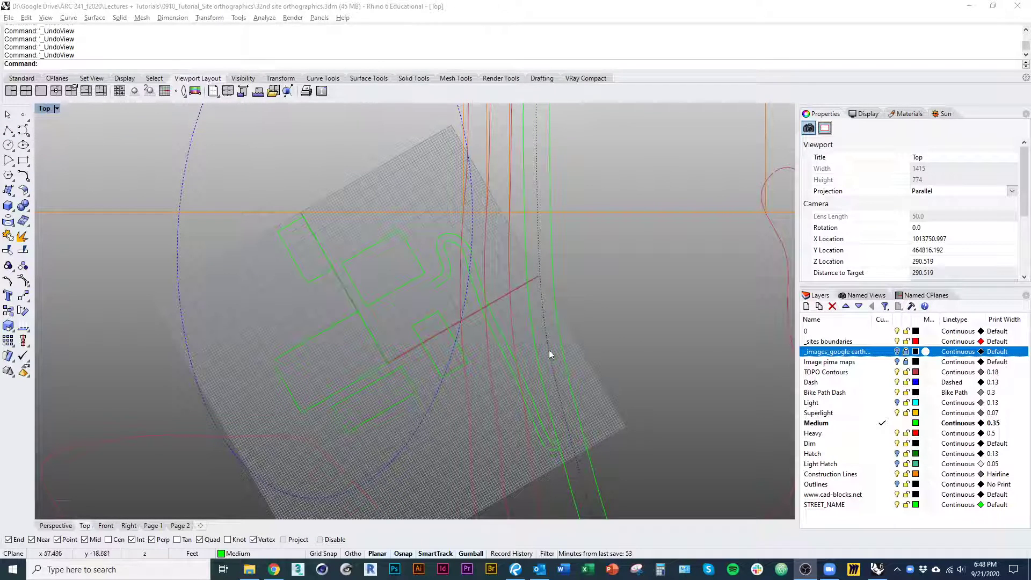
# Make the Light layer current
pyautogui.click(8, 130)
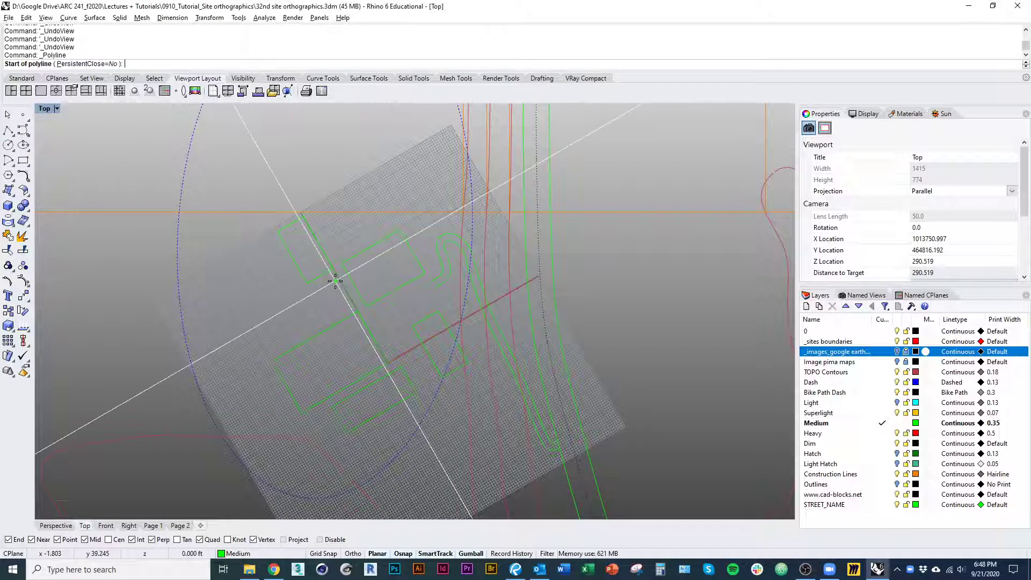
pyautogui.click(883, 402)
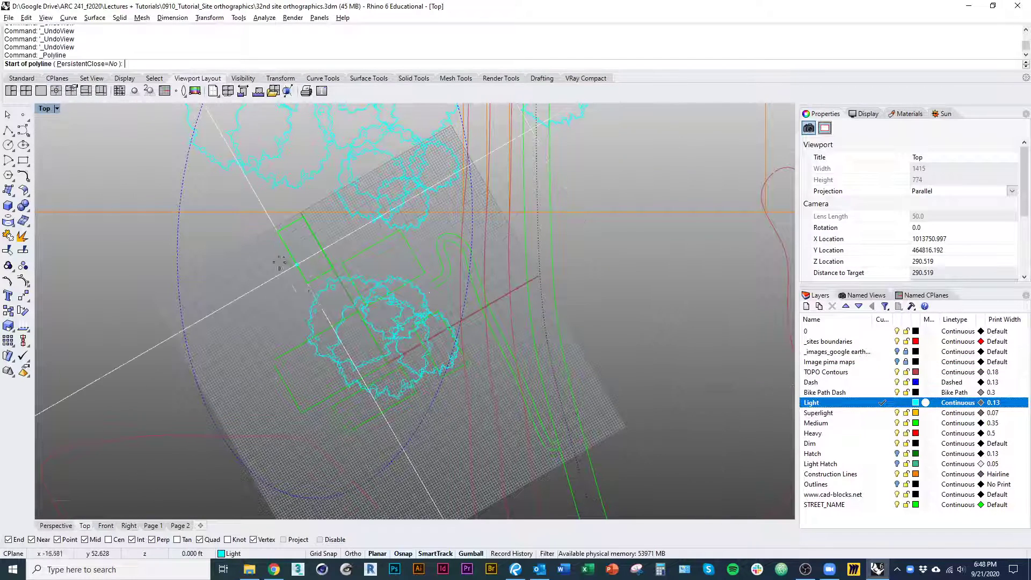
pyautogui.press('Escape')
# Hide the four tree blocks that cover the building outlines
pyautogui.click(311, 308)
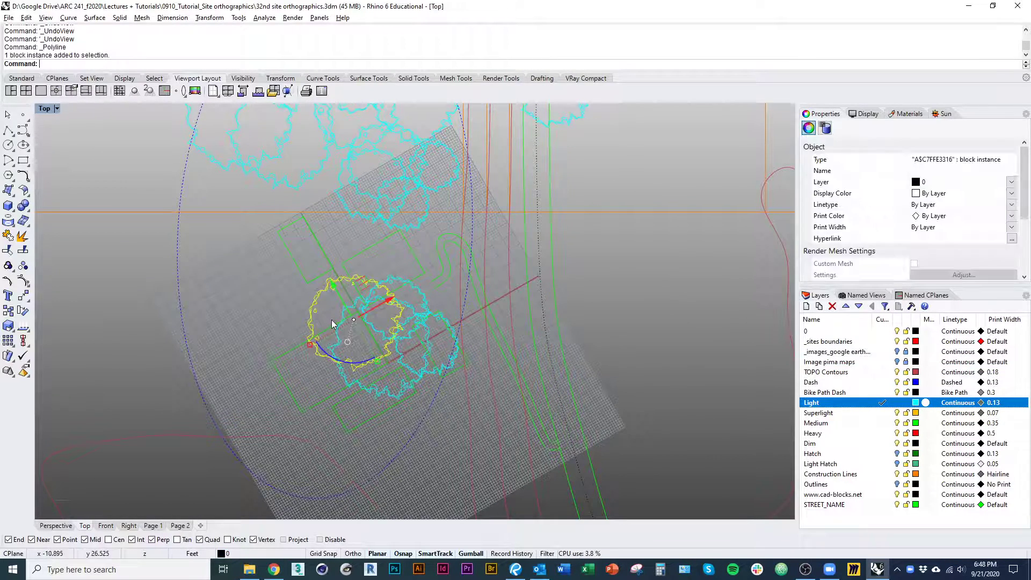
pyautogui.keyDown('shift'); pyautogui.click(342, 346); pyautogui.keyUp('shift')
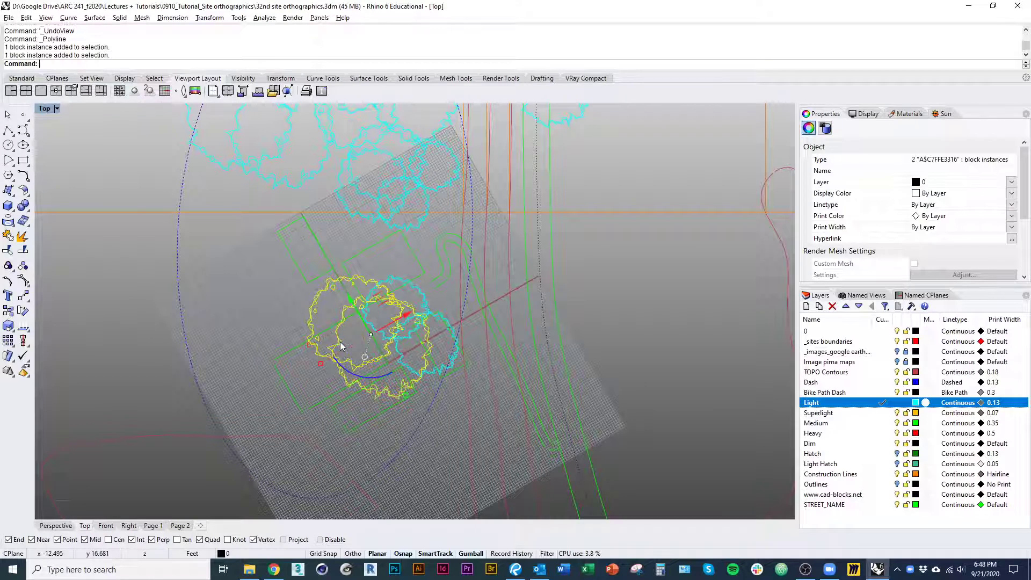
pyautogui.keyDown('shift'); pyautogui.click(439, 374); pyautogui.keyUp('shift')
pyautogui.keyDown('shift'); pyautogui.click(426, 301); pyautogui.keyUp('shift')
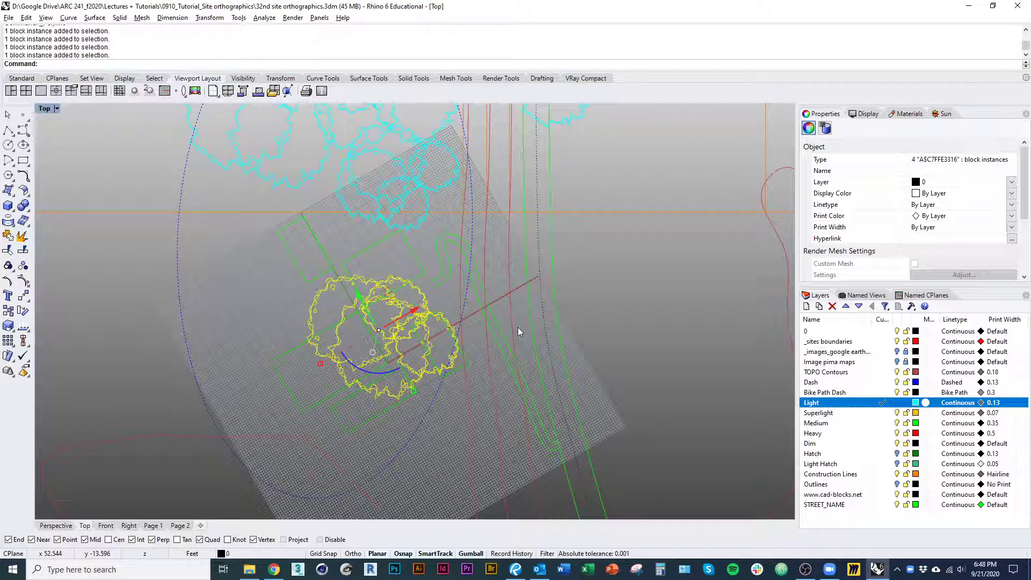
pyautogui.press('Return')
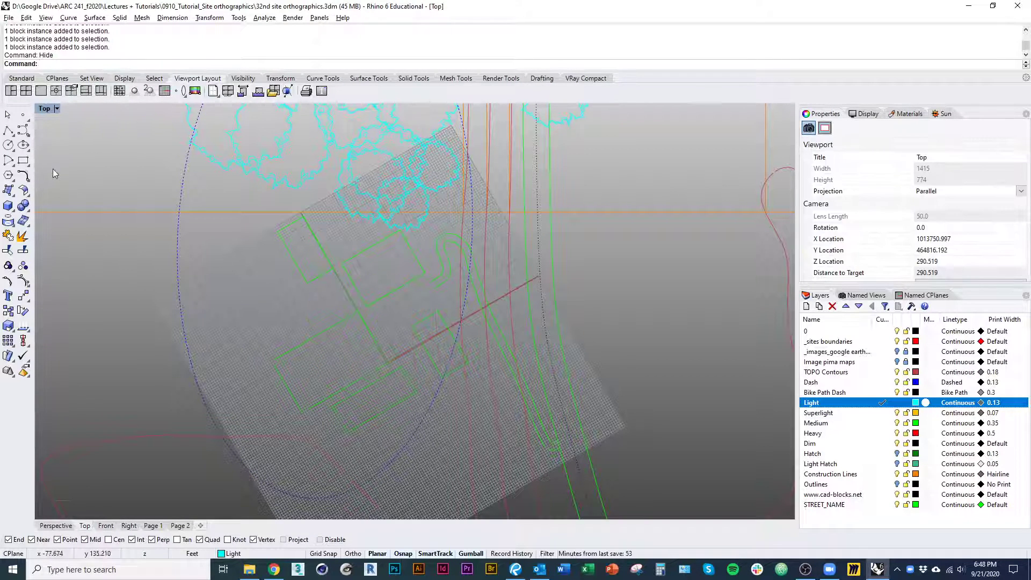
# Start a polyline on the Light layer at the northwest building's outer corner, following the western building edges to the large building's southwest corner
pyautogui.click(9, 132)
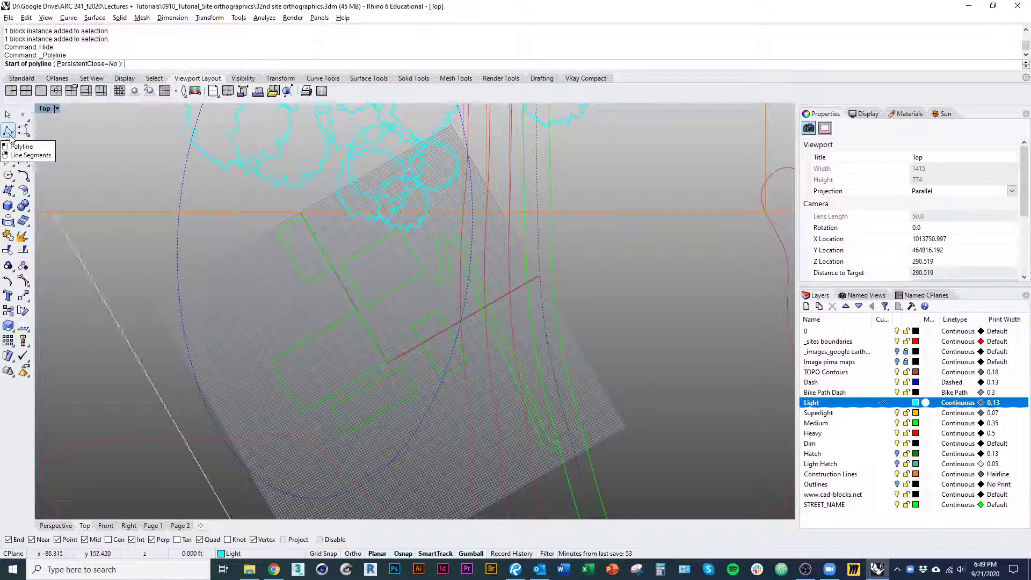
pyautogui.click(278, 231)
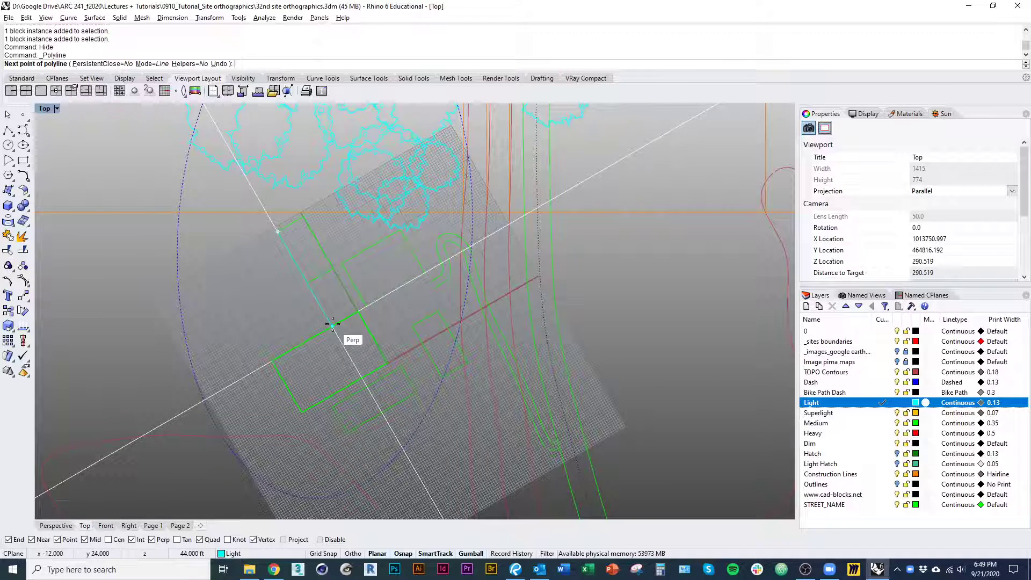
pyautogui.click(332, 325)
pyautogui.click(272, 361)
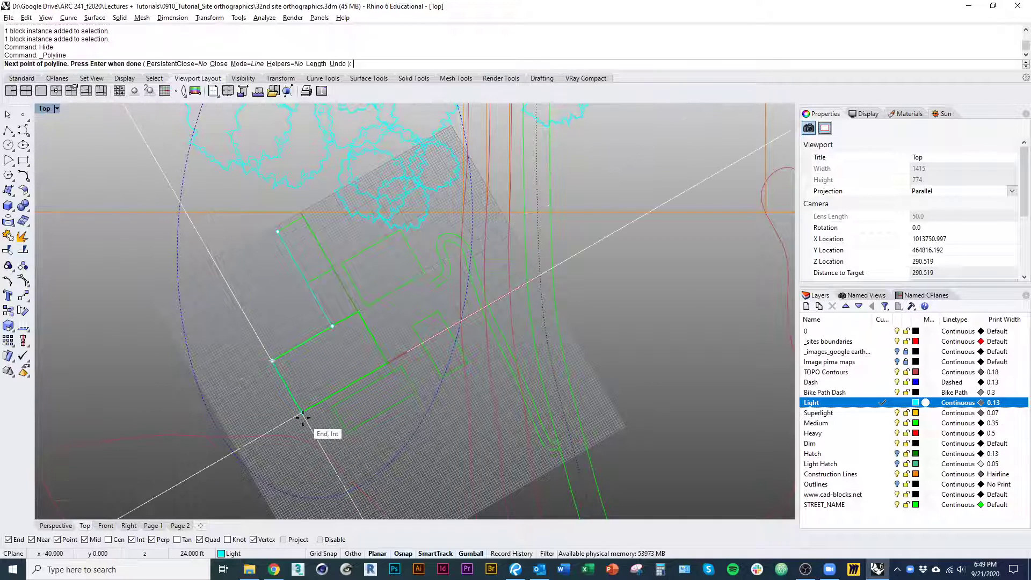
pyautogui.click(302, 413)
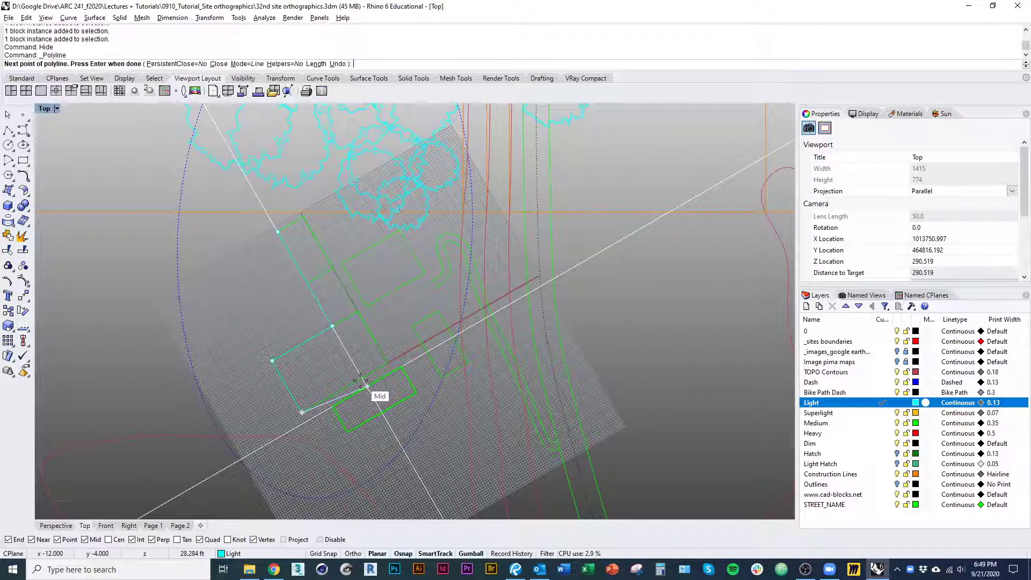
pyautogui.hotkey('ctrl', 'z')
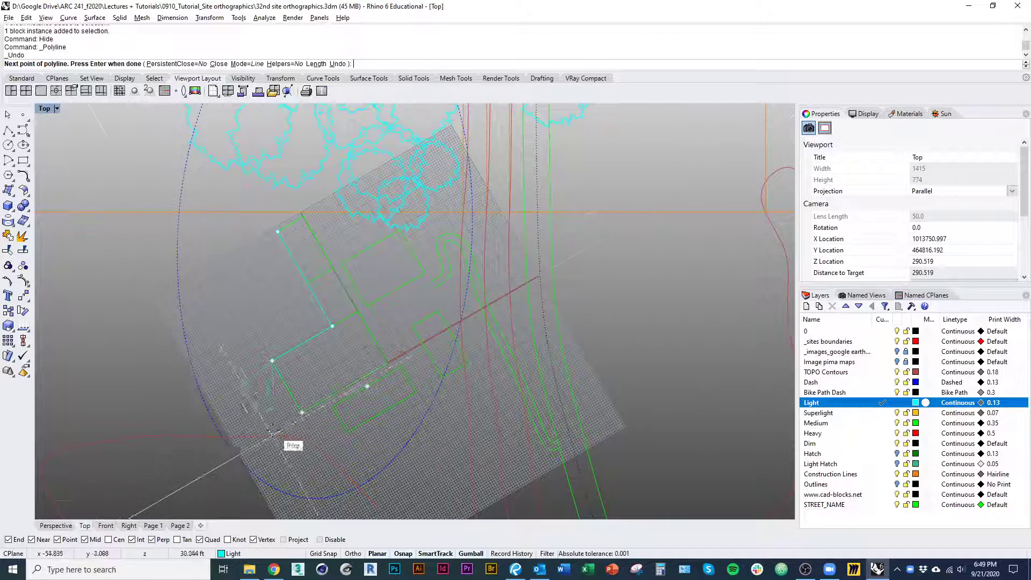
pyautogui.click(302, 413)
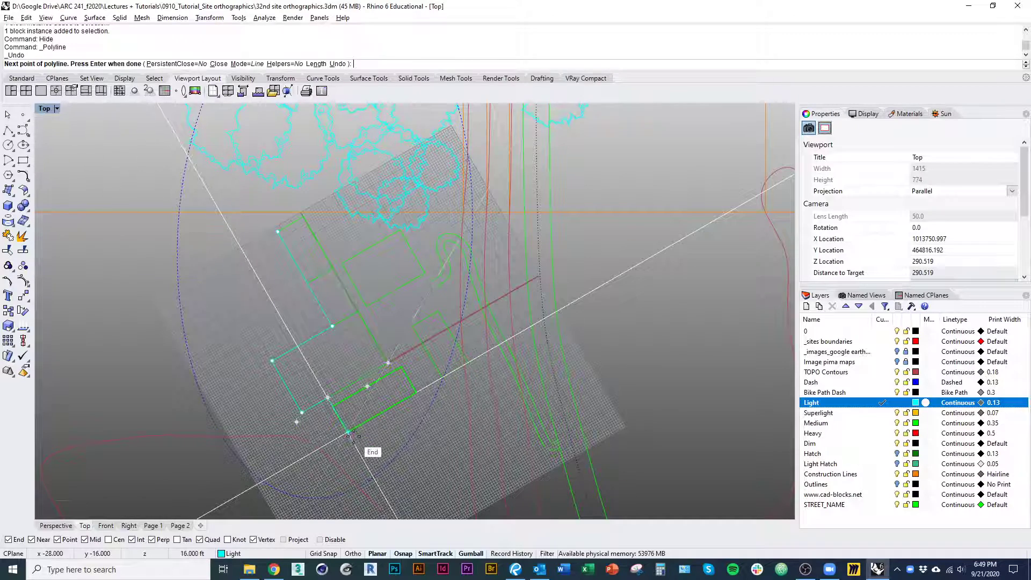
# Continue the polyline around the southern, eastern and northern building edges and close it at its starting corner
pyautogui.click(468, 364)
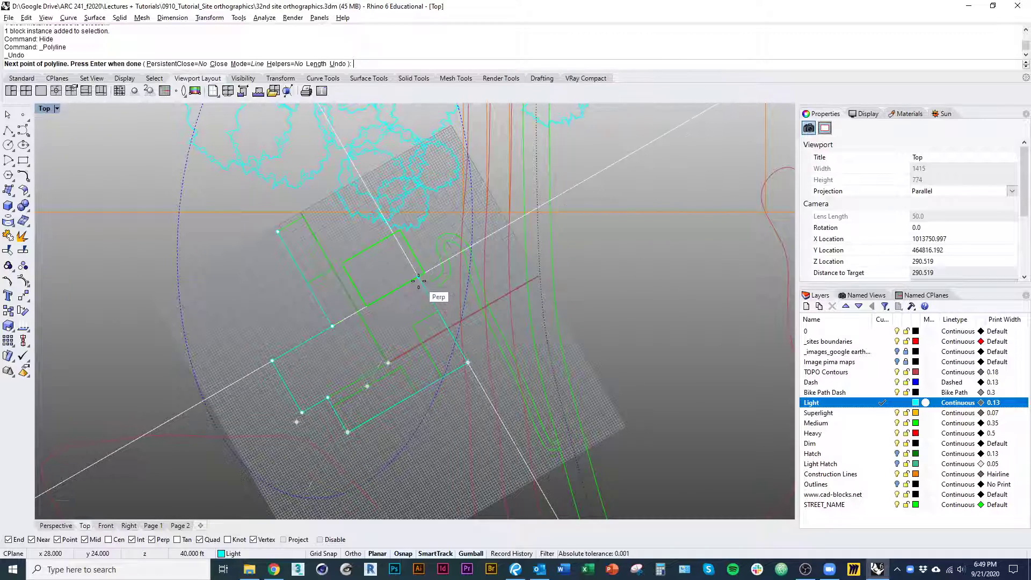
pyautogui.click(419, 281)
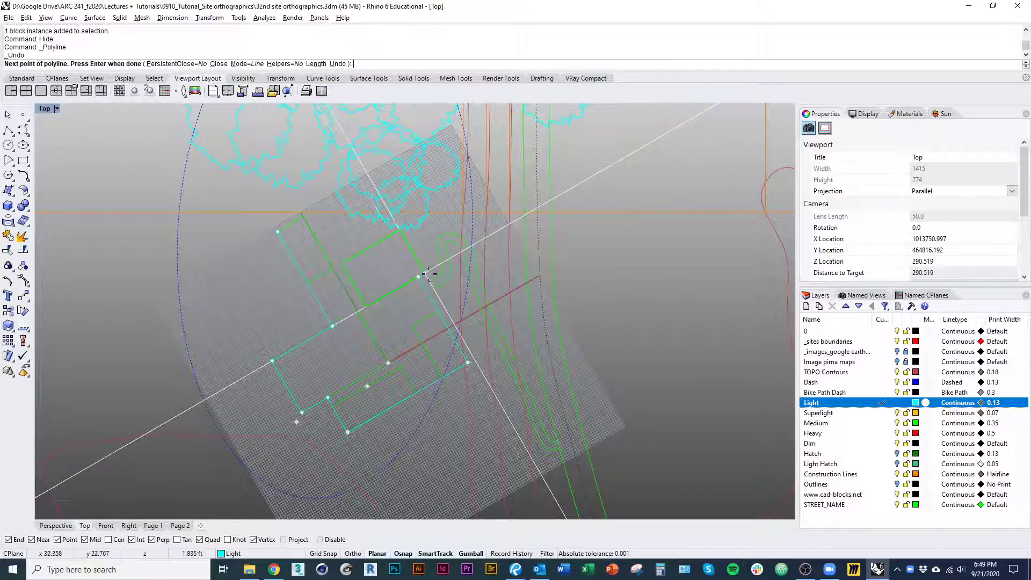
pyautogui.scroll(4, 401, 234)
pyautogui.click(407, 236)
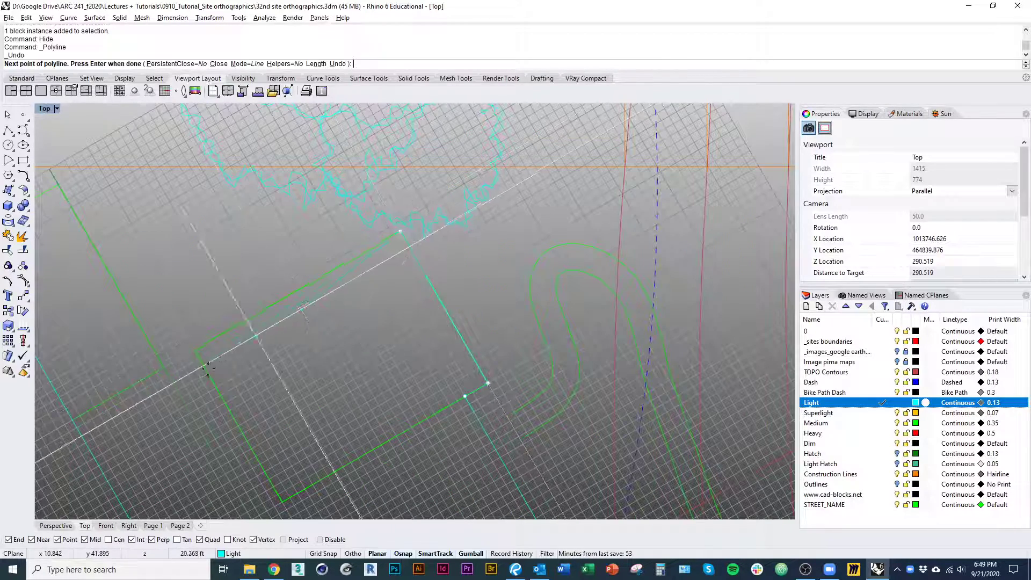
pyautogui.click(167, 368)
pyautogui.scroll(-5, 170, 367)
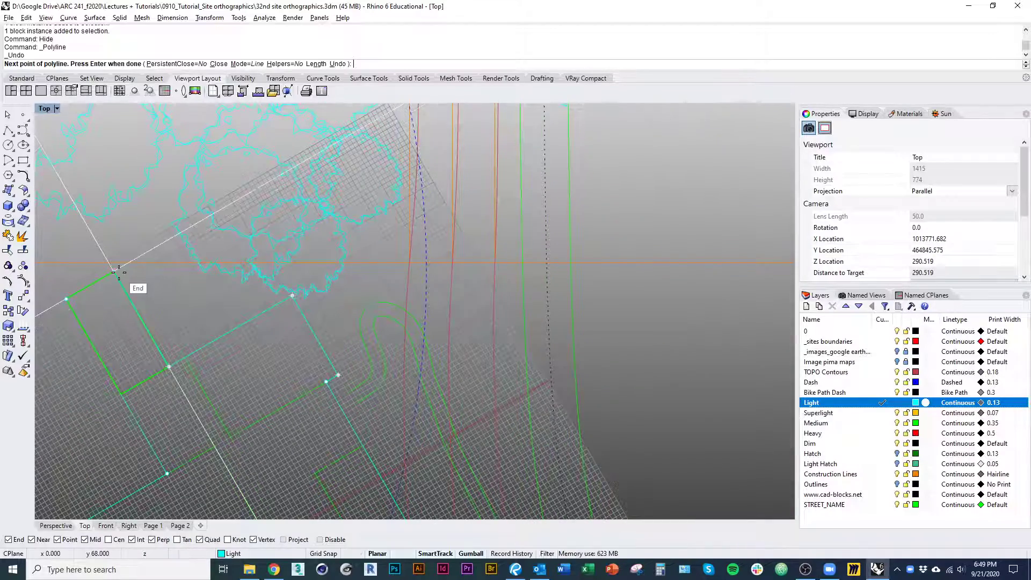
pyautogui.click(70, 301)
pyautogui.scroll(-1, 146, 411)
pyautogui.moveTo(151, 419); pyautogui.dragTo(247, 317, button='right')
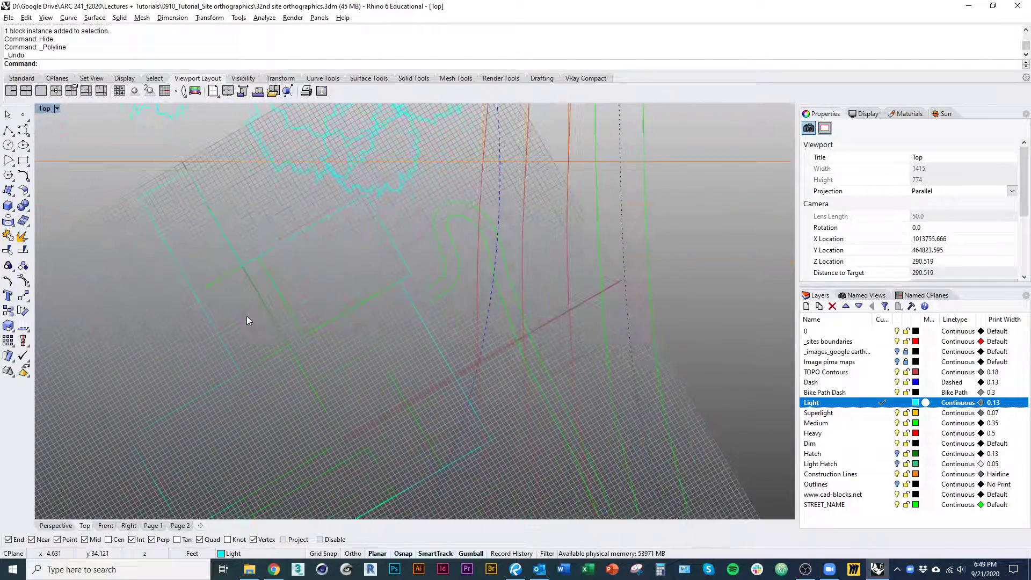
# Move the two control points of the outline's northwest edge 2 ft outward, perpendicular to that edge
pyautogui.click(231, 310)
pyautogui.moveTo(147, 188); pyautogui.dragTo(189, 221)
pyautogui.moveTo(252, 332); pyautogui.dragTo(244, 301, button='right')
pyautogui.keyDown('shift'); pyautogui.moveTo(240, 311); pyautogui.dragTo(283, 367); pyautogui.keyUp('shift')
pyautogui.moveTo(283, 366); pyautogui.dragTo(382, 419, button='right')
pyautogui.write('m')
pyautogui.press('Return')
pyautogui.scroll(1, 273, 400)
pyautogui.scroll(-2, 270, 361)
pyautogui.scroll(2, 279, 309)
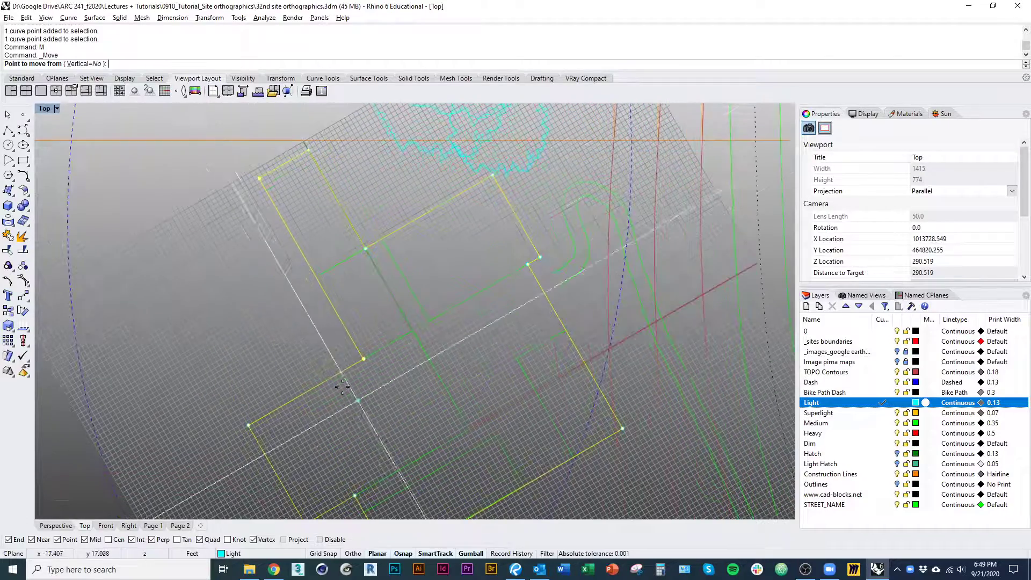
pyautogui.click(312, 337)
pyautogui.write('2')
pyautogui.press('Return')
# Move the two control points of the outline's short southwest edge 8 ft outward, away from the buildings
pyautogui.press('Return')
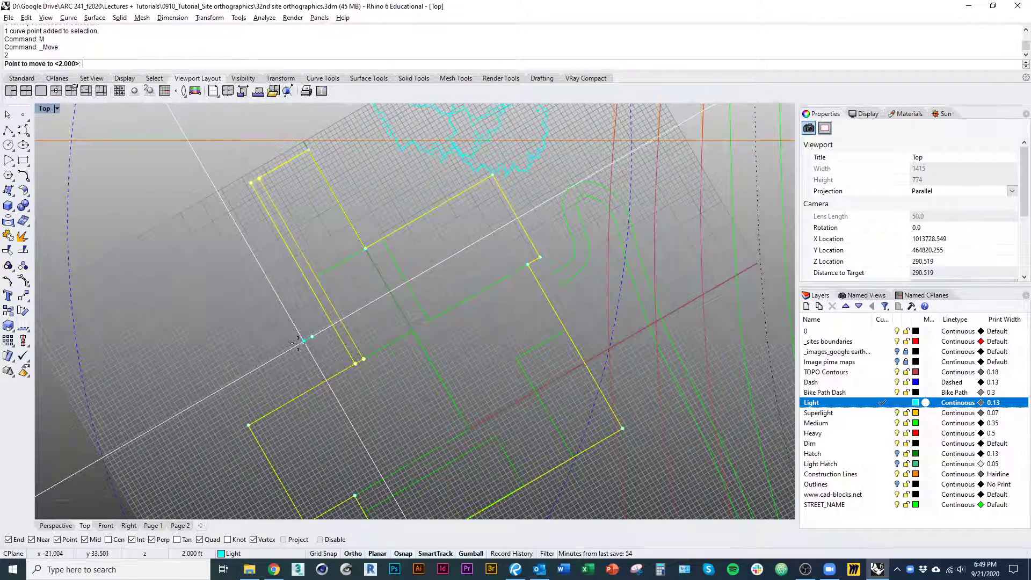
pyautogui.scroll(-3, 295, 341)
pyautogui.moveTo(295, 337); pyautogui.dragTo(372, 439)
pyautogui.moveTo(373, 439); pyautogui.dragTo(373, 414, button='right')
pyautogui.write('m')
pyautogui.press('Return')
pyautogui.click(384, 411)
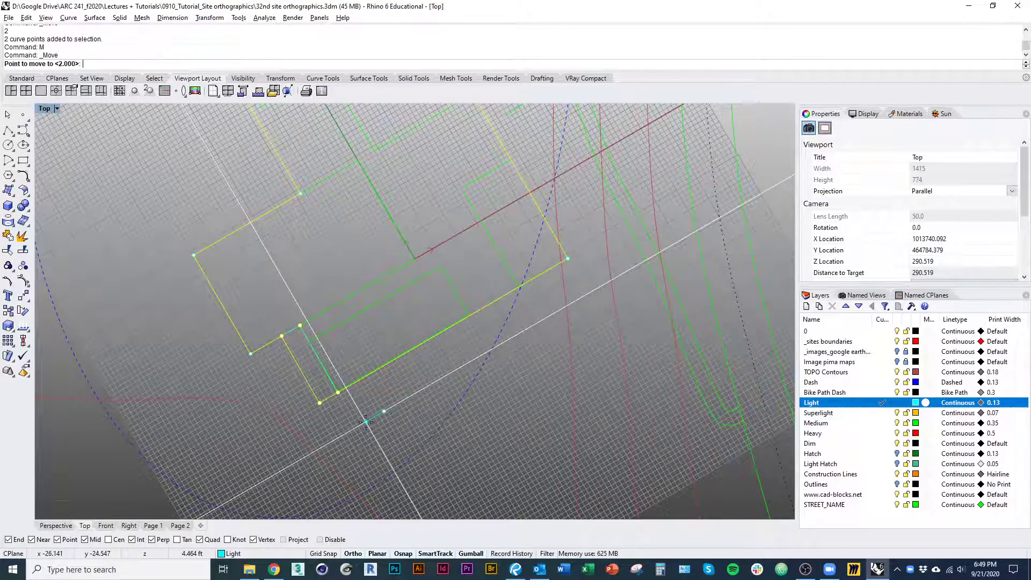
pyautogui.write('8')
pyautogui.press('Return')
pyautogui.keyDown('shift'); pyautogui.click(361, 424); pyautogui.keyUp('shift')
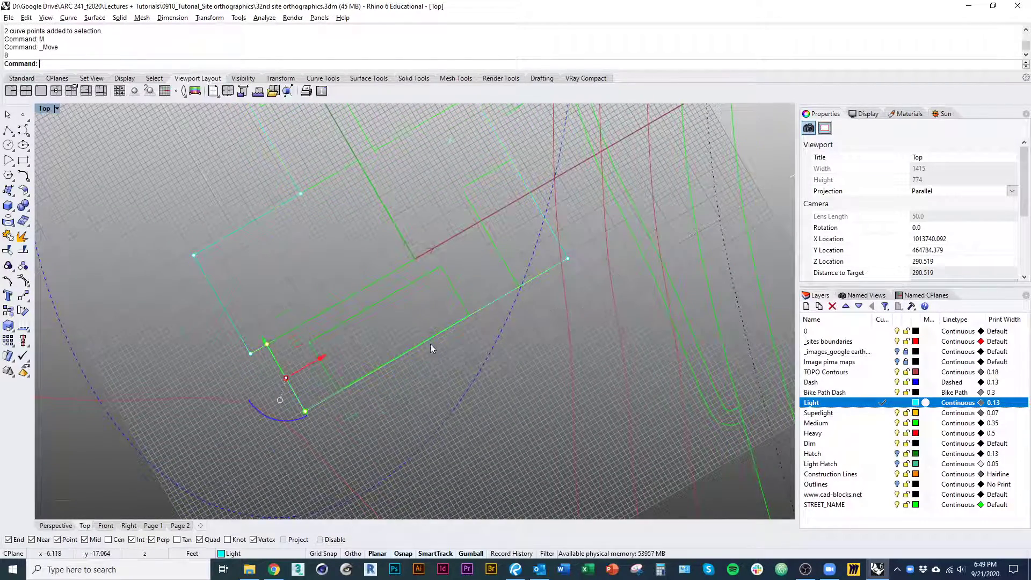
pyautogui.moveTo(322, 292); pyautogui.dragTo(293, 404, button='right')
pyautogui.moveTo(260, 338); pyautogui.dragTo(273, 322, button='right')
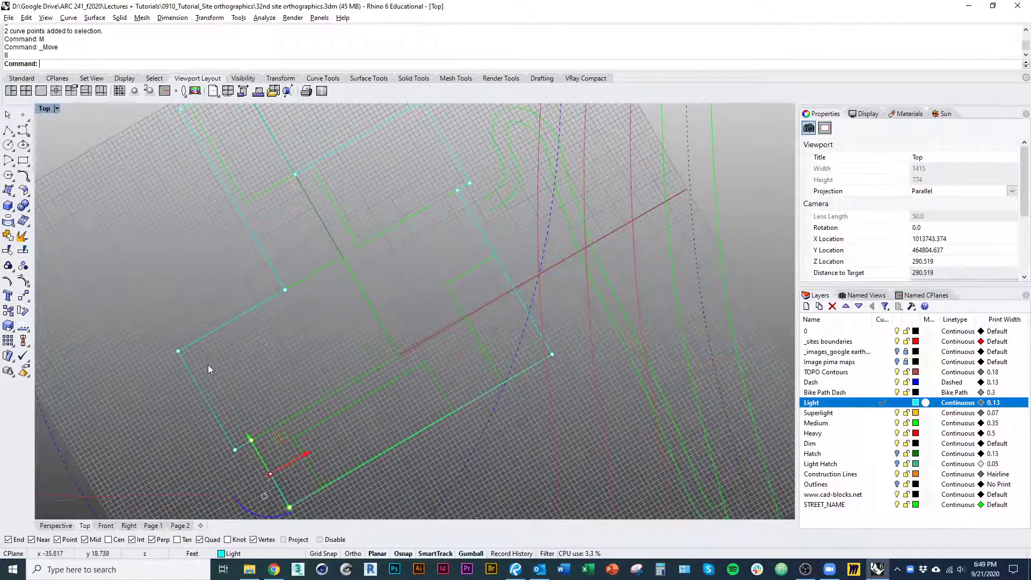
pyautogui.click(284, 287)
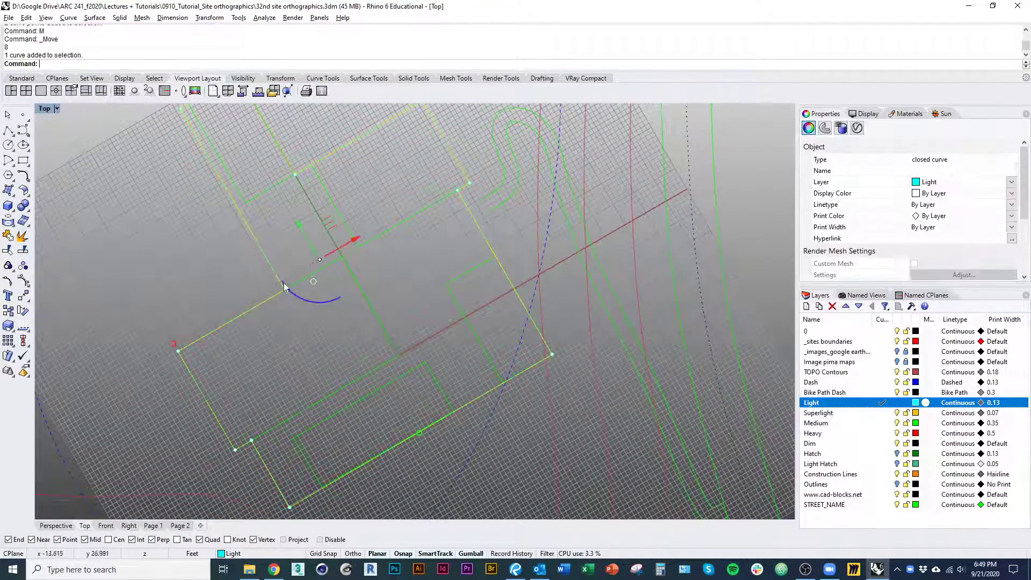
pyautogui.moveTo(339, 340); pyautogui.dragTo(316, 335, button='right')
pyautogui.press('Escape')
# Draw a three-segment polyline notch inside the outline's east edge, from the small east building's corner via its edge midpoint to the northern building
pyautogui.moveTo(455, 356); pyautogui.dragTo(384, 446, button='right')
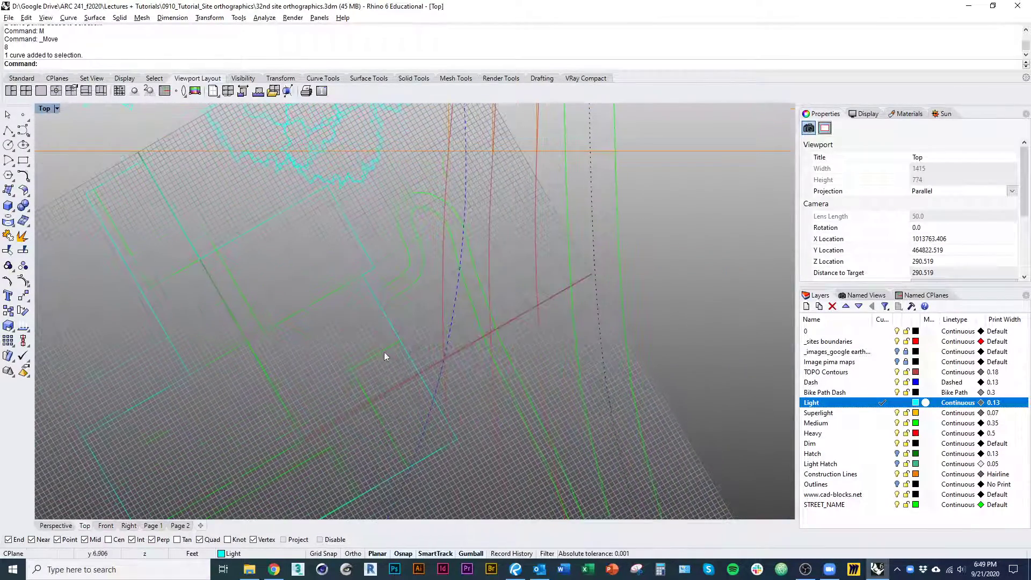
pyautogui.moveTo(391, 326); pyautogui.dragTo(368, 343, button='right')
pyautogui.scroll(4, 368, 343)
pyautogui.rightClick(373, 355)
pyautogui.click(382, 368)
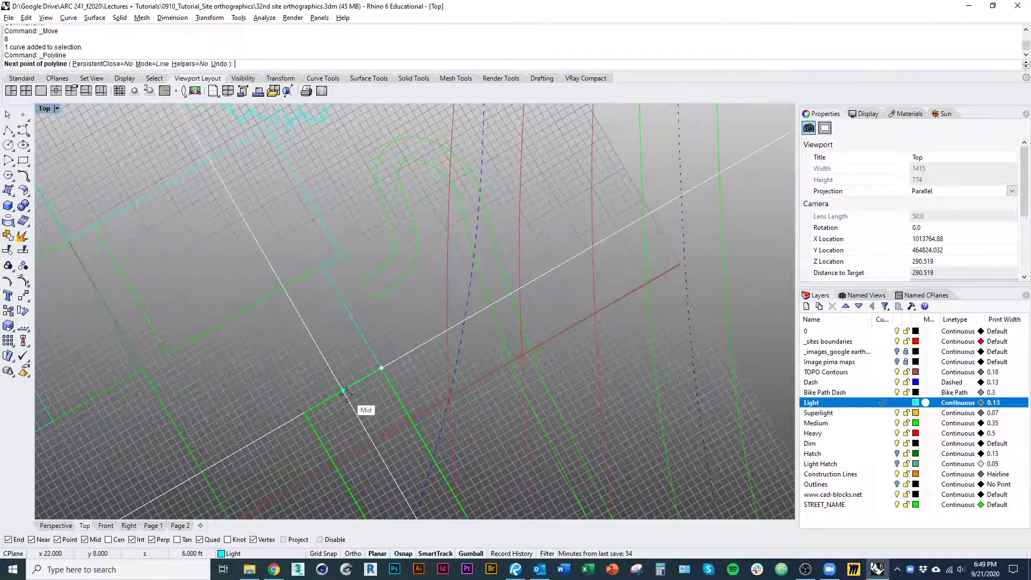
pyautogui.click(342, 394)
pyautogui.click(286, 290)
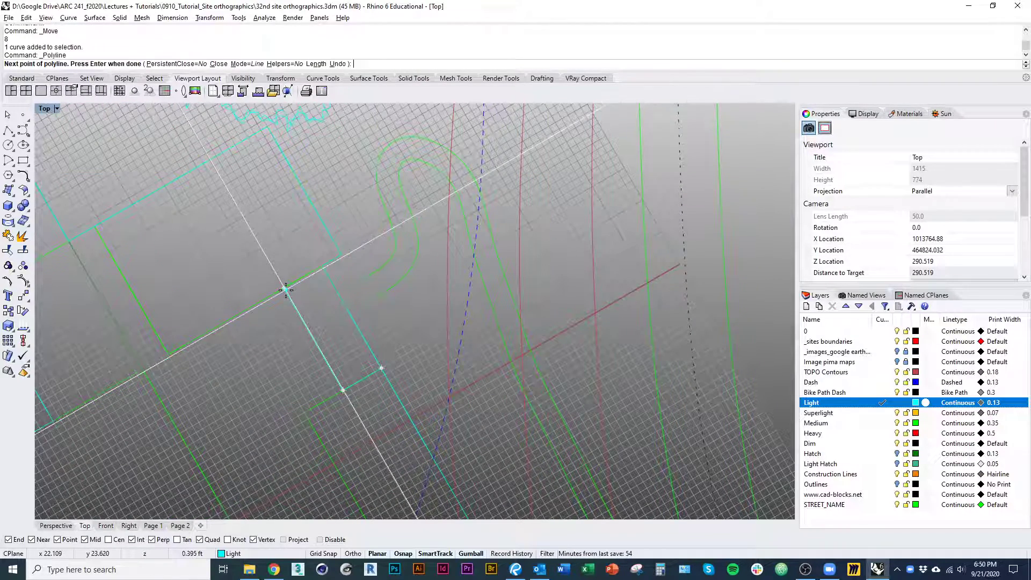
pyautogui.click(323, 268)
pyautogui.press('Return')
# Trim away the outline's east edge between the ends of the notch polyline
pyautogui.click(309, 333)
pyautogui.hotkey('ctrl', 't')
pyautogui.click(344, 304)
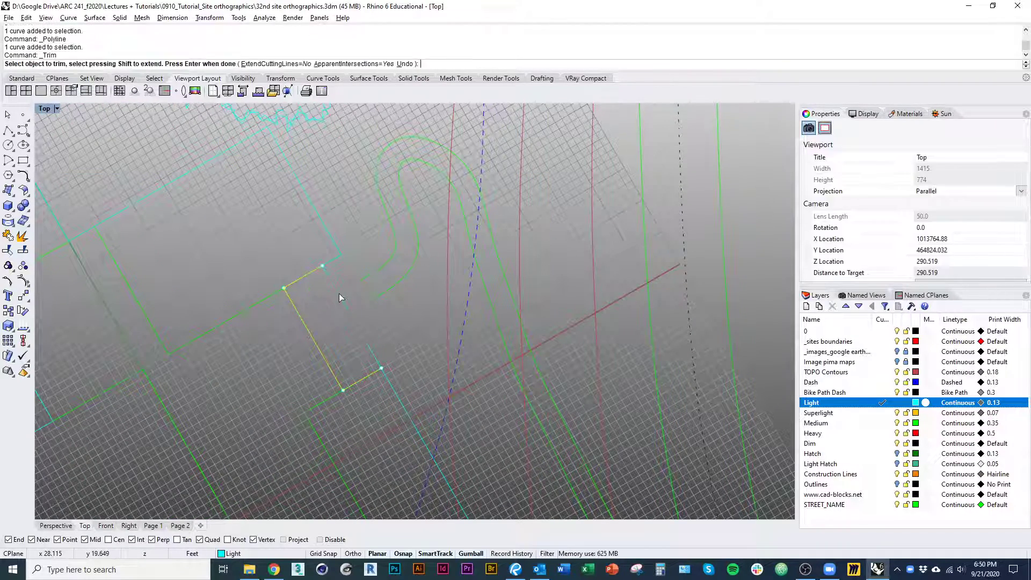
pyautogui.press('Return')
# Join the notch polyline and the trimmed outline into one closed curve
pyautogui.click(316, 343)
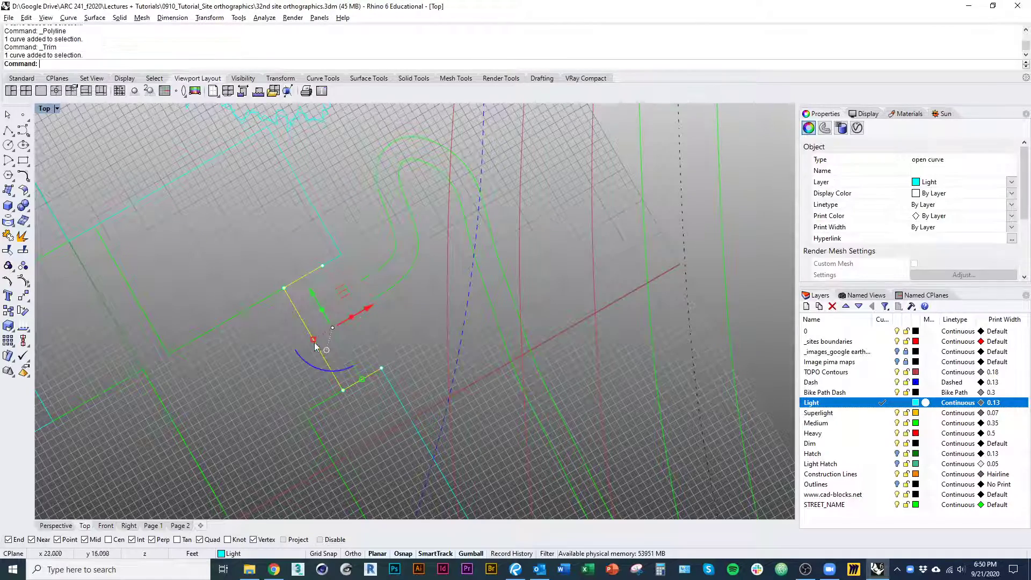
pyautogui.keyDown('shift'); pyautogui.click(103, 221); pyautogui.keyUp('shift')
pyautogui.hotkey('ctrl', 'j')
pyautogui.scroll(-5, 188, 277)
pyautogui.moveTo(223, 307); pyautogui.dragTo(358, 313, button='right')
pyautogui.click(345, 325)
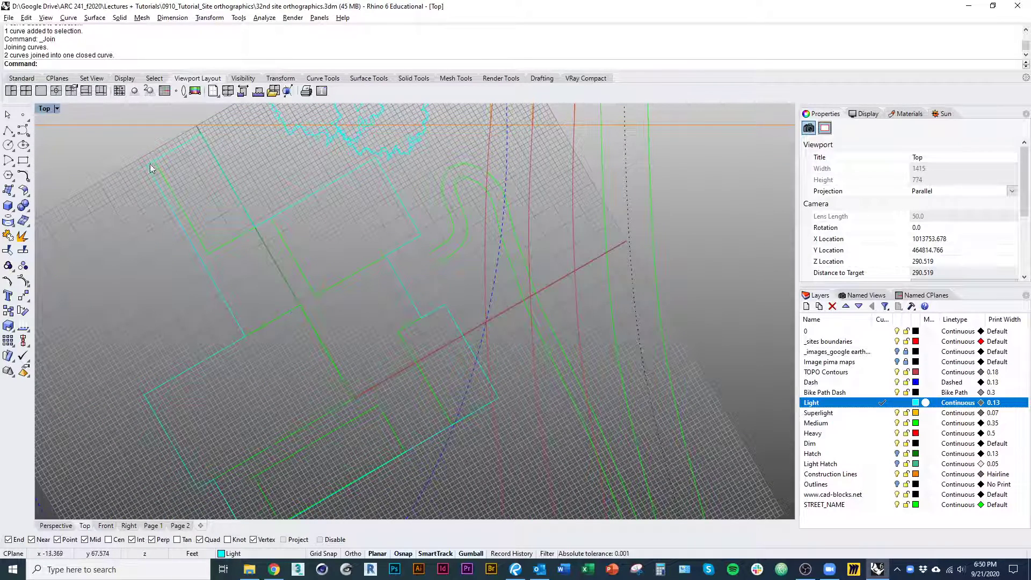
pyautogui.moveTo(357, 378); pyautogui.dragTo(386, 373, button='right')
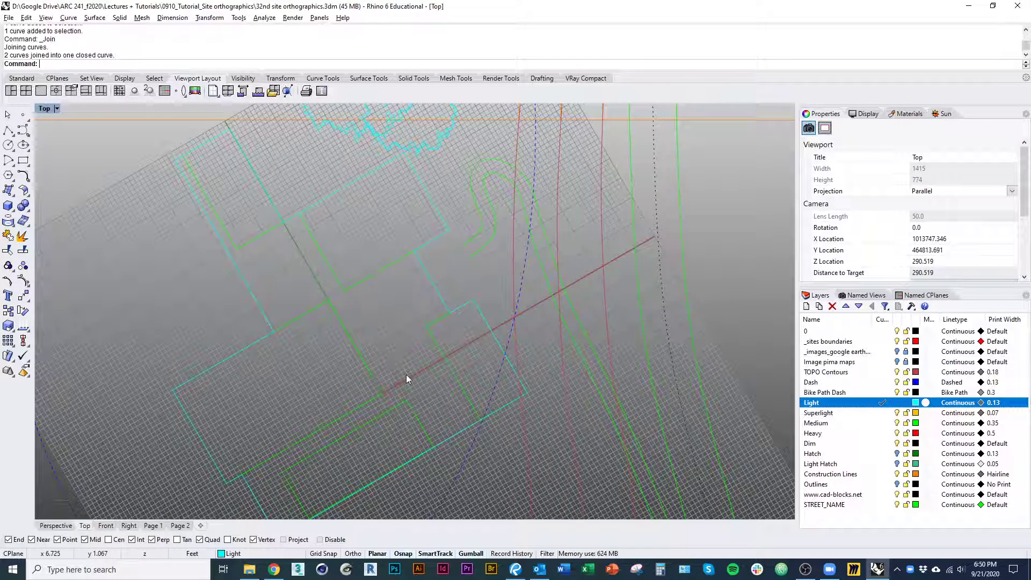
# Draw an 8 ft by 8 ft rectangle from the large building's inner corner at the CPlane origin into the courtyard
pyautogui.write('rectangle')
pyautogui.press('Return')
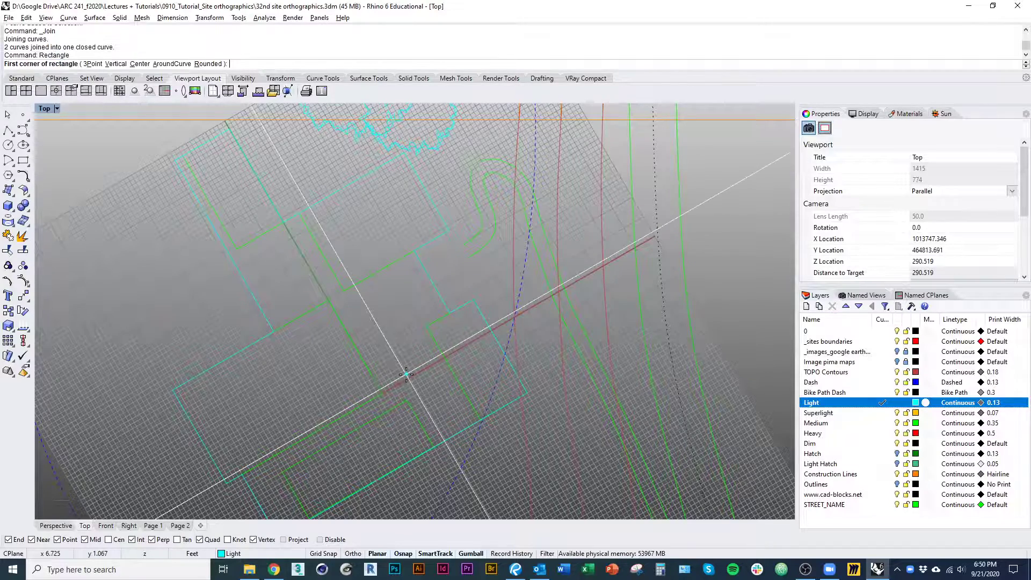
pyautogui.scroll(4, 398, 378)
pyautogui.click(373, 401)
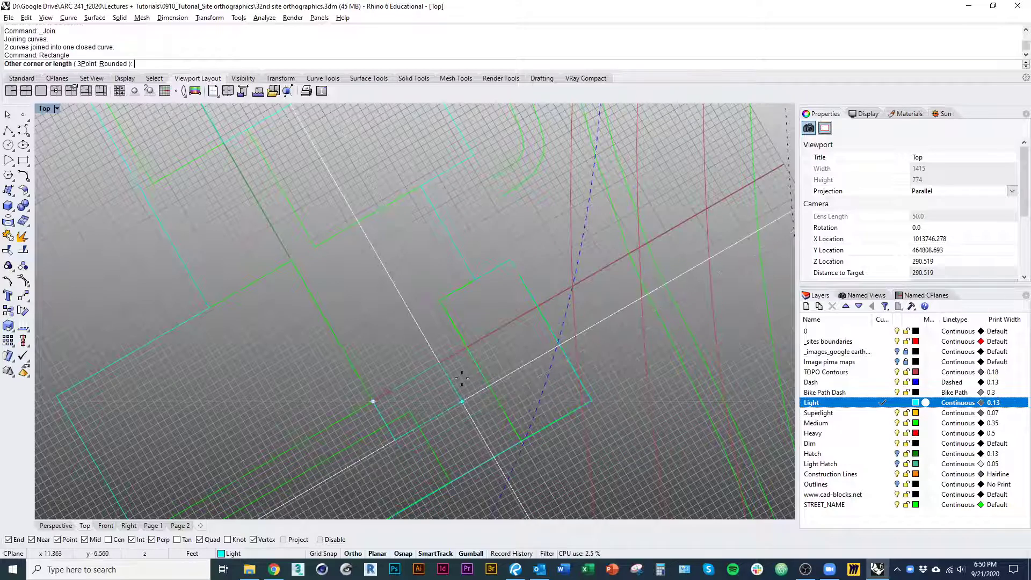
pyautogui.moveTo(436, 357); pyautogui.dragTo(480, 362, button='right')
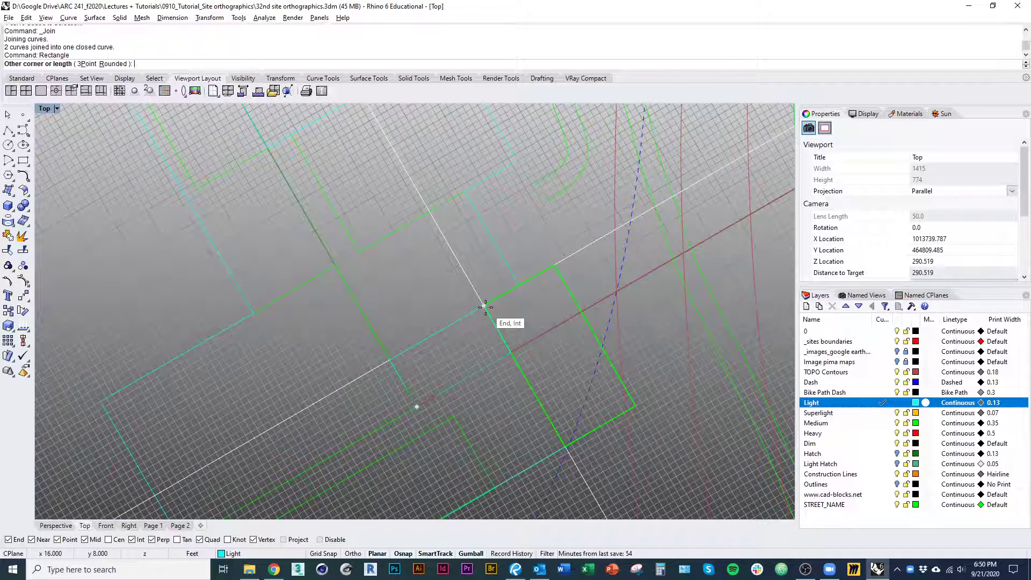
pyautogui.write('8')
pyautogui.press('Return')
pyautogui.click(486, 307)
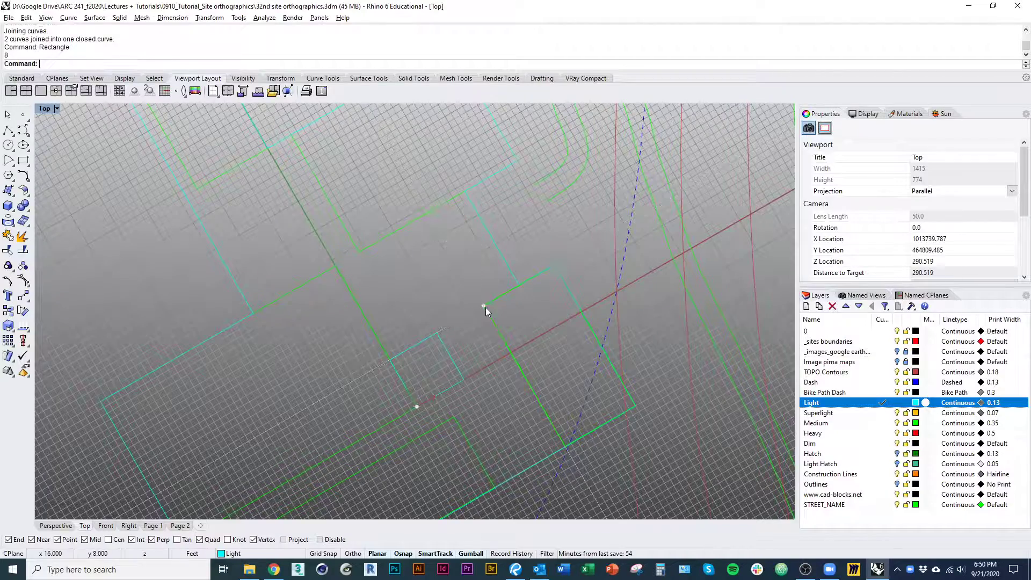
pyautogui.moveTo(439, 331); pyautogui.dragTo(410, 295, button='right')
pyautogui.scroll(-1, 409, 295)
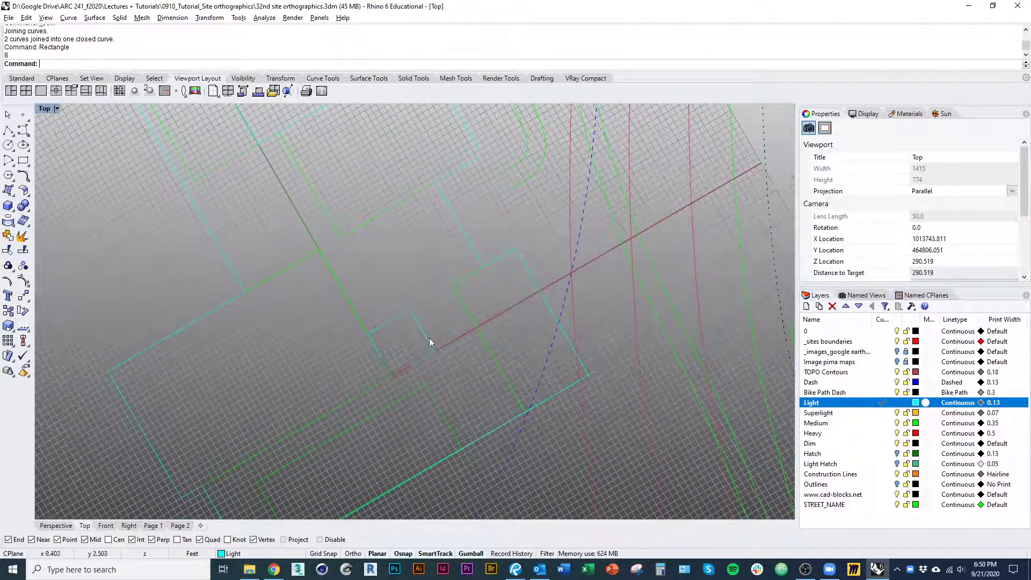
# Stretch the courtyard square with Scale1D to a length of 12 ft from the building corner toward the east building
pyautogui.click(429, 341)
pyautogui.write('s1')
pyautogui.press('Return')
pyautogui.click(393, 377)
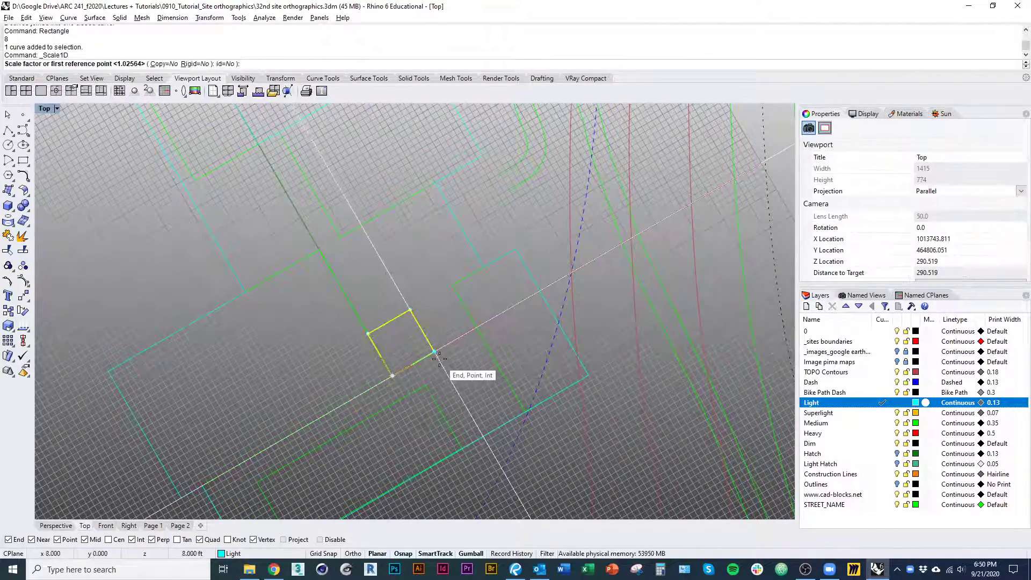
pyautogui.click(435, 352)
pyautogui.write('12')
pyautogui.press('Return')
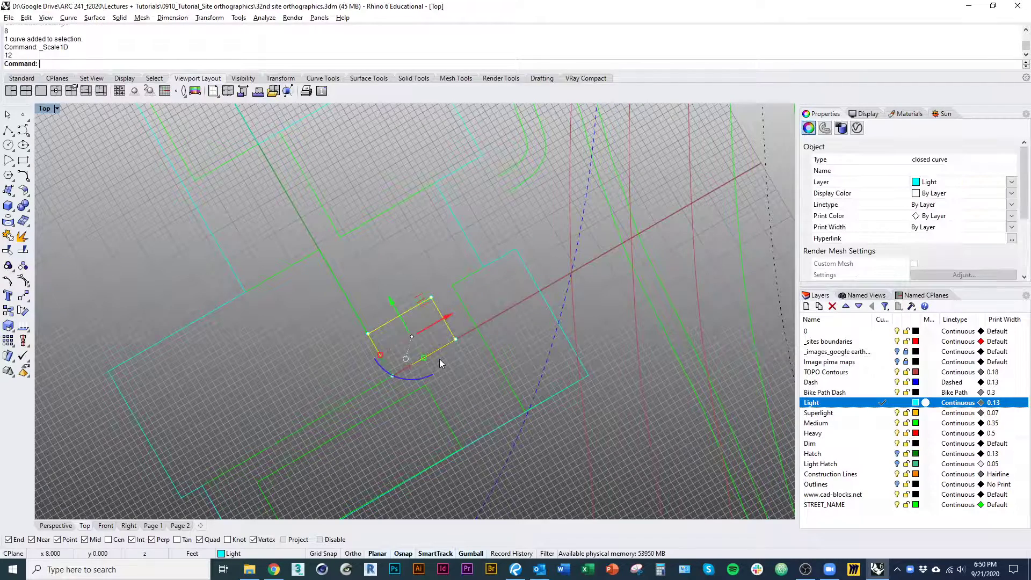
# Stretch the courtyard rectangle's 8 ft side with Scale1D to 12 ft, making it a 12 ft square
pyautogui.press('Return')
pyautogui.click(433, 296)
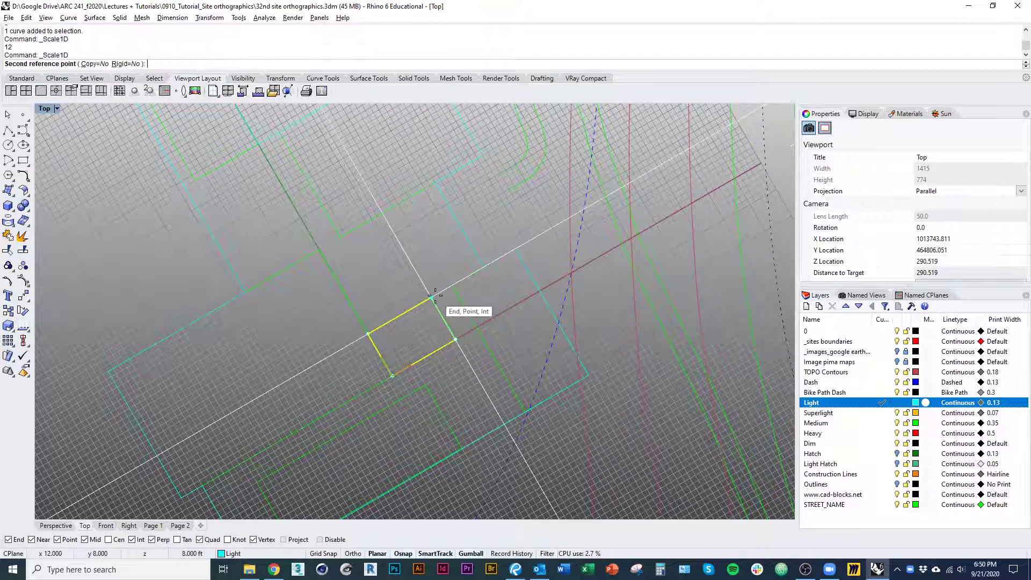
pyautogui.write('12')
pyautogui.press('Return')
pyautogui.press('Escape')
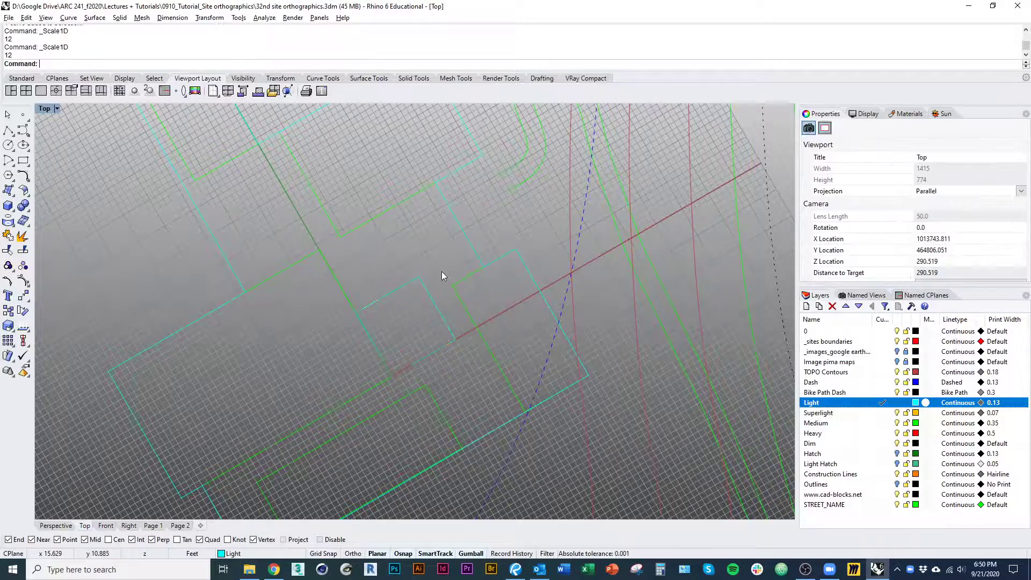
# Examine the courtyard square and building outlines in the context of the trees, paths and overall site plan
pyautogui.scroll(-2, 442, 271)
pyautogui.scroll(-3, 415, 306)
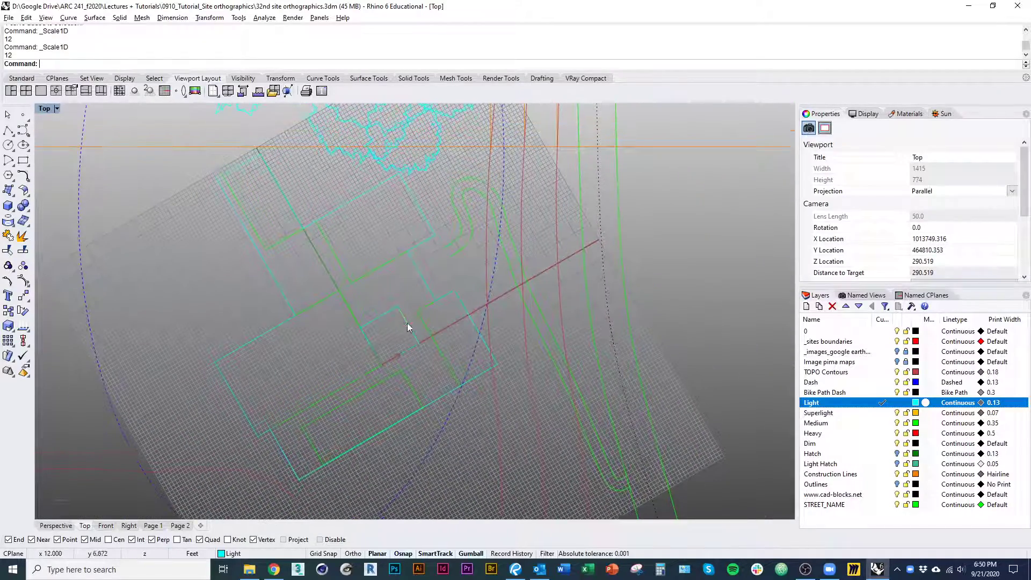
pyautogui.click(408, 327)
pyautogui.press('Escape')
pyautogui.moveTo(293, 275); pyautogui.dragTo(332, 353, button='right')
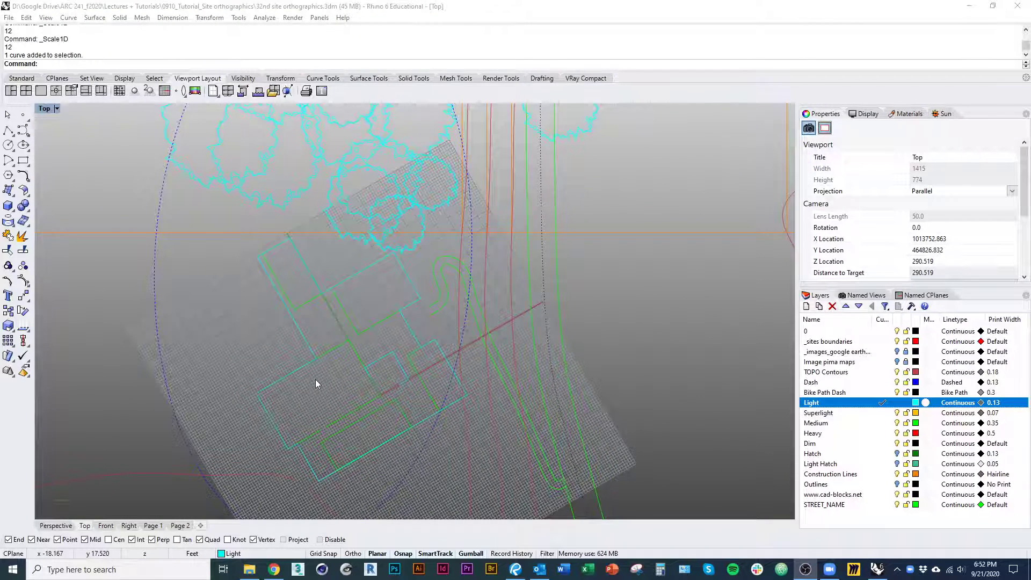
pyautogui.moveTo(316, 380); pyautogui.dragTo(325, 347, button='right')
pyautogui.scroll(-3, 335, 355)
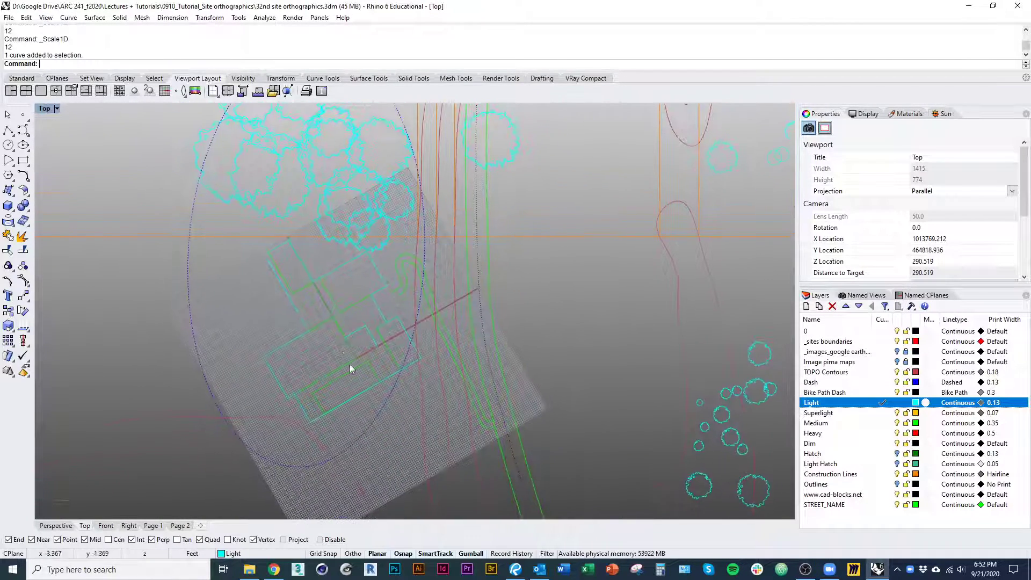
pyautogui.scroll(-7, 349, 366)
pyautogui.moveTo(353, 413); pyautogui.dragTo(394, 373, button='right')
pyautogui.scroll(-2, 369, 408)
pyautogui.scroll(12, 352, 258)
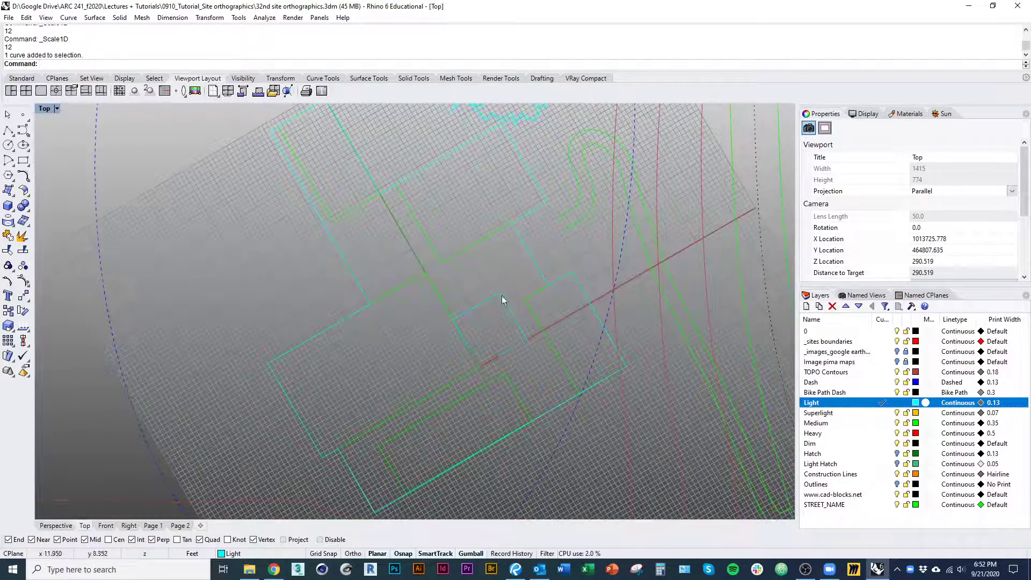
pyautogui.scroll(-8, 392, 363)
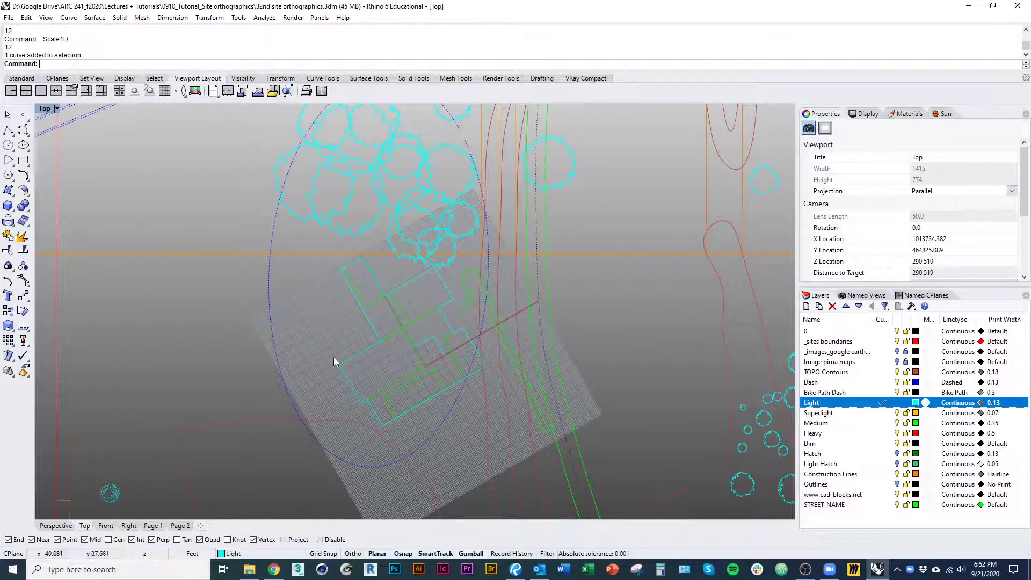
pyautogui.moveTo(334, 353); pyautogui.dragTo(355, 286, button='right')
pyautogui.scroll(-5, 309, 302)
pyautogui.scroll(14, 355, 301)
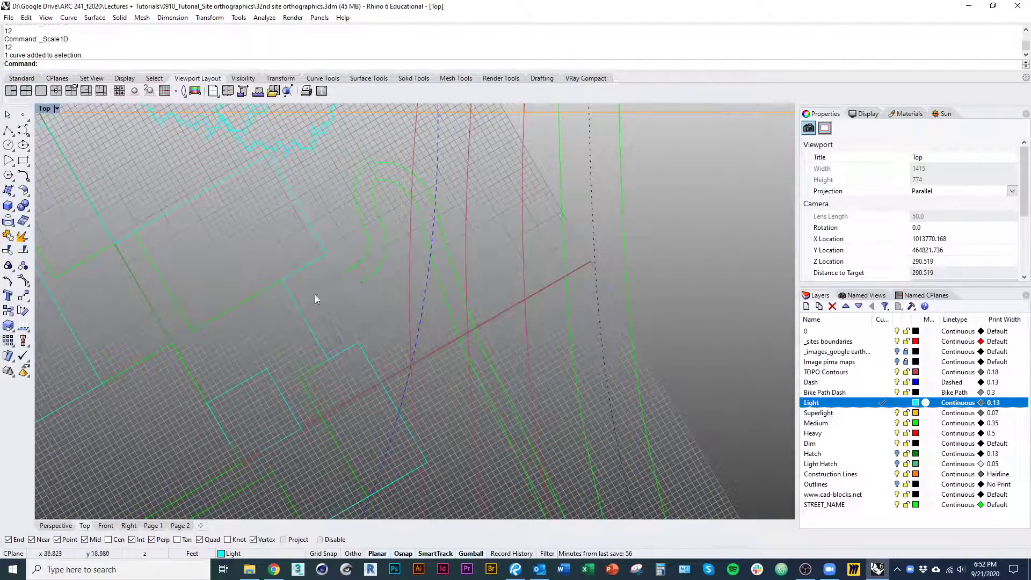
pyautogui.scroll(-3, 321, 298)
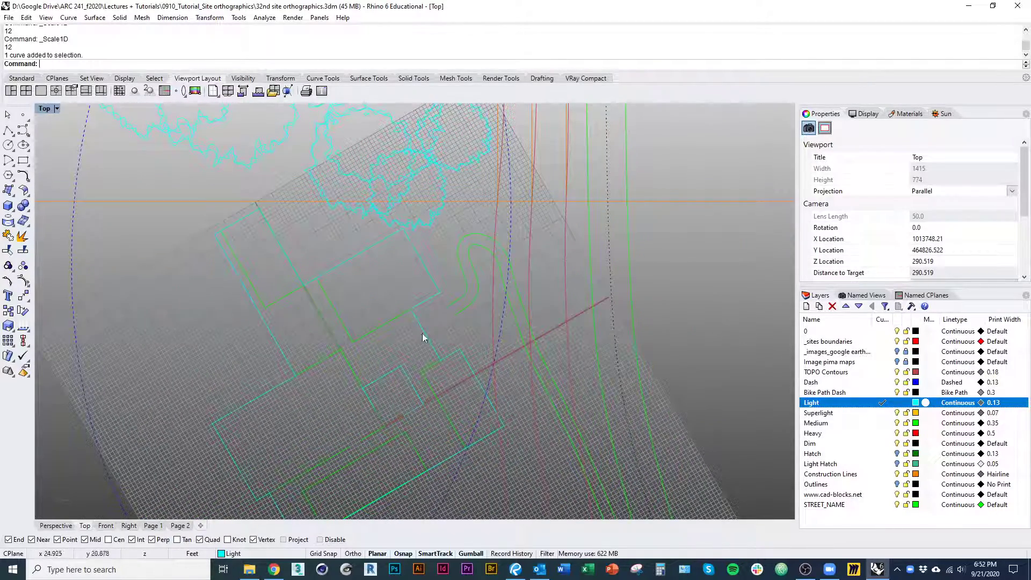
pyautogui.scroll(-8, 297, 353)
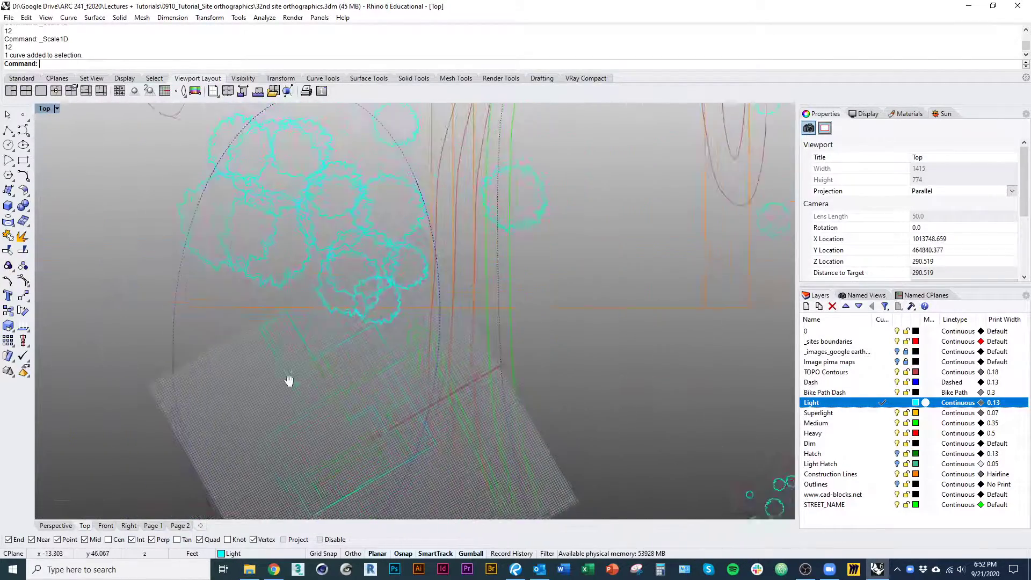
pyautogui.moveTo(294, 400); pyautogui.dragTo(205, 392, button='right')
pyautogui.scroll(-1, 223, 394)
pyautogui.moveTo(298, 389); pyautogui.dragTo(324, 383, button='right')
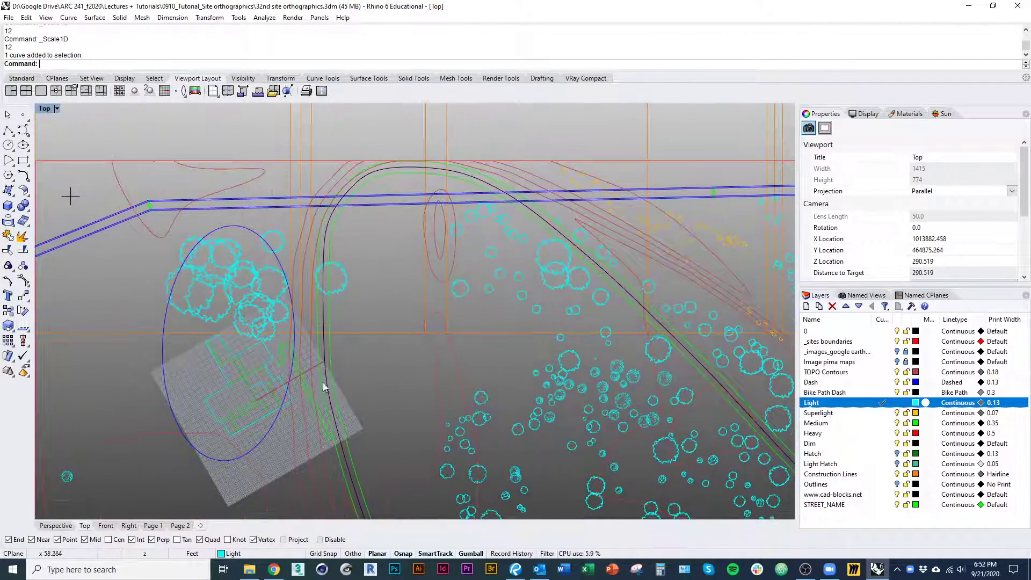
pyautogui.moveTo(157, 363); pyautogui.dragTo(213, 483, button='right')
pyautogui.scroll(-1, 215, 362)
pyautogui.scroll(-3, 255, 436)
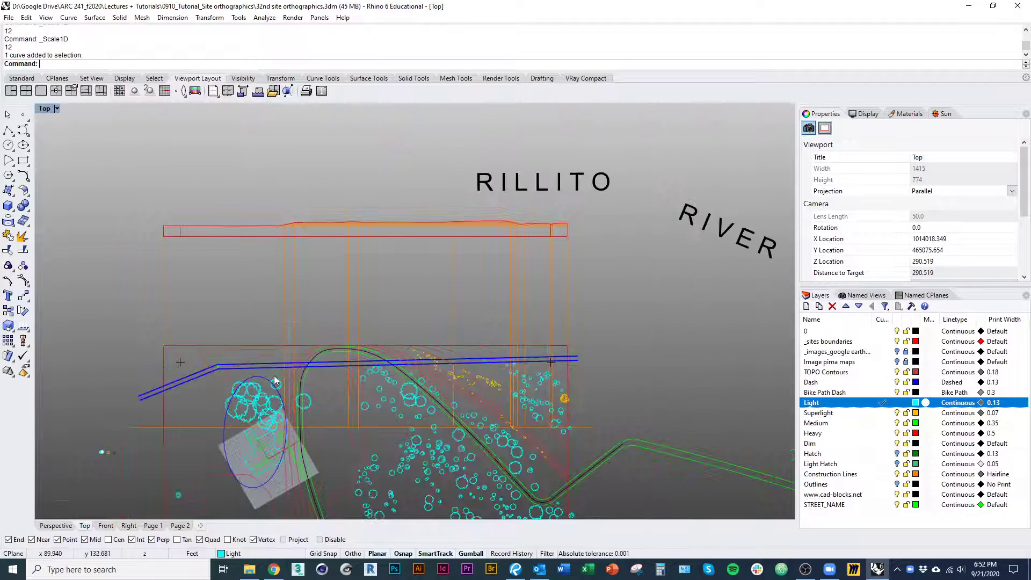
# Examine how the site section above the plan projects down to the horizontal section line through the site
pyautogui.moveTo(254, 437); pyautogui.dragTo(284, 301, button='right')
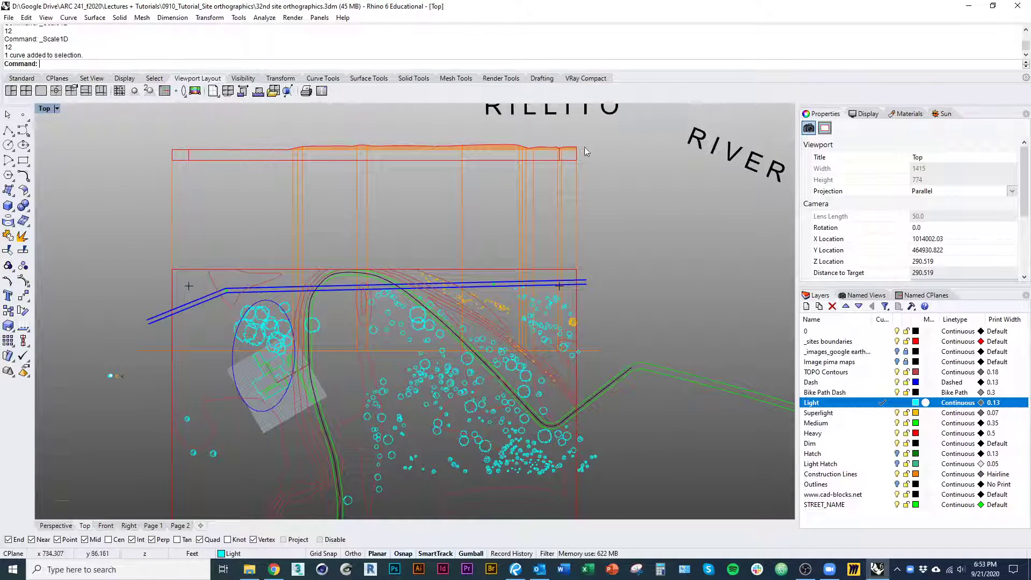
pyautogui.moveTo(359, 329)
pyautogui.mouseDown(button='right')
pyautogui.moveTo(412, 321)
pyautogui.moveTo(431, 352)
pyautogui.moveTo(408, 324)
pyautogui.mouseUp(button='right')
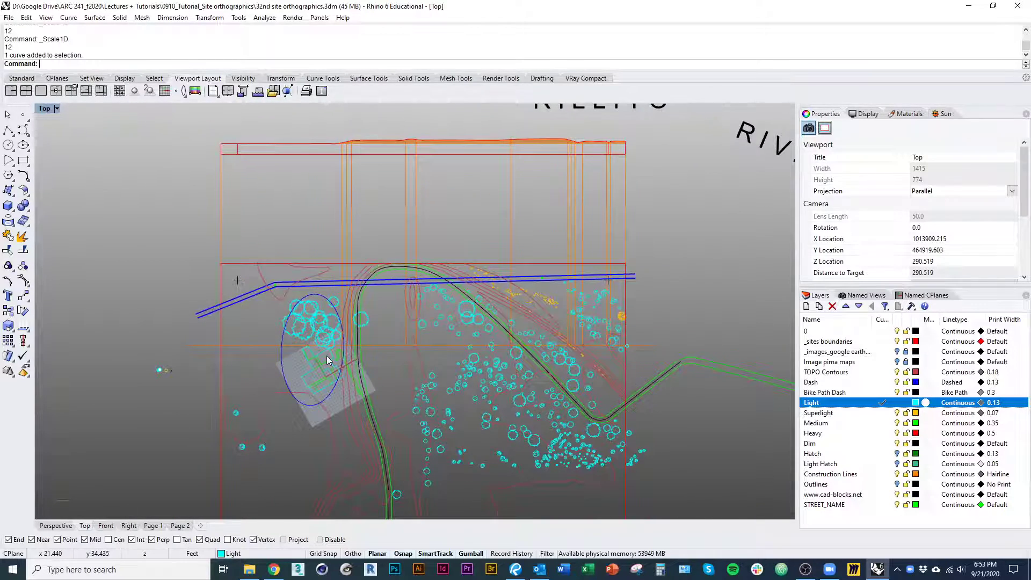
pyautogui.scroll(5, 326, 356)
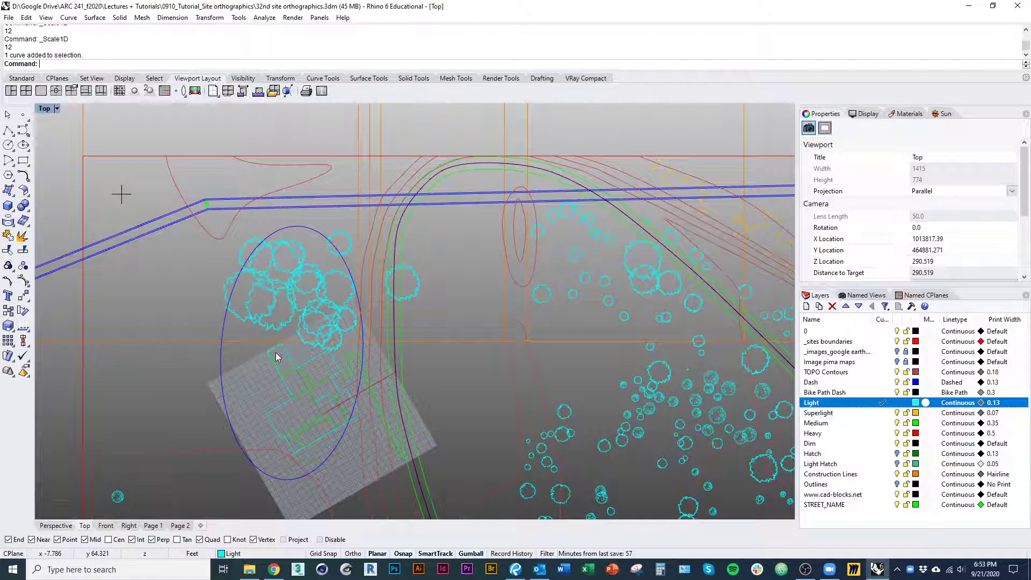
pyautogui.scroll(-3, 277, 356)
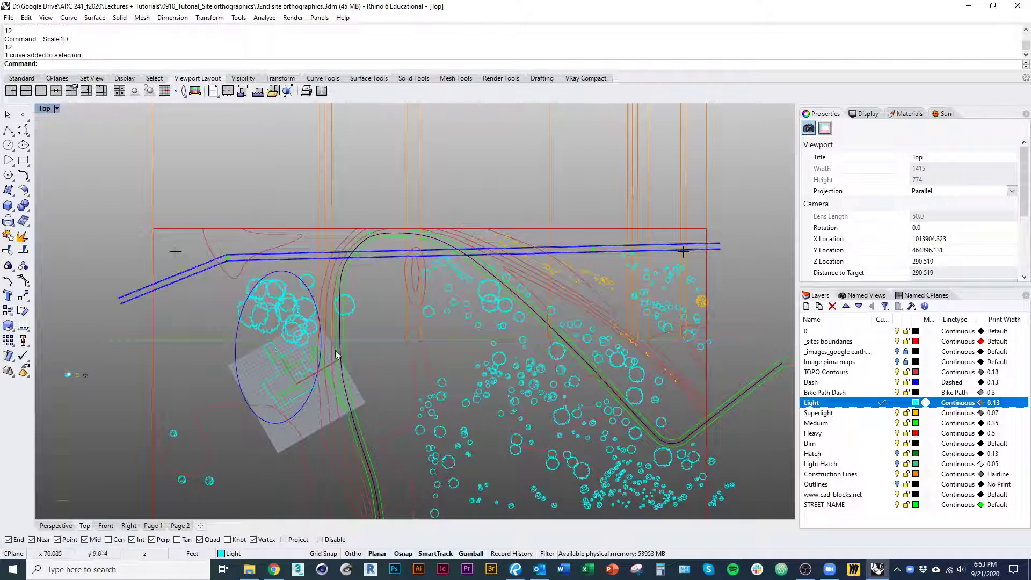
pyautogui.moveTo(330, 353); pyautogui.dragTo(335, 377, button='right')
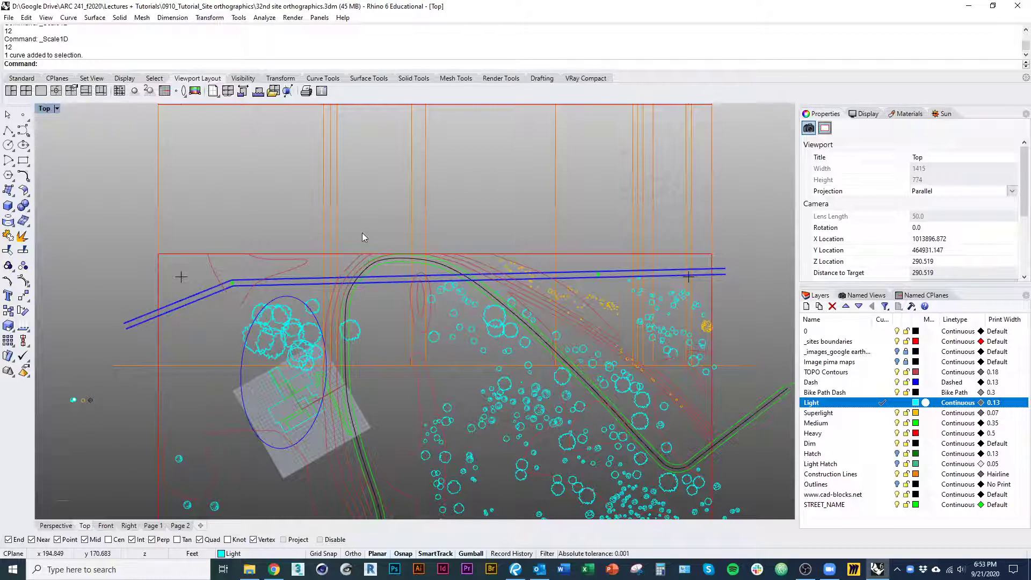
pyautogui.moveTo(362, 233)
pyautogui.mouseDown(button='right')
pyautogui.moveTo(380, 369)
pyautogui.moveTo(379, 353)
pyautogui.mouseUp(button='right')
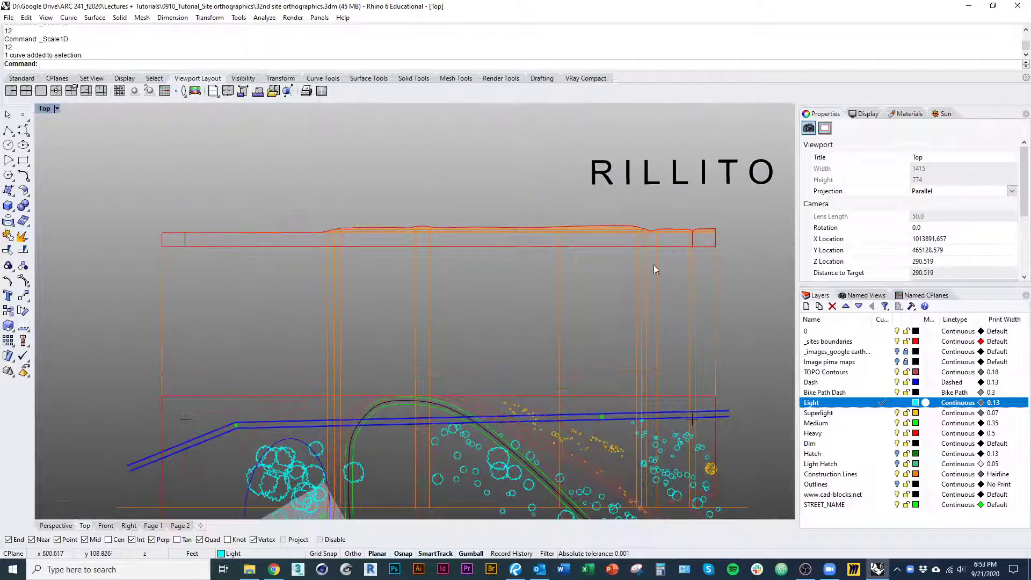
pyautogui.moveTo(564, 296); pyautogui.dragTo(565, 230, button='right')
pyautogui.moveTo(395, 440); pyautogui.dragTo(427, 360, button='right')
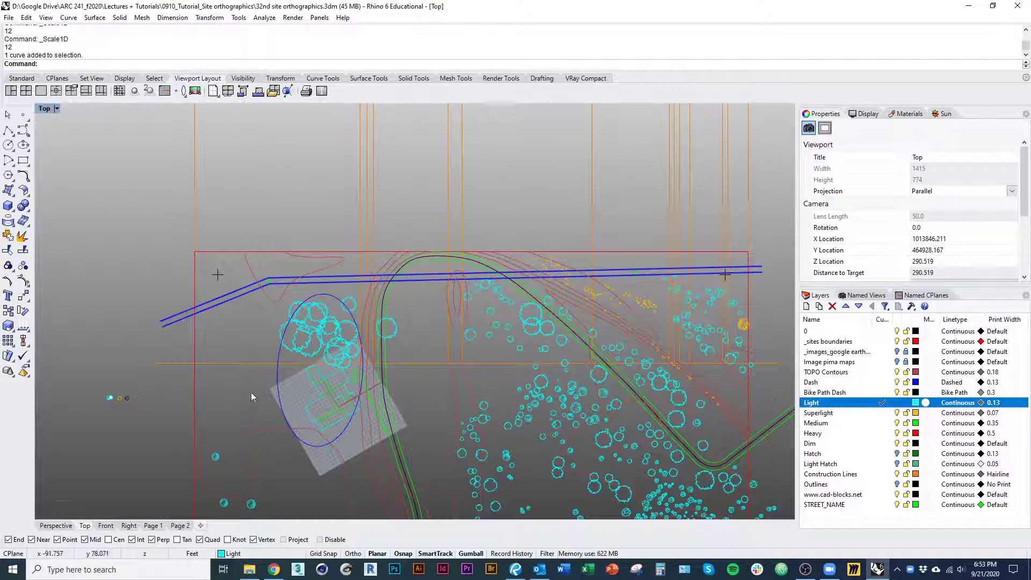
pyautogui.moveTo(535, 402); pyautogui.dragTo(558, 371, button='right')
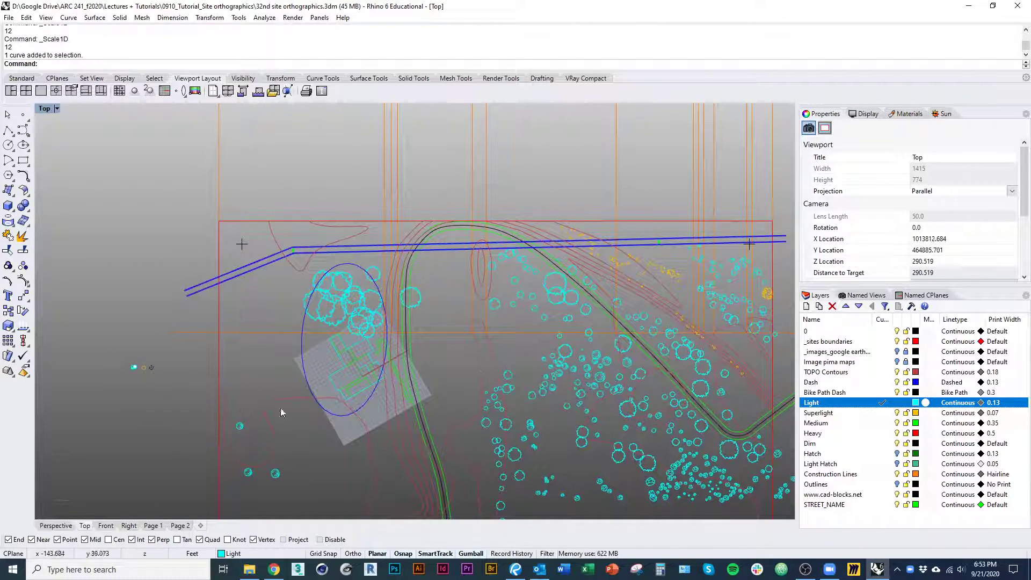
pyautogui.moveTo(433, 377); pyautogui.dragTo(324, 434, button='right')
pyautogui.scroll(-2, 324, 433)
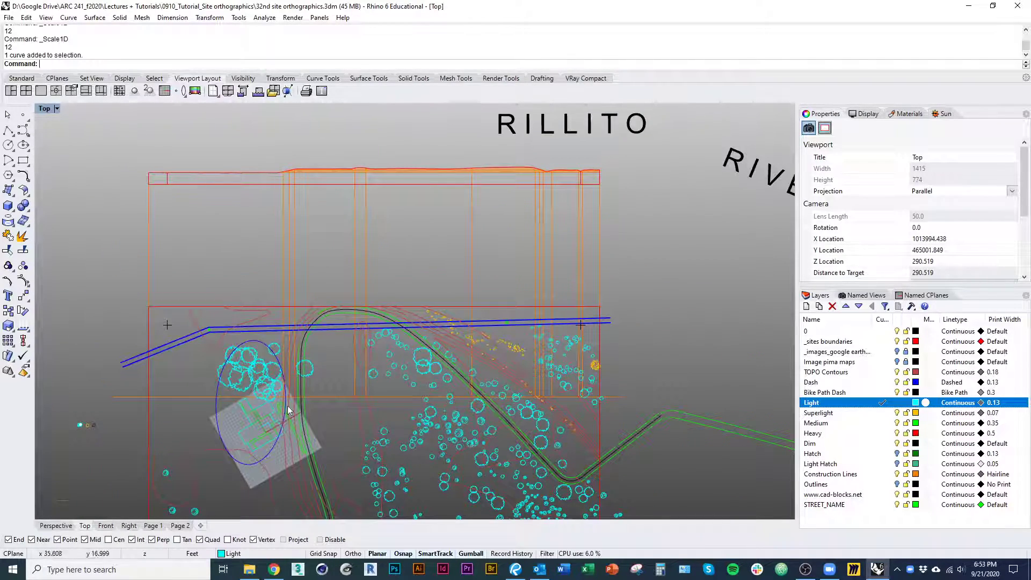
# Select the site section with its projection lines, and restore the World Top construction plane
pyautogui.moveTo(324, 311); pyautogui.dragTo(332, 237, button='right')
pyautogui.moveTo(362, 299); pyautogui.dragTo(362, 433, button='right')
pyautogui.moveTo(647, 288); pyautogui.dragTo(103, 229)
pyautogui.moveTo(334, 304); pyautogui.dragTo(299, 172, button='right')
pyautogui.scroll(-2, 324, 265)
pyautogui.moveTo(259, 207); pyautogui.dragTo(257, 235, button='right')
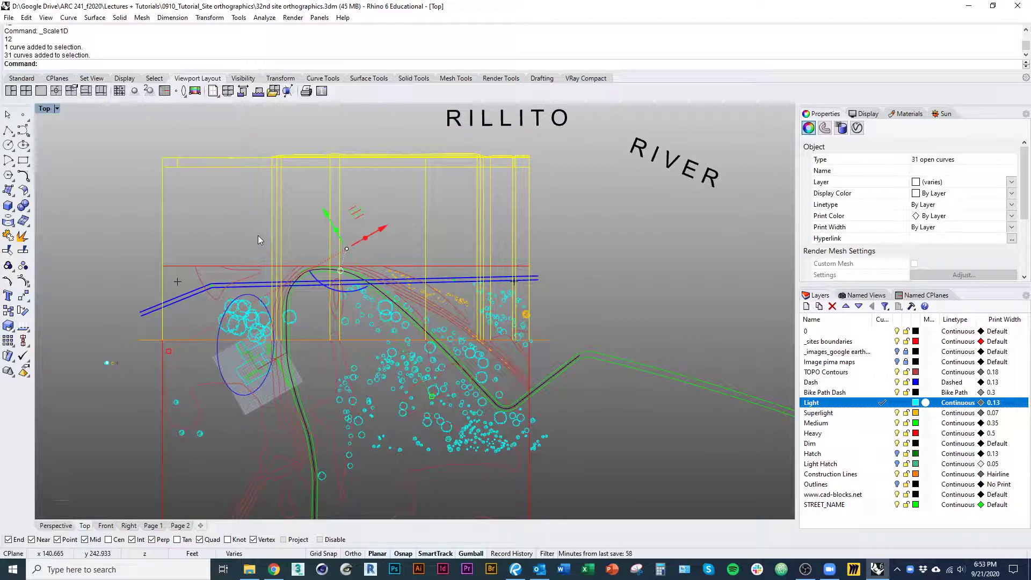
pyautogui.click(914, 297)
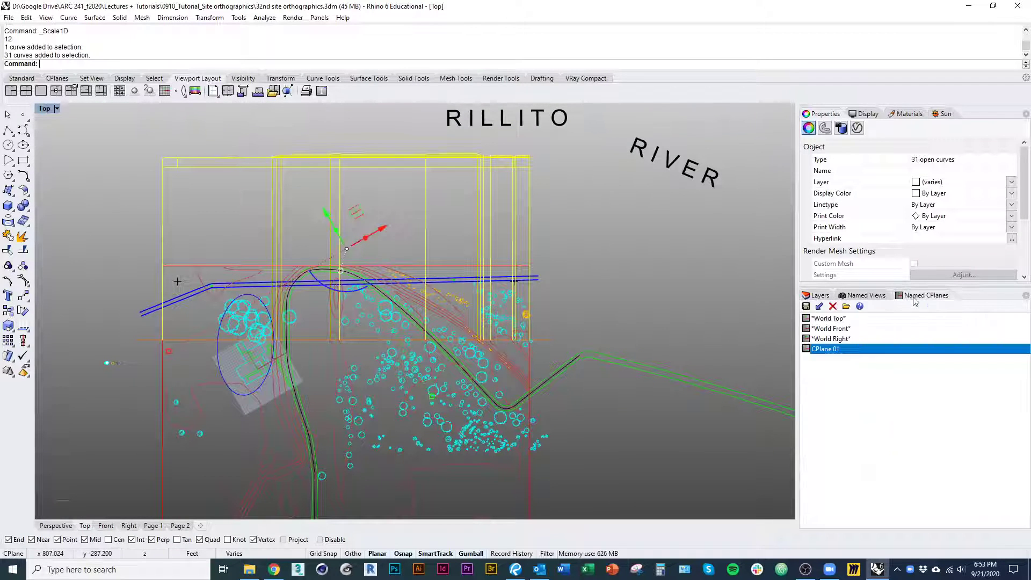
pyautogui.doubleClick(830, 318)
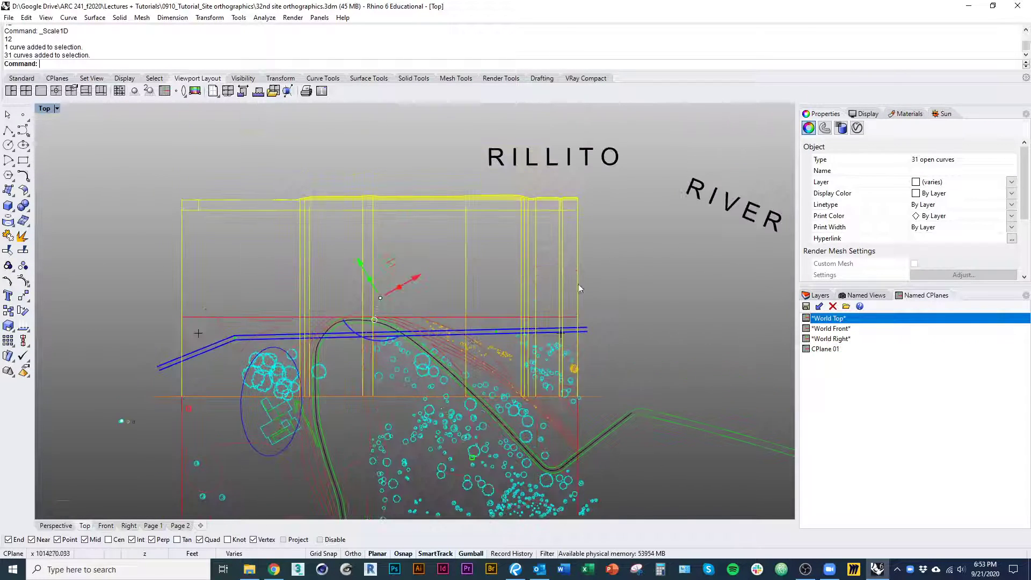
# Mirror a copy of the section profile and its projection lines across the horizontal section line through the site
pyautogui.moveTo(649, 253); pyautogui.dragTo(97, 183)
pyautogui.moveTo(300, 279); pyautogui.dragTo(324, 261, button='right')
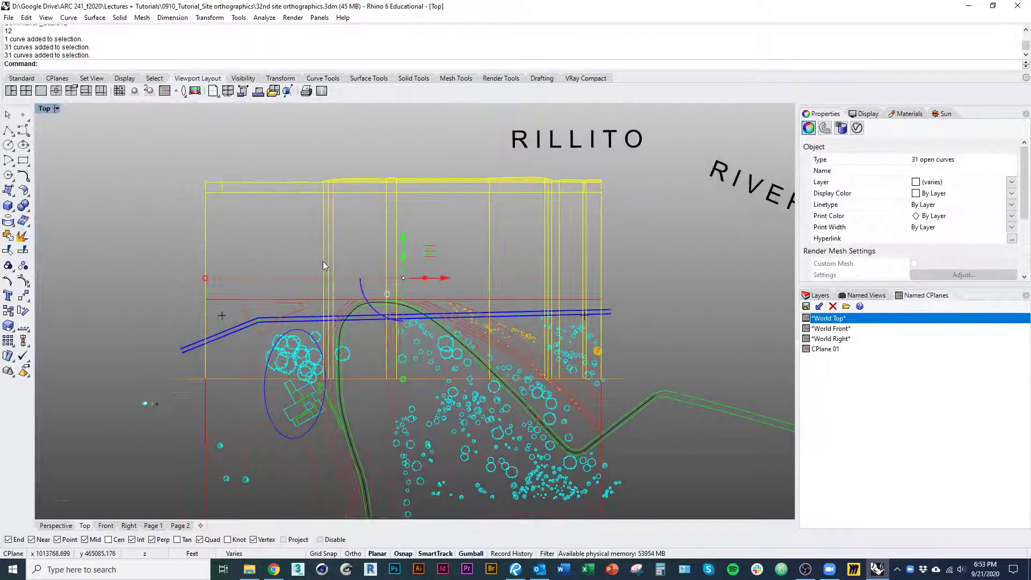
pyautogui.write('mirror')
pyautogui.press('Return')
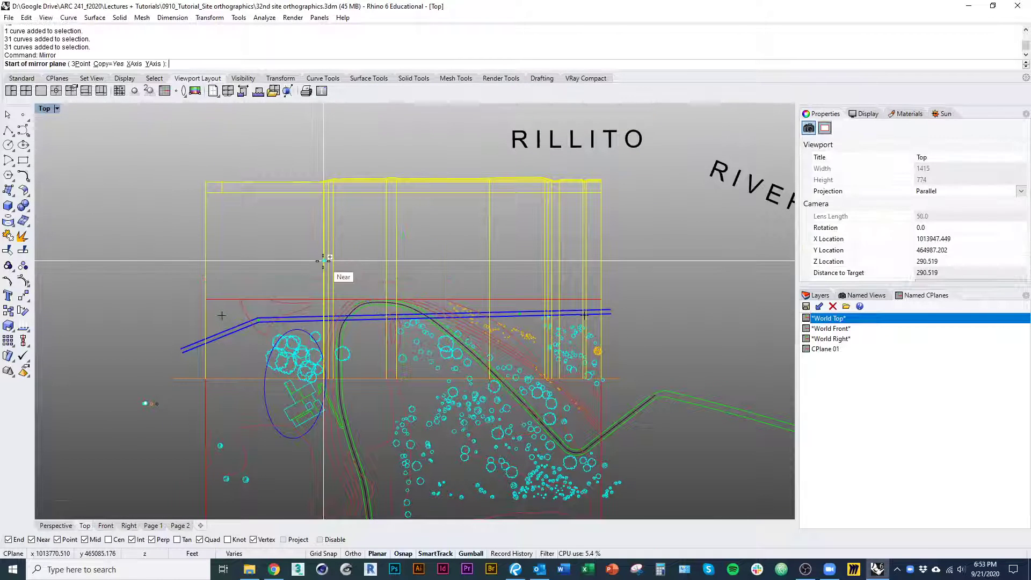
pyautogui.moveTo(375, 343); pyautogui.dragTo(426, 310, button='right')
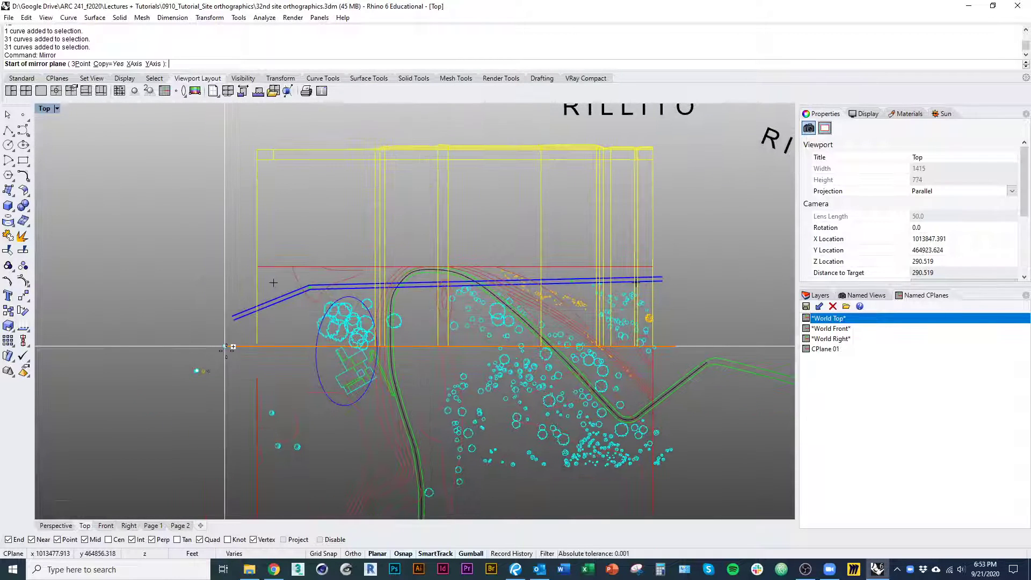
pyautogui.click(226, 347)
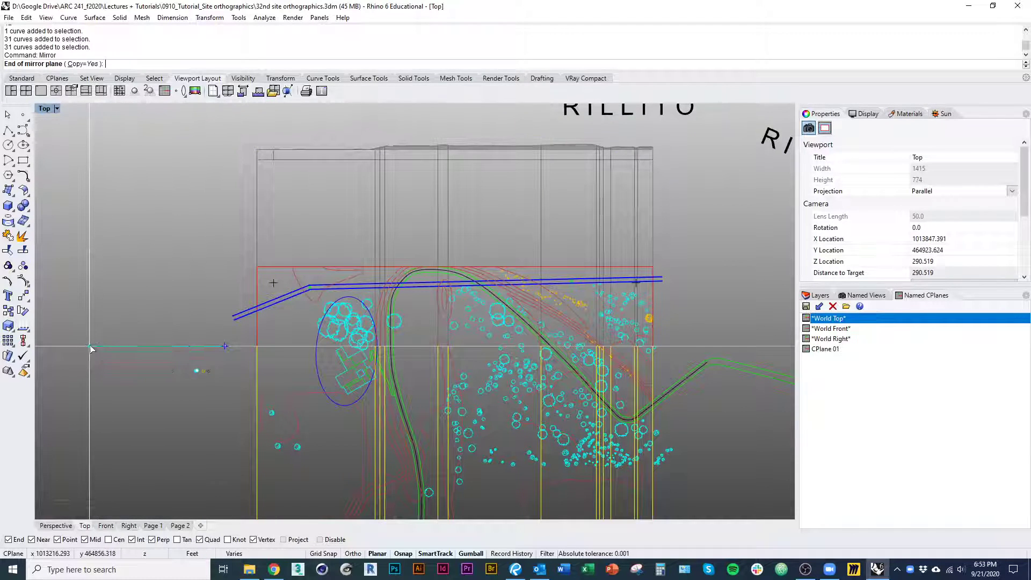
pyautogui.click(91, 348)
pyautogui.scroll(-3, 237, 357)
pyautogui.press('Escape')
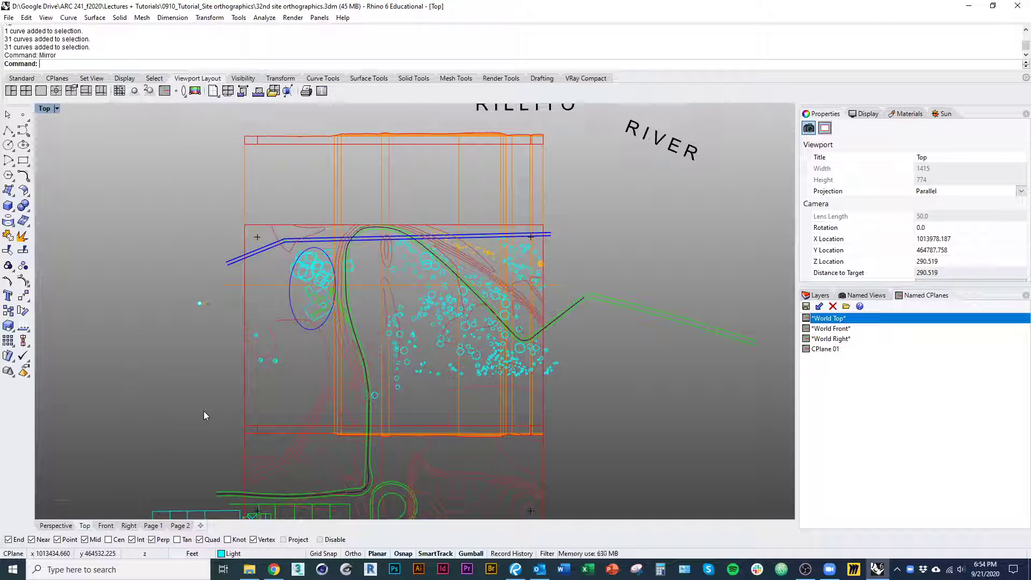
# Reselect the mirrored section curves with SelLast and move them straight down, below the street south of the site
pyautogui.write('lLast')
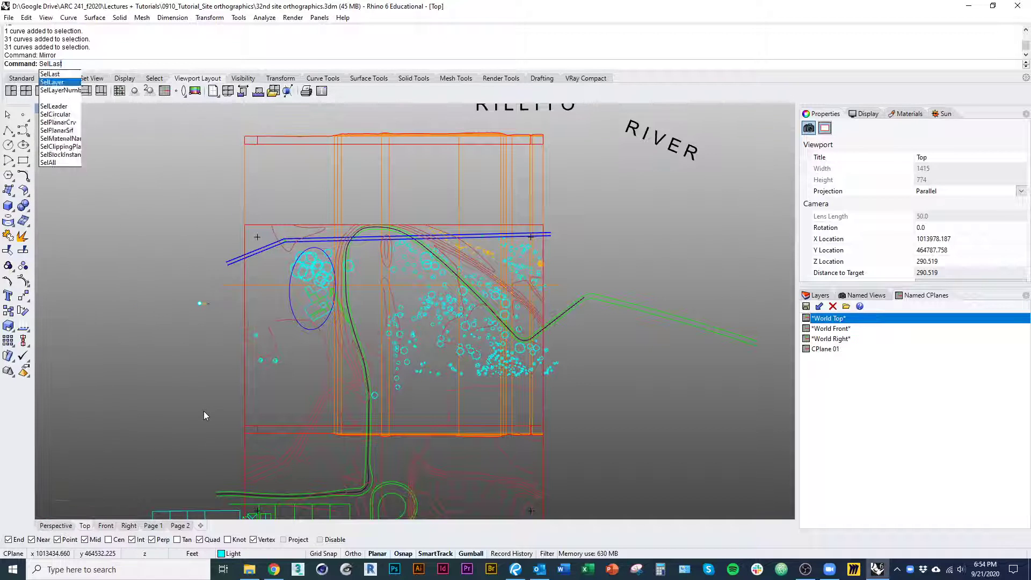
pyautogui.press('Return')
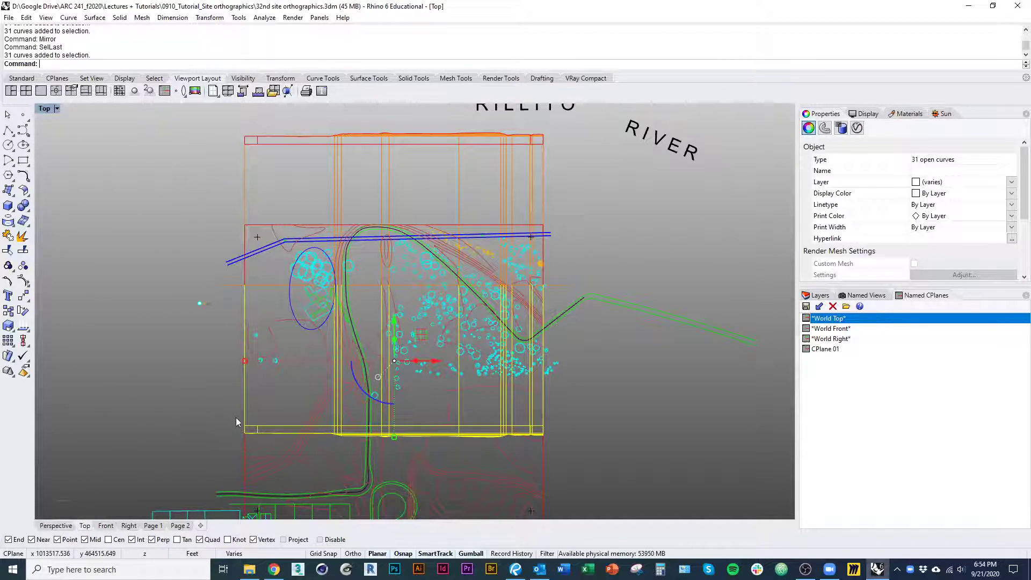
pyautogui.moveTo(379, 395); pyautogui.dragTo(354, 310, button='right')
pyautogui.moveTo(386, 275); pyautogui.dragTo(381, 224, button='right')
pyautogui.scroll(-3, 379, 233)
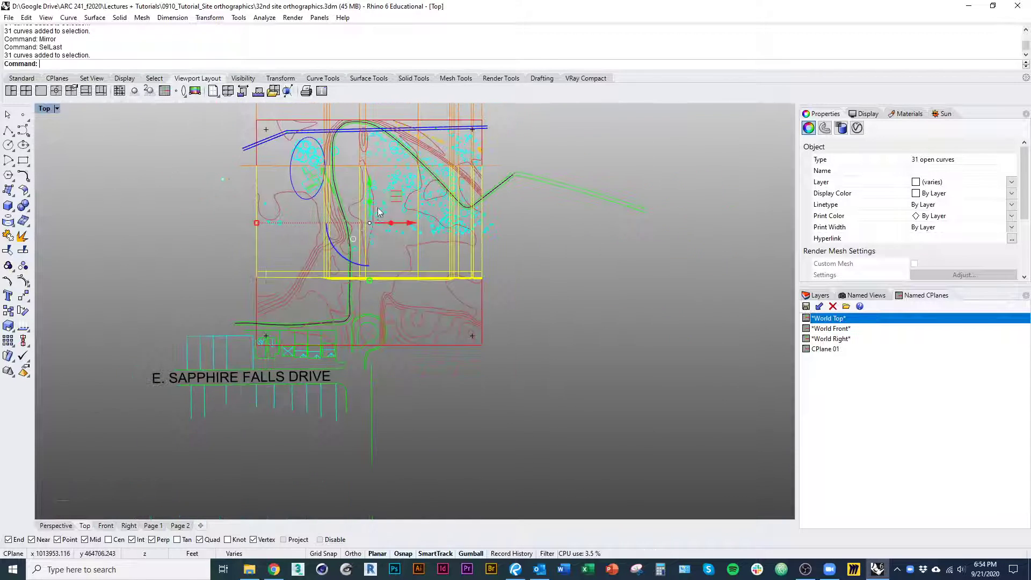
pyautogui.moveTo(370, 183); pyautogui.dragTo(366, 454)
# Delete the E. SAPPHIRE FALLS DRIVE label together with the street edge and lot lines below it, south of the site
pyautogui.scroll(7, 378, 240)
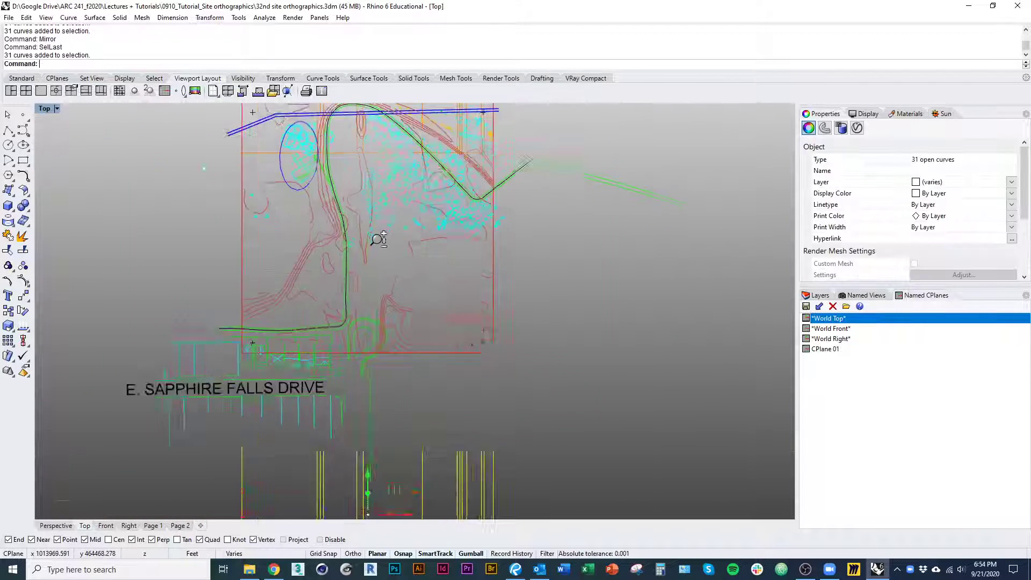
pyautogui.scroll(-5, 368, 252)
pyautogui.moveTo(387, 360); pyautogui.dragTo(372, 316, button='right')
pyautogui.moveTo(419, 398); pyautogui.dragTo(429, 372, button='right')
pyautogui.moveTo(355, 424); pyautogui.dragTo(356, 401)
pyautogui.scroll(6, 330, 353)
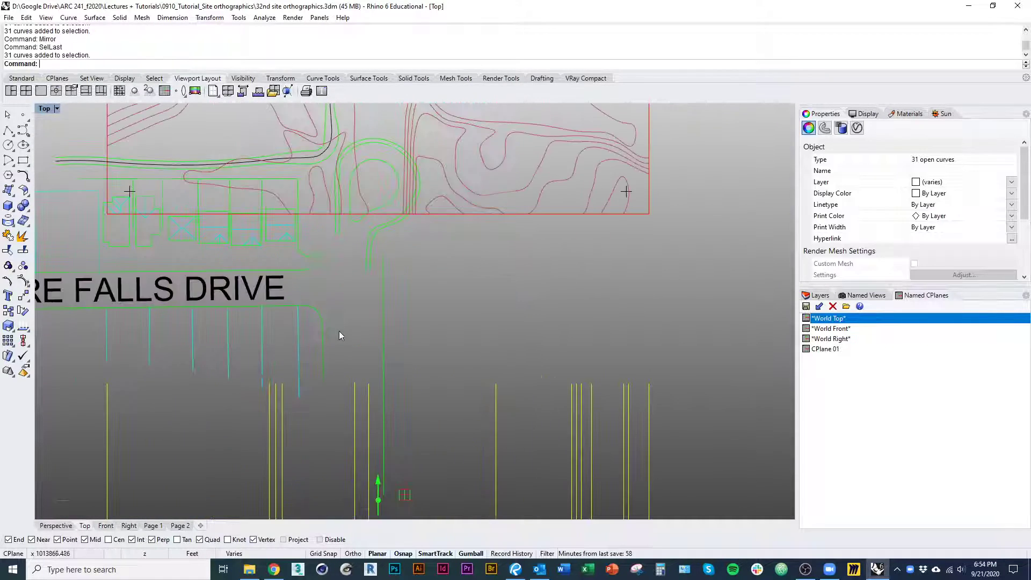
pyautogui.moveTo(339, 331); pyautogui.dragTo(389, 354, button='right')
pyautogui.moveTo(387, 361); pyautogui.dragTo(88, 320)
pyautogui.write('d')
# Delete the remaining street and lot lines that lie outside the site's southwest corner
pyautogui.moveTo(156, 346); pyautogui.dragTo(428, 352, button='right')
pyautogui.moveTo(387, 371); pyautogui.dragTo(176, 329)
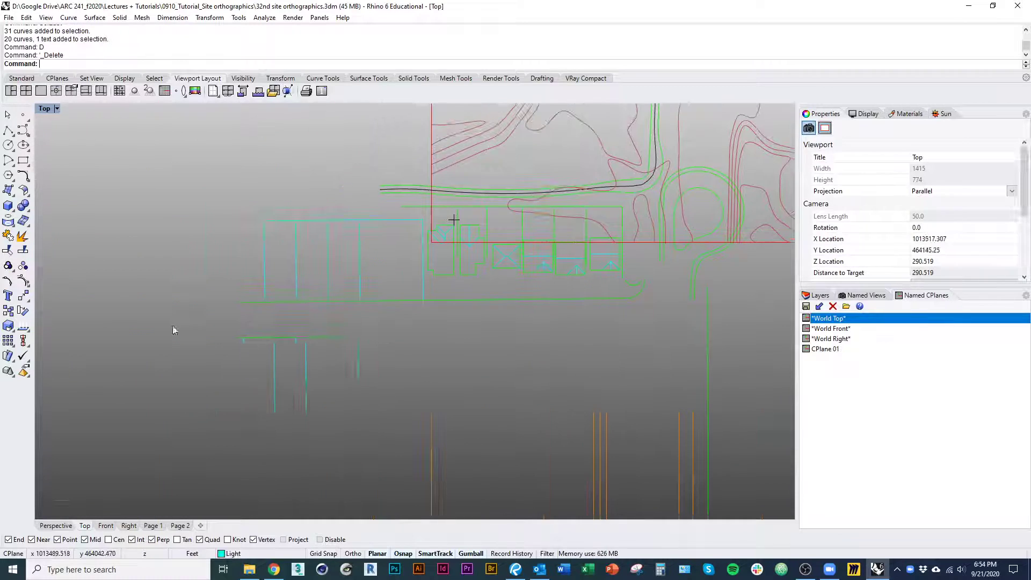
pyautogui.write('d')
pyautogui.moveTo(263, 370); pyautogui.dragTo(233, 410, button='right')
pyautogui.moveTo(319, 382); pyautogui.dragTo(312, 410, button='right')
pyautogui.moveTo(338, 403); pyautogui.dragTo(112, 239)
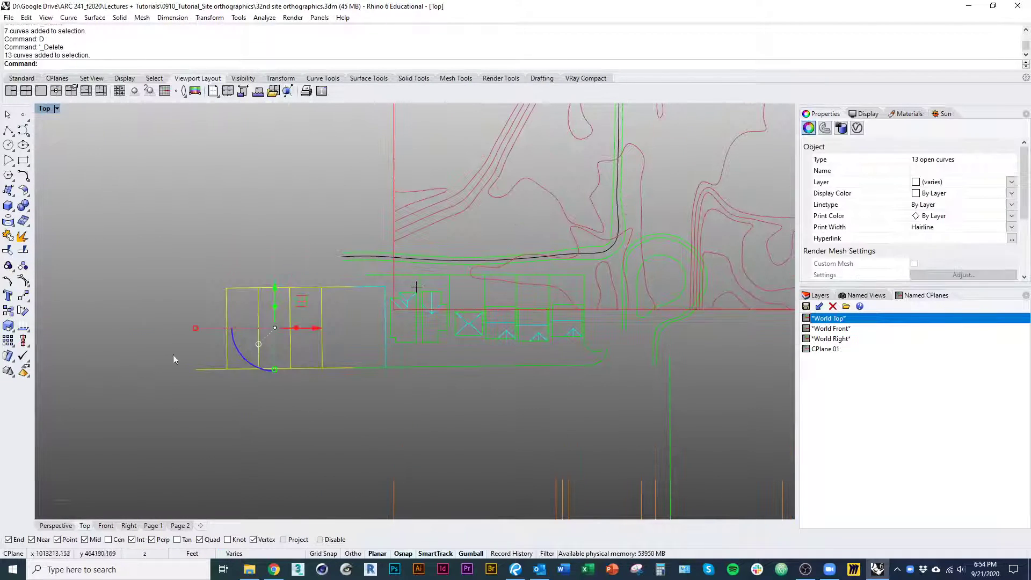
pyautogui.write('d')
# Delete the long vertical road line that runs south from the roundabout through the mirrored section
pyautogui.moveTo(329, 392); pyautogui.dragTo(211, 307, button='right')
pyautogui.scroll(-5, 212, 307)
pyautogui.moveTo(270, 373); pyautogui.dragTo(199, 272, button='right')
pyautogui.scroll(-1, 203, 282)
pyautogui.moveTo(519, 455); pyautogui.dragTo(182, 355)
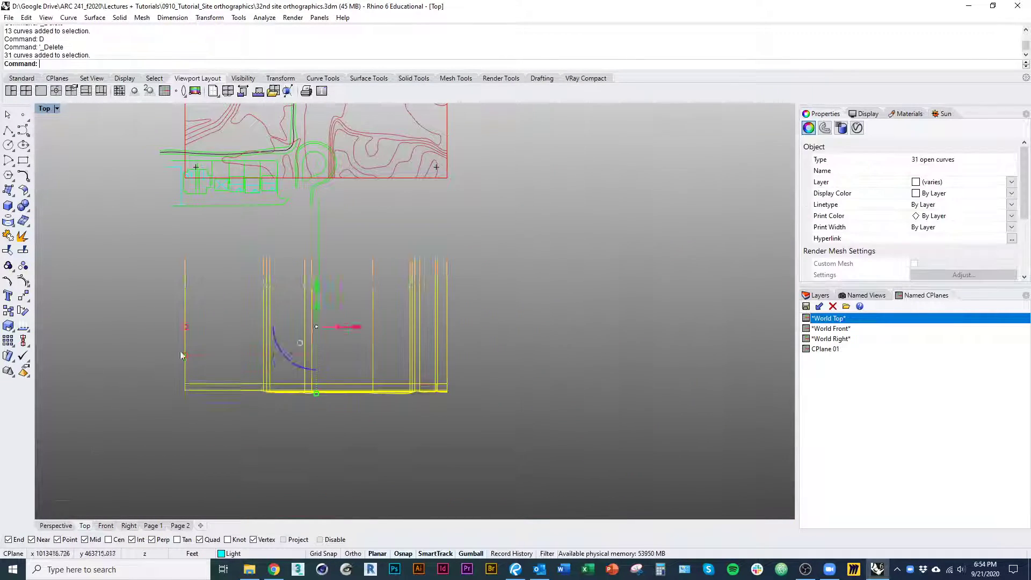
pyautogui.moveTo(333, 241); pyautogui.dragTo(332, 268, button='right')
pyautogui.moveTo(346, 268); pyautogui.dragTo(303, 250)
pyautogui.write('d')
# Select the mirrored section with its projection lines and move it straight up, closer to the site's southern boundary
pyautogui.moveTo(501, 453); pyautogui.dragTo(114, 390)
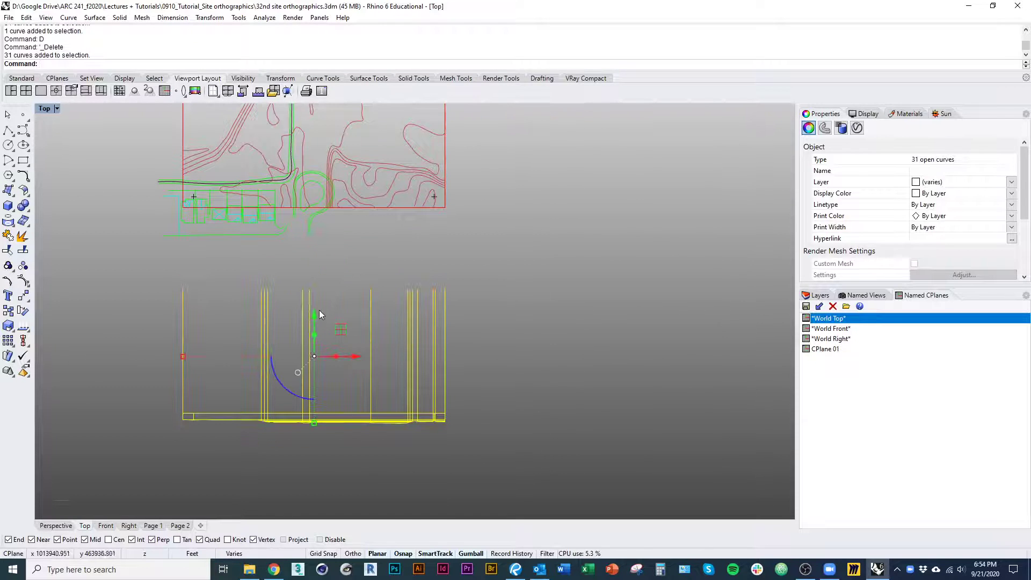
pyautogui.moveTo(318, 314); pyautogui.dragTo(317, 253)
pyautogui.moveTo(326, 358); pyautogui.dragTo(324, 496, button='right')
pyautogui.moveTo(271, 274); pyautogui.dragTo(287, 330, button='right')
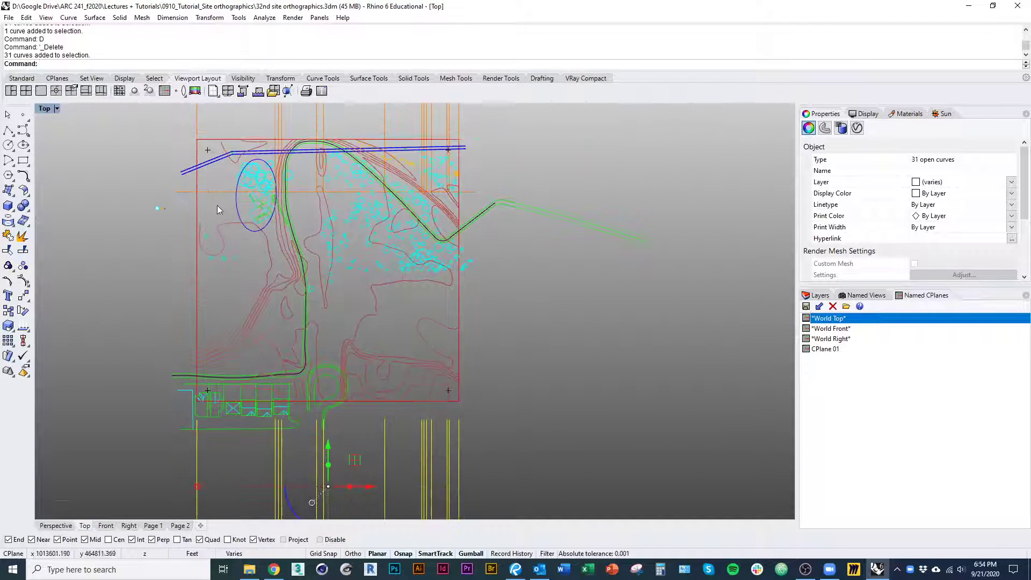
pyautogui.click(214, 192)
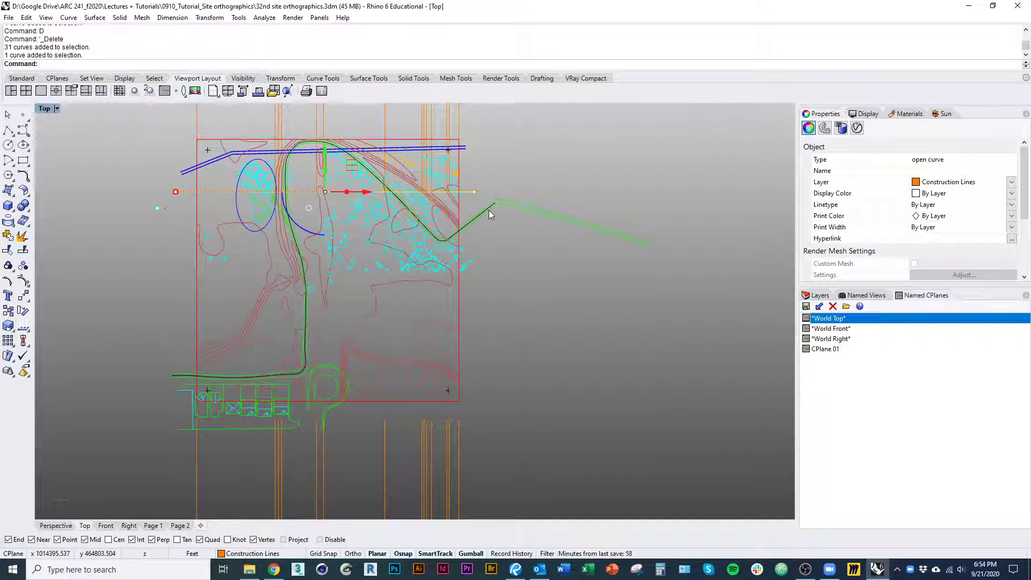
pyautogui.write('Extend')
pyautogui.press('Return')
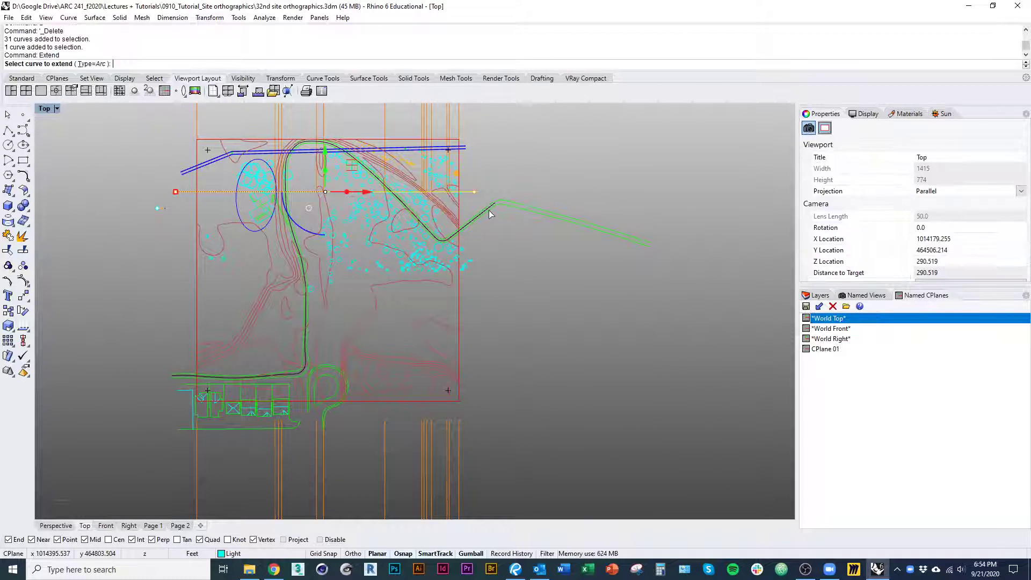
pyautogui.moveTo(483, 355); pyautogui.dragTo(463, 311, button='right')
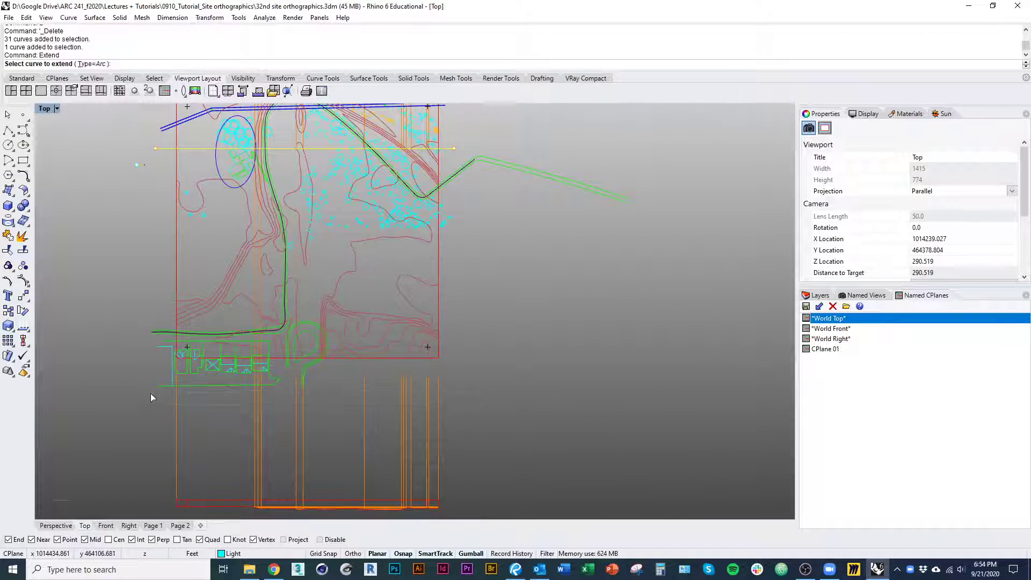
pyautogui.click(179, 398)
pyautogui.moveTo(437, 238); pyautogui.dragTo(467, 336, button='right')
pyautogui.moveTo(342, 325); pyautogui.dragTo(356, 359, button='right')
pyautogui.rightClick(341, 340)
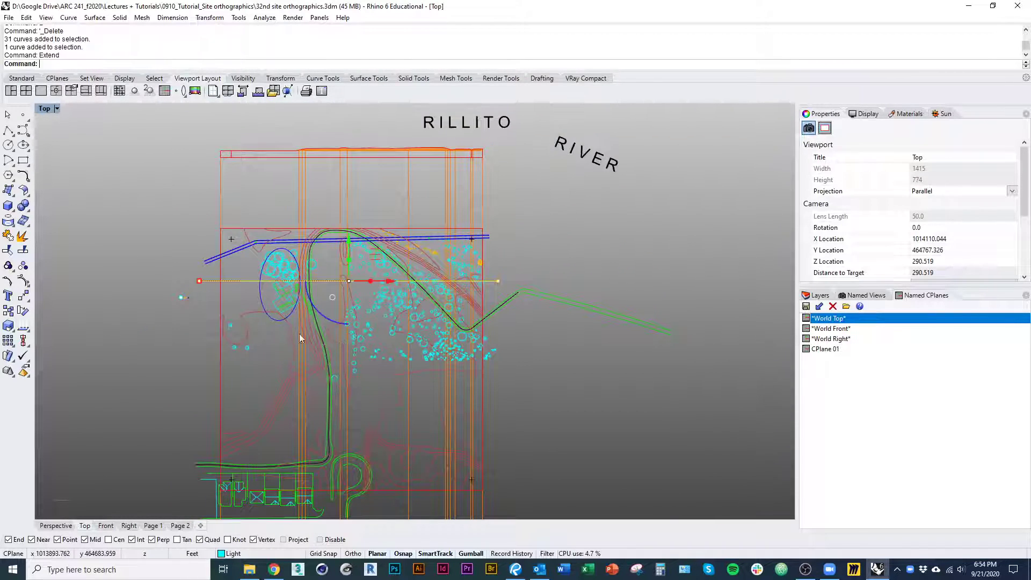
# Examine how the horizontal section line relates to the house, trees and road, and to the sections above and below the plan
pyautogui.scroll(5, 262, 302)
pyautogui.click(240, 290)
pyautogui.moveTo(320, 309); pyautogui.dragTo(321, 310, button='right')
pyautogui.scroll(4, 321, 310)
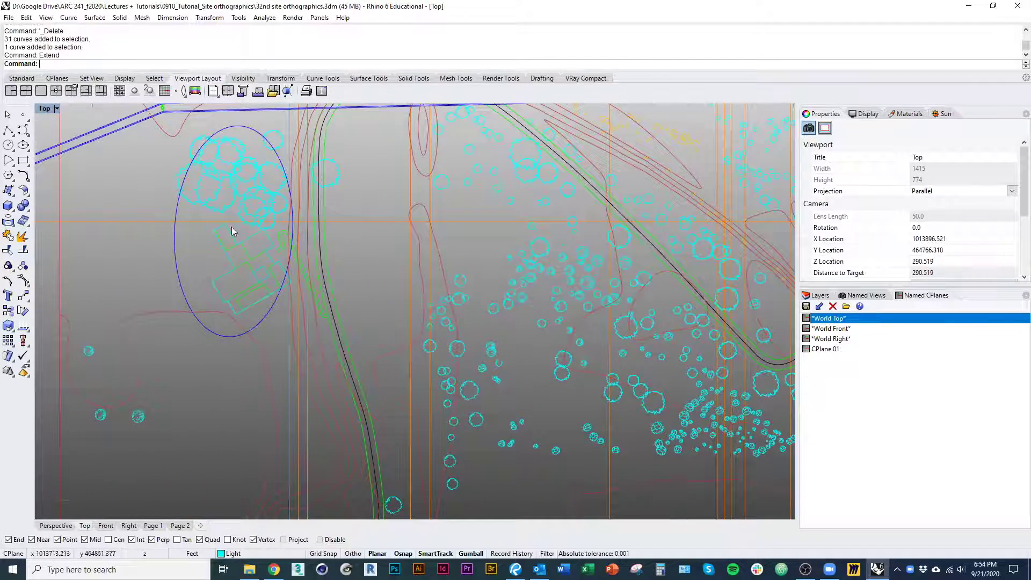
pyautogui.scroll(-6, 276, 267)
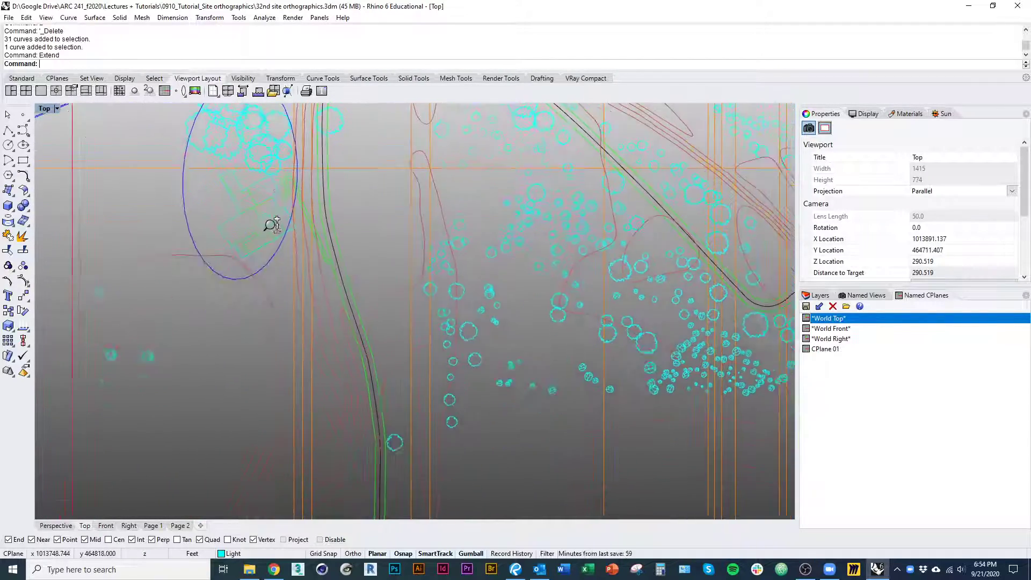
pyautogui.scroll(-4, 279, 246)
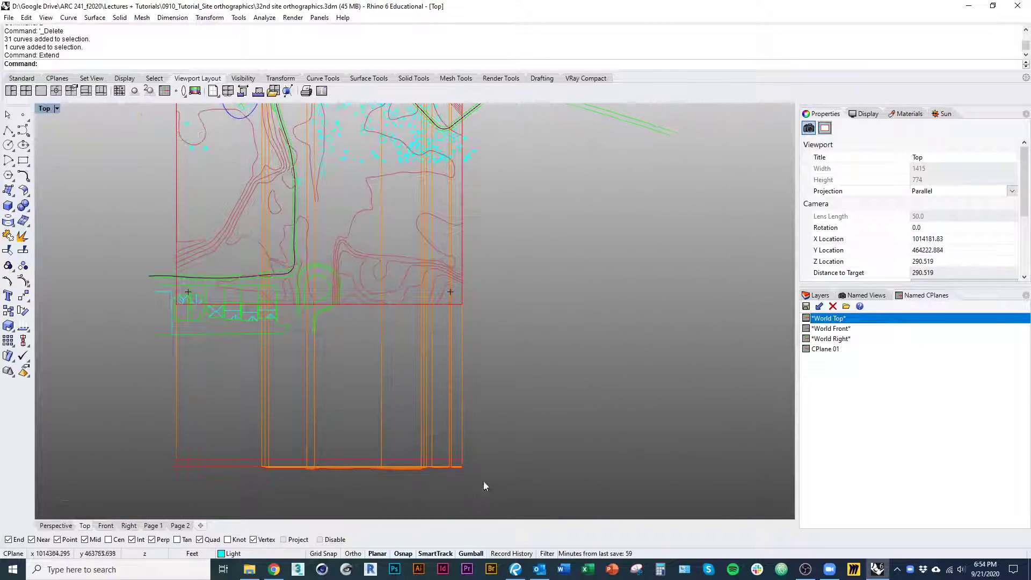
pyautogui.moveTo(315, 374); pyautogui.dragTo(330, 528, button='right')
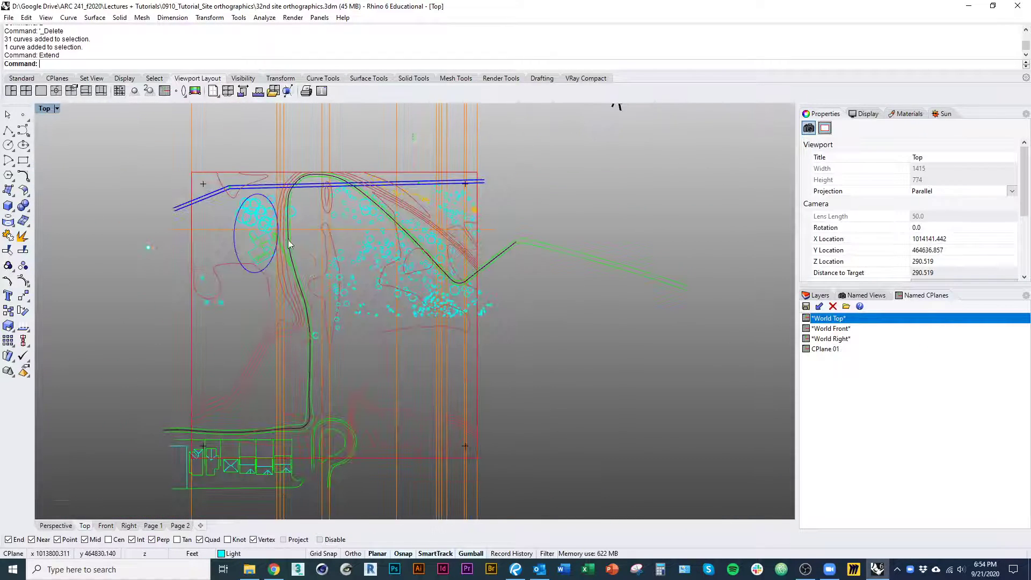
pyautogui.scroll(4, 411, 249)
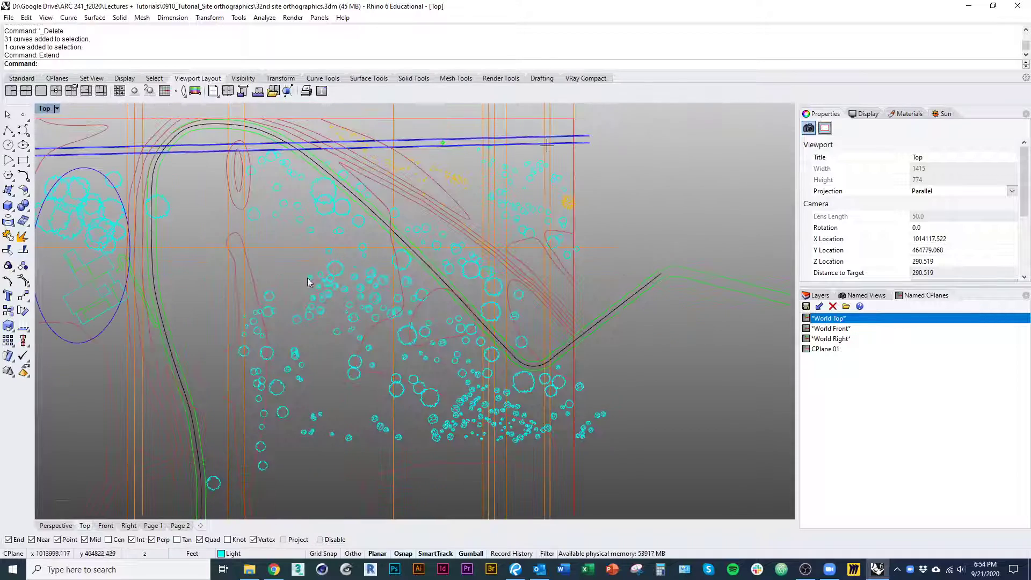
pyautogui.moveTo(98, 304); pyautogui.dragTo(251, 303, button='right')
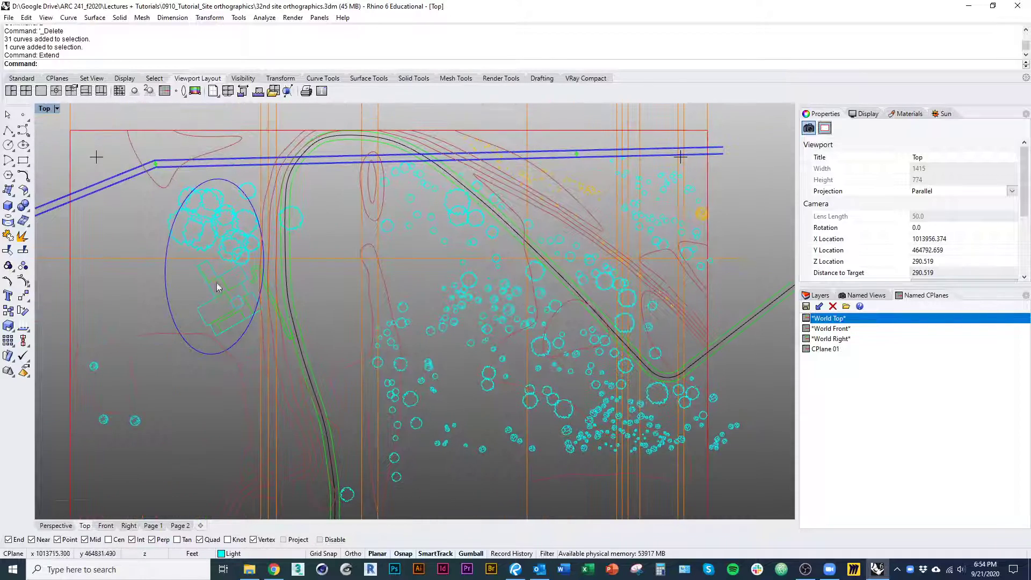
pyautogui.moveTo(205, 331); pyautogui.dragTo(219, 389, button='right')
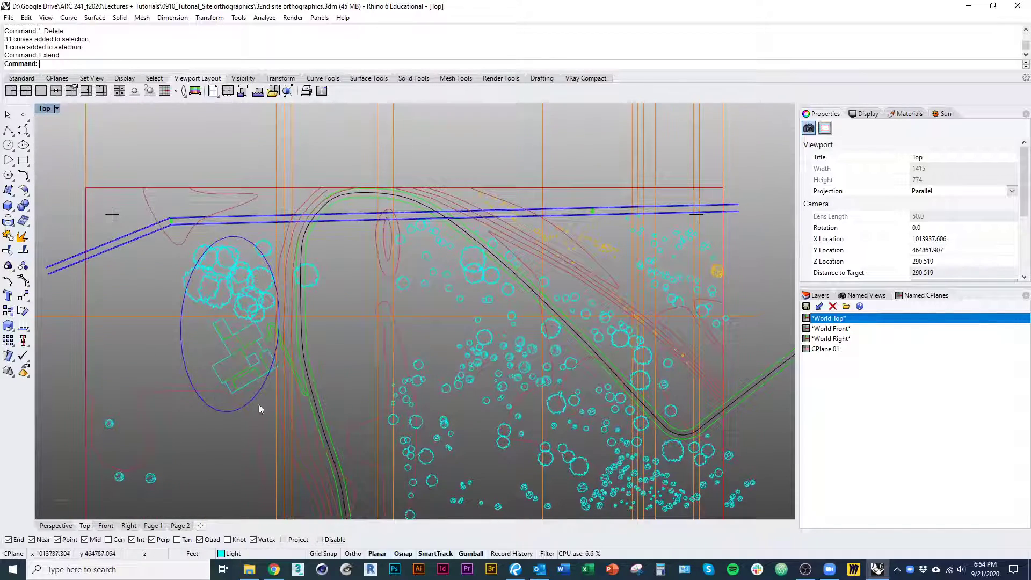
# Delete the mirrored section and its projection lines below the site
pyautogui.moveTo(331, 422)
pyautogui.mouseDown(button='right')
pyautogui.moveTo(298, 409)
pyautogui.moveTo(311, 329)
pyautogui.mouseUp(button='right')
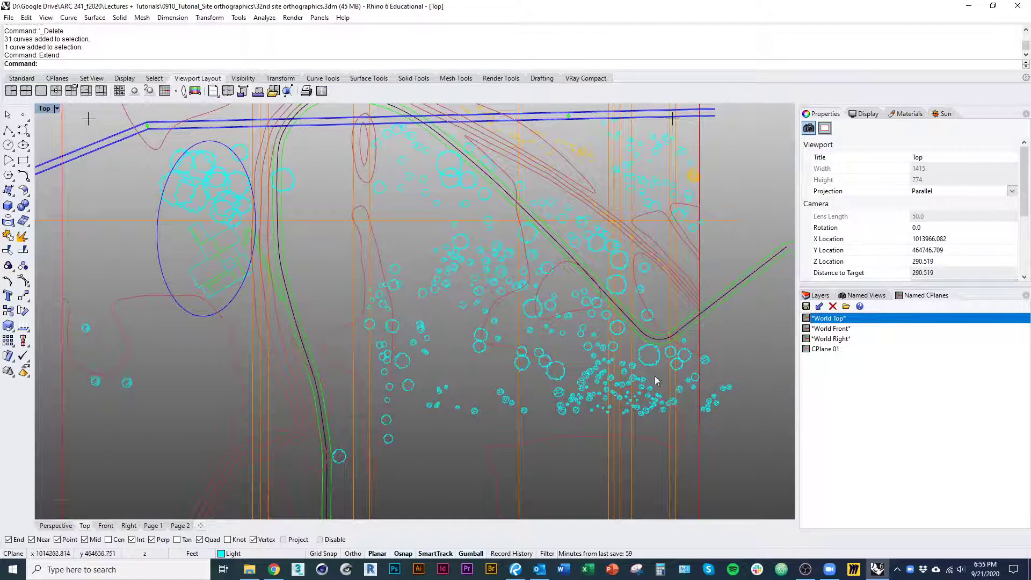
pyautogui.moveTo(392, 466)
pyautogui.mouseDown(button='right')
pyautogui.moveTo(382, 352)
pyautogui.moveTo(389, 359)
pyautogui.moveTo(438, 317)
pyautogui.moveTo(555, 418)
pyautogui.mouseUp(button='right')
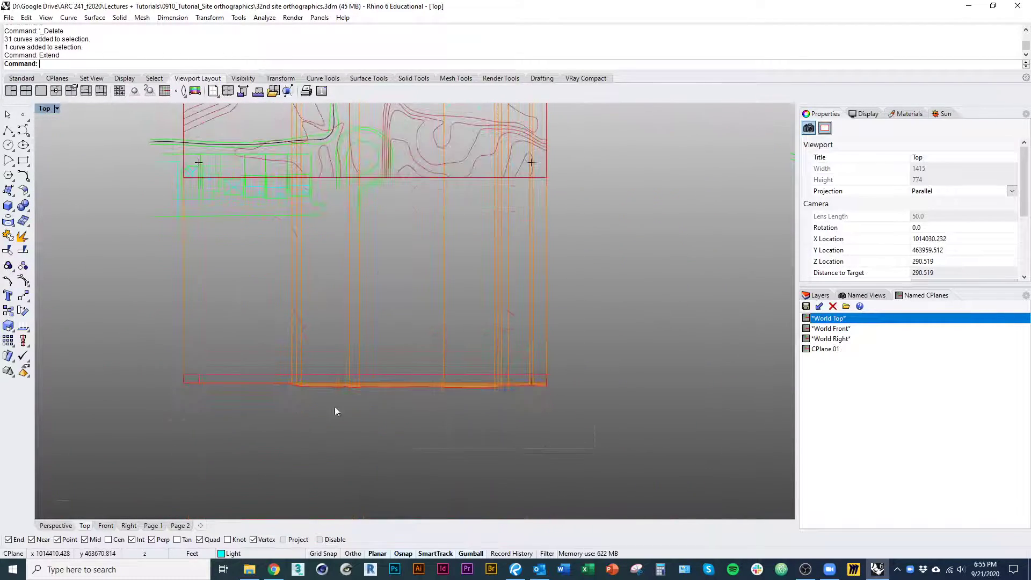
pyautogui.moveTo(408, 271); pyautogui.dragTo(394, 373, button='right')
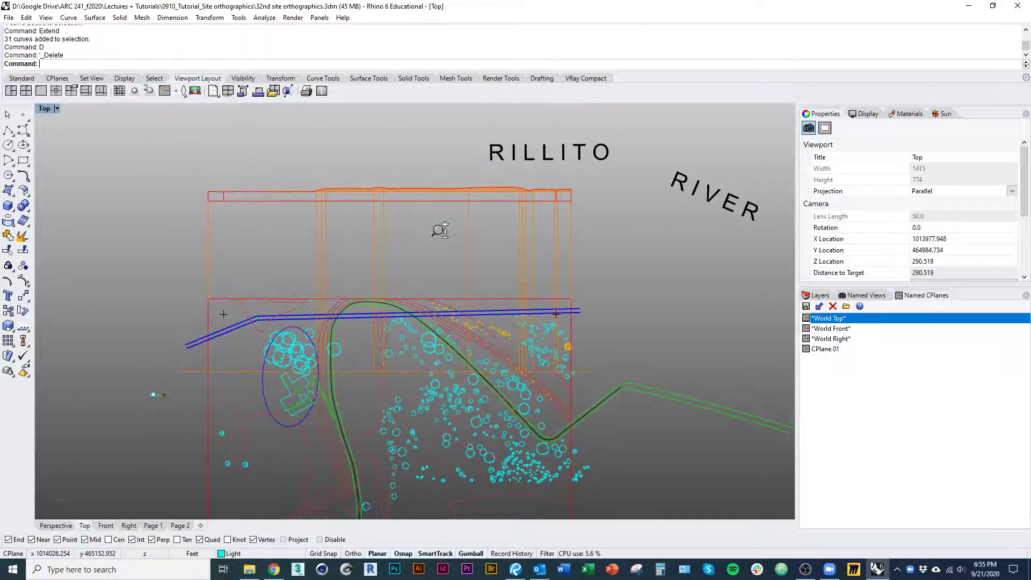
# Delete the original section profile above the site, leaving out its vertical projection lines
pyautogui.scroll(1, 439, 230)
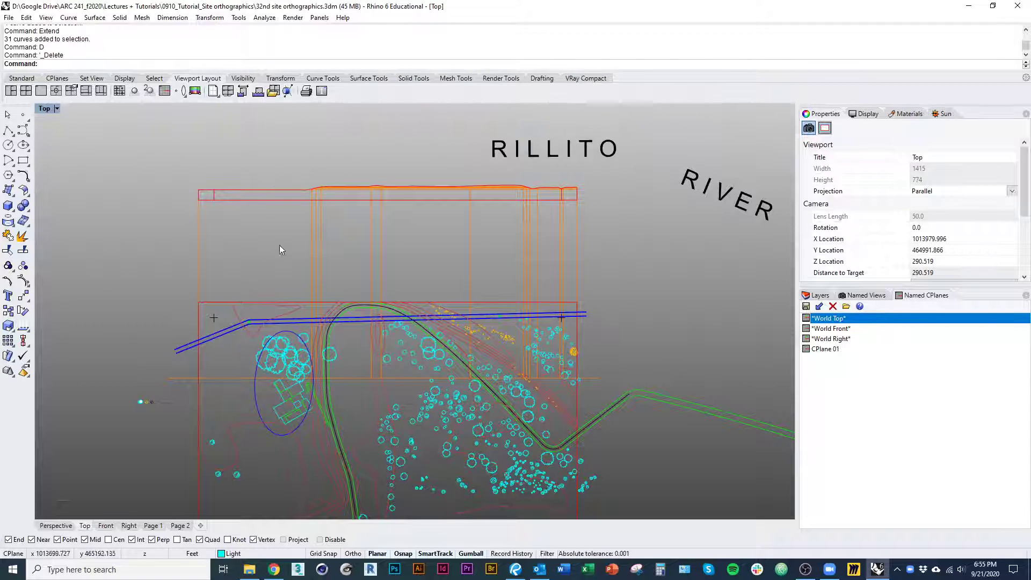
pyautogui.moveTo(650, 183); pyautogui.dragTo(651, 184)
pyautogui.scroll(3, 463, 218)
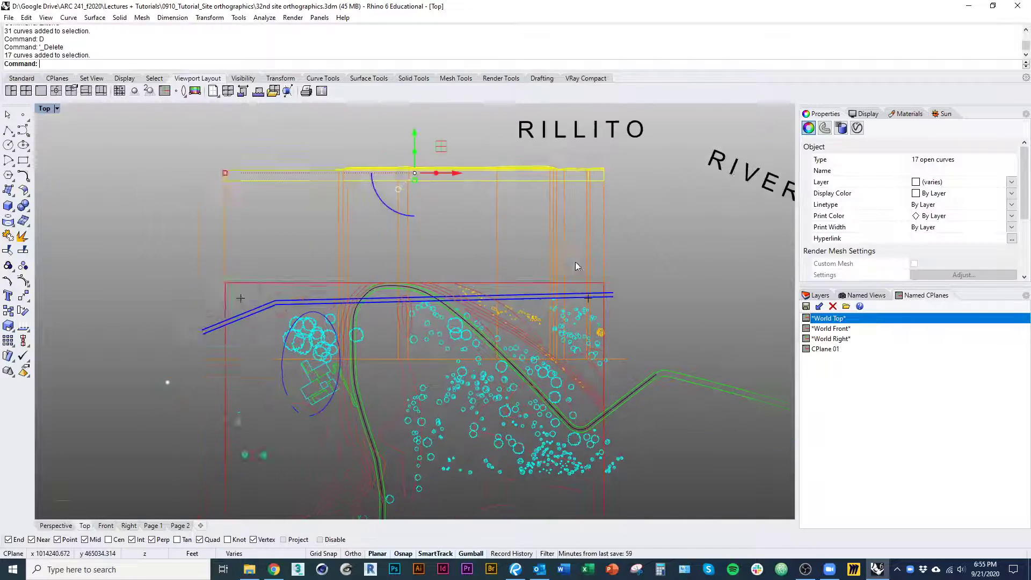
pyautogui.moveTo(442, 319); pyautogui.dragTo(430, 306, button='right')
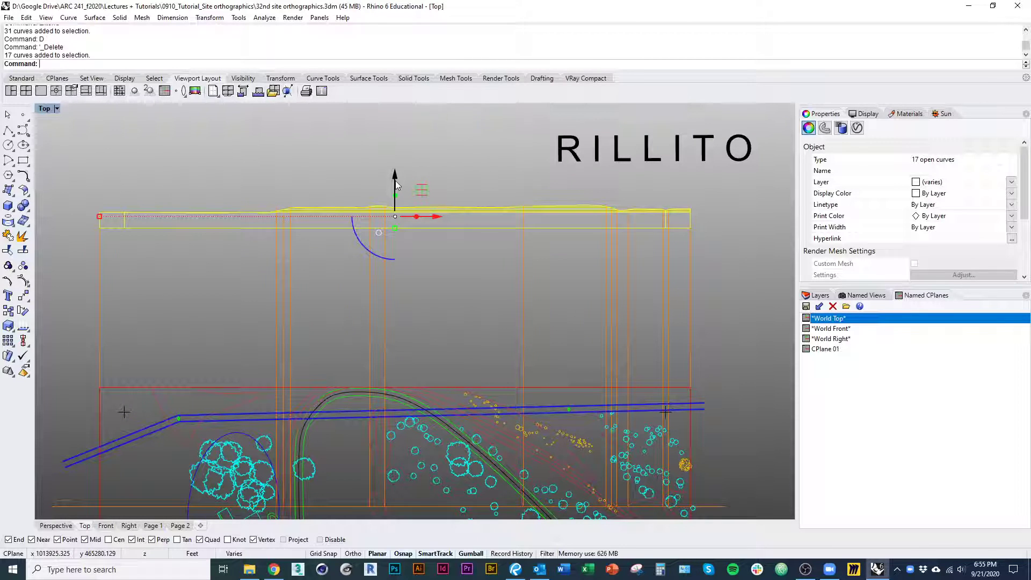
pyautogui.write('d')
pyautogui.press('space')
# Delete the vertical projection lines north of the site while keeping the horizontal section line
pyautogui.moveTo(464, 268); pyautogui.dragTo(478, 148, button='right')
pyautogui.click(359, 388)
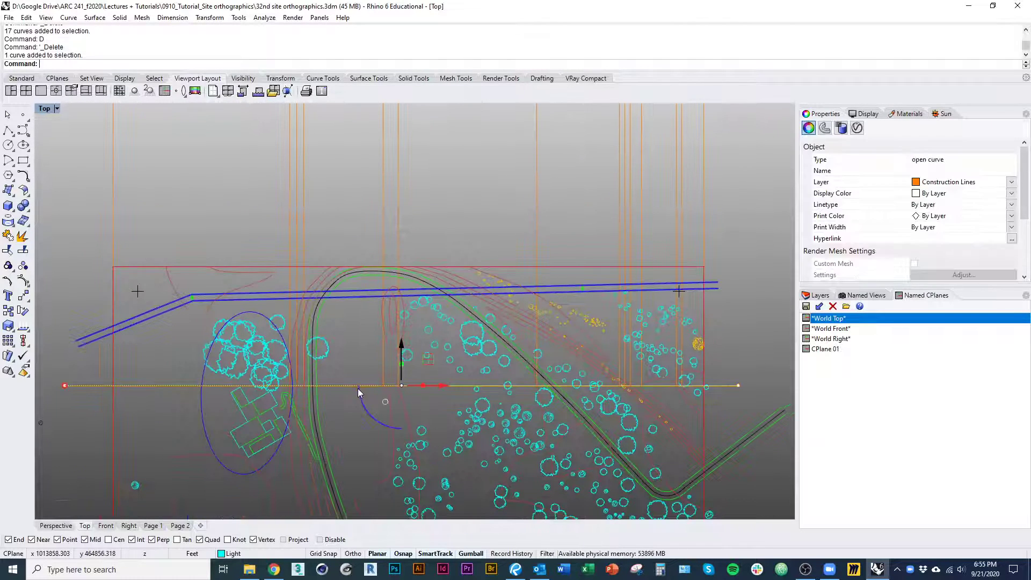
pyautogui.moveTo(354, 401); pyautogui.dragTo(351, 480, button='right')
pyautogui.moveTo(739, 244); pyautogui.dragTo(105, 222)
pyautogui.write('d')
pyautogui.press('space')
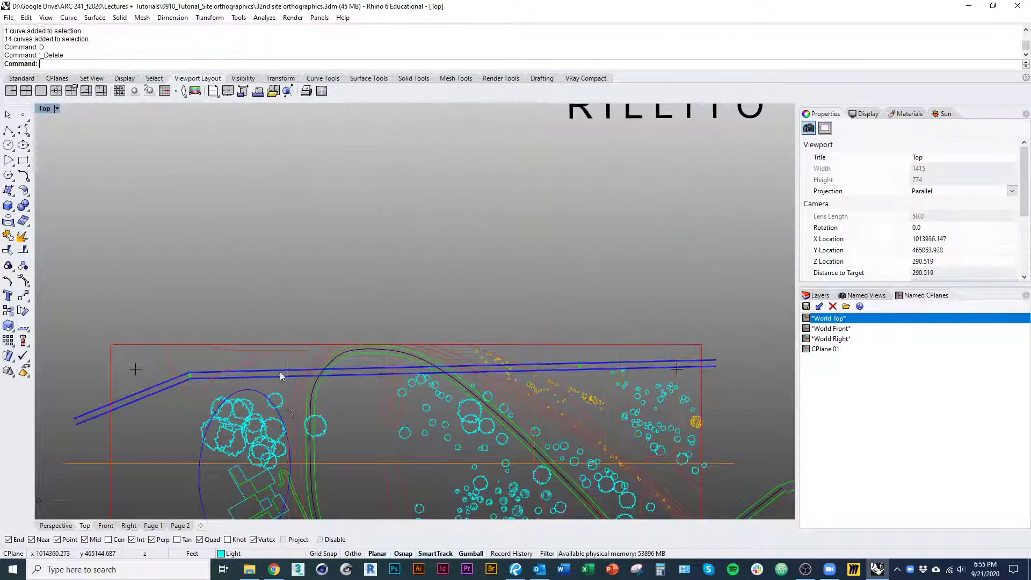
# Move the horizontal section line straight down so that it cuts through the house inside the ellipse
pyautogui.moveTo(315, 430); pyautogui.dragTo(302, 366, button='right')
pyautogui.click(324, 402)
pyautogui.write('m')
pyautogui.press('space')
pyautogui.moveTo(200, 392); pyautogui.dragTo(301, 299, button='right')
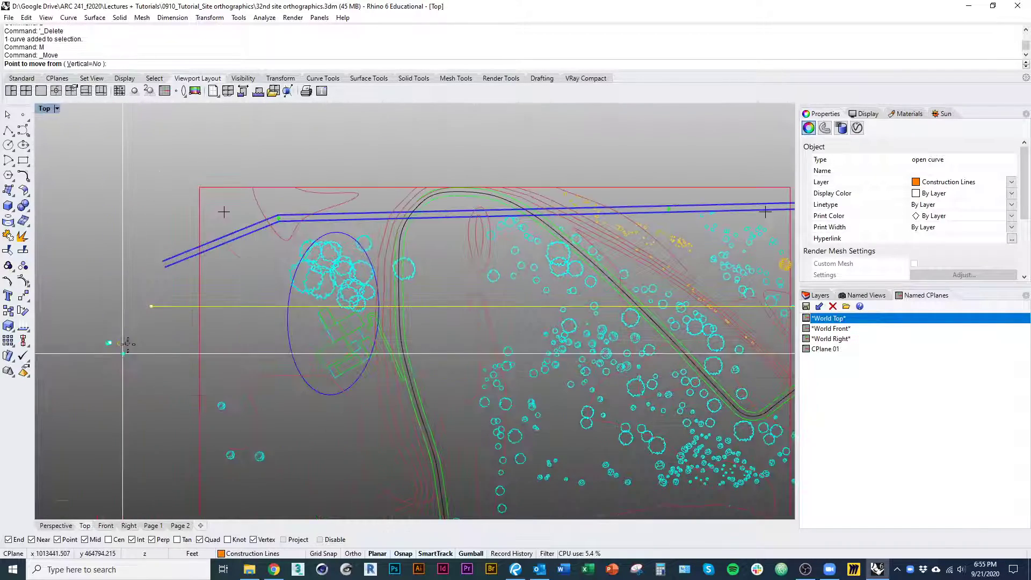
pyautogui.moveTo(99, 324); pyautogui.dragTo(208, 286, button='right')
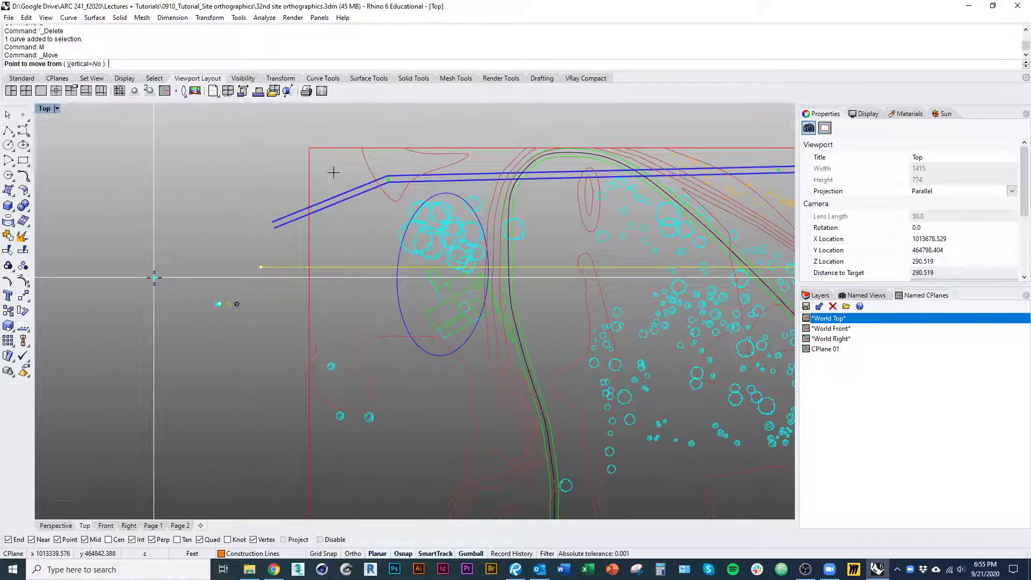
pyautogui.click(154, 278)
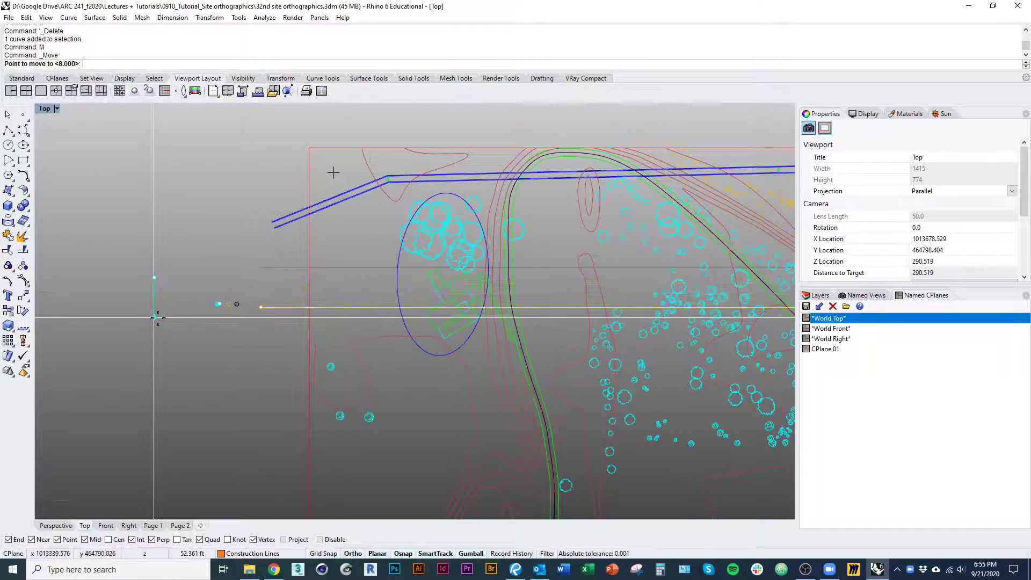
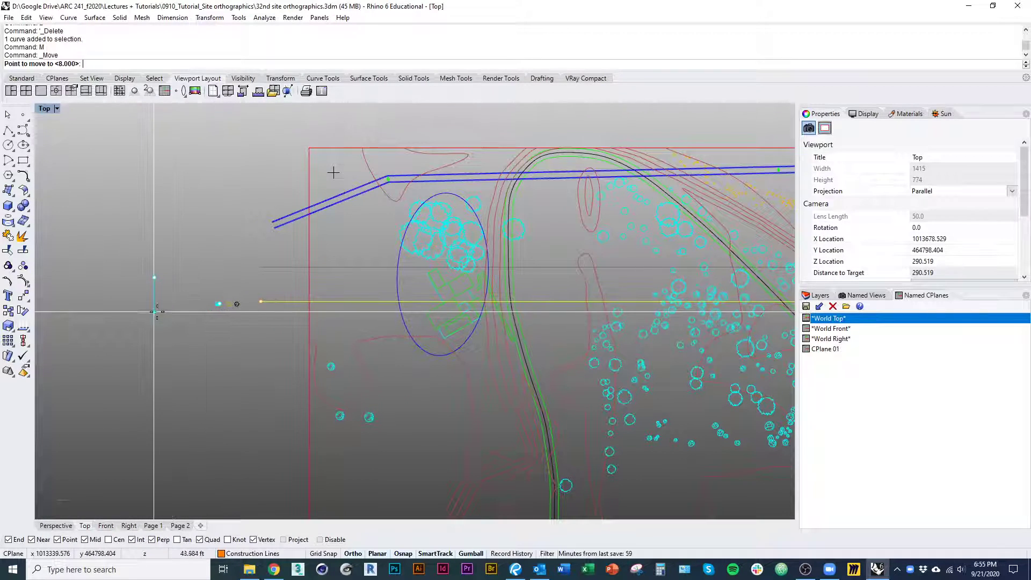
# Move the horizontal section line straight down so that it passes just south of the house while still crossing the ellipse
pyautogui.keyDown('shift'); pyautogui.click(157, 312); pyautogui.keyUp('shift')
pyautogui.scroll(8, 434, 331)
pyautogui.moveTo(434, 330); pyautogui.dragTo(297, 409, button='right')
pyautogui.scroll(5, 394, 339)
pyautogui.moveTo(722, 326); pyautogui.dragTo(506, 387, button='right')
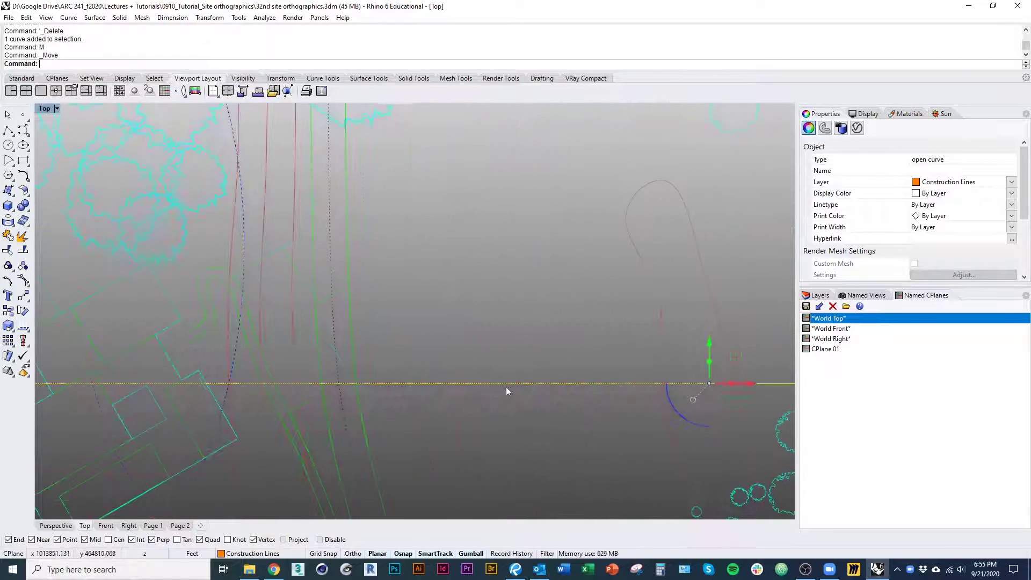
pyautogui.scroll(-3, 511, 384)
pyautogui.moveTo(666, 348); pyautogui.dragTo(605, 332)
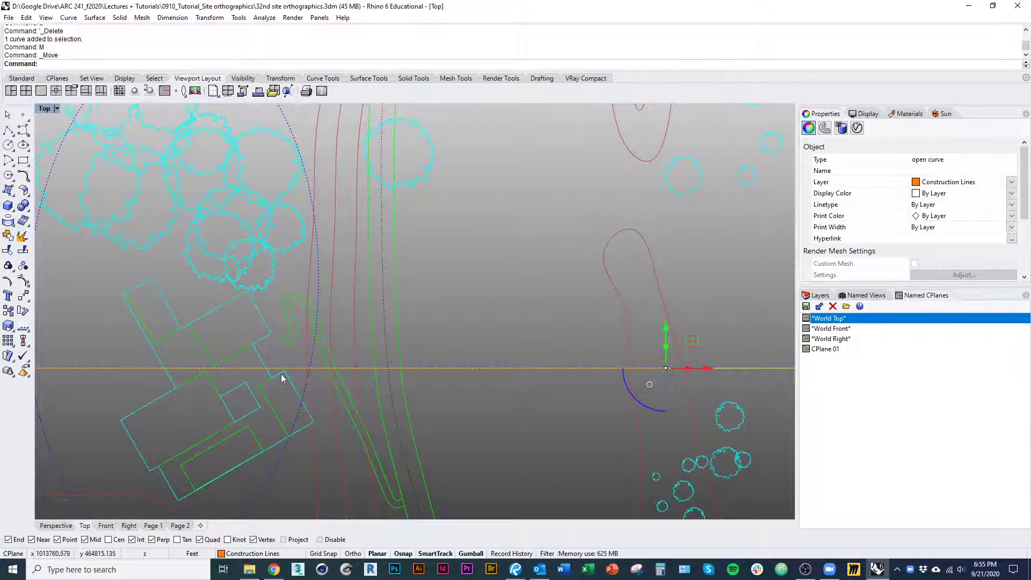
pyautogui.scroll(-3, 217, 375)
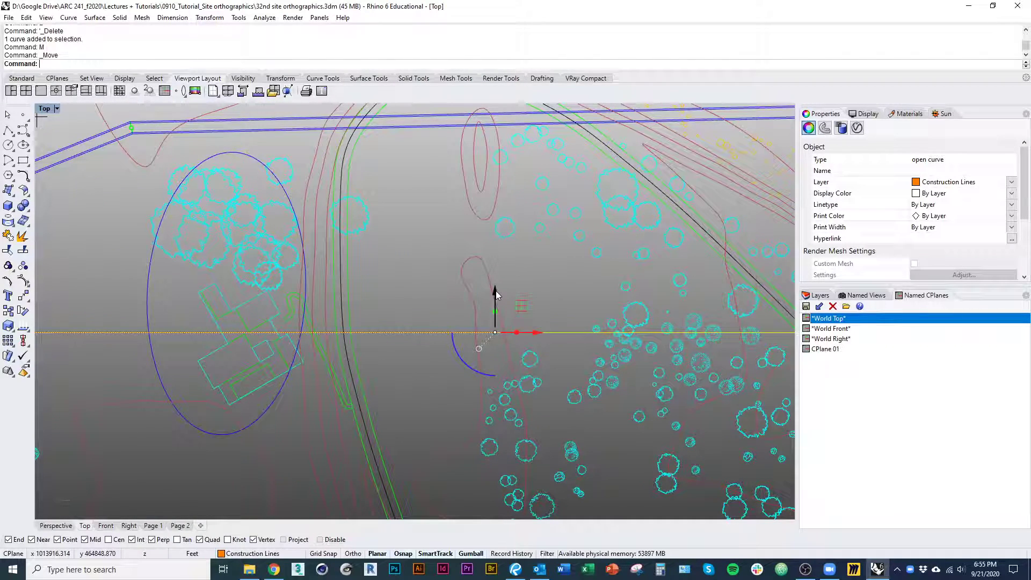
pyautogui.moveTo(496, 294); pyautogui.dragTo(490, 373)
pyautogui.scroll(-3, 356, 405)
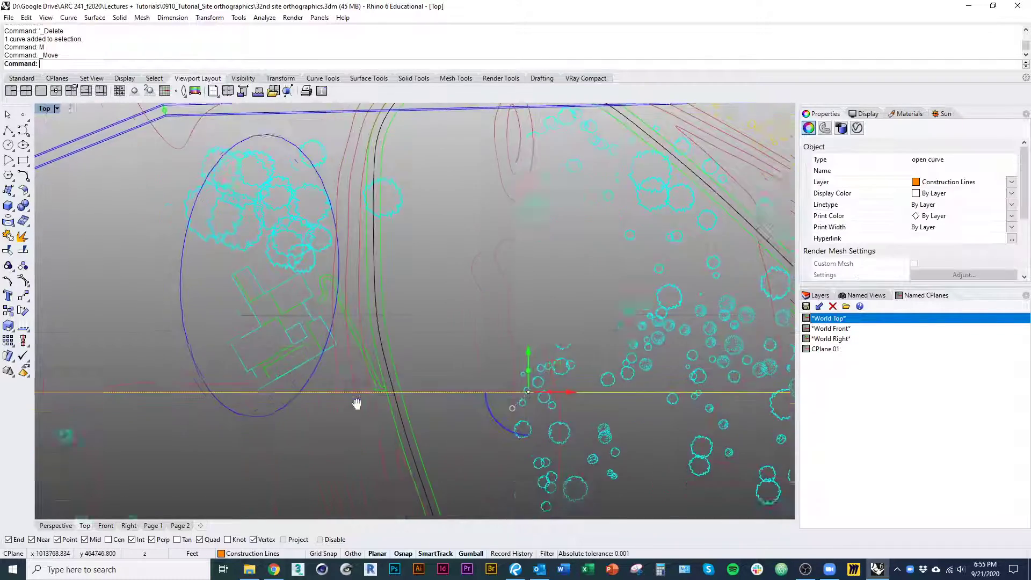
pyautogui.scroll(-4, 269, 424)
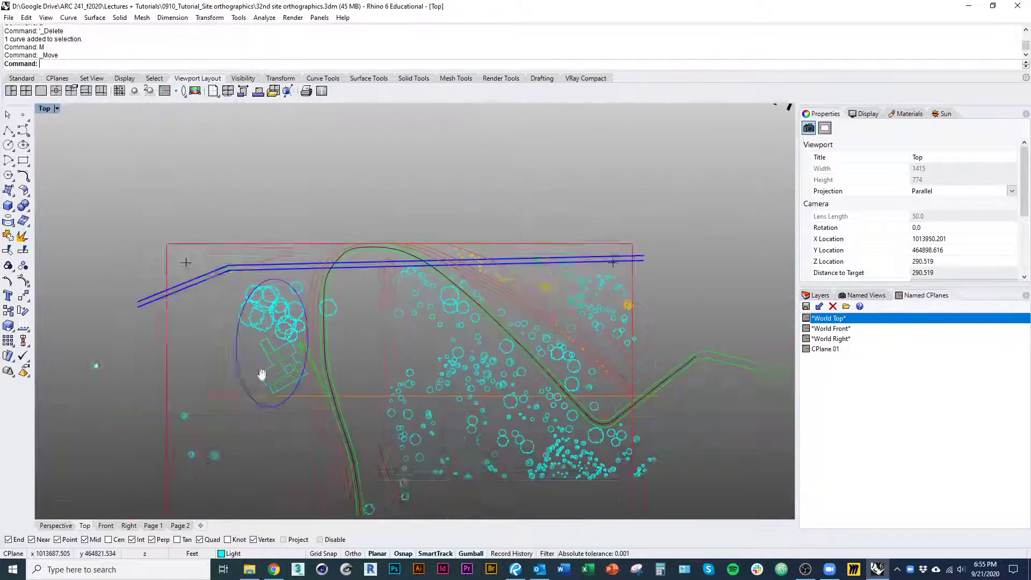
# Copy the section line straight up to a position just north of the site boundary
pyautogui.click(139, 490)
pyautogui.write('Copy')
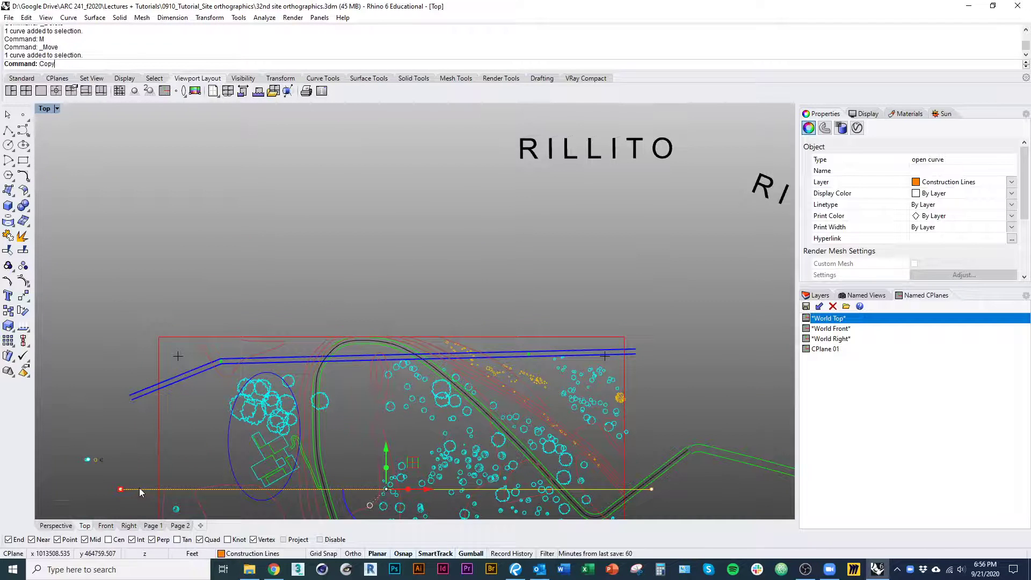
pyautogui.press('Return')
pyautogui.click(122, 489)
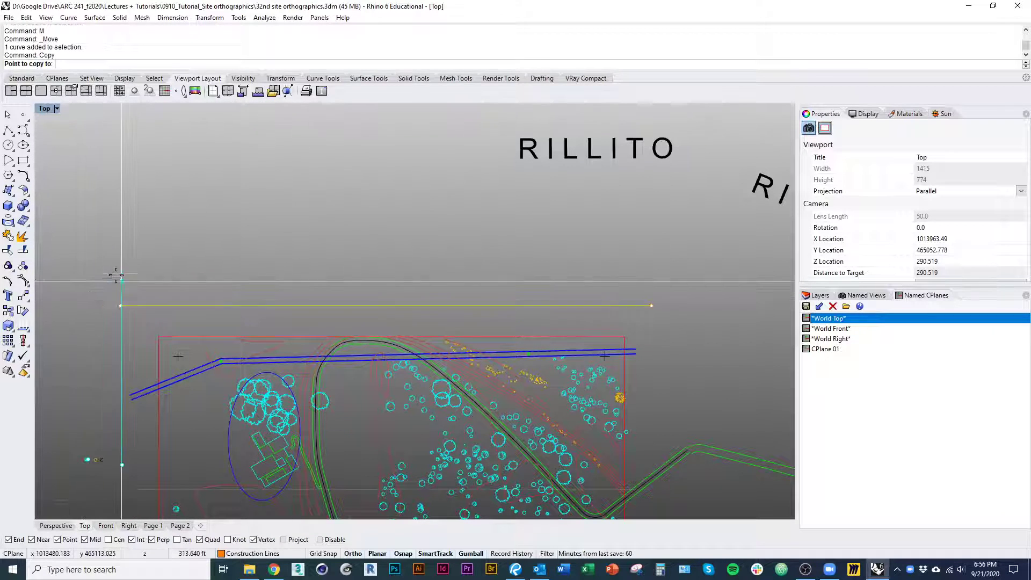
pyautogui.click(121, 299)
pyautogui.scroll(5, 226, 425)
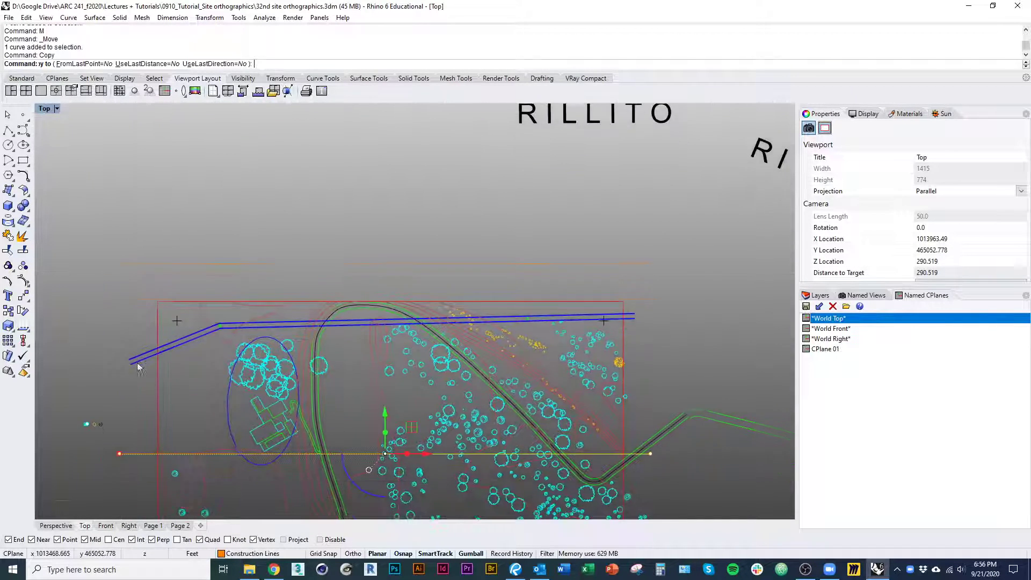
pyautogui.press('Return')
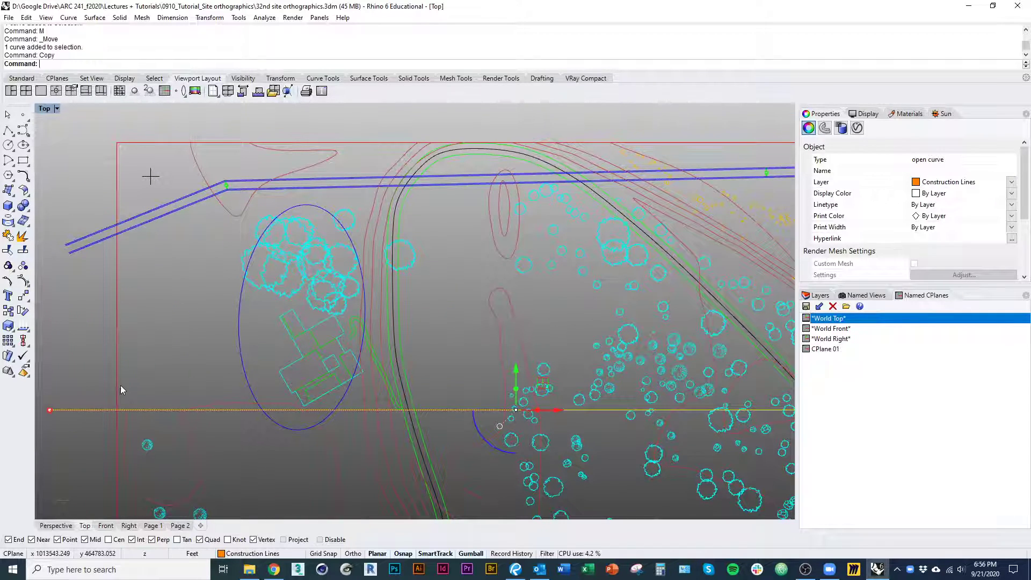
# Make Construction Lines the current layer and draw a vertical line from the section line's west boundary intersection up to the copied horizontal line
pyautogui.scroll(-1, 120, 385)
pyautogui.click(819, 297)
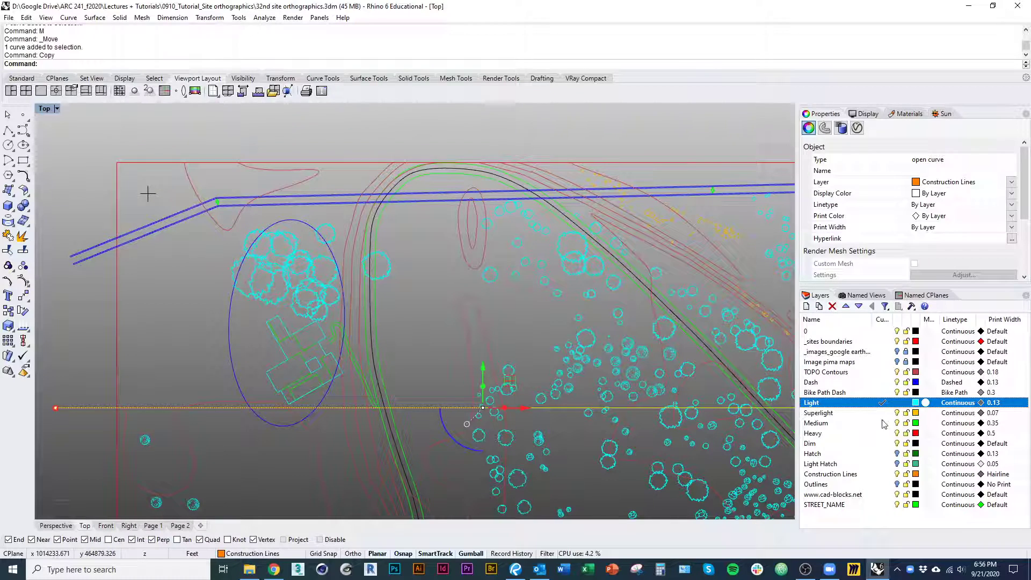
pyautogui.click(884, 475)
pyautogui.moveTo(556, 445); pyautogui.dragTo(612, 447, button='right')
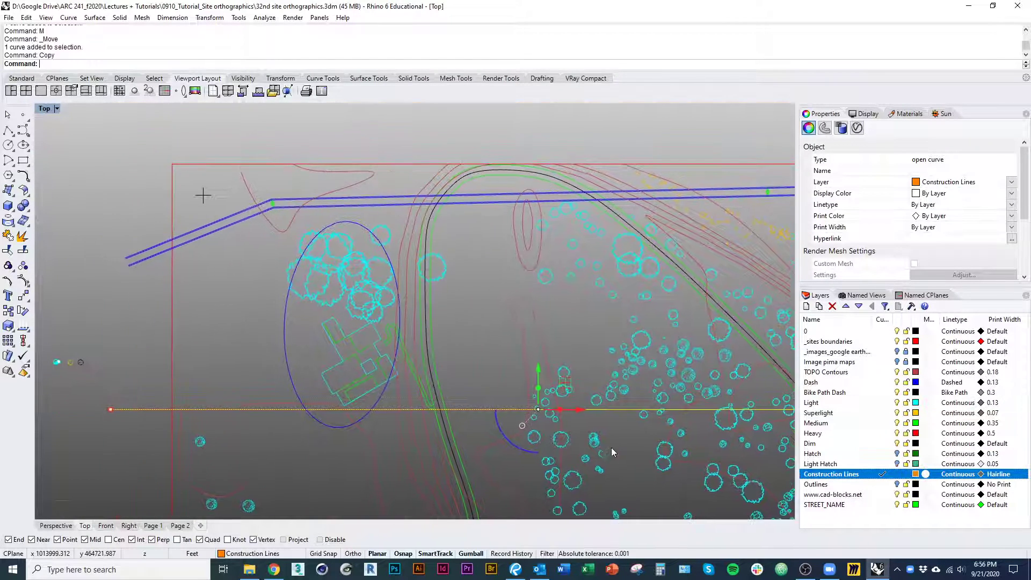
pyautogui.write('Line')
pyautogui.press('Return')
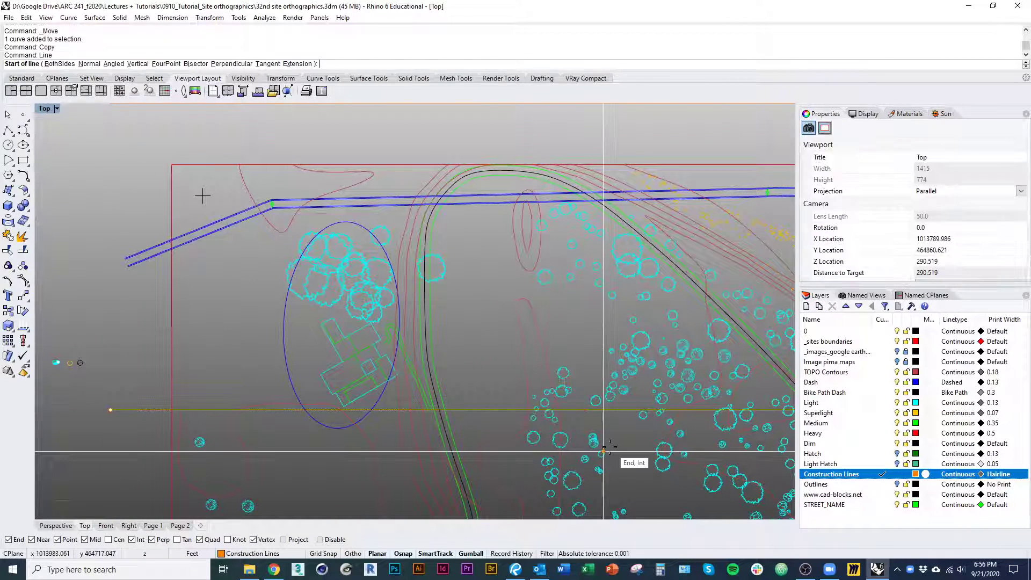
pyautogui.click(172, 410)
pyautogui.scroll(-2, 198, 405)
pyautogui.moveTo(197, 405); pyautogui.dragTo(196, 475, button='right')
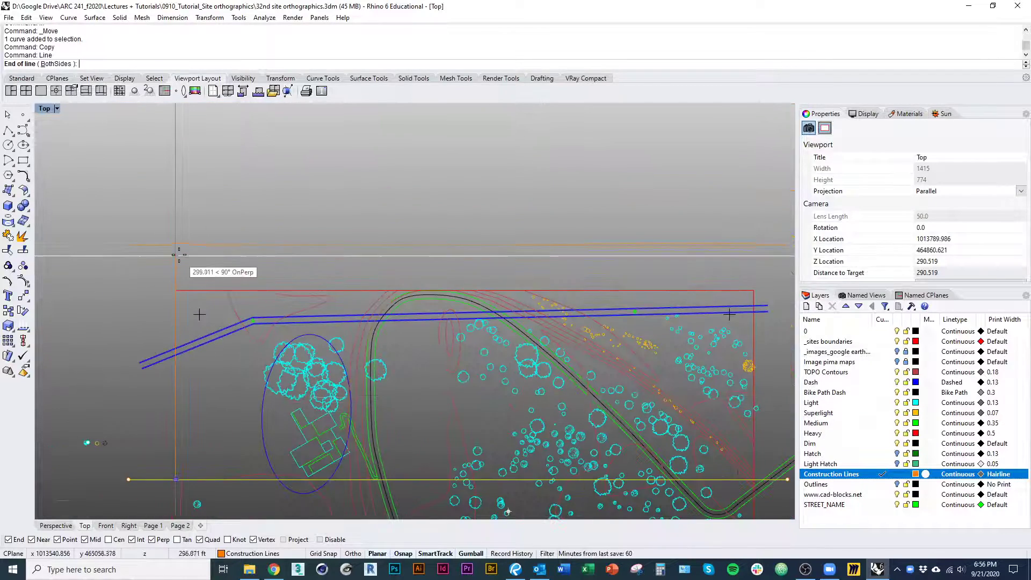
pyautogui.click(176, 277)
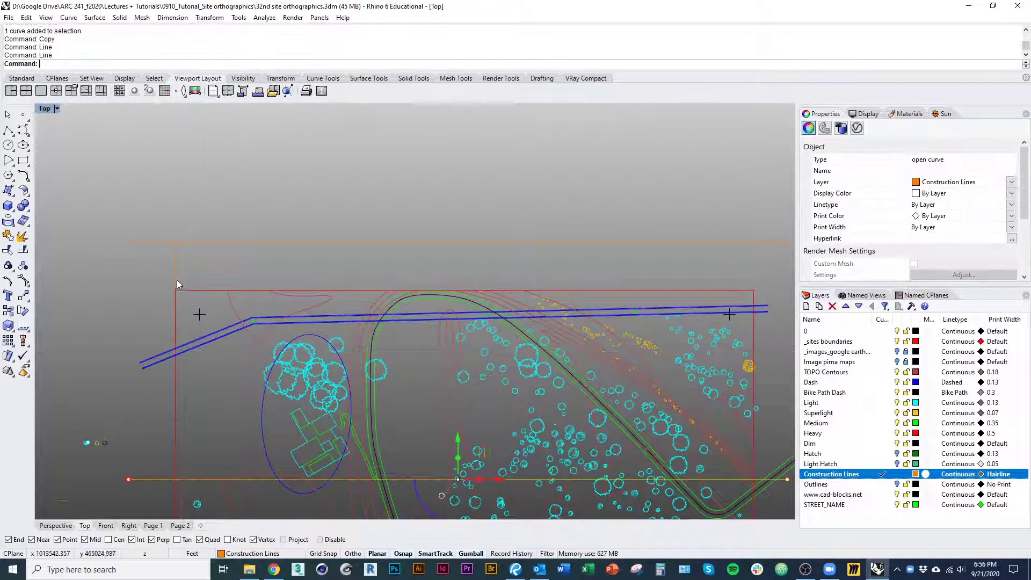
# Copy the vertical projection line from its base to the section line's contour intersections on the western part of the site, around the house
pyautogui.scroll(5, 161, 428)
pyautogui.write('co')
pyautogui.press('Return')
pyautogui.click(146, 436)
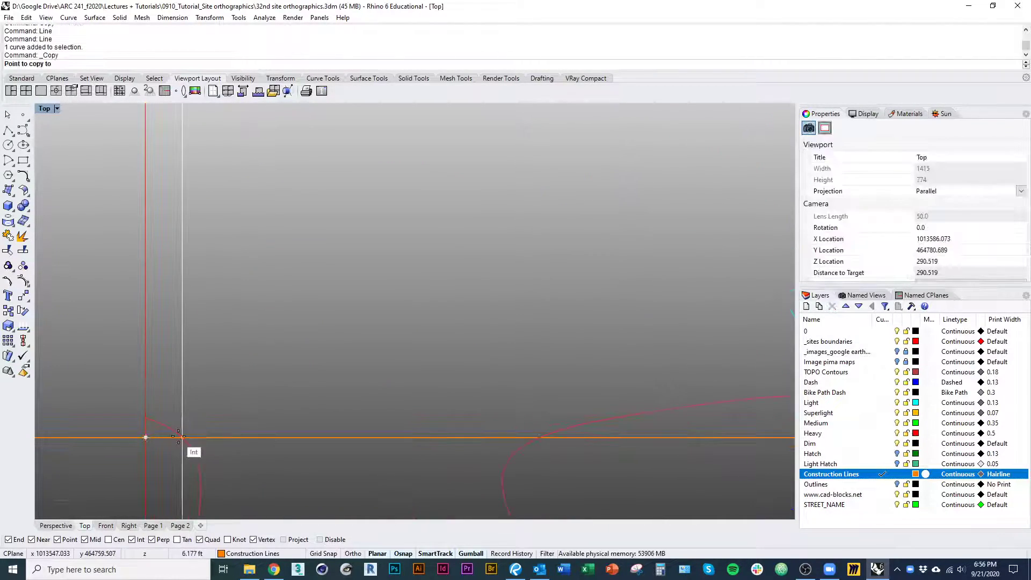
pyautogui.click(181, 436)
pyautogui.scroll(-4, 179, 429)
pyautogui.click(399, 429)
pyautogui.moveTo(400, 429); pyautogui.dragTo(93, 426, button='right')
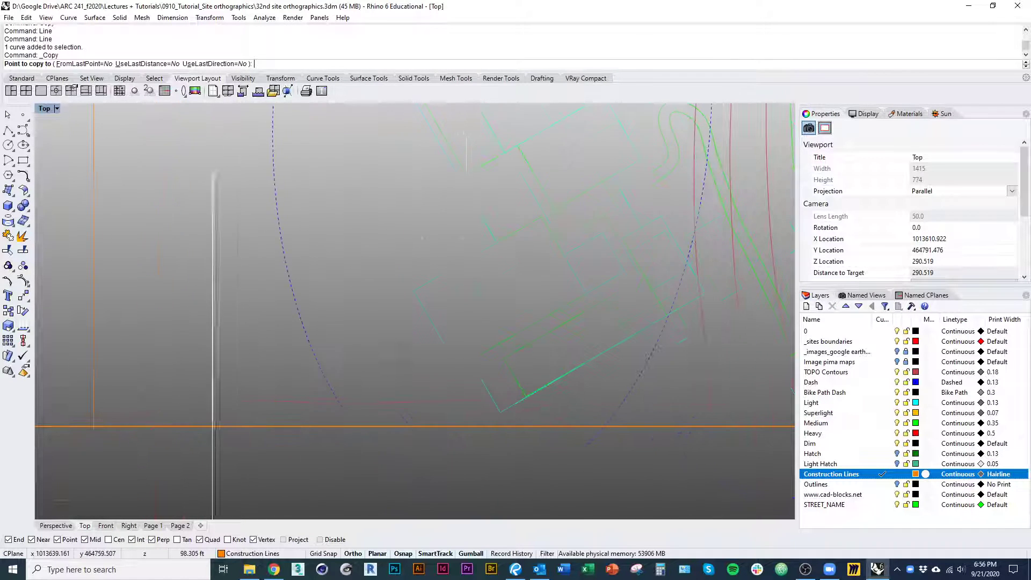
pyautogui.click(491, 428)
pyautogui.moveTo(494, 428); pyautogui.dragTo(179, 423, button='right')
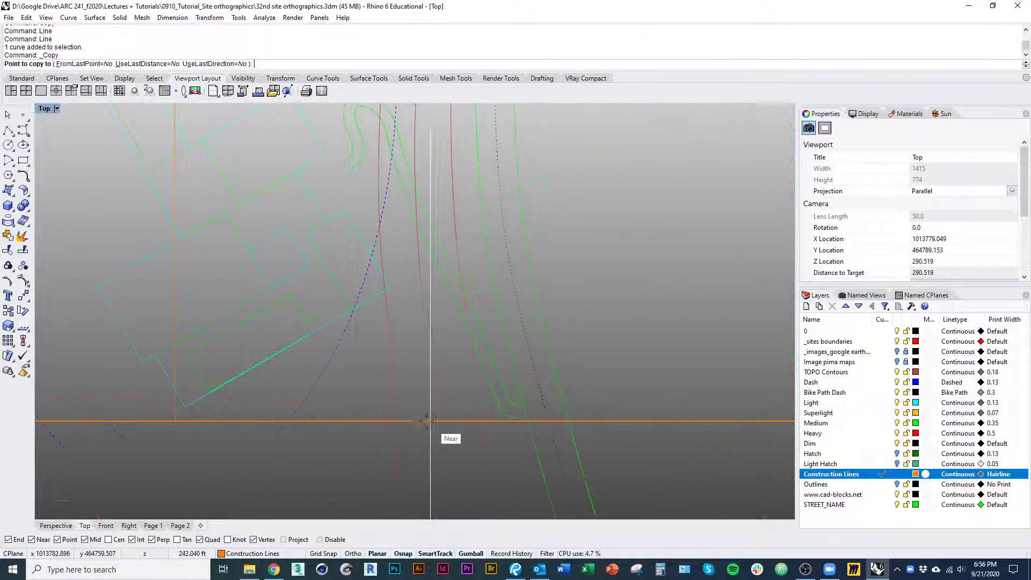
pyautogui.click(395, 423)
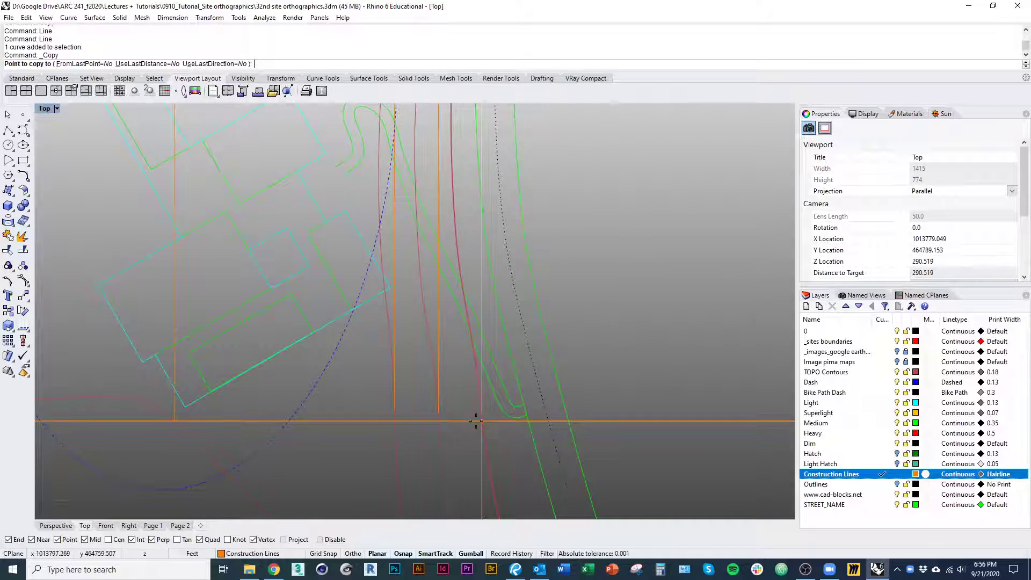
# Continue copying the projection line to the contour intersections across the middle of the site and past the diagonal path
pyautogui.scroll(-6, 476, 421)
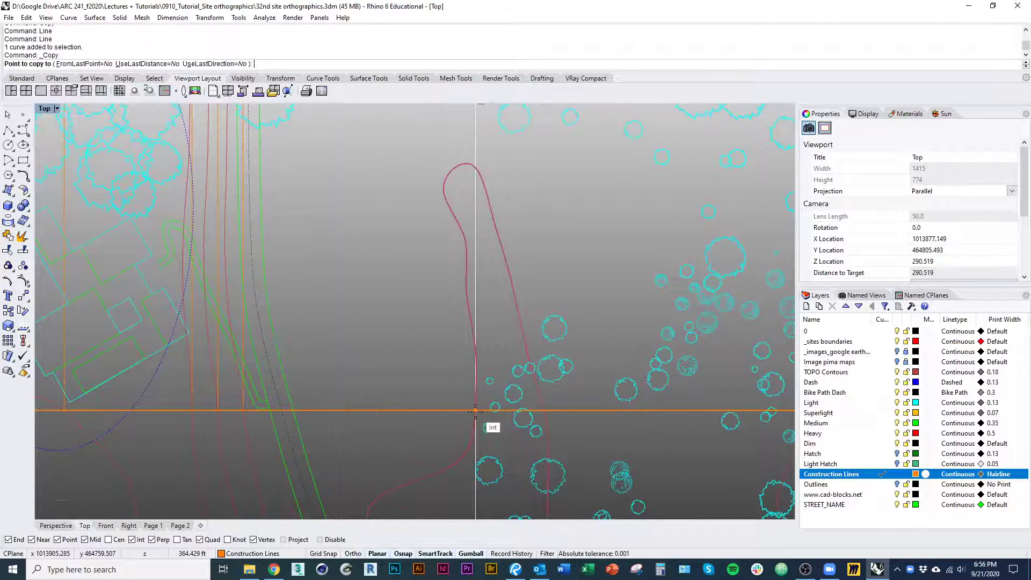
pyautogui.moveTo(597, 423); pyautogui.dragTo(273, 413, button='right')
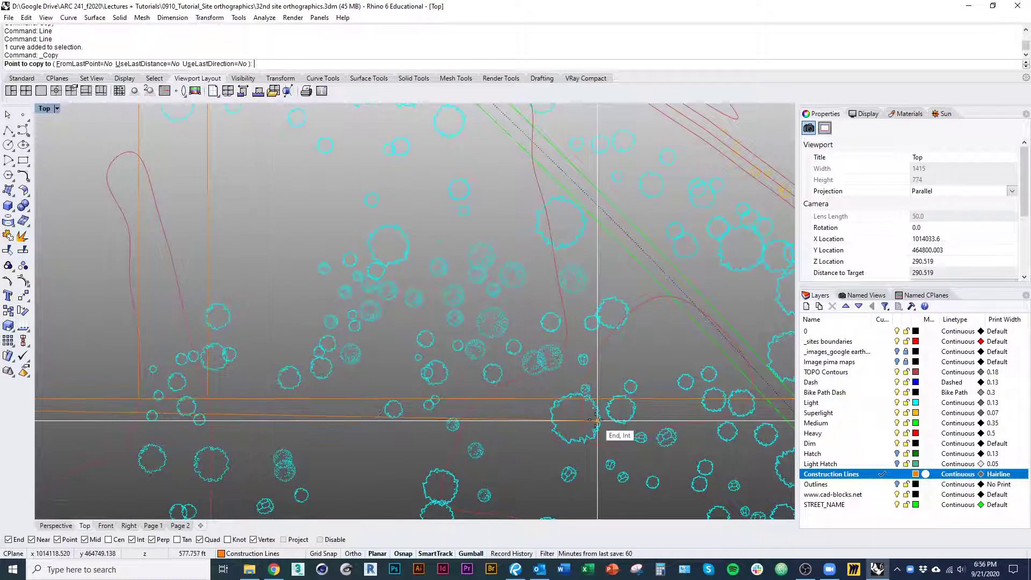
pyautogui.scroll(8, 484, 411)
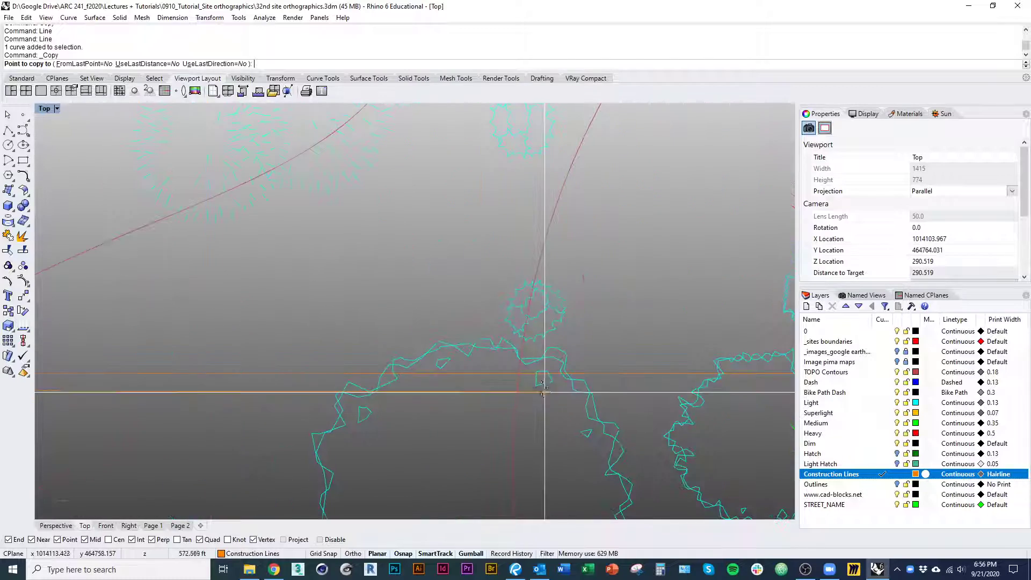
pyautogui.scroll(-8, 538, 384)
pyautogui.moveTo(583, 443); pyautogui.dragTo(339, 419, button='right')
pyautogui.scroll(8, 518, 344)
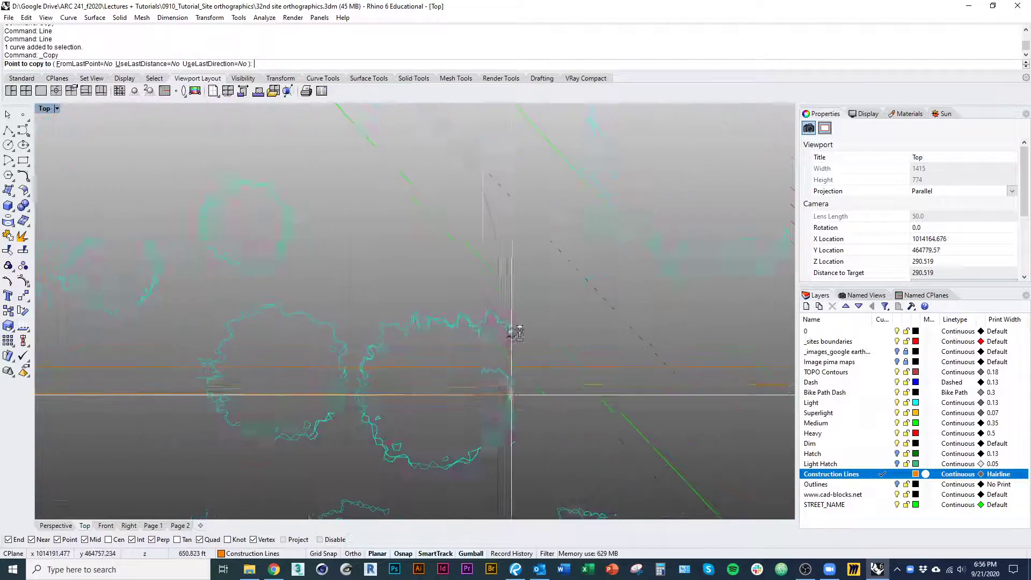
pyautogui.scroll(-6, 489, 396)
pyautogui.scroll(6, 441, 401)
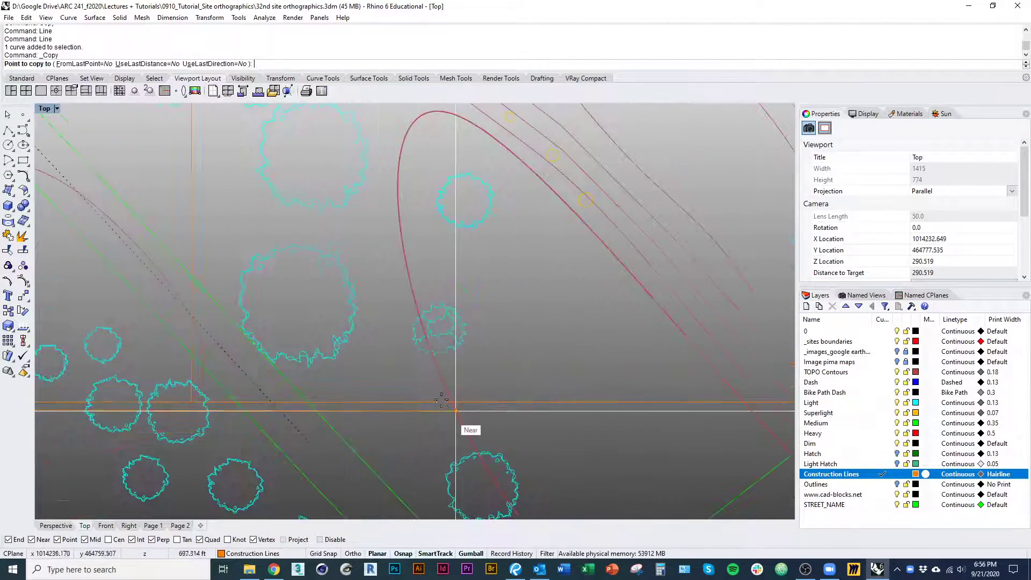
pyautogui.scroll(3, 455, 411)
pyautogui.click(454, 399)
# Place the remaining projection line copies at the easternmost contour crossings and the east site boundary, and finish copying
pyautogui.scroll(-7, 455, 400)
pyautogui.moveTo(543, 423); pyautogui.dragTo(350, 436, button='right')
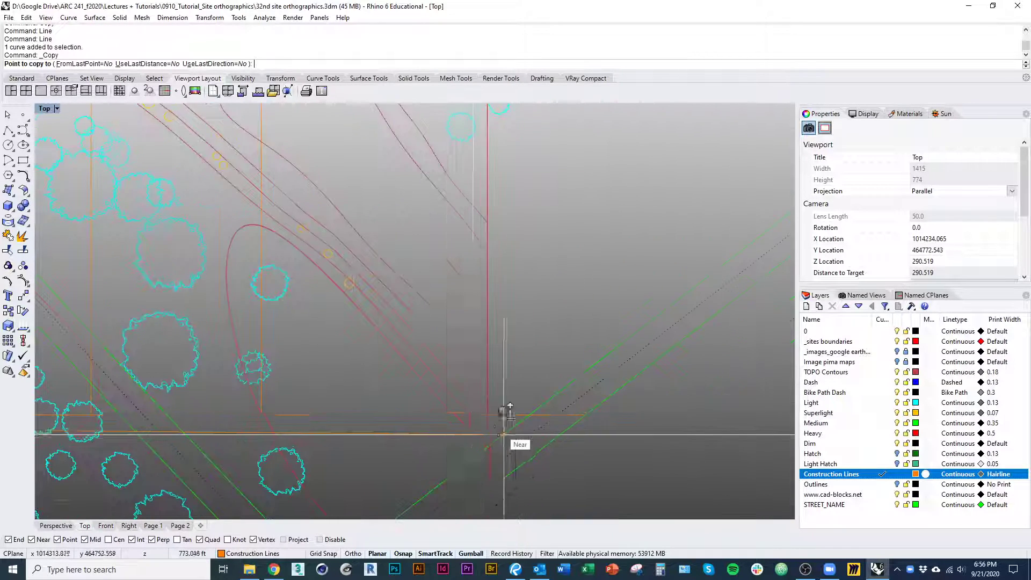
pyautogui.scroll(5, 503, 433)
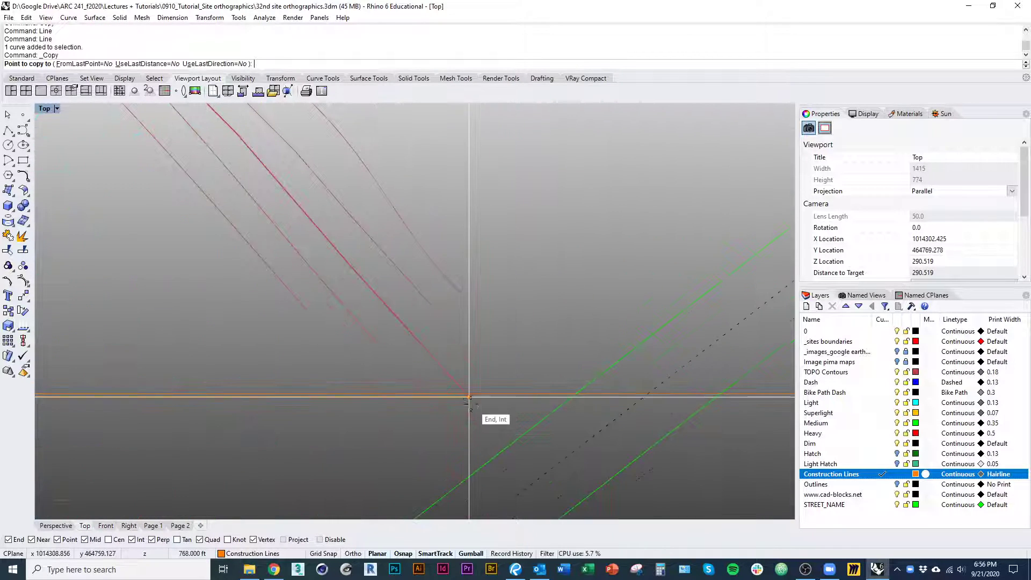
pyautogui.click(423, 394)
pyautogui.click(466, 394)
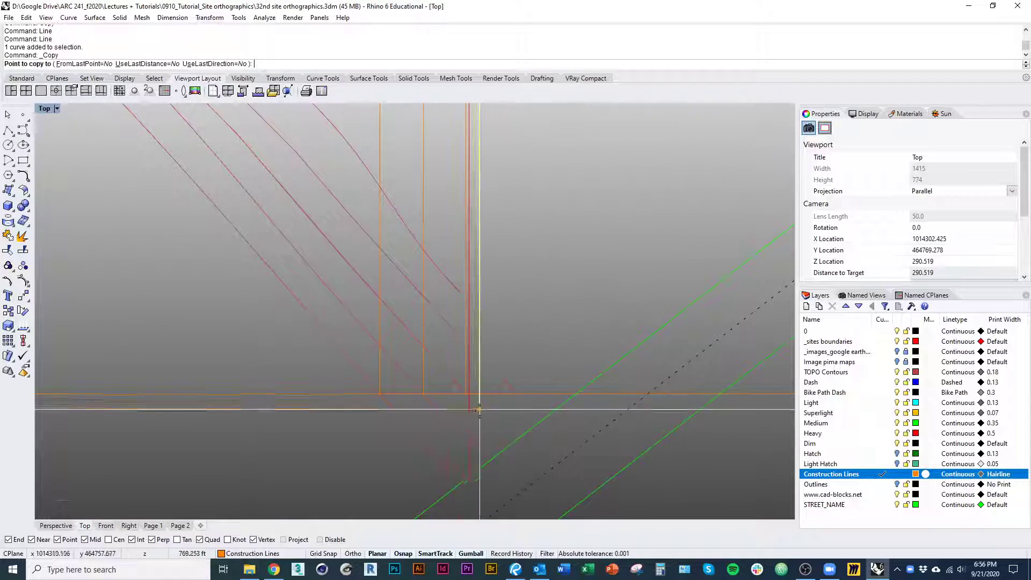
pyautogui.press('Return')
# Offset the horizontal line north of the site upward by 2 ft
pyautogui.scroll(-5, 477, 453)
pyautogui.scroll(-5, 477, 453)
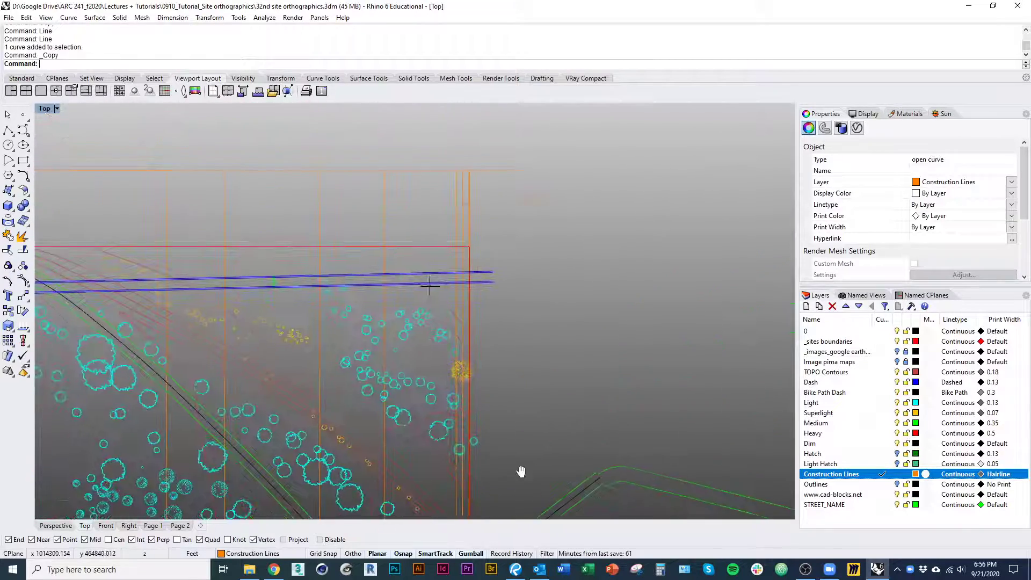
pyautogui.moveTo(486, 400); pyautogui.dragTo(525, 366, button='right')
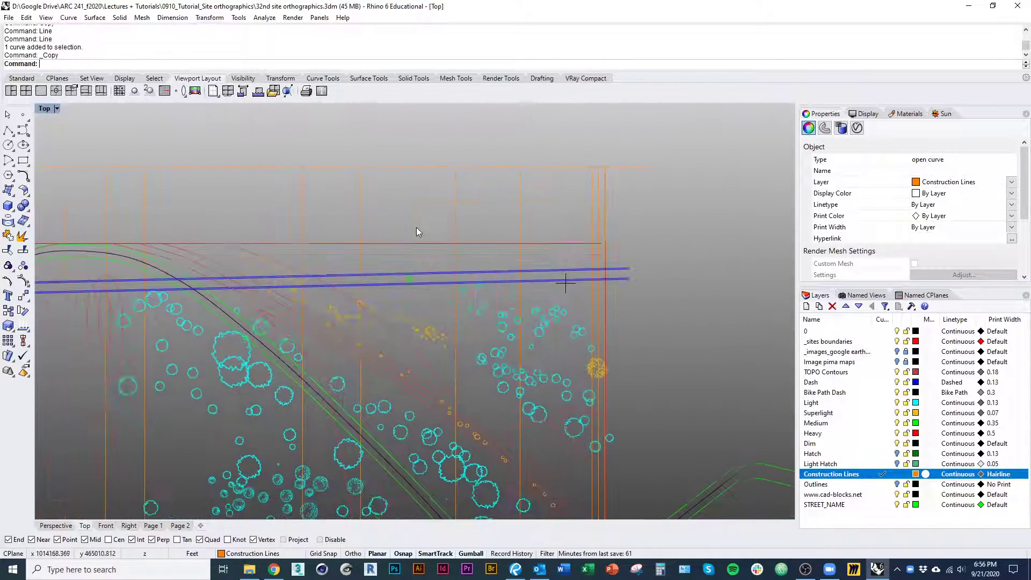
pyautogui.click(400, 168)
pyautogui.moveTo(460, 394); pyautogui.dragTo(380, 254, button='right')
pyautogui.moveTo(513, 408); pyautogui.dragTo(539, 396, button='right')
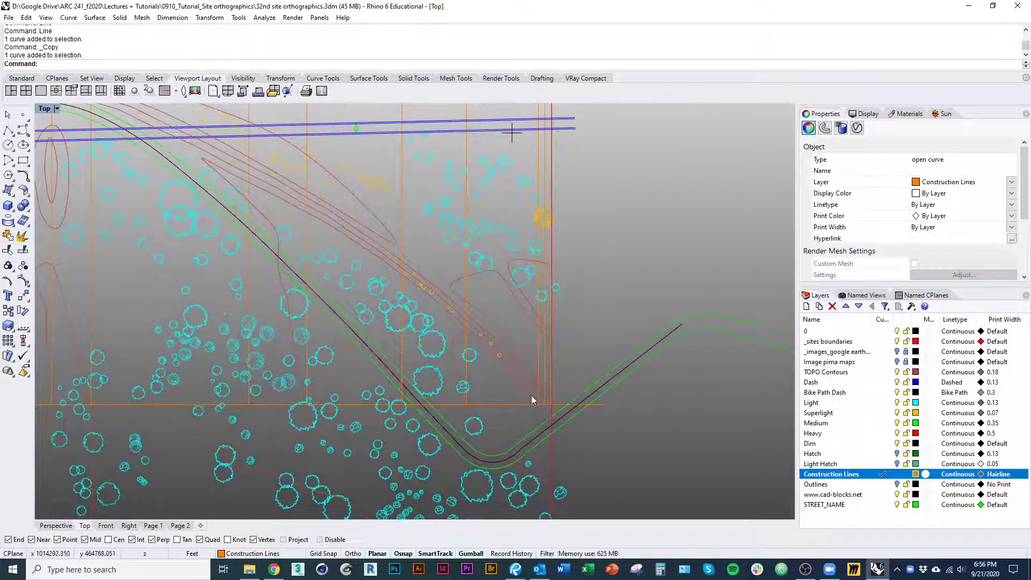
pyautogui.moveTo(468, 215); pyautogui.dragTo(494, 395, button='right')
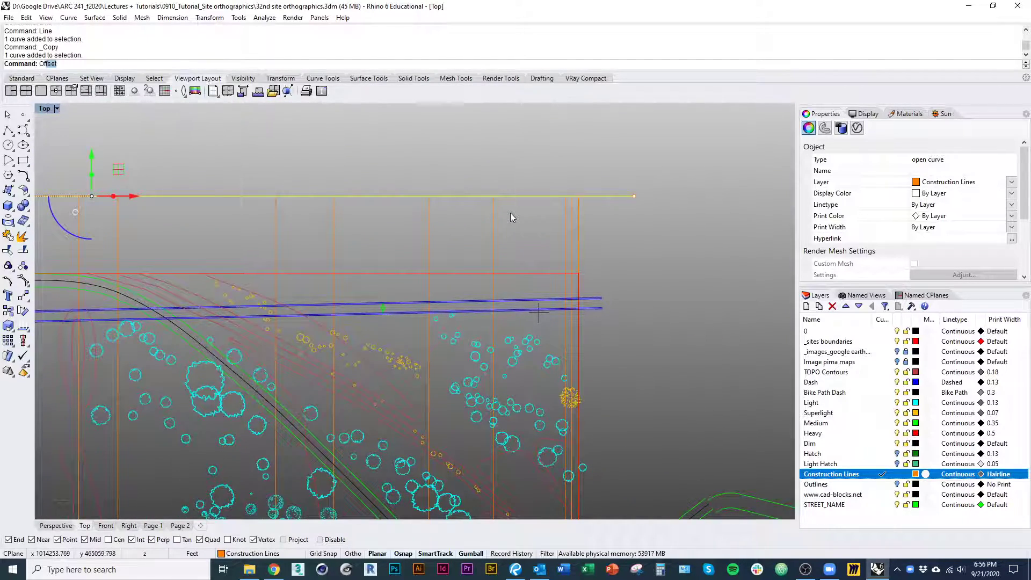
pyautogui.press('Return')
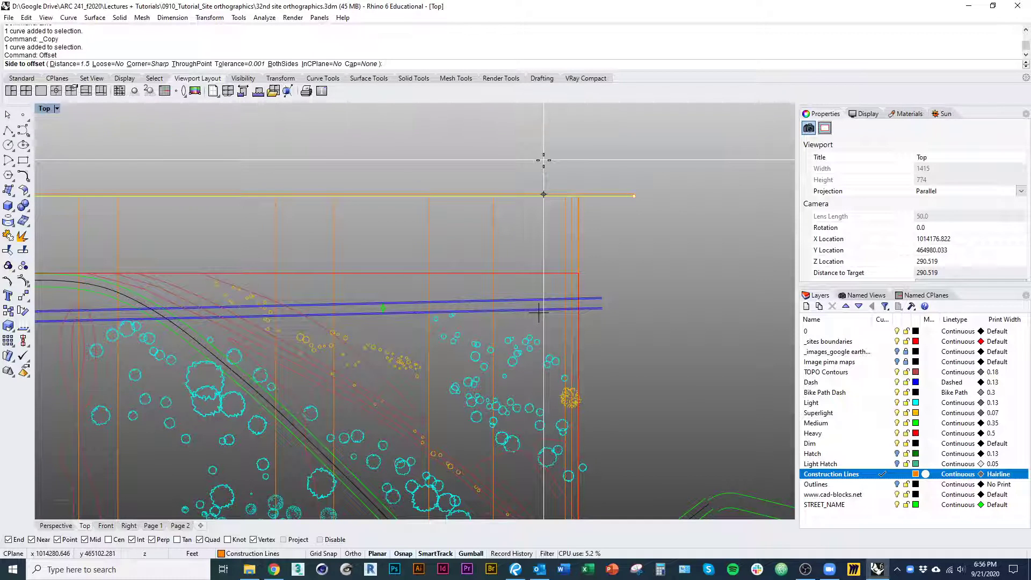
pyautogui.write('2')
pyautogui.press('Return')
pyautogui.click(551, 177)
pyautogui.moveTo(544, 194); pyautogui.dragTo(560, 260, button='right')
# Copy the offset line upward eight times at 2 ft intervals to build the stack of elevation lines
pyautogui.scroll(2, 560, 260)
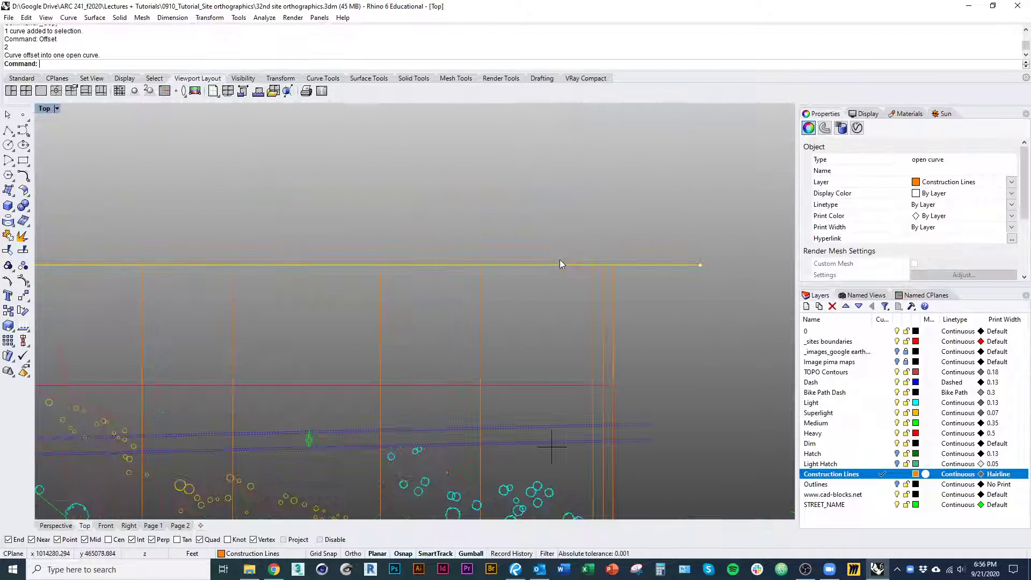
pyautogui.click(561, 262)
pyautogui.write('co')
pyautogui.press('Return')
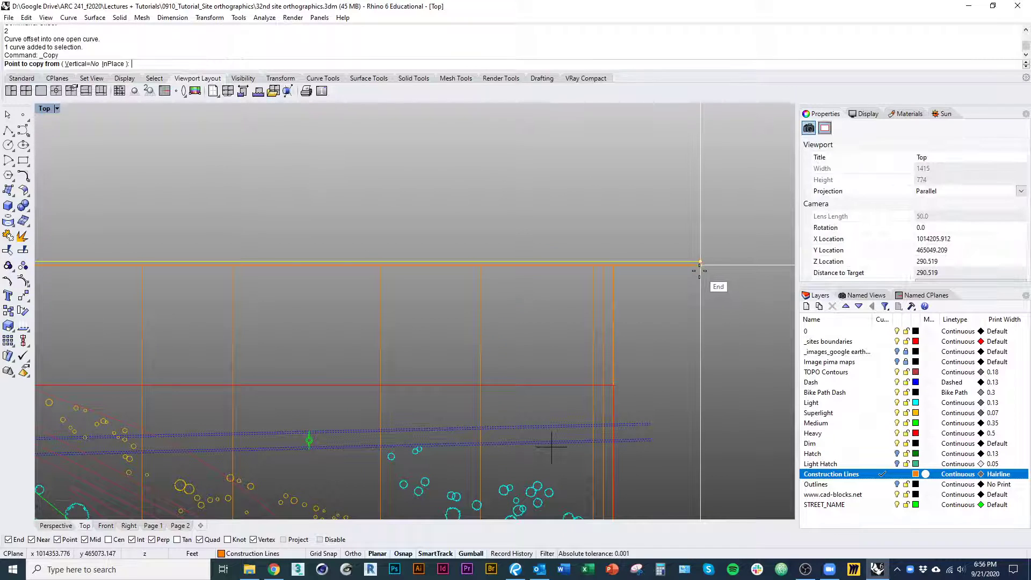
pyautogui.click(701, 266)
pyautogui.scroll(3, 690, 331)
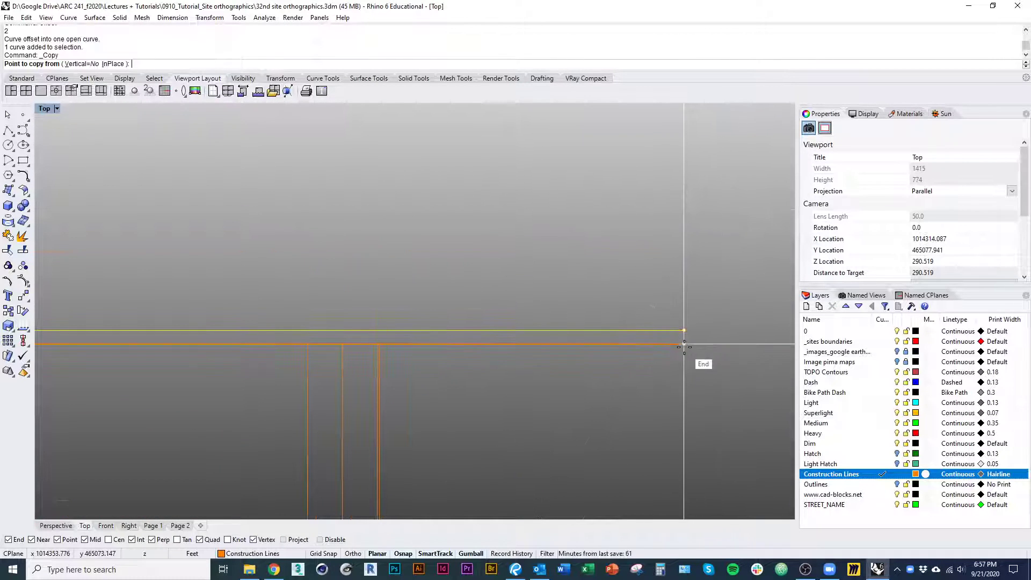
pyautogui.click(684, 331)
pyautogui.click(685, 317)
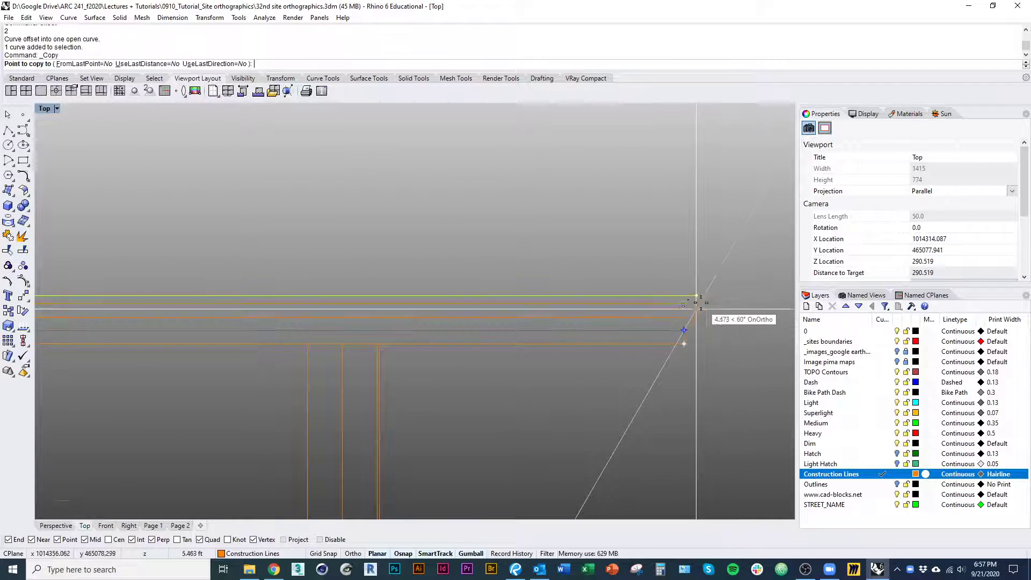
pyautogui.click(688, 303)
pyautogui.click(687, 290)
pyautogui.click(687, 275)
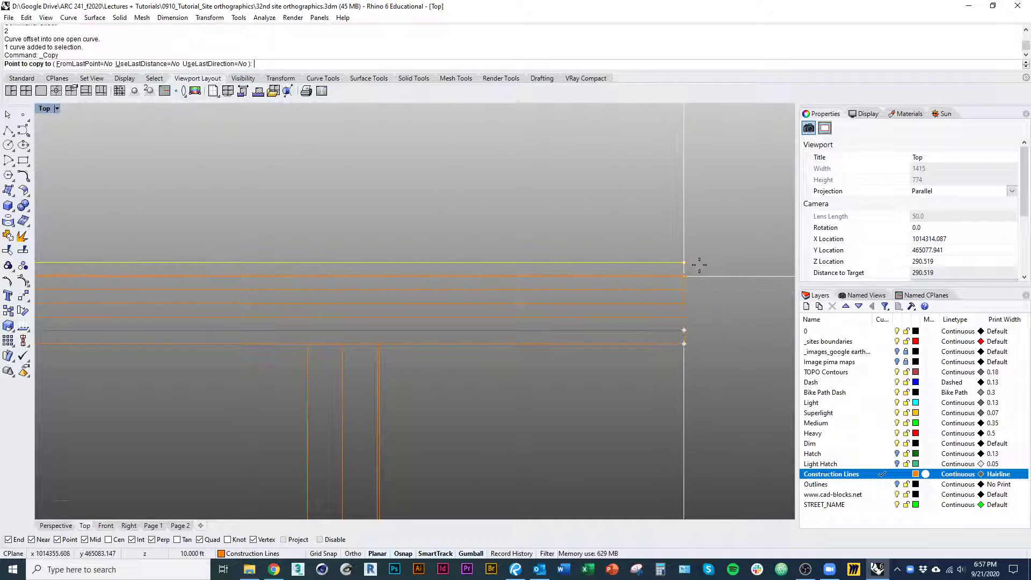
pyautogui.click(688, 262)
pyautogui.click(687, 249)
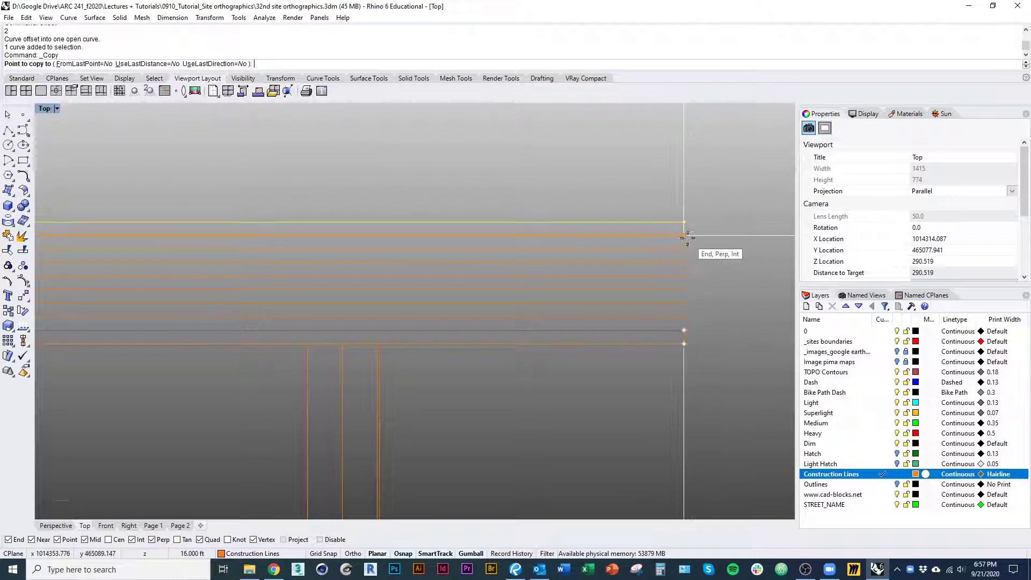
pyautogui.click(686, 236)
pyautogui.rightClick(698, 258)
# Stretch the upper end of the east boundary projection line vertically past the topmost elevation line
pyautogui.scroll(-12, 698, 258)
pyautogui.moveTo(647, 396); pyautogui.dragTo(594, 295, button='right')
pyautogui.scroll(6, 590, 307)
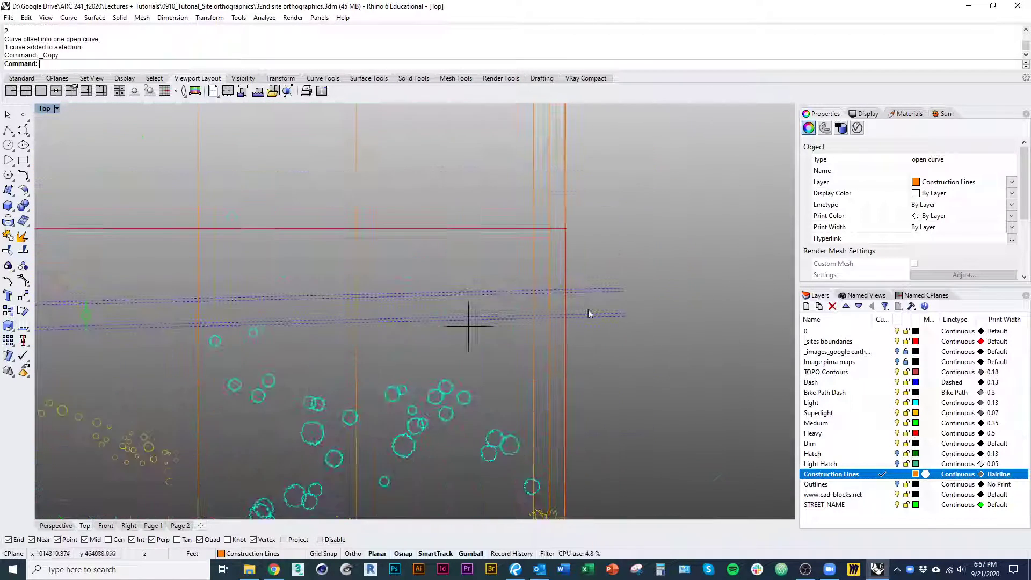
pyautogui.click(566, 218)
pyautogui.moveTo(575, 212); pyautogui.dragTo(574, 375, button='right')
pyautogui.moveTo(586, 277); pyautogui.dragTo(552, 371, button='right')
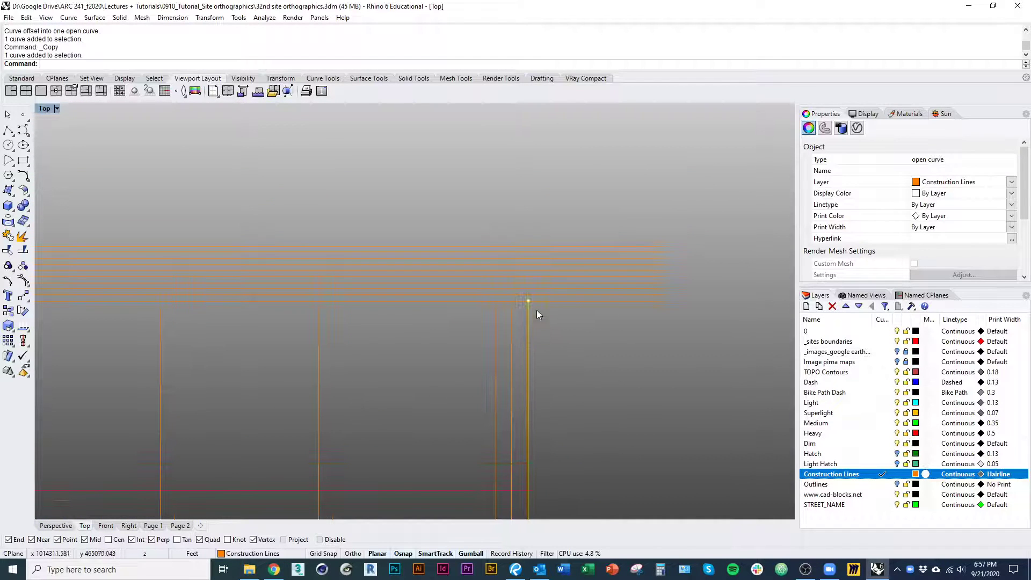
pyautogui.click(530, 302)
pyautogui.moveTo(529, 302); pyautogui.dragTo(530, 128)
pyautogui.moveTo(556, 257); pyautogui.dragTo(547, 290, button='right')
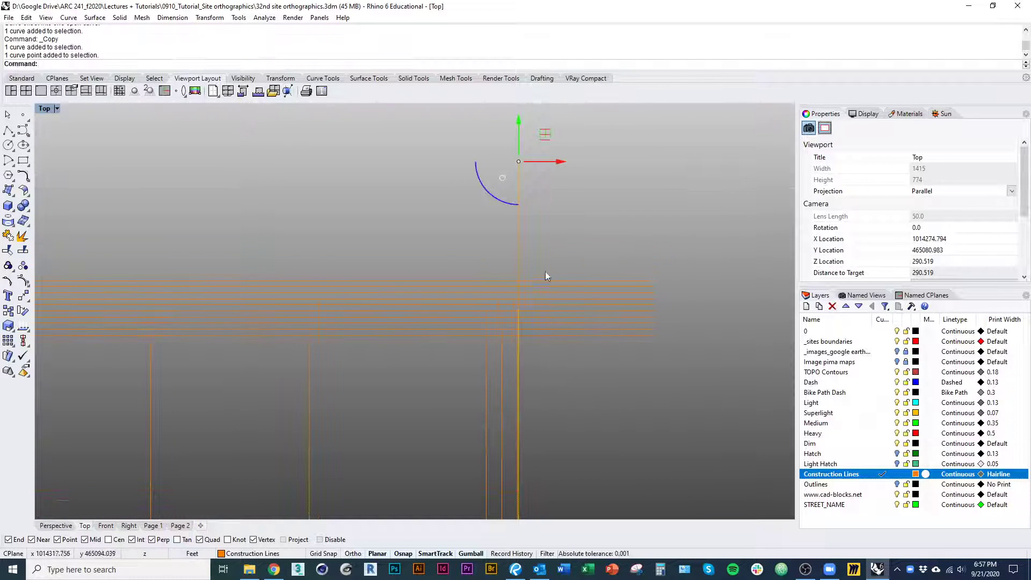
# Trim the elevation line ends that extend east of the east boundary projection line
pyautogui.click(518, 230)
pyautogui.hotkey('ctrl', 't')
pyautogui.moveTo(587, 239); pyautogui.dragTo(542, 349)
pyautogui.rightClick(538, 296)
pyautogui.moveTo(538, 296); pyautogui.dragTo(571, 295, button='right')
pyautogui.click(551, 247)
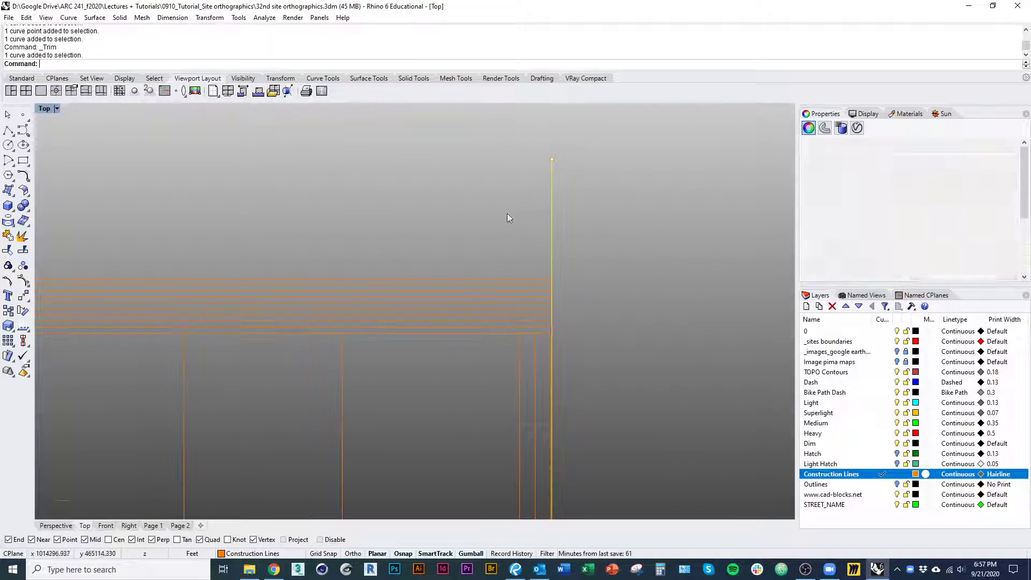
# Stretch the upper end of the west boundary projection line vertically past the topmost elevation line
pyautogui.moveTo(508, 214); pyautogui.dragTo(515, 193, button='right')
pyautogui.moveTo(558, 308); pyautogui.dragTo(753, 306, button='right')
pyautogui.scroll(-3, 634, 272)
pyautogui.scroll(-5, 569, 325)
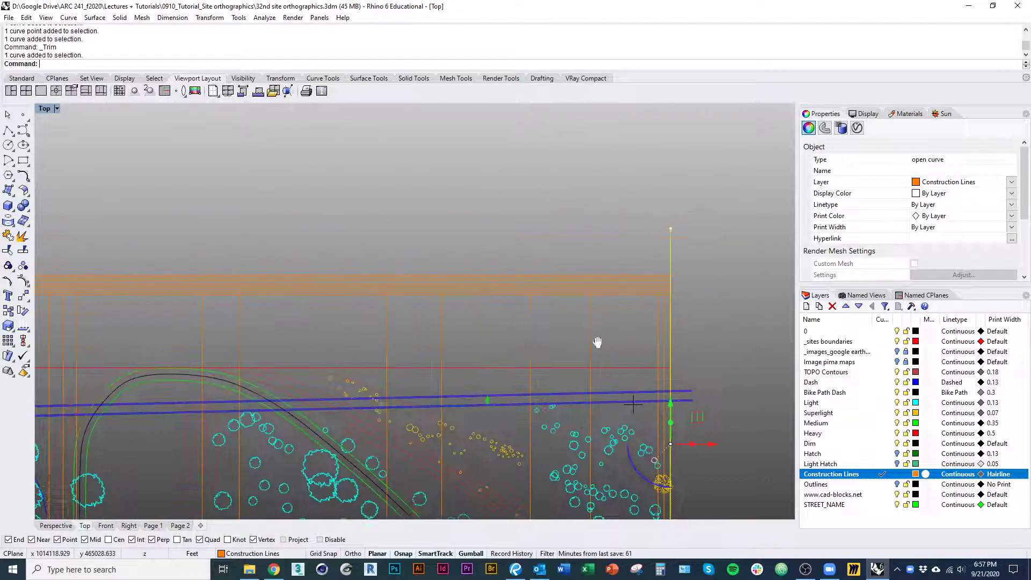
pyautogui.moveTo(599, 343); pyautogui.dragTo(563, 367, button='right')
pyautogui.click(368, 307)
pyautogui.scroll(4, 369, 294)
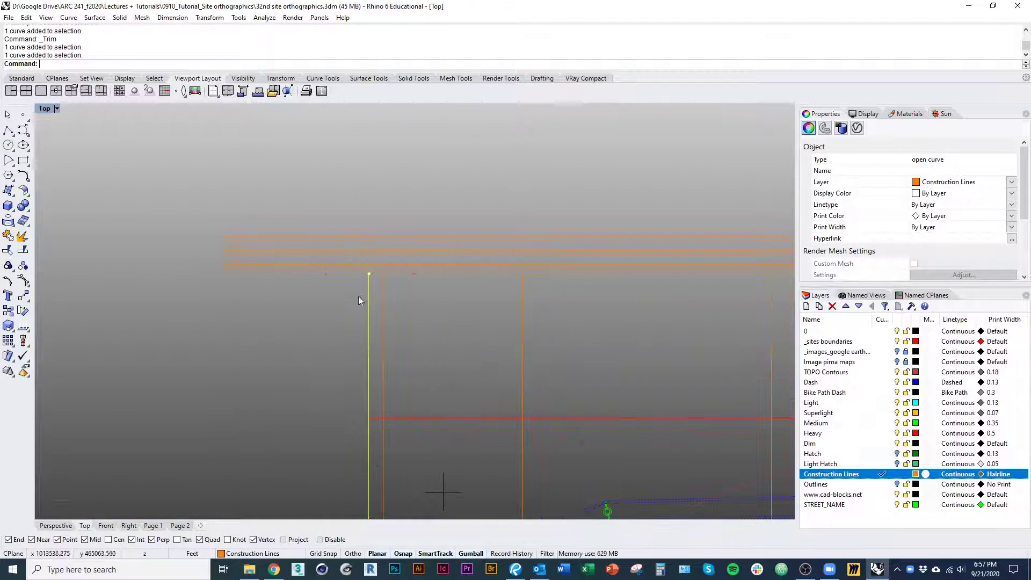
pyautogui.moveTo(357, 296)
pyautogui.mouseDown()
pyautogui.moveTo(373, 266)
pyautogui.moveTo(369, 163)
pyautogui.mouseUp()
# Trim the elevation line ends that extend west of the west boundary projection line
pyautogui.moveTo(306, 334); pyautogui.dragTo(148, 202)
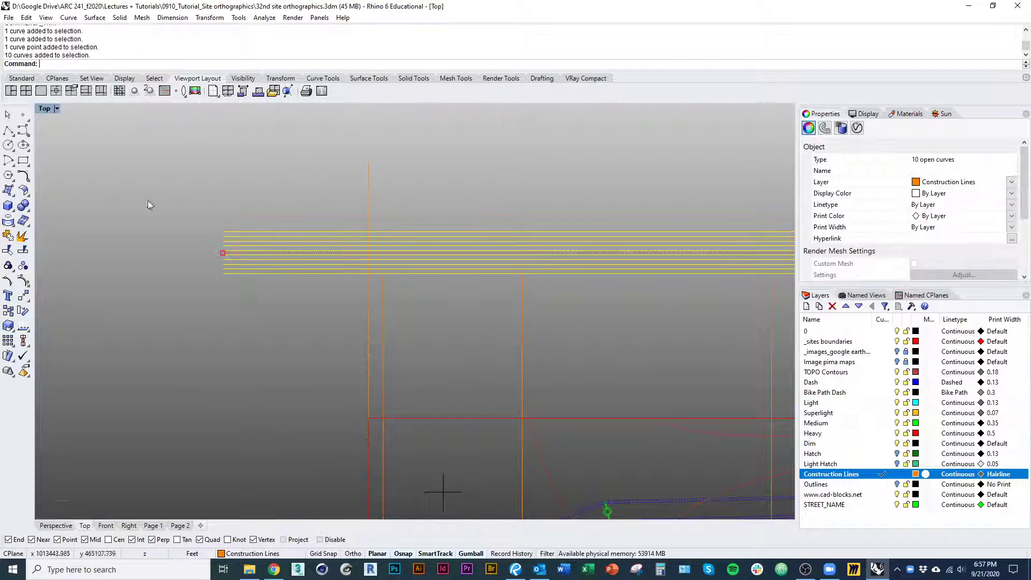
pyautogui.moveTo(414, 181); pyautogui.dragTo(320, 156)
pyautogui.hotkey('ctrl', 't')
pyautogui.moveTo(308, 296); pyautogui.dragTo(208, 176)
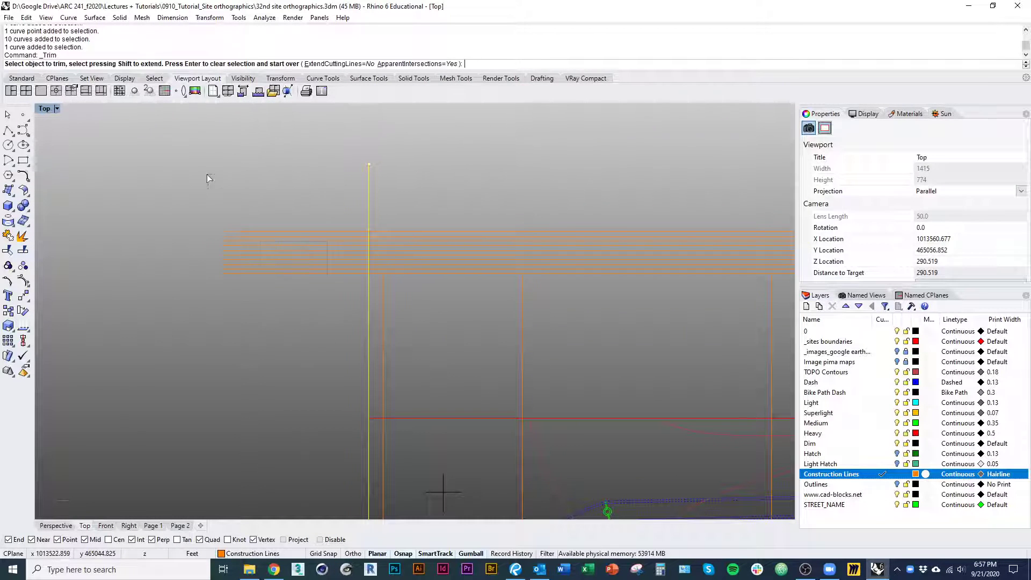
pyautogui.rightClick(274, 291)
# Examine the west end of the section line and the contours that the first projection lines come from
pyautogui.scroll(-5, 290, 301)
pyautogui.moveTo(331, 337); pyautogui.dragTo(220, 285, button='right')
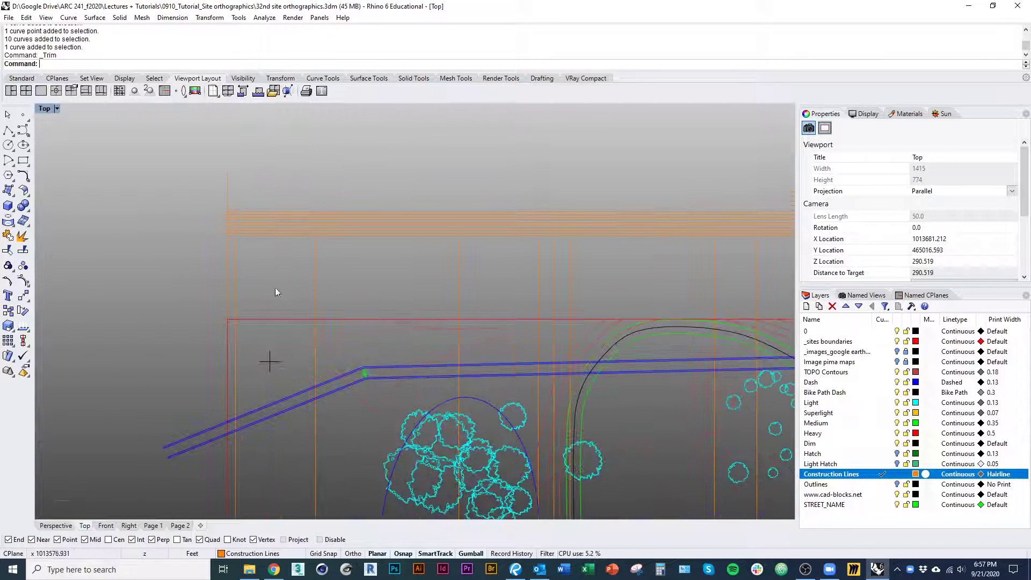
pyautogui.scroll(-3, 279, 317)
pyautogui.moveTo(283, 356); pyautogui.dragTo(263, 189, button='right')
pyautogui.scroll(3, 239, 393)
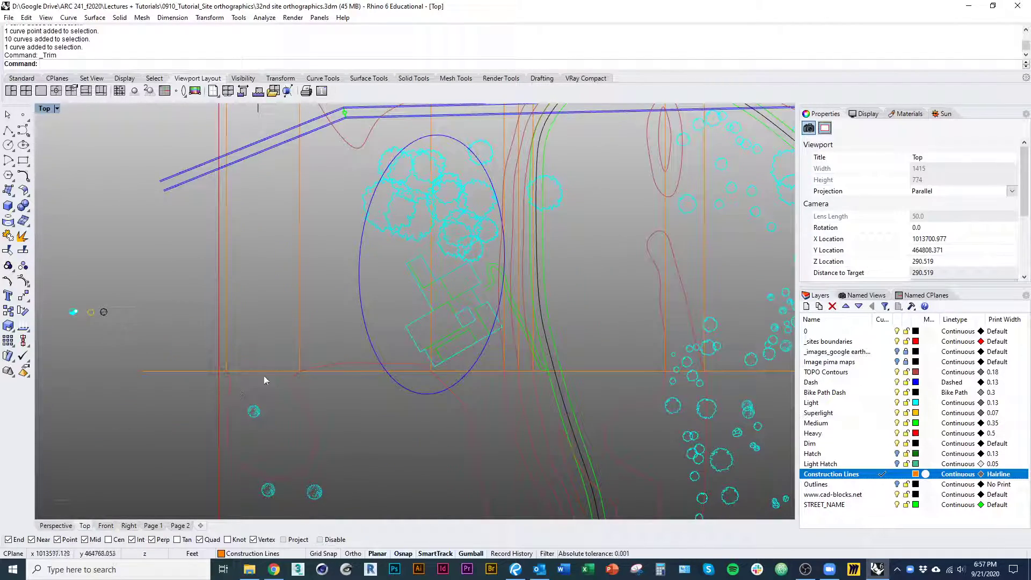
pyautogui.moveTo(580, 357); pyautogui.dragTo(352, 355, button='right')
pyautogui.scroll(-6, 353, 352)
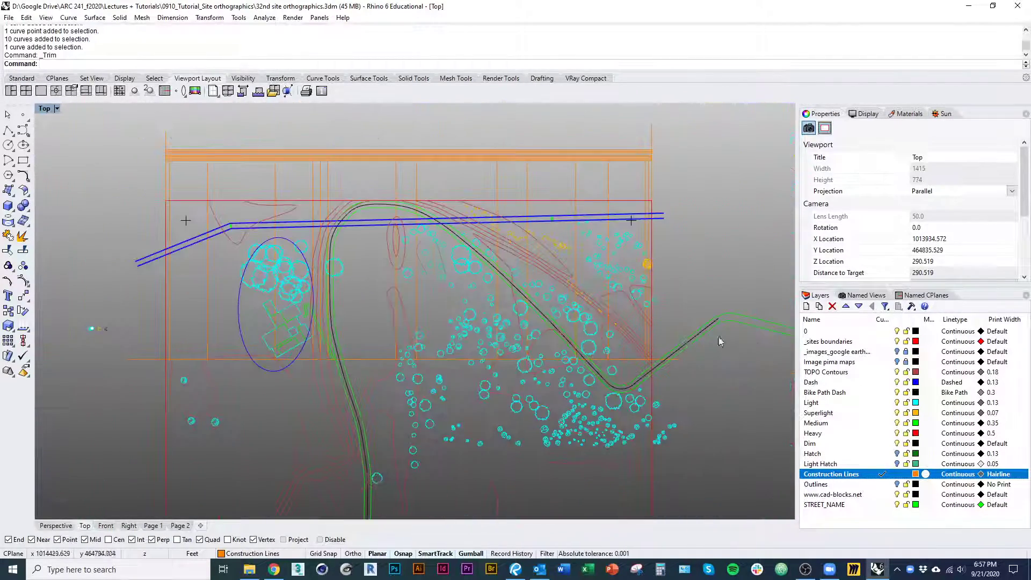
pyautogui.scroll(4, 194, 367)
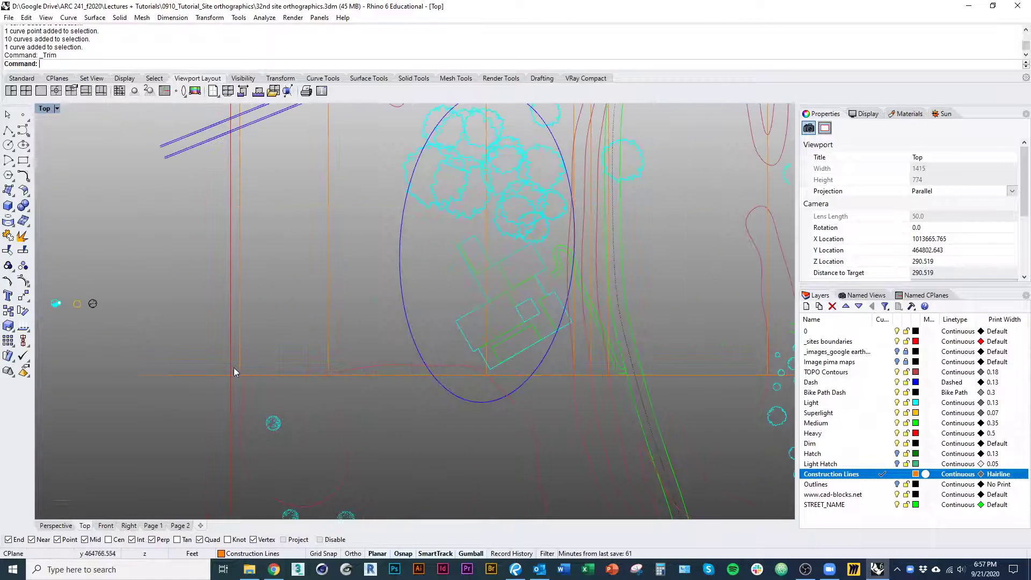
pyautogui.scroll(10, 259, 352)
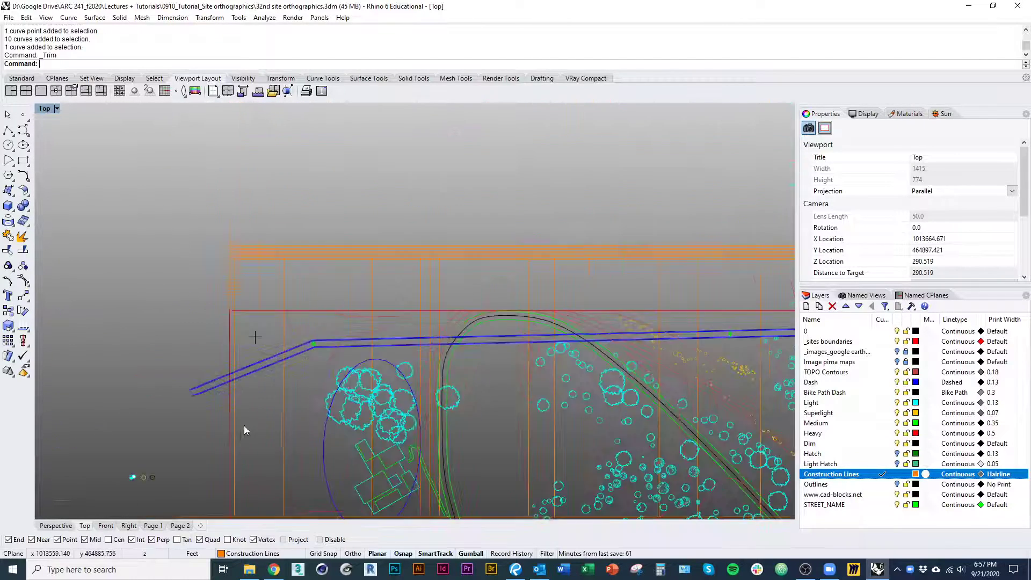
# Move the nine upper elevation lines together straight up, leaving the bottom baseline in place
pyautogui.moveTo(233, 299); pyautogui.dragTo(232, 304)
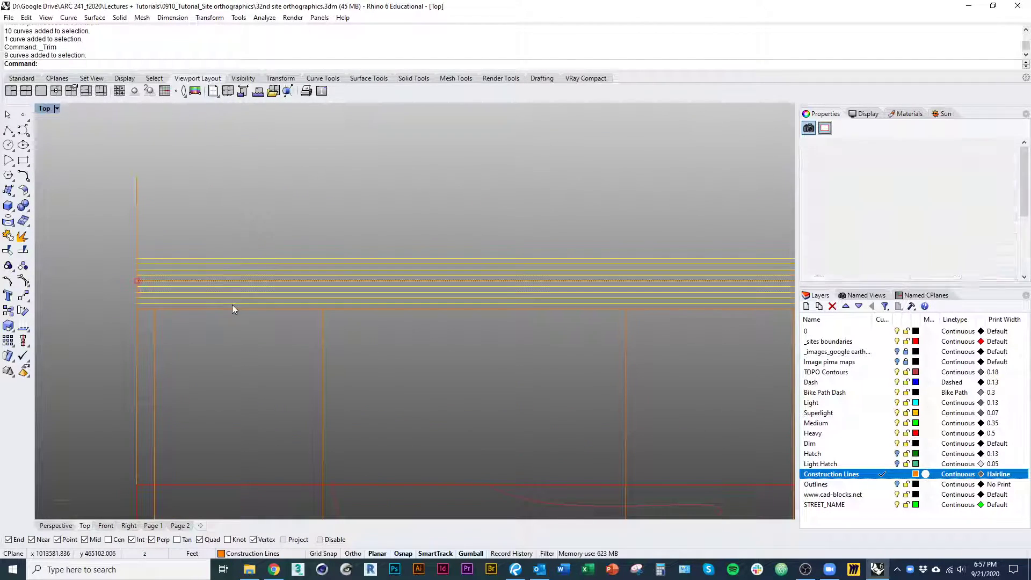
pyautogui.write('m')
pyautogui.press('Return')
pyautogui.click(138, 309)
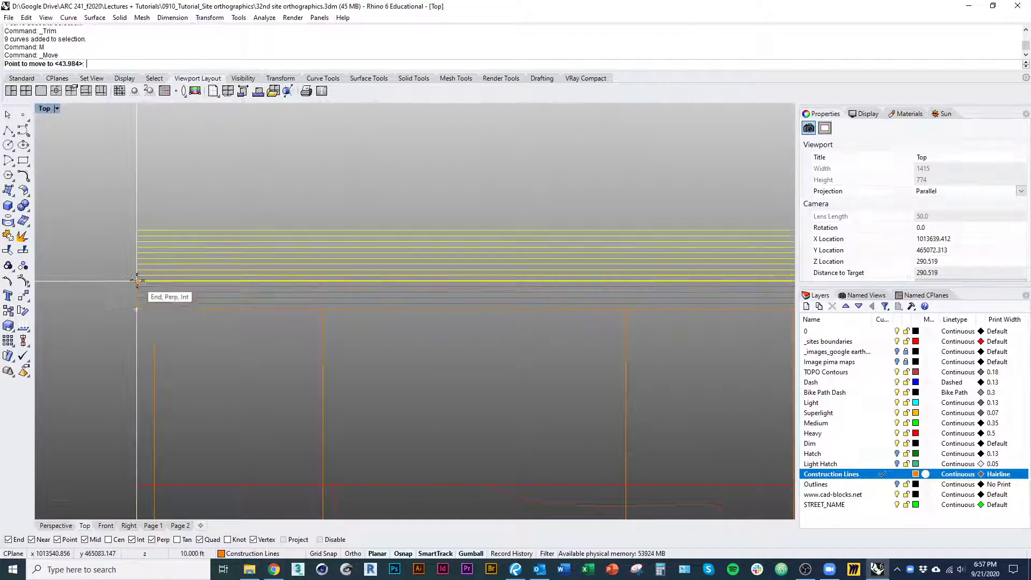
pyautogui.click(135, 271)
pyautogui.click(111, 300)
# Extend the first projection line inside the west boundary up to the second-lowest raised elevation line
pyautogui.scroll(-5, 168, 327)
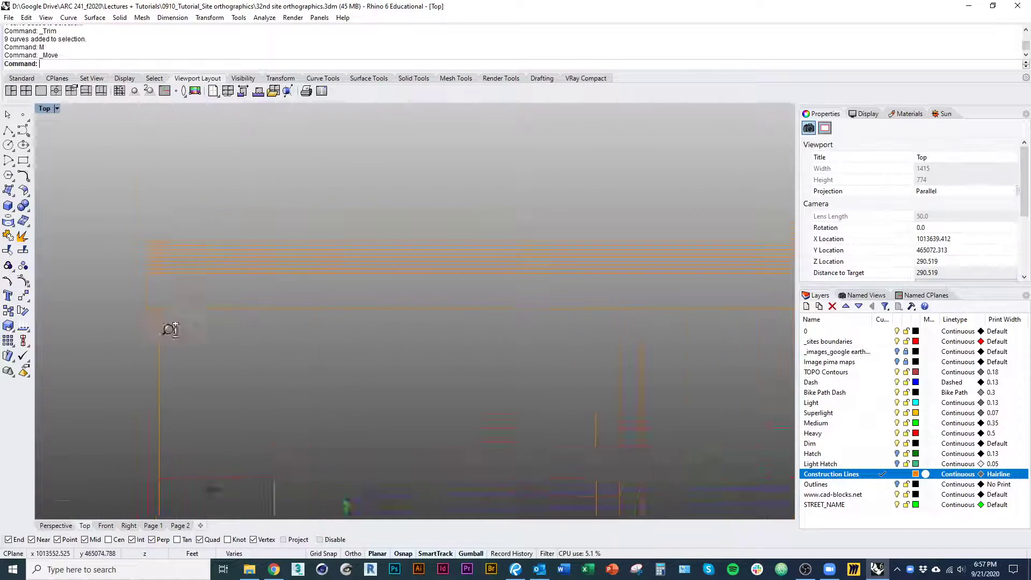
pyautogui.moveTo(168, 328); pyautogui.dragTo(228, 205, button='right')
pyautogui.scroll(-3, 225, 254)
pyautogui.moveTo(238, 293); pyautogui.dragTo(226, 108, button='right')
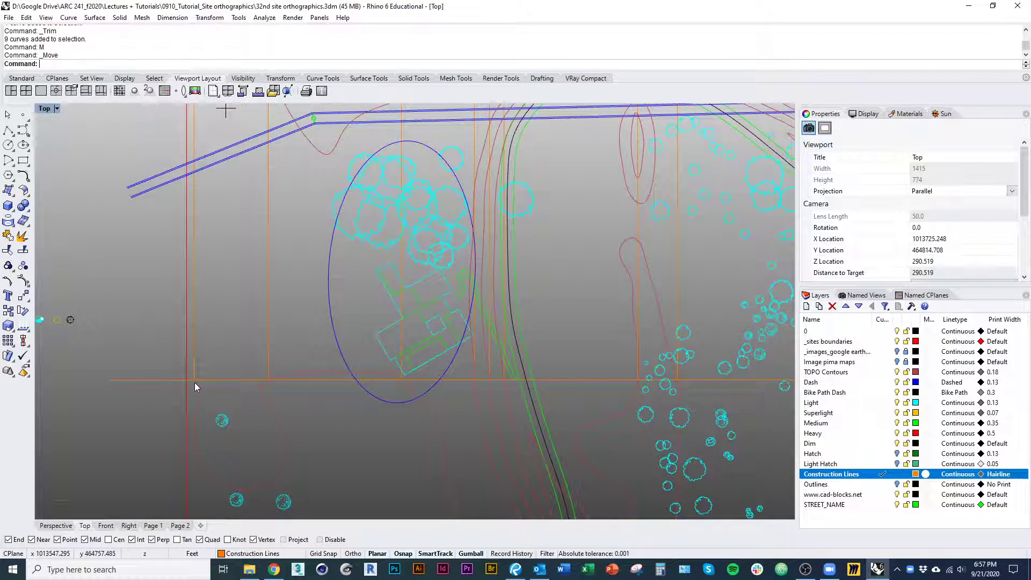
pyautogui.scroll(5, 194, 383)
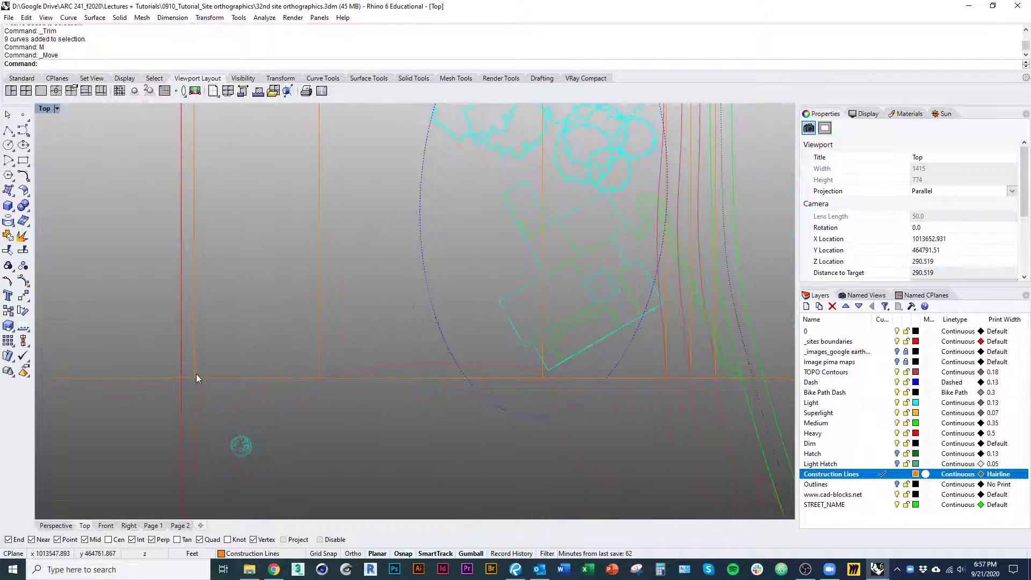
pyautogui.scroll(-10, 195, 378)
pyautogui.moveTo(222, 221); pyautogui.dragTo(224, 412, button='right')
pyautogui.scroll(8, 195, 305)
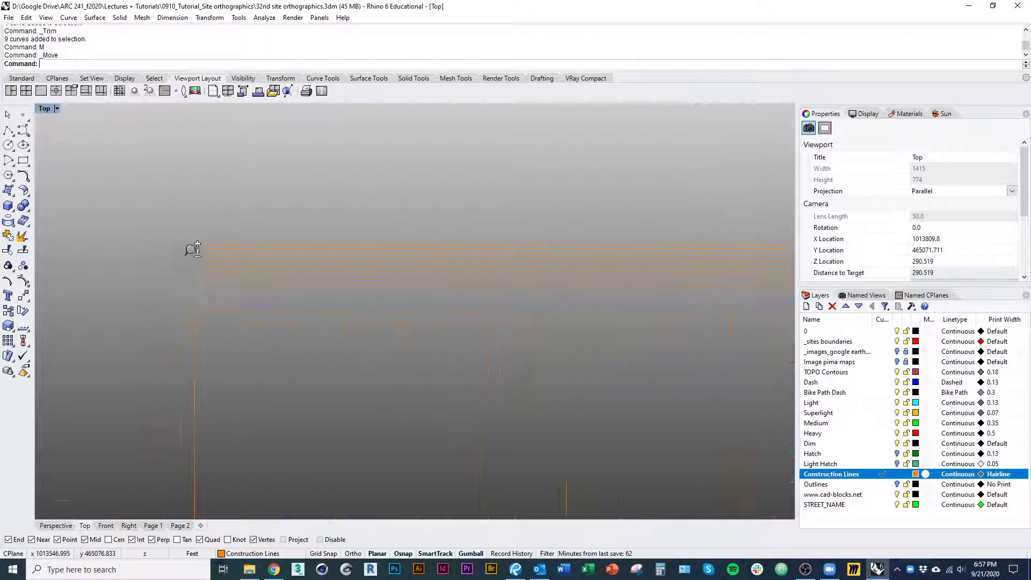
pyautogui.click(194, 279)
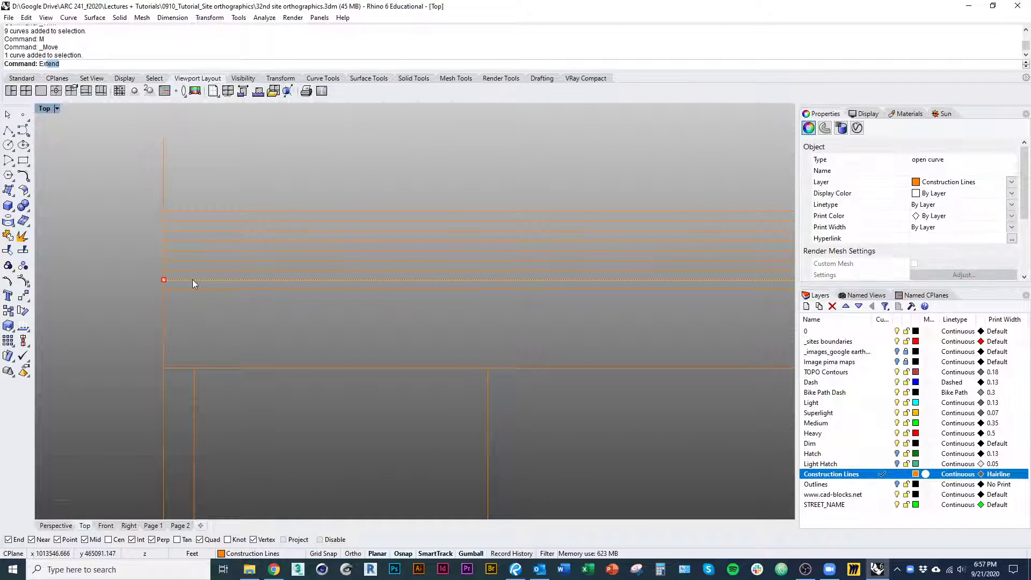
pyautogui.press('Return')
pyautogui.click(194, 377)
pyautogui.press('Return')
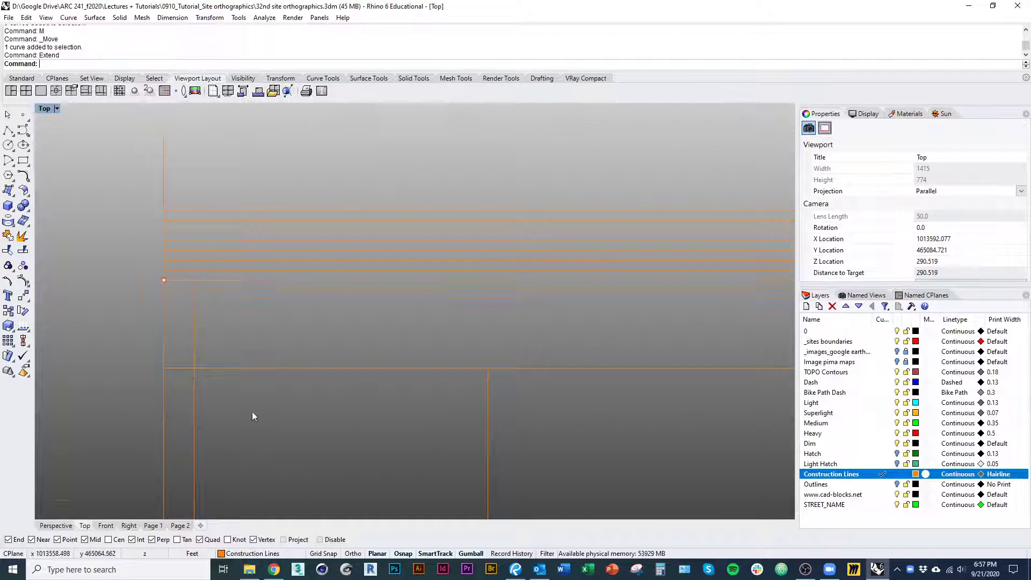
# Stretch the first projection line inside the west boundary vertically past the topmost elevation line
pyautogui.scroll(-3, 213, 372)
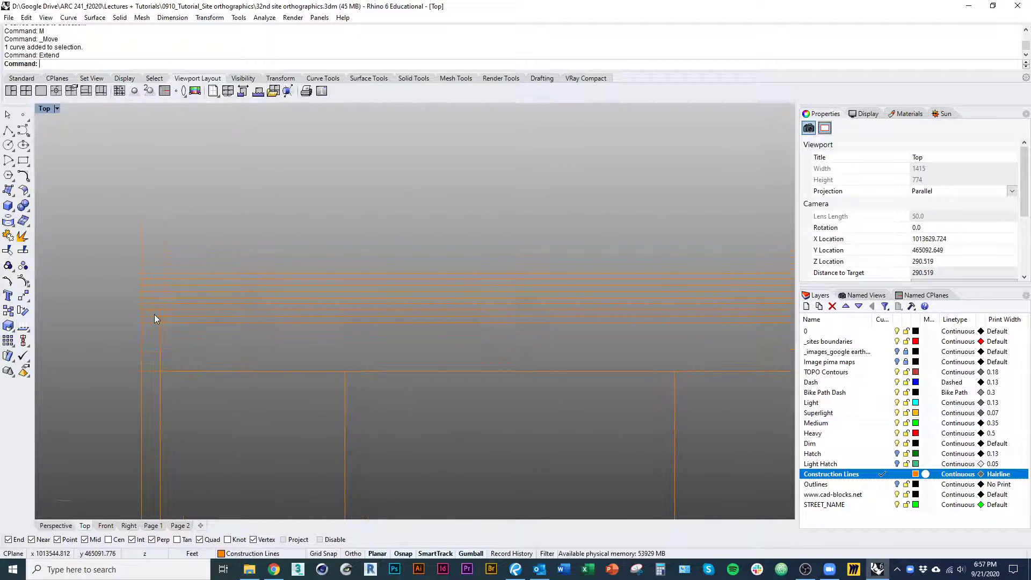
pyautogui.click(161, 347)
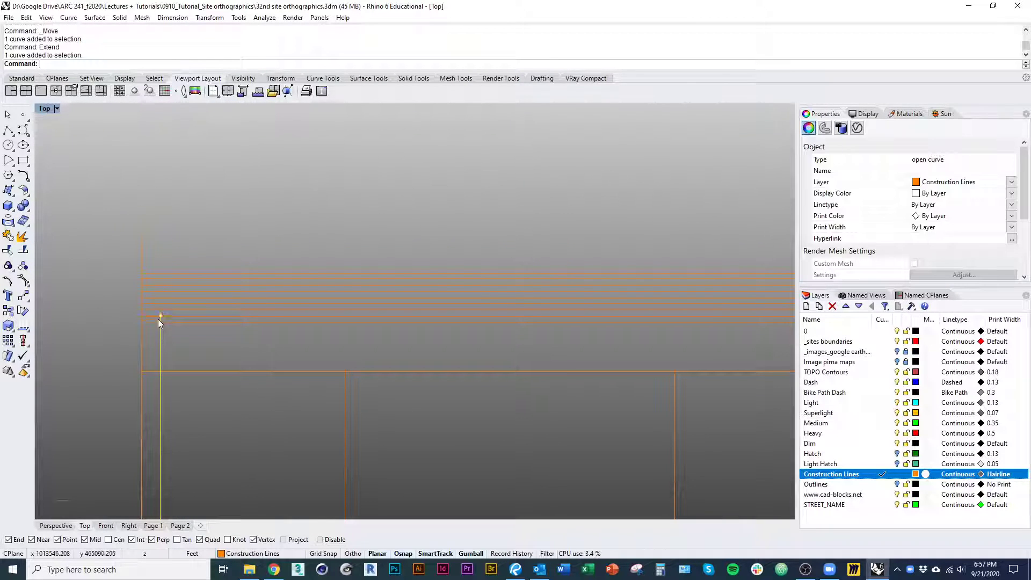
pyautogui.moveTo(161, 316); pyautogui.dragTo(160, 243)
pyautogui.scroll(6, 157, 254)
pyautogui.hotkey('ctrl', 't')
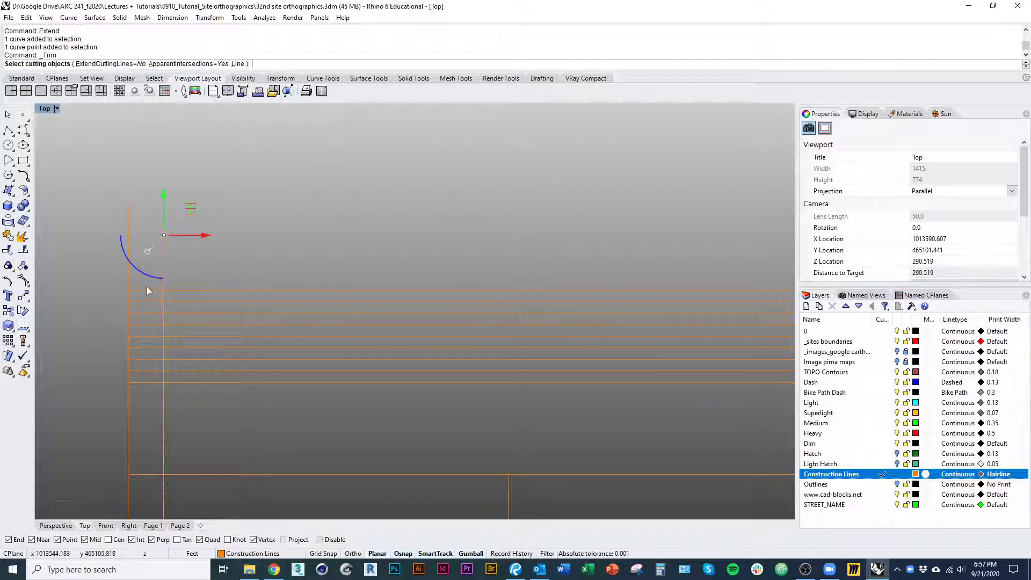
pyautogui.moveTo(141, 283); pyautogui.dragTo(138, 369)
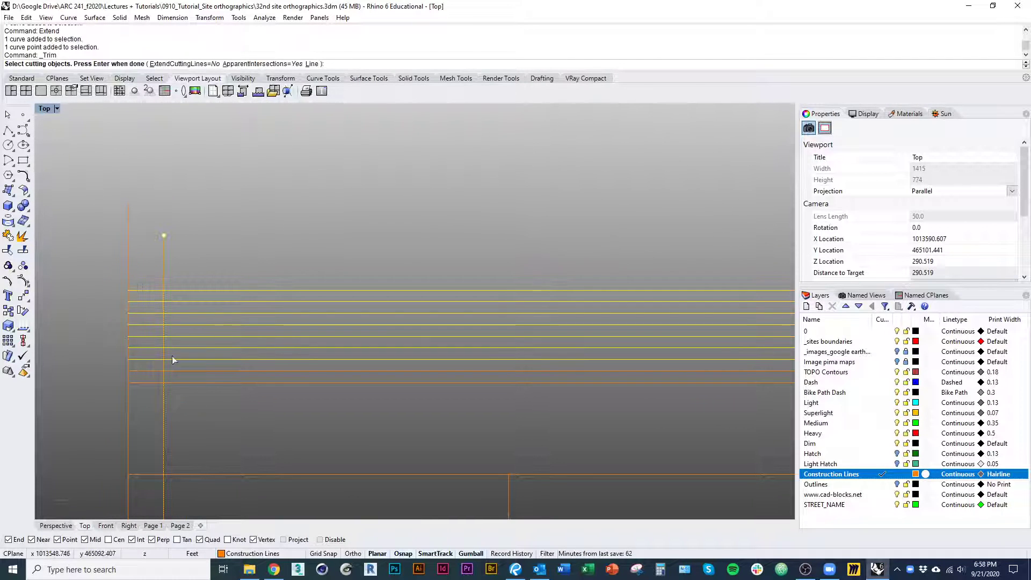
pyautogui.press('Escape')
# Trim away the upper elevation lines between the west boundary and the first inner projection line
pyautogui.click(165, 268)
pyautogui.hotkey('ctrl', 't')
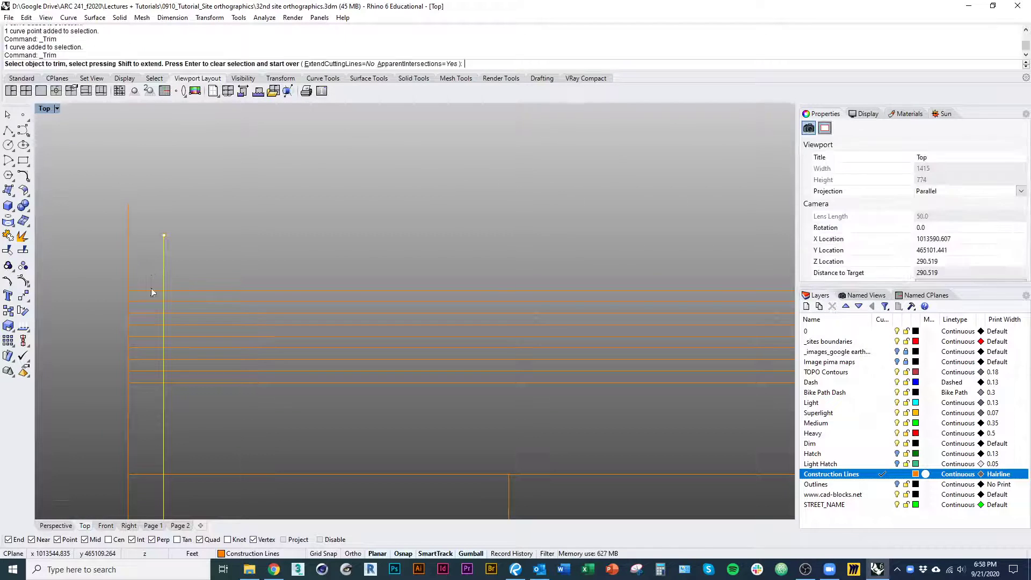
pyautogui.press('Escape')
pyautogui.press('Escape')
# Stretch the second projection line inside the west boundary from the baseline up past the topmost elevation line
pyautogui.moveTo(221, 418); pyautogui.dragTo(147, 338, button='right')
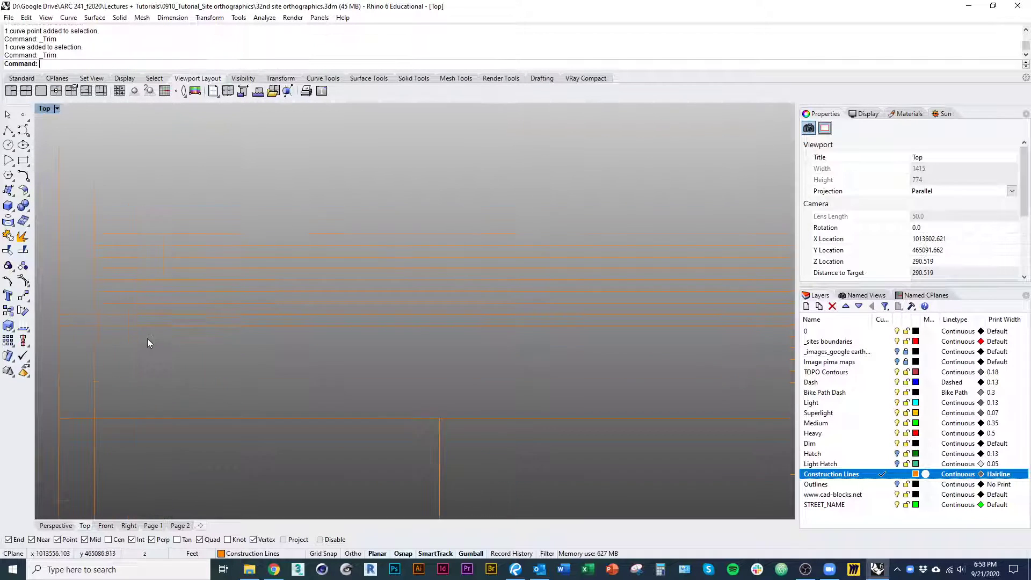
pyautogui.scroll(-8, 156, 341)
pyautogui.moveTo(214, 375); pyautogui.dragTo(303, 404, button='right')
pyautogui.click(298, 342)
pyautogui.scroll(4, 303, 404)
pyautogui.keyDown('shift'); pyautogui.moveTo(296, 357); pyautogui.dragTo(294, 212); pyautogui.keyUp('shift')
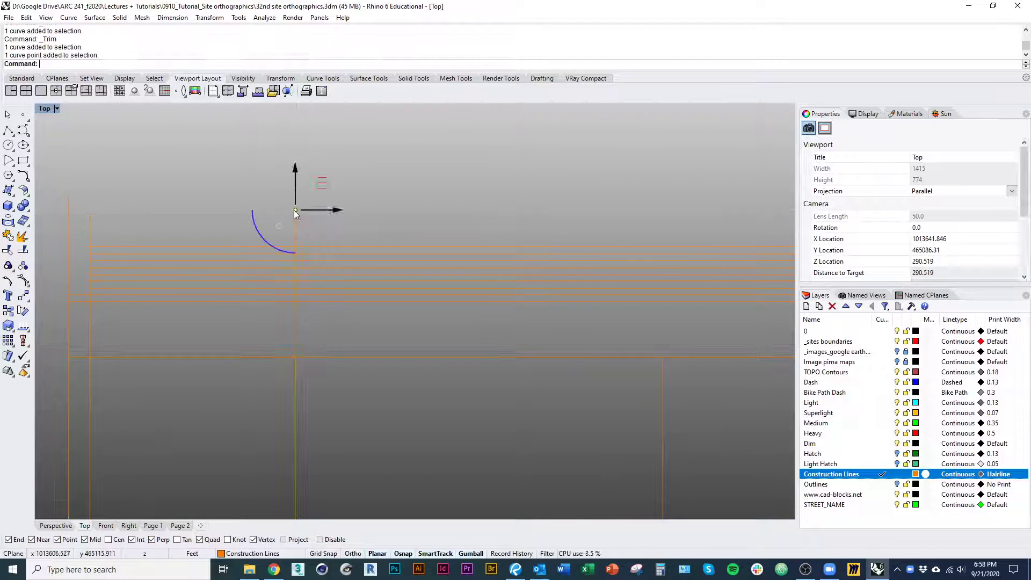
pyautogui.scroll(-3, 324, 270)
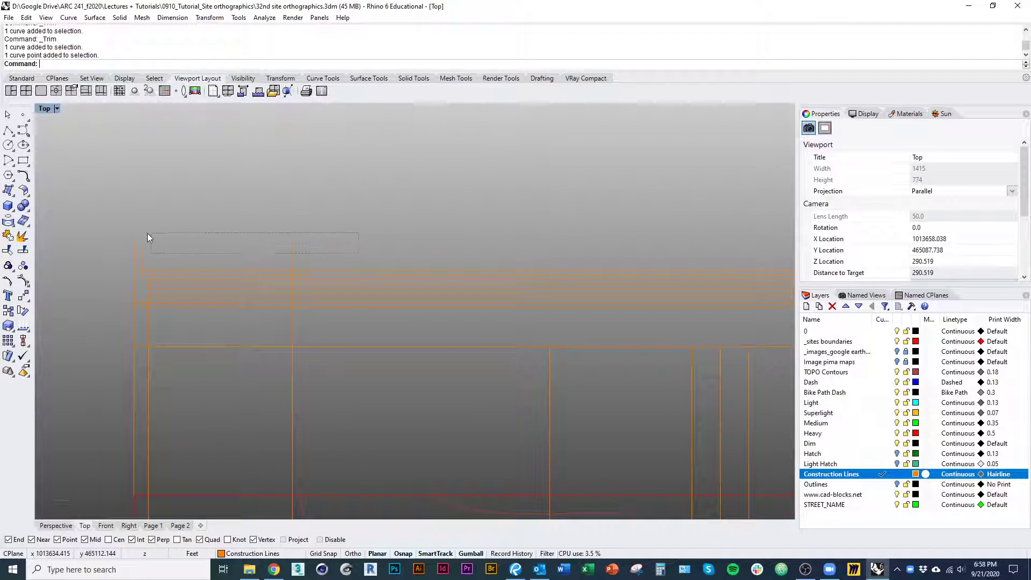
# Trim away the upper elevation lines between the first and second projection lines inside the west boundary
pyautogui.moveTo(147, 233); pyautogui.dragTo(143, 232)
pyautogui.scroll(4, 169, 269)
pyautogui.press('space')
pyautogui.moveTo(157, 318); pyautogui.dragTo(157, 317)
pyautogui.press('Escape')
pyautogui.press('Escape')
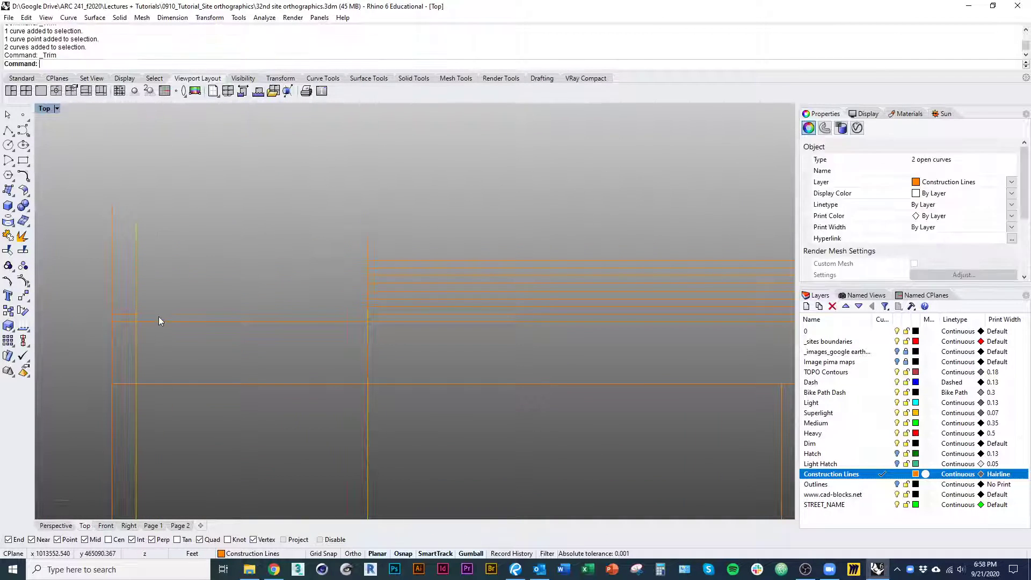
# Stretch the third projection line inside the west boundary from the baseline up past the topmost elevation line
pyautogui.scroll(-4, 159, 317)
pyautogui.moveTo(176, 338); pyautogui.dragTo(174, 315, button='right')
pyautogui.moveTo(274, 295); pyautogui.dragTo(251, 231, button='right')
pyautogui.scroll(-7, 261, 241)
pyautogui.moveTo(270, 385); pyautogui.dragTo(246, 253, button='right')
pyautogui.moveTo(246, 361); pyautogui.dragTo(246, 351, button='right')
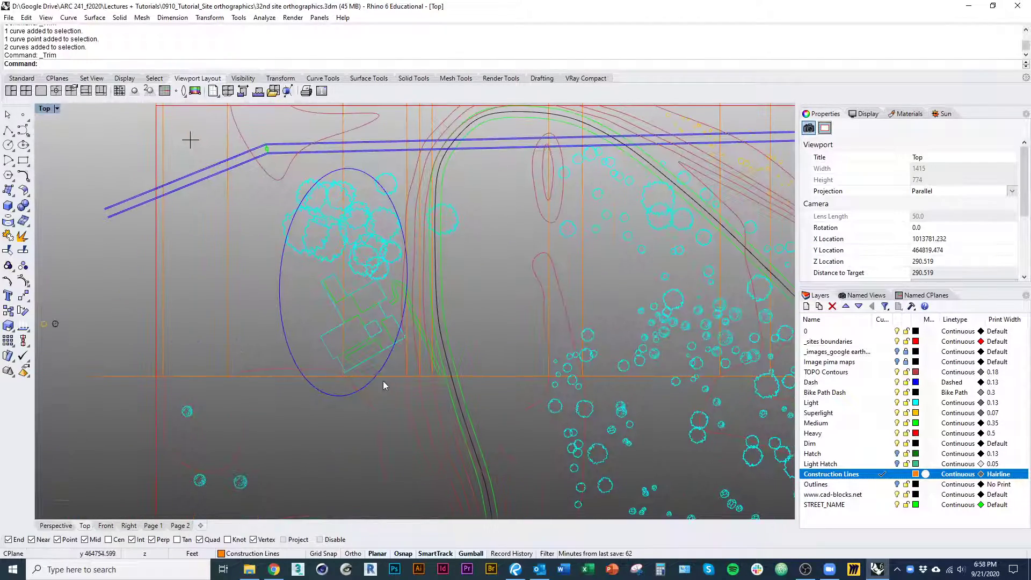
pyautogui.moveTo(346, 270); pyautogui.dragTo(345, 515, button='right')
pyautogui.scroll(4, 338, 323)
pyautogui.click(346, 322)
pyautogui.moveTo(345, 302); pyautogui.dragTo(345, 225)
pyautogui.moveTo(330, 240); pyautogui.dragTo(345, 235, button='right')
# Trim away the upper elevation lines between the second and third projection lines, using both lines as cutting objects
pyautogui.moveTo(211, 230); pyautogui.dragTo(181, 241)
pyautogui.scroll(4, 204, 242)
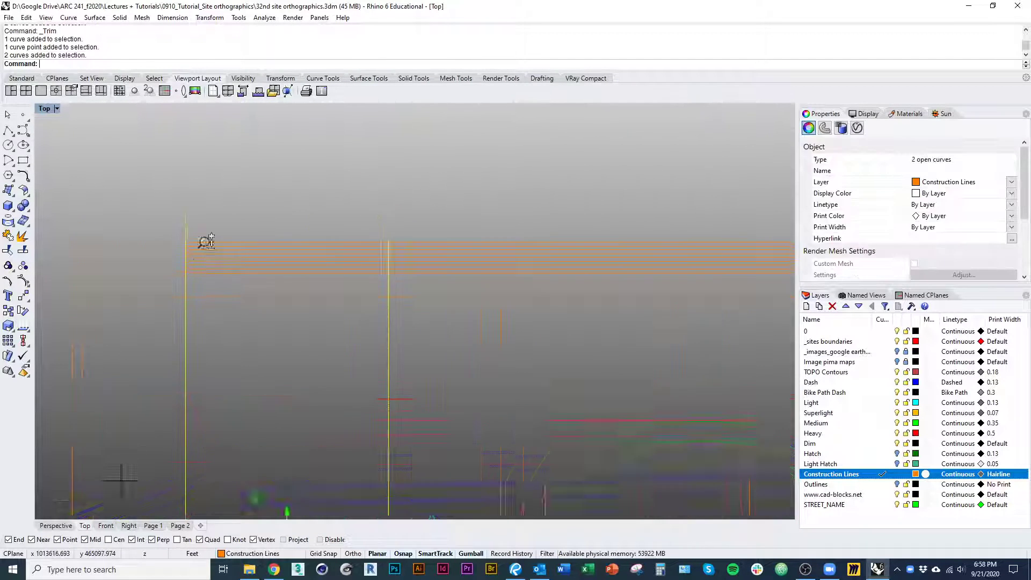
pyautogui.press('space')
pyautogui.moveTo(257, 194); pyautogui.dragTo(233, 237)
pyautogui.moveTo(198, 268); pyautogui.dragTo(199, 269)
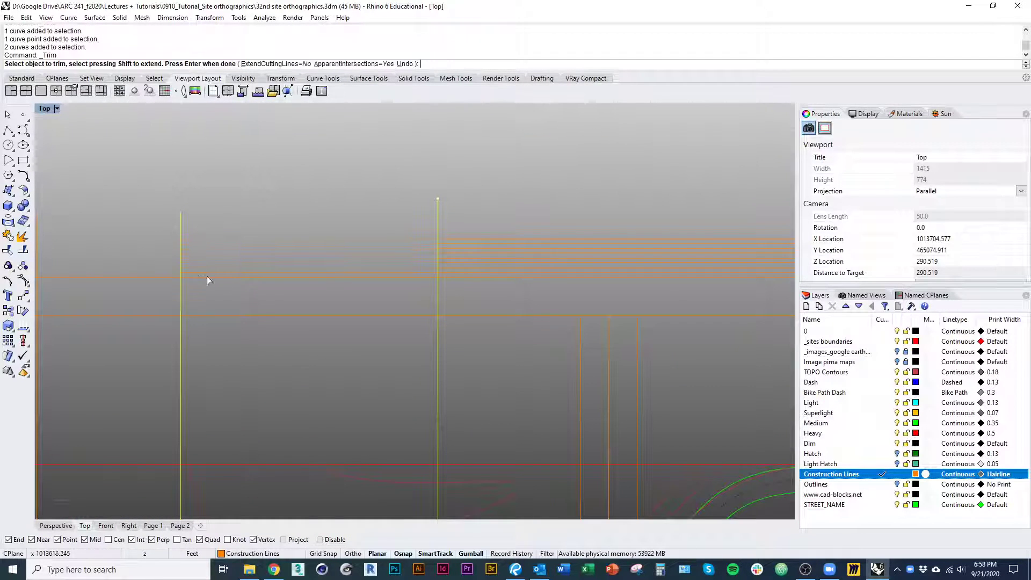
pyautogui.press('space')
# Stretch the fourth projection line inside the west boundary vertically past the topmost elevation line
pyautogui.moveTo(295, 317); pyautogui.dragTo(198, 302, button='right')
pyautogui.scroll(-5, 197, 302)
pyautogui.moveTo(252, 376); pyautogui.dragTo(215, 208, button='right')
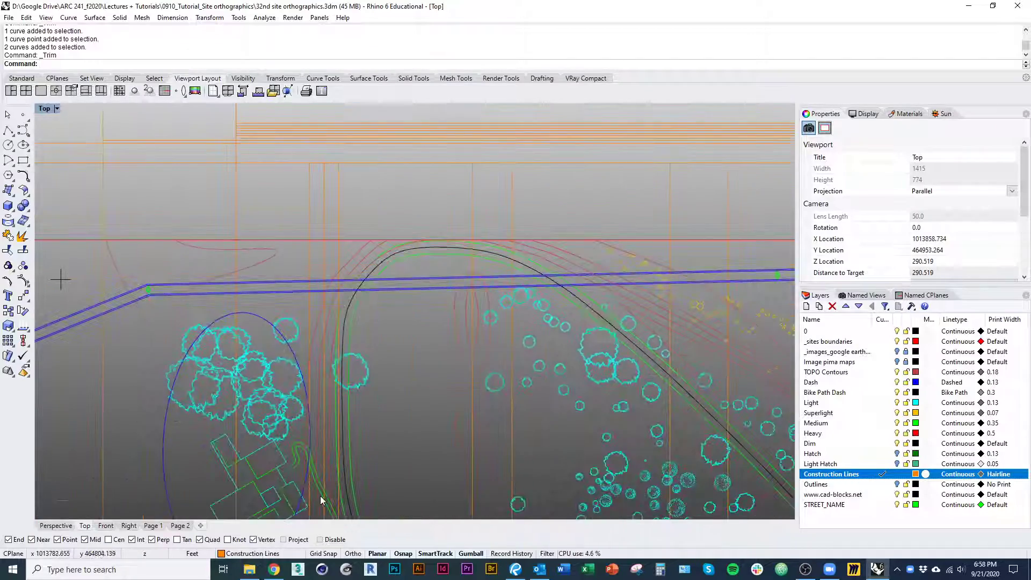
pyautogui.moveTo(323, 498); pyautogui.dragTo(318, 323, button='right')
pyautogui.click(305, 382)
pyautogui.moveTo(320, 250); pyautogui.dragTo(329, 500, button='right')
pyautogui.scroll(7, 301, 240)
pyautogui.keyDown('shift'); pyautogui.moveTo(327, 271); pyautogui.dragTo(333, 132); pyautogui.keyUp('shift')
pyautogui.moveTo(304, 194); pyautogui.dragTo(302, 260, button='right')
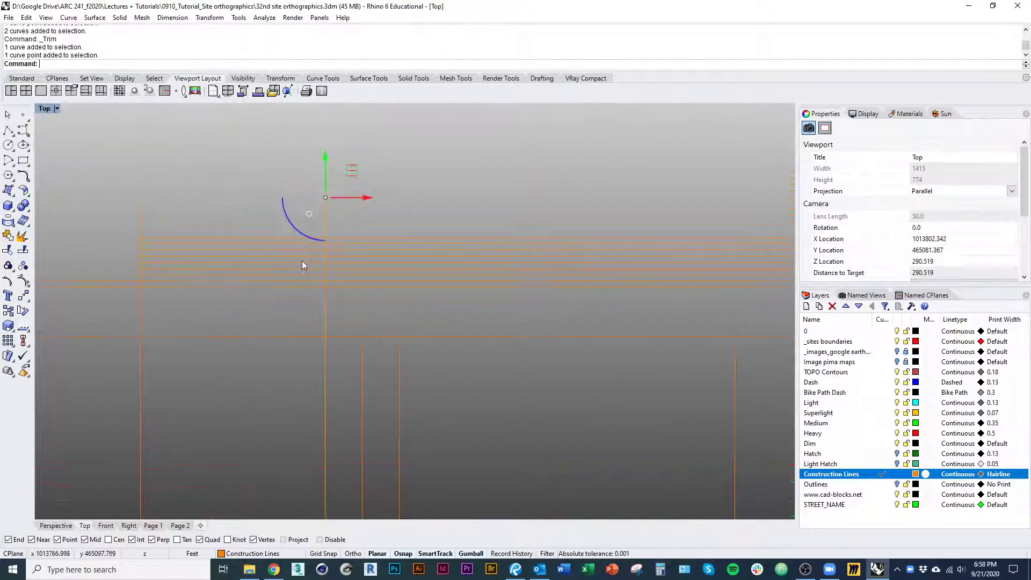
# Trim away the upper elevation lines between the third and fourth projection lines
pyautogui.scroll(4, 302, 261)
pyautogui.click(336, 236)
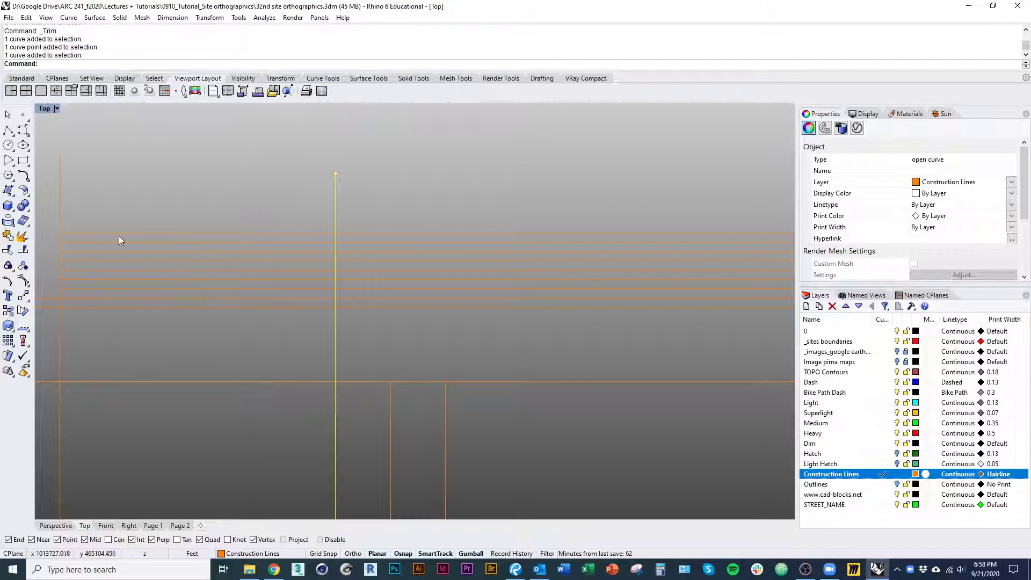
pyautogui.rightClick(148, 194)
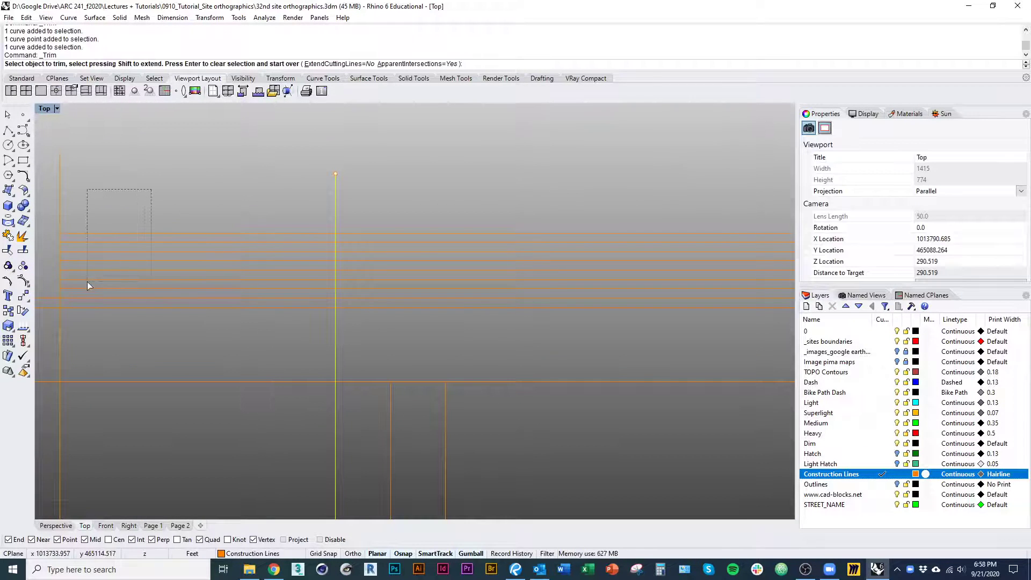
pyautogui.press('Escape')
# Make Heavy the current layer for drawing the ground profile
pyautogui.scroll(-2, 142, 275)
pyautogui.scroll(-3, 317, 288)
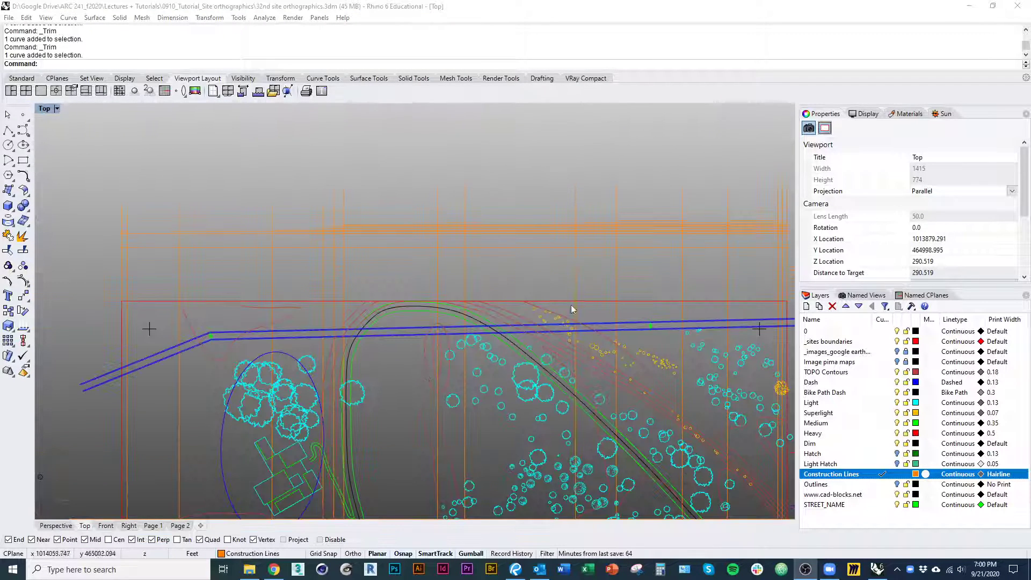
pyautogui.moveTo(571, 305); pyautogui.dragTo(445, 352, button='right')
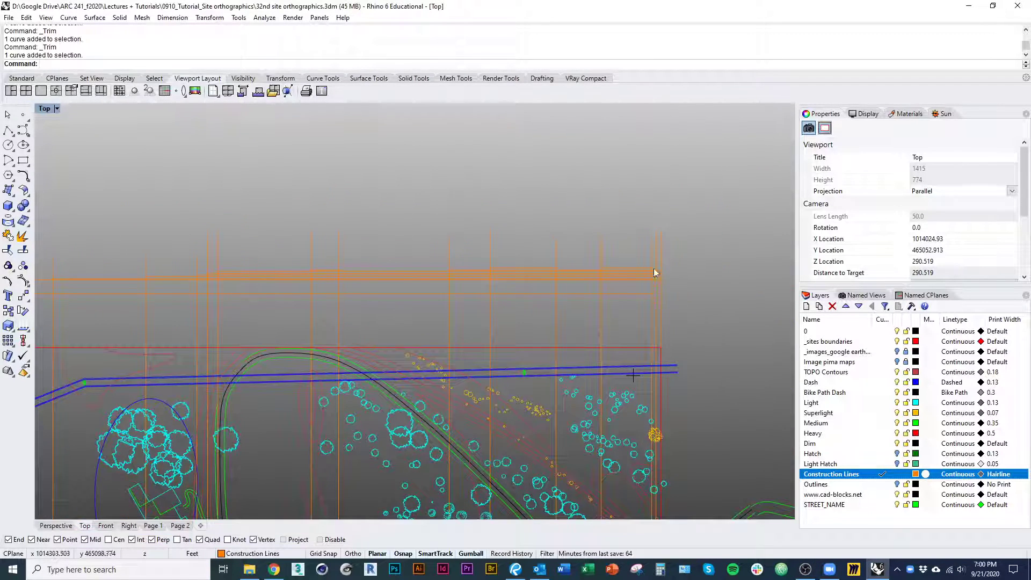
pyautogui.scroll(3, 654, 274)
pyautogui.moveTo(211, 297); pyautogui.dragTo(536, 310, button='right')
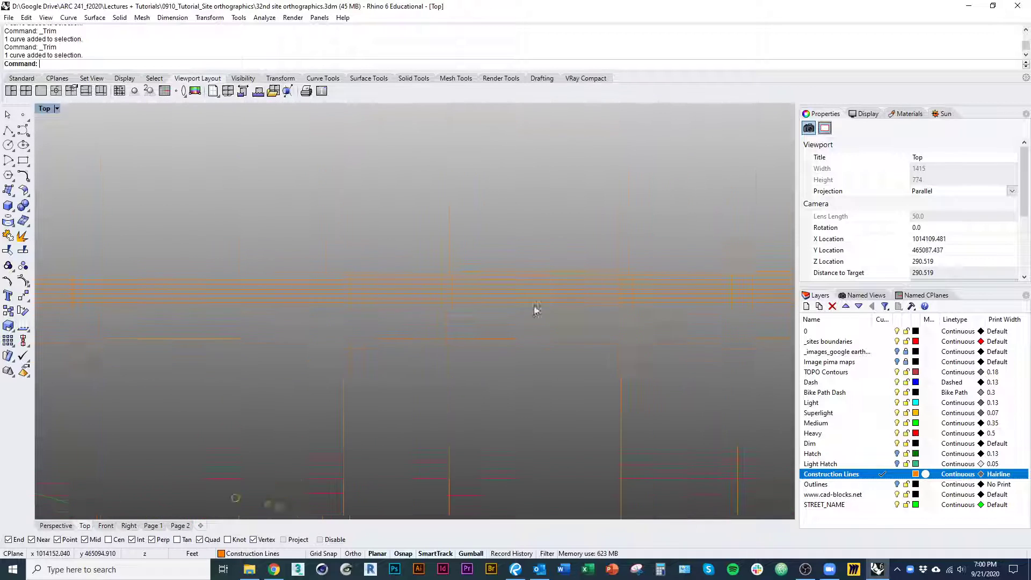
pyautogui.click(883, 434)
pyautogui.scroll(-5, 591, 420)
pyautogui.moveTo(591, 420); pyautogui.dragTo(741, 402, button='right')
pyautogui.scroll(4, 260, 302)
pyautogui.scroll(5, 228, 376)
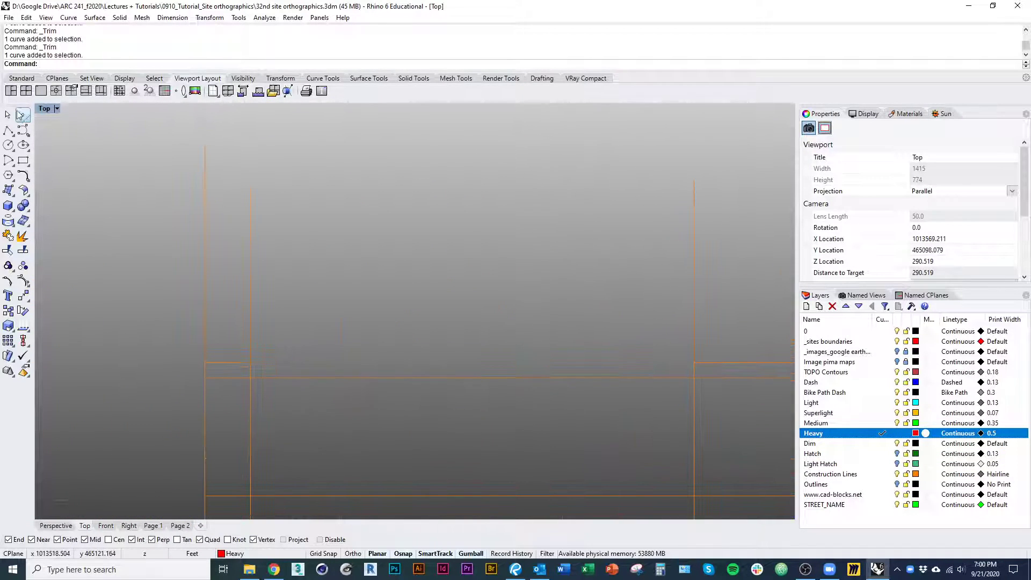
# Start an interpolated curve on the west boundary slightly above its elevation line, through the first projection line's intersection, dipping gently just above the lower line
pyautogui.click(25, 135)
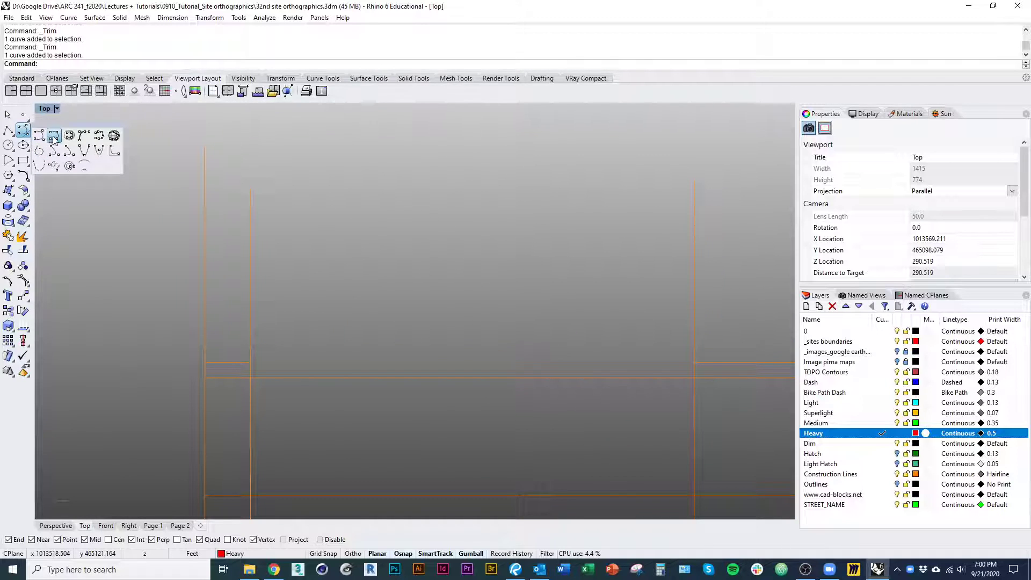
pyautogui.click(54, 136)
pyautogui.scroll(3, 222, 355)
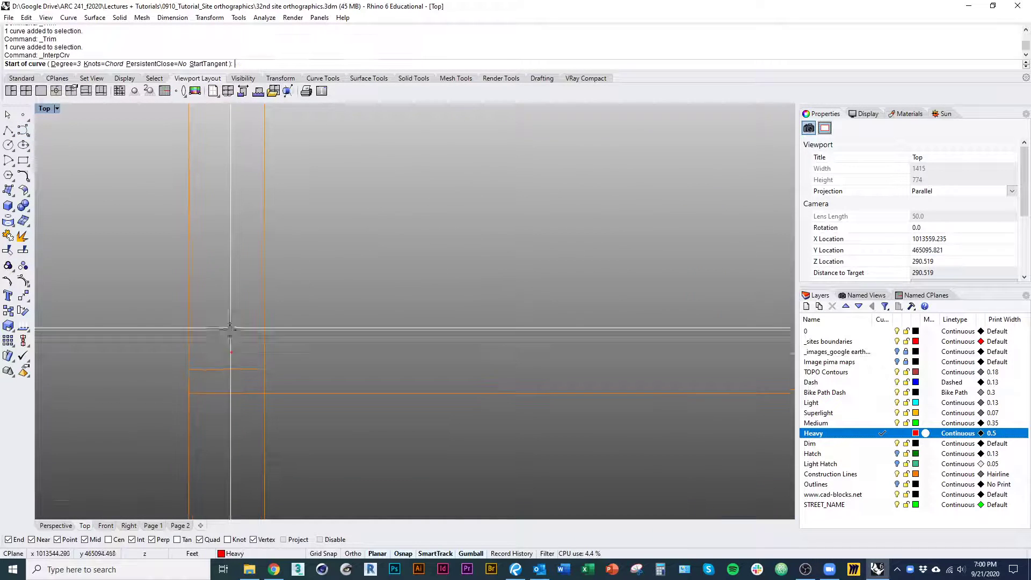
pyautogui.click(188, 356)
pyautogui.click(279, 369)
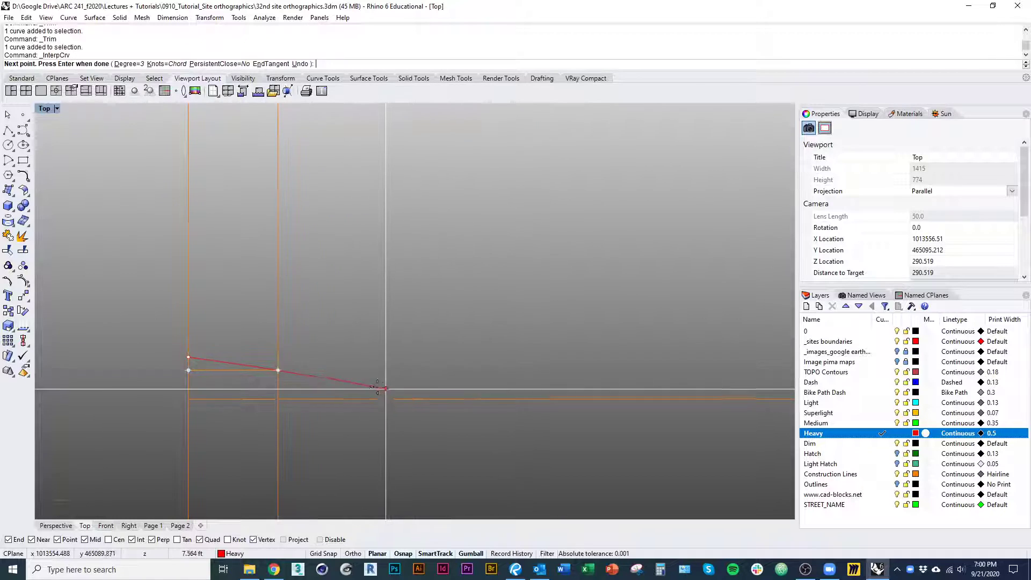
pyautogui.scroll(-1, 385, 389)
pyautogui.moveTo(413, 388); pyautogui.dragTo(334, 388, button='right')
pyautogui.keyDown('alt'); pyautogui.click(293, 390); pyautogui.keyUp('alt')
pyautogui.moveTo(413, 383); pyautogui.dragTo(205, 369, button='right')
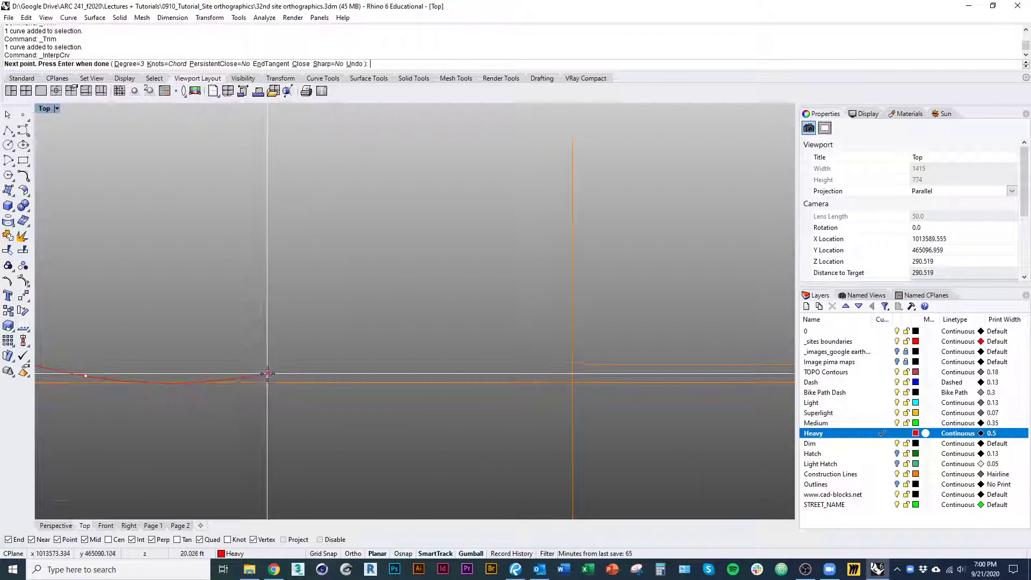
pyautogui.click(321, 377)
pyautogui.click(508, 378)
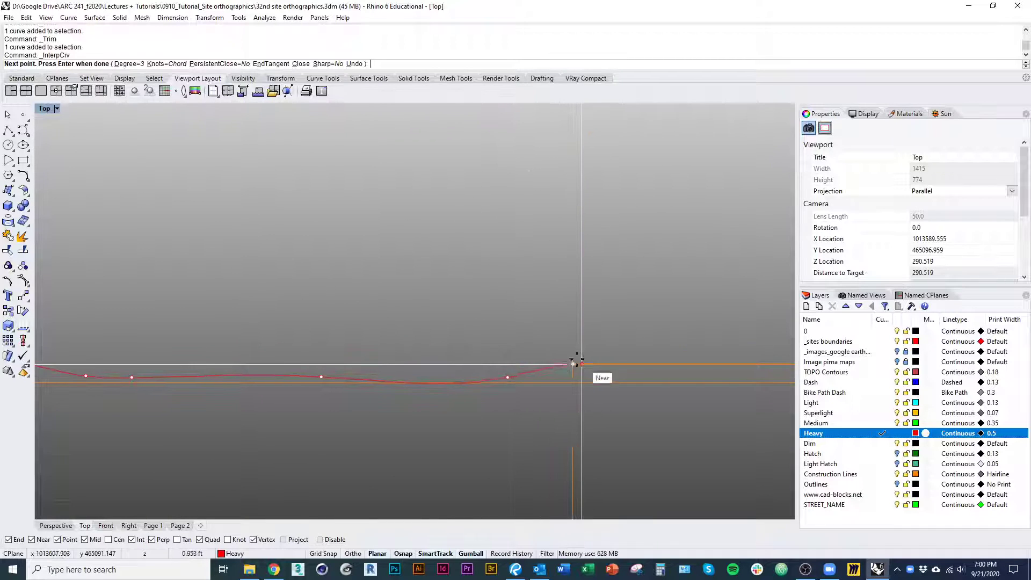
pyautogui.moveTo(635, 355); pyautogui.dragTo(371, 385, button='right')
pyautogui.click(384, 384)
pyautogui.moveTo(598, 384); pyautogui.dragTo(323, 381, button='right')
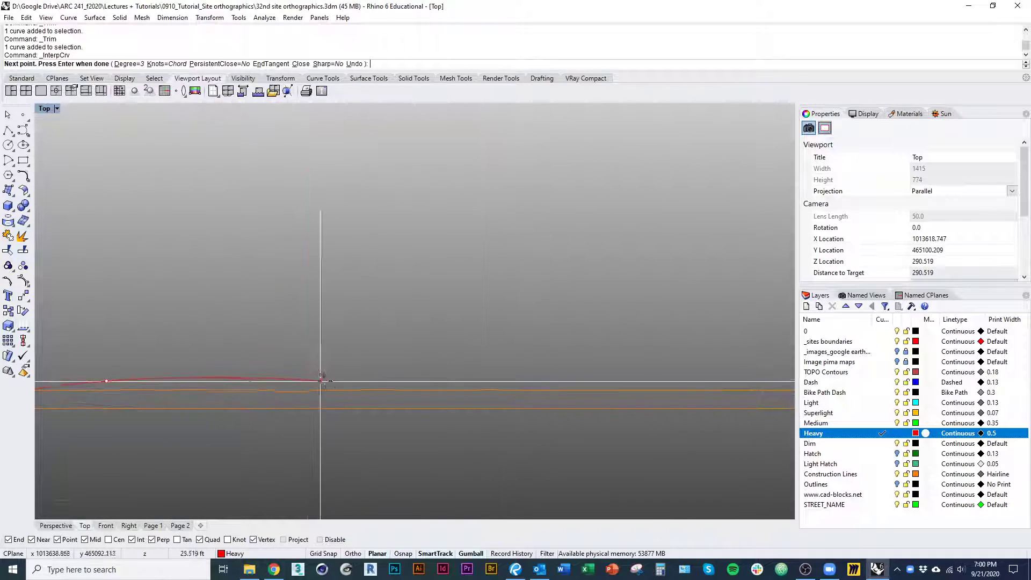
pyautogui.click(334, 381)
pyautogui.scroll(-5, 362, 355)
pyautogui.moveTo(471, 407); pyautogui.dragTo(313, 396, button='right')
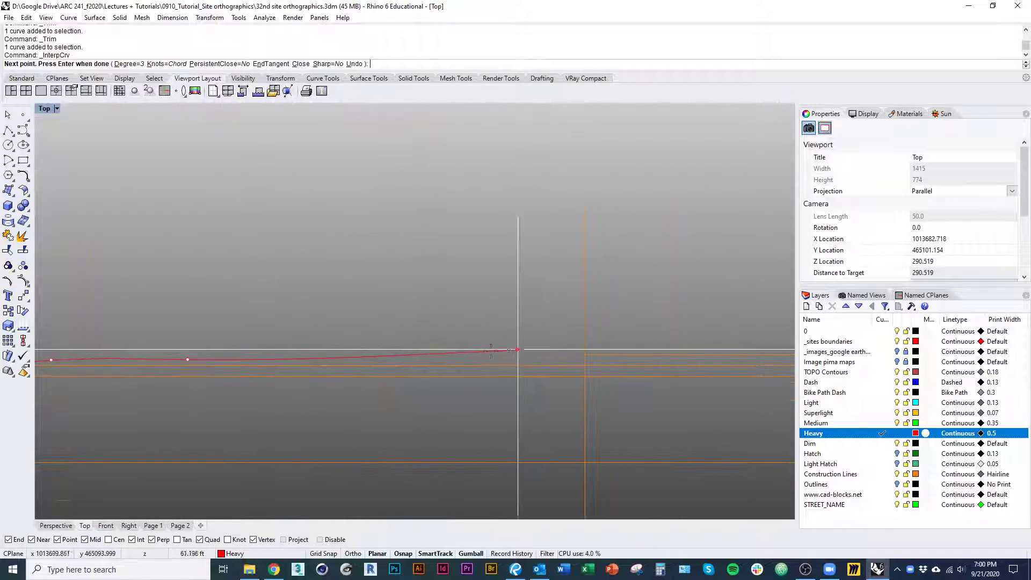
pyautogui.scroll(-4, 388, 359)
pyautogui.moveTo(380, 363); pyautogui.dragTo(497, 349, button='right')
pyautogui.hotkey('ctrl', 'z')
pyautogui.hotkey('ctrl', 'z')
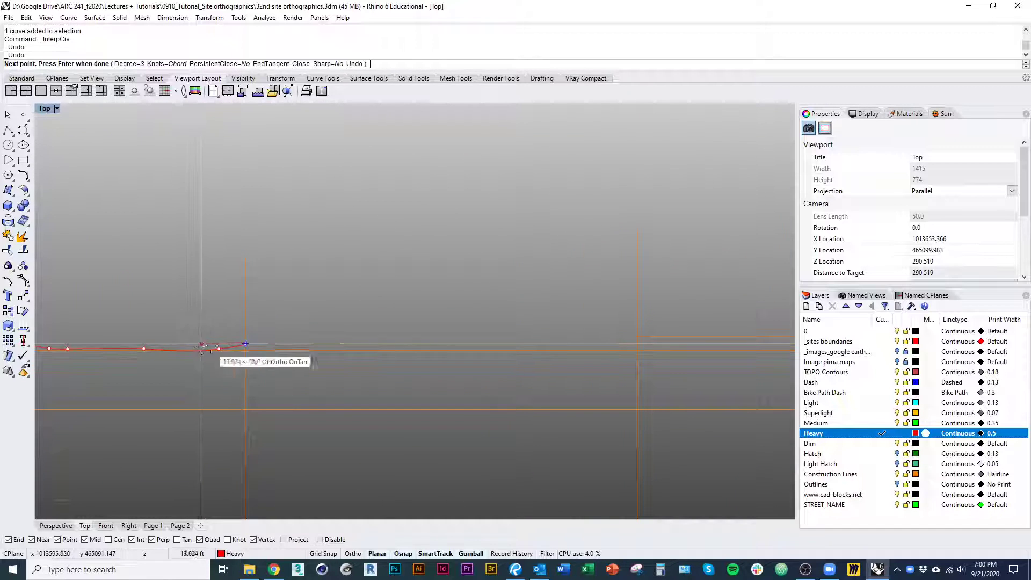
pyautogui.hotkey('ctrl', 'z')
pyautogui.hotkey('ctrl', 'z')
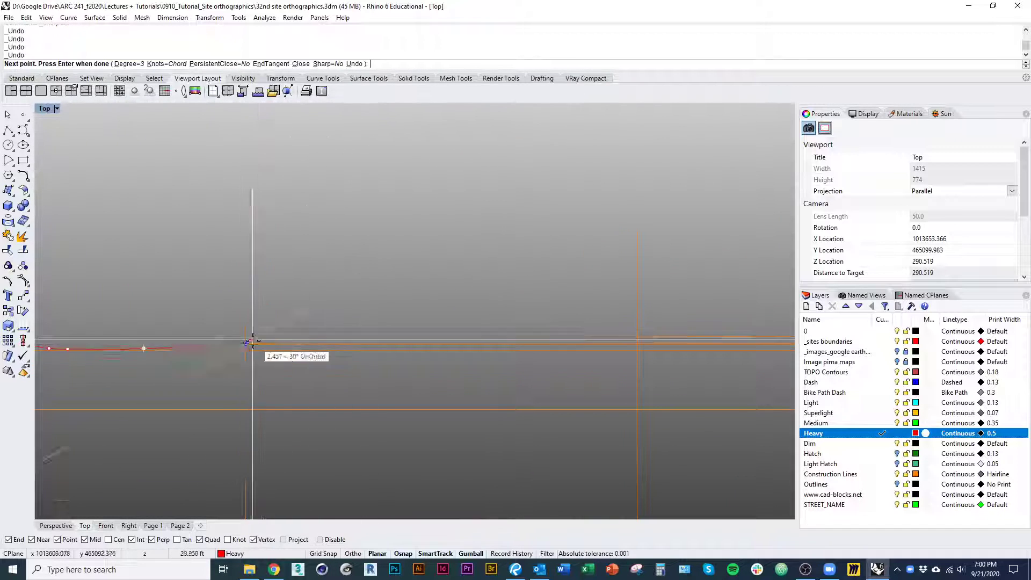
# Continue the ground curve through the elevation intersections on the second to sixth projection lines, adding intermediate points to keep the slope smooth
pyautogui.click(246, 343)
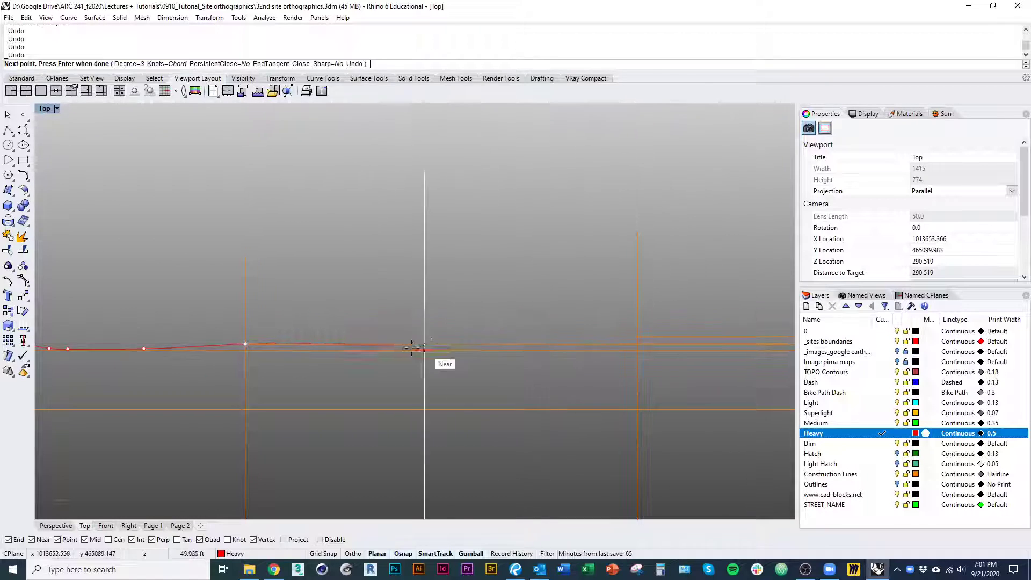
pyautogui.click(437, 339)
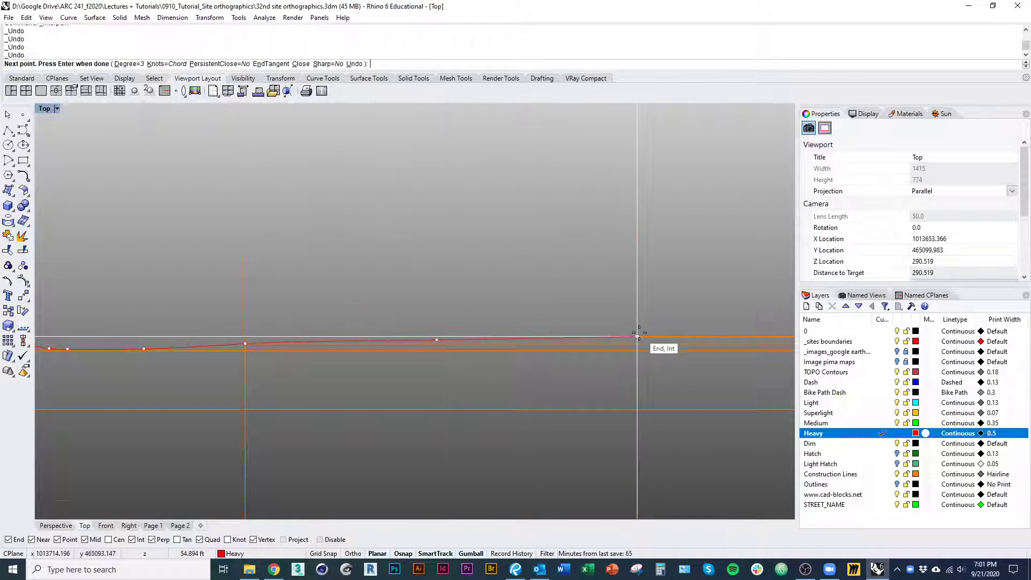
pyautogui.click(639, 333)
pyautogui.moveTo(690, 340); pyautogui.dragTo(254, 342, button='right')
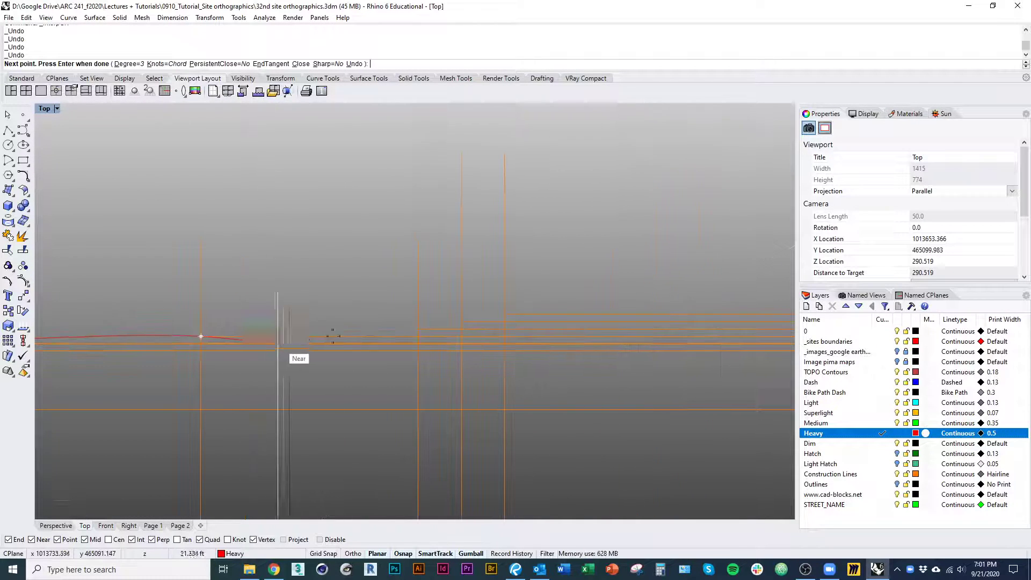
pyautogui.click(419, 328)
pyautogui.click(462, 322)
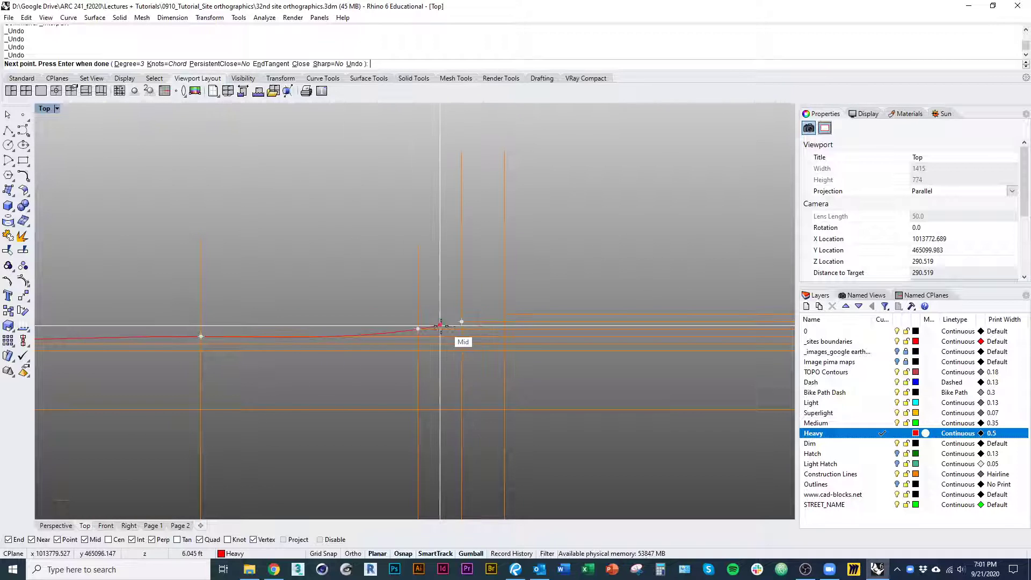
pyautogui.scroll(1, 339, 319)
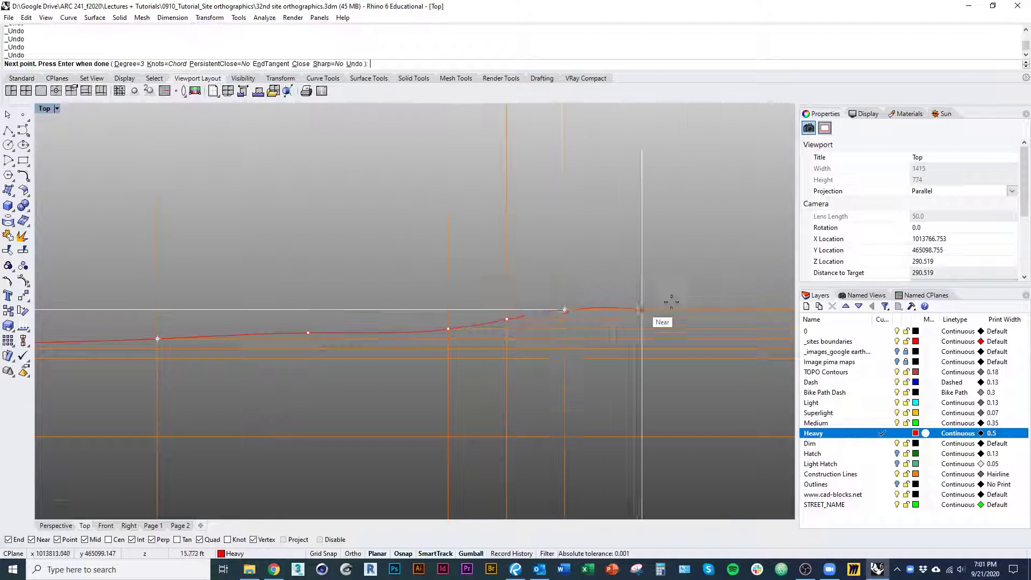
pyautogui.moveTo(672, 302); pyautogui.dragTo(381, 347, button='right')
# Continue the ground curve with two points slightly above the elevation line, then through the intersections on the seventh and eighth projection lines
pyautogui.scroll(1, 207, 333)
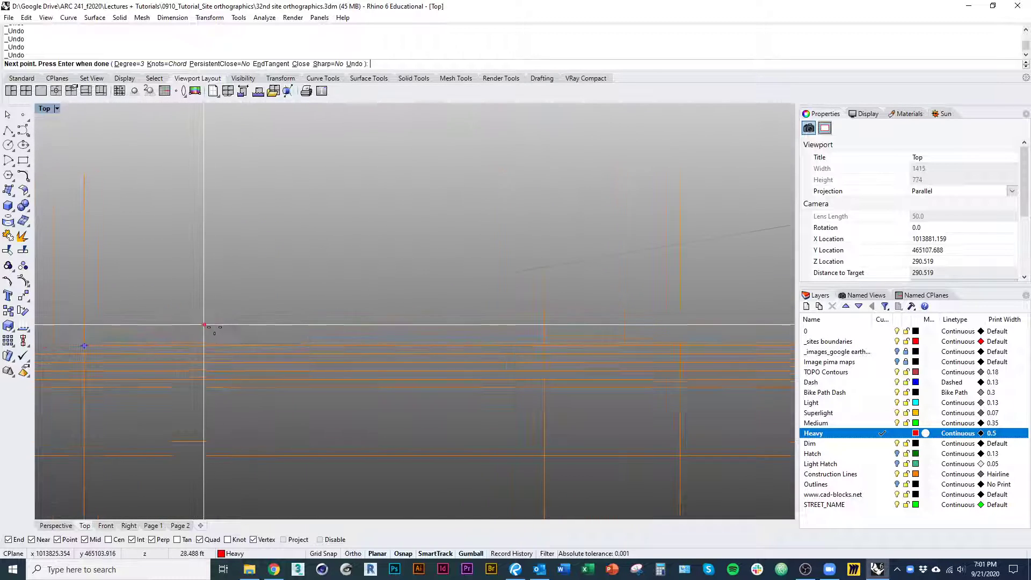
pyautogui.click(185, 339)
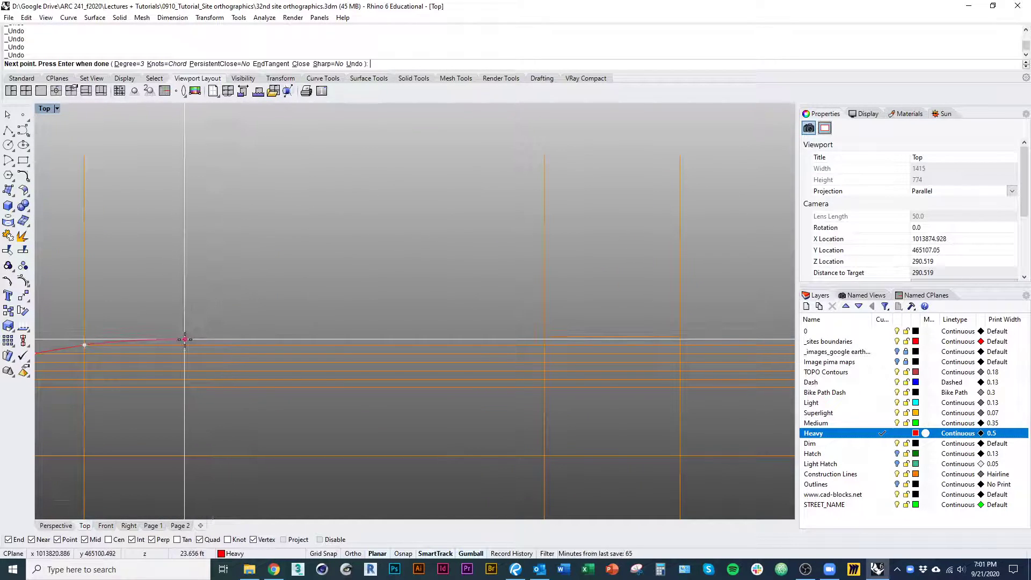
pyautogui.click(453, 340)
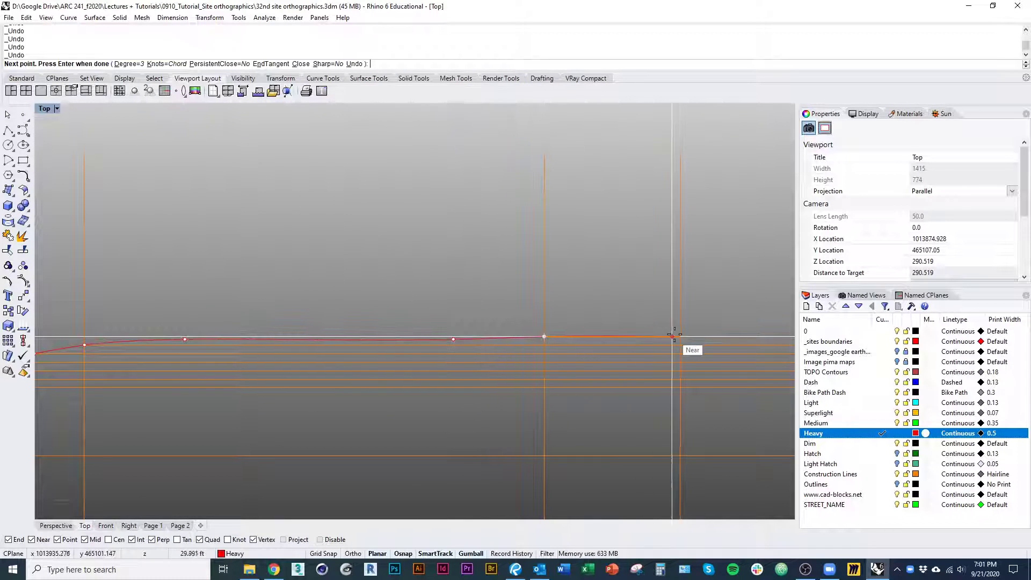
pyautogui.moveTo(633, 332); pyautogui.dragTo(328, 329, button='right')
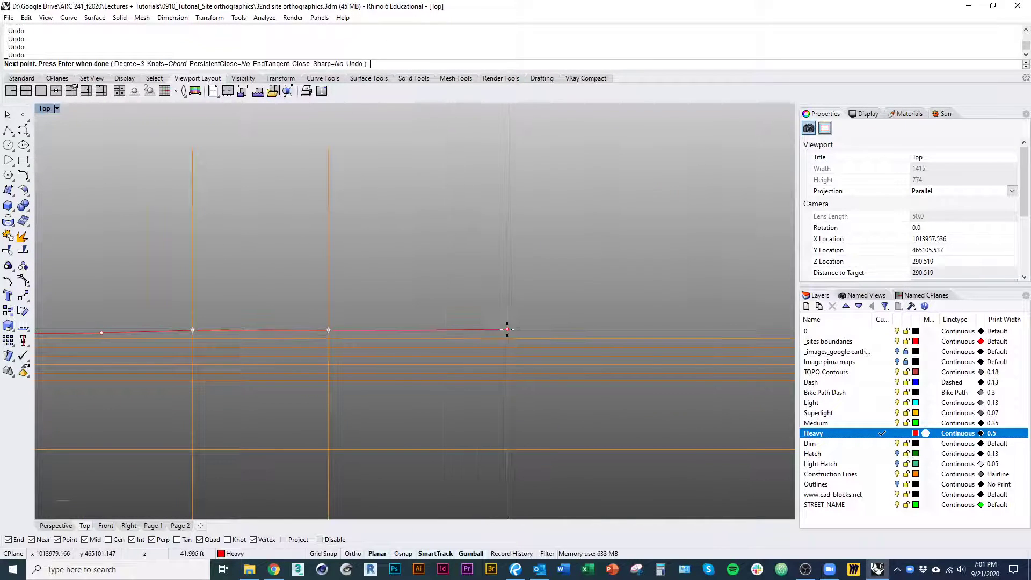
pyautogui.moveTo(508, 329); pyautogui.dragTo(234, 332, button='right')
# Continue the ground curve with two slightly lower points, then through the elevation intersections on the next three projection lines
pyautogui.scroll(-1, 253, 334)
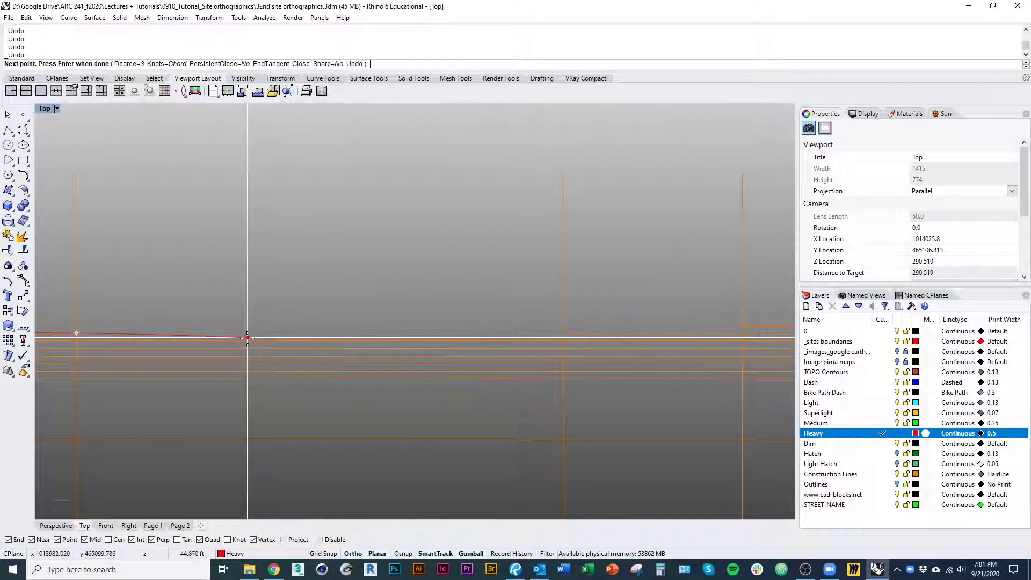
pyautogui.click(244, 337)
pyautogui.click(454, 339)
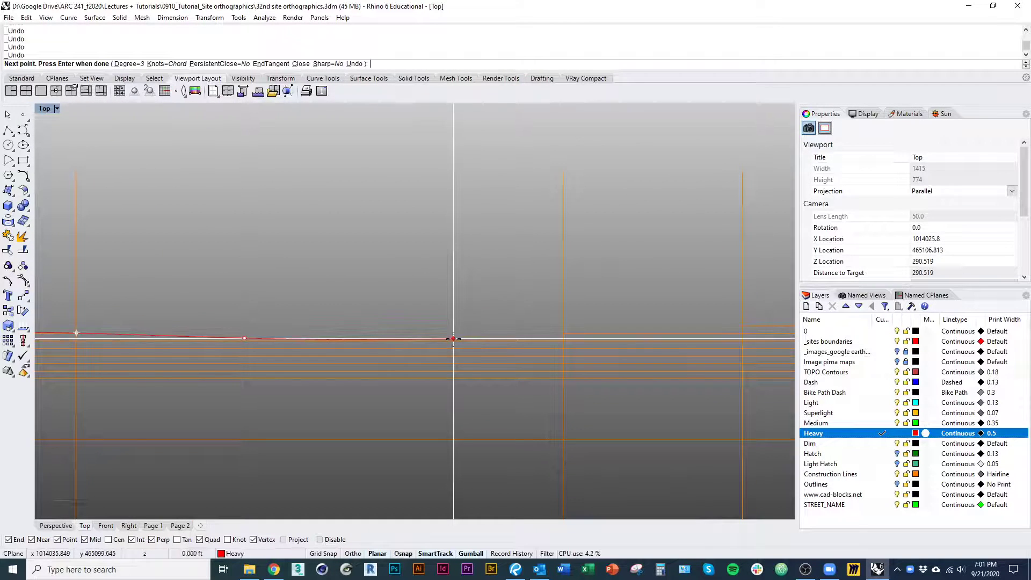
pyautogui.keyDown('shift'); pyautogui.moveTo(638, 333); pyautogui.dragTo(342, 345, button='right'); pyautogui.keyUp('shift')
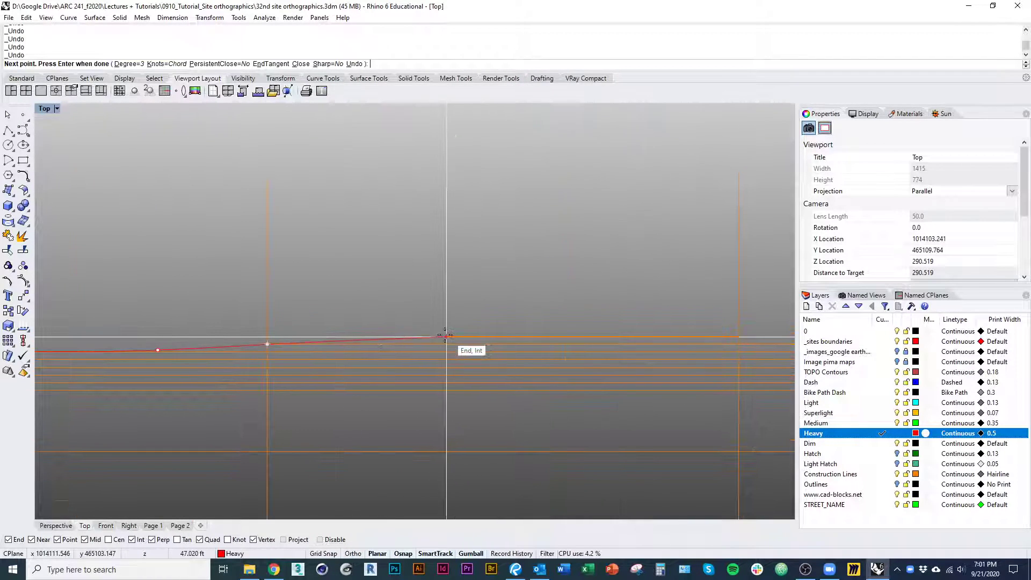
pyautogui.click(738, 333)
pyautogui.keyDown('shift'); pyautogui.moveTo(738, 332); pyautogui.dragTo(141, 339, button='right'); pyautogui.keyUp('shift')
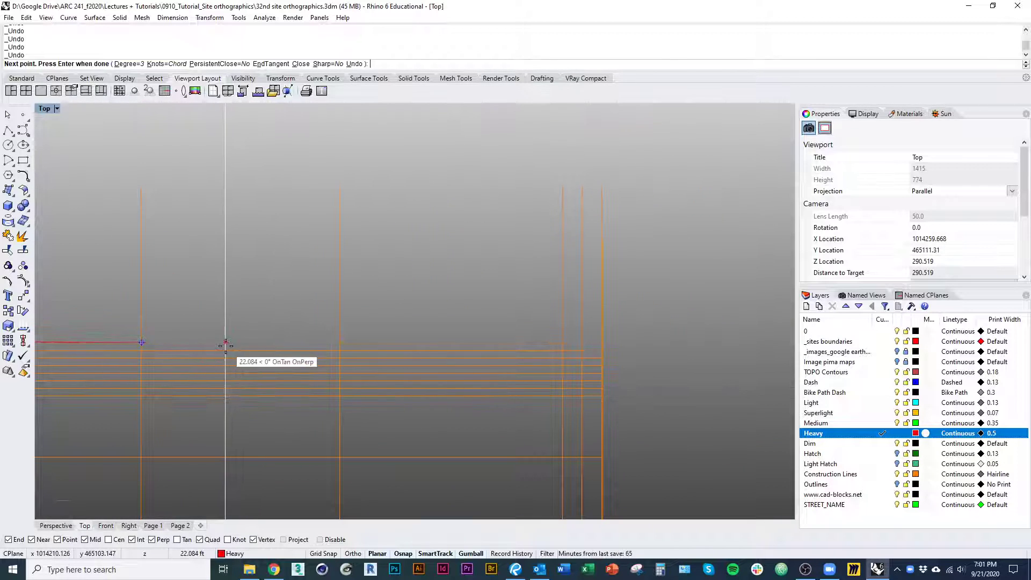
pyautogui.keyDown('shift'); pyautogui.moveTo(208, 347); pyautogui.dragTo(513, 337, button='right'); pyautogui.keyUp('shift')
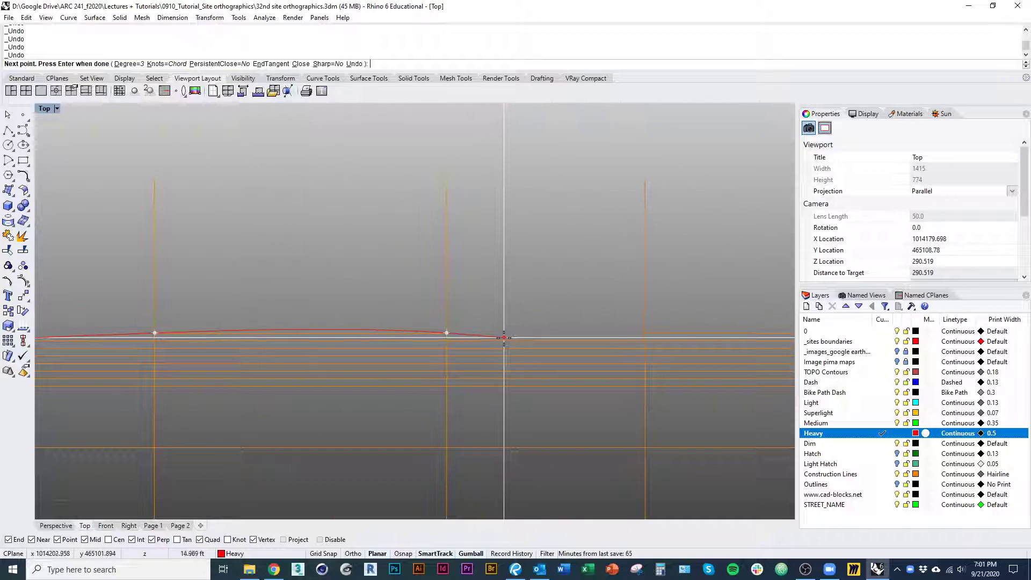
# Dip the ground curve with two points just above the lower elevation line, then pass through the next projection line's intersection
pyautogui.click(504, 338)
pyautogui.click(610, 337)
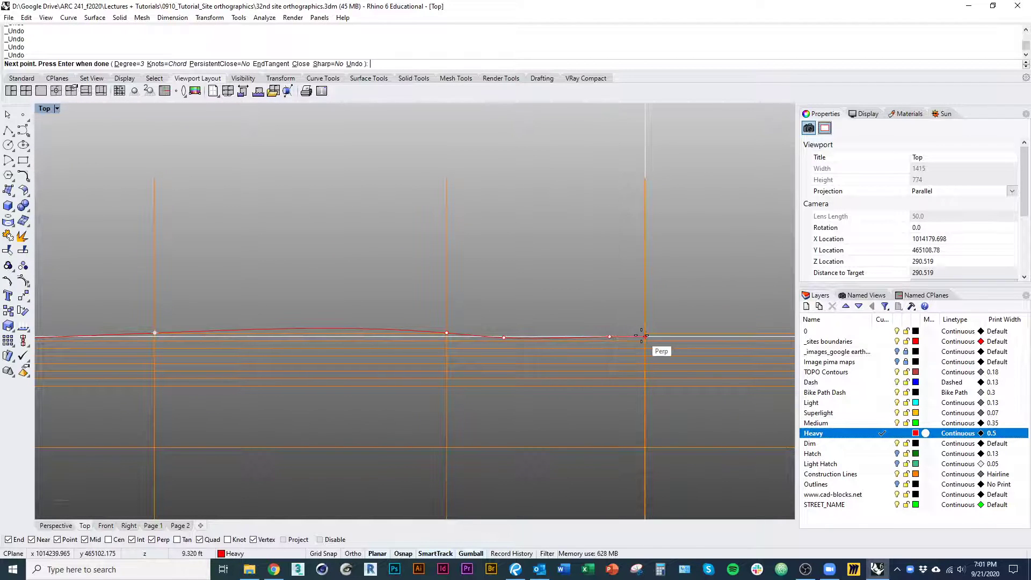
pyautogui.click(646, 333)
pyautogui.keyDown('shift'); pyautogui.moveTo(629, 320); pyautogui.dragTo(223, 345, button='right'); pyautogui.keyUp('shift')
pyautogui.scroll(2, 391, 357)
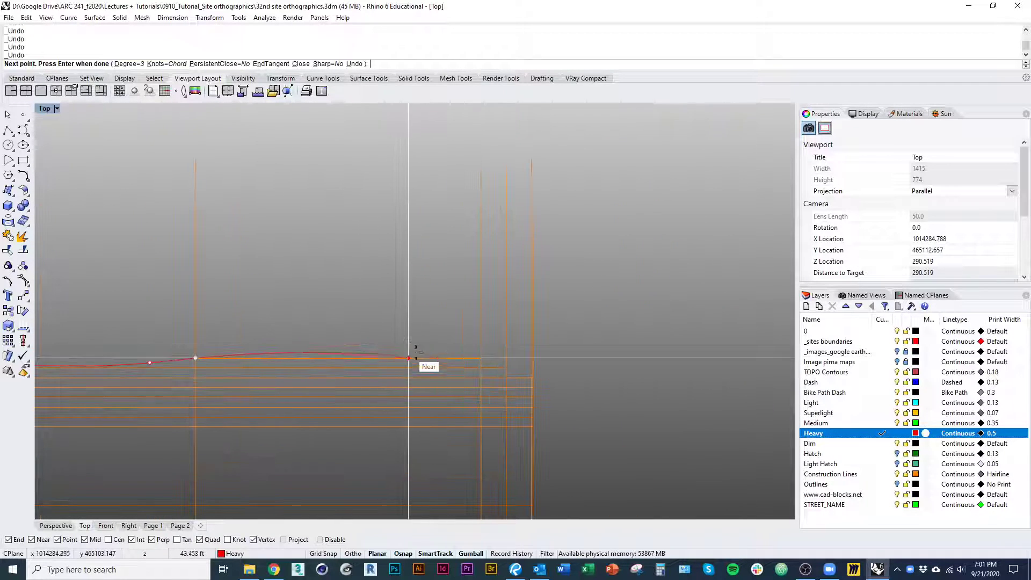
# Crest the ground curve slightly above the top elevation line, descend through the last intersections, and finish it at the east boundary
pyautogui.click(481, 358)
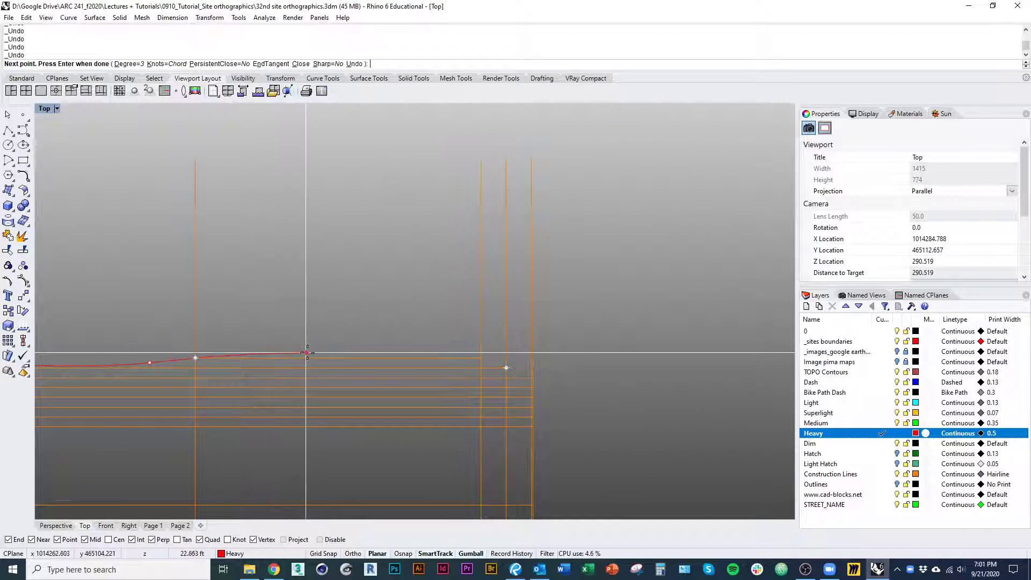
pyautogui.click(432, 352)
pyautogui.click(482, 357)
pyautogui.click(507, 368)
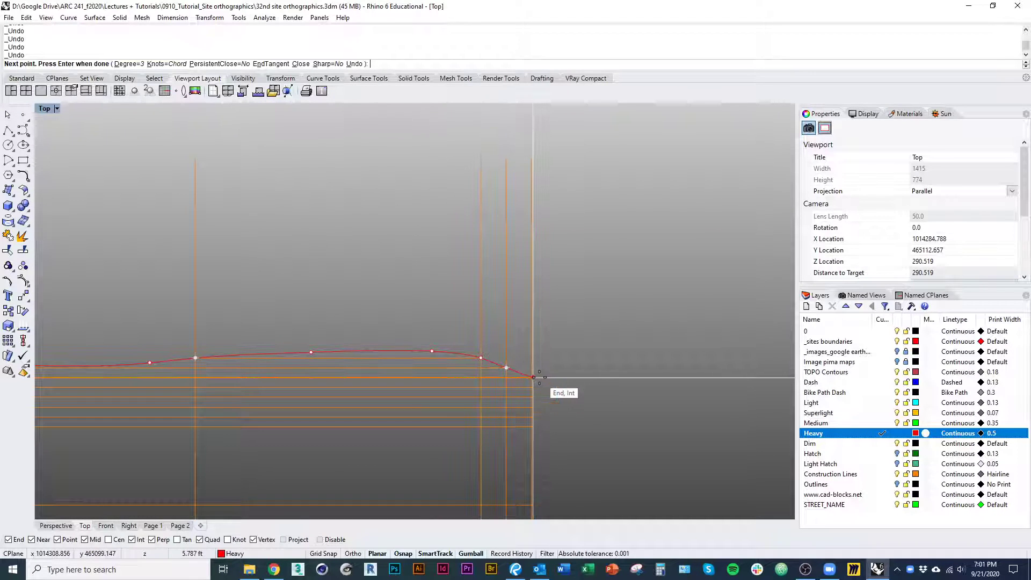
pyautogui.scroll(10, 534, 378)
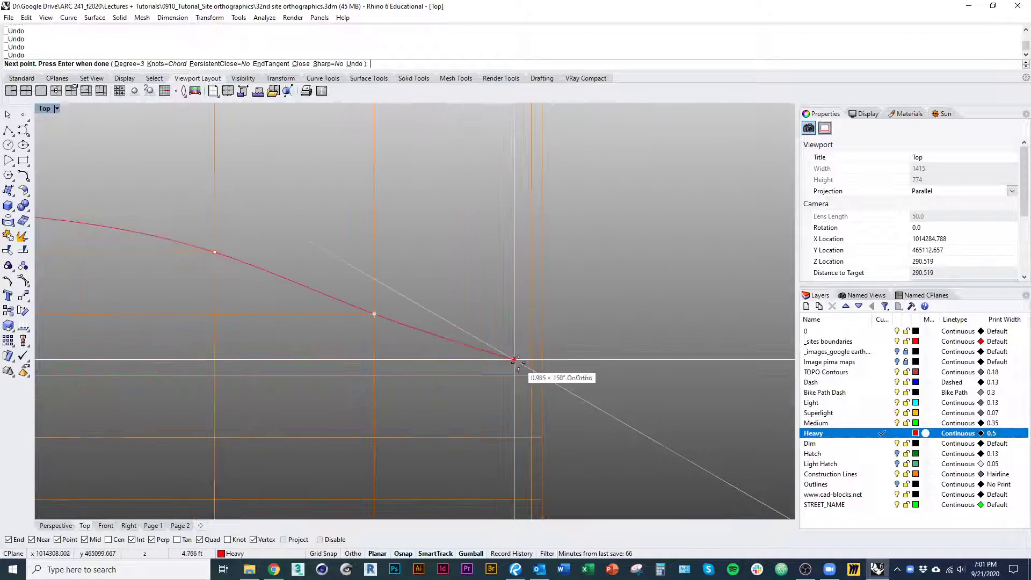
pyautogui.click(541, 375)
pyautogui.scroll(5, 541, 374)
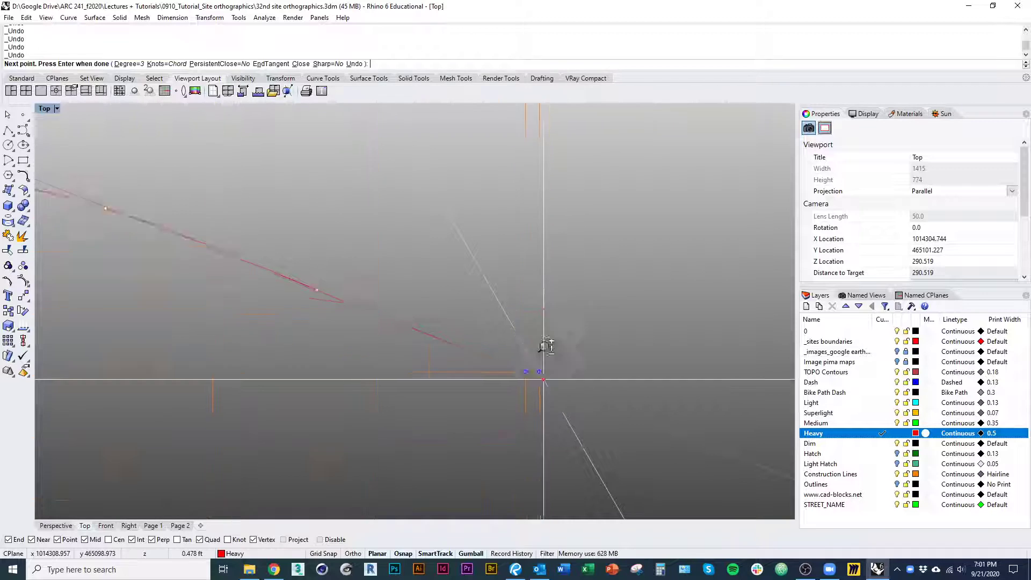
pyautogui.press('Return')
# Start a polyline at the ground curve's west end and run it straight down to the lowest elevation line
pyautogui.scroll(5, 505, 349)
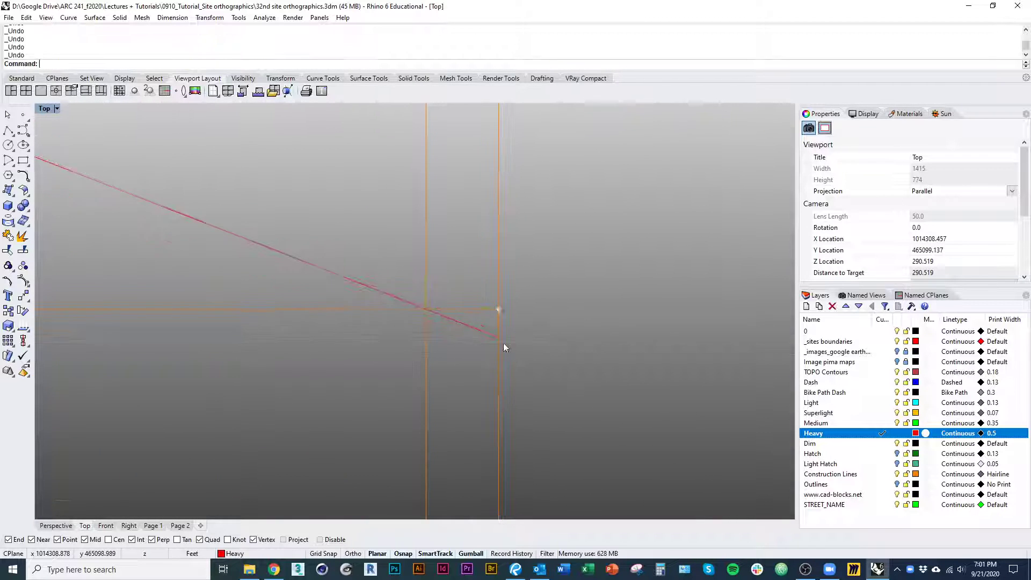
pyautogui.scroll(-10, 508, 367)
pyautogui.click(345, 335)
pyautogui.scroll(-8, 344, 334)
pyautogui.moveTo(209, 370); pyautogui.dragTo(501, 388, button='right')
pyautogui.scroll(5, 164, 370)
pyautogui.moveTo(163, 370); pyautogui.dragTo(531, 372, button='right')
pyautogui.scroll(-2, 284, 368)
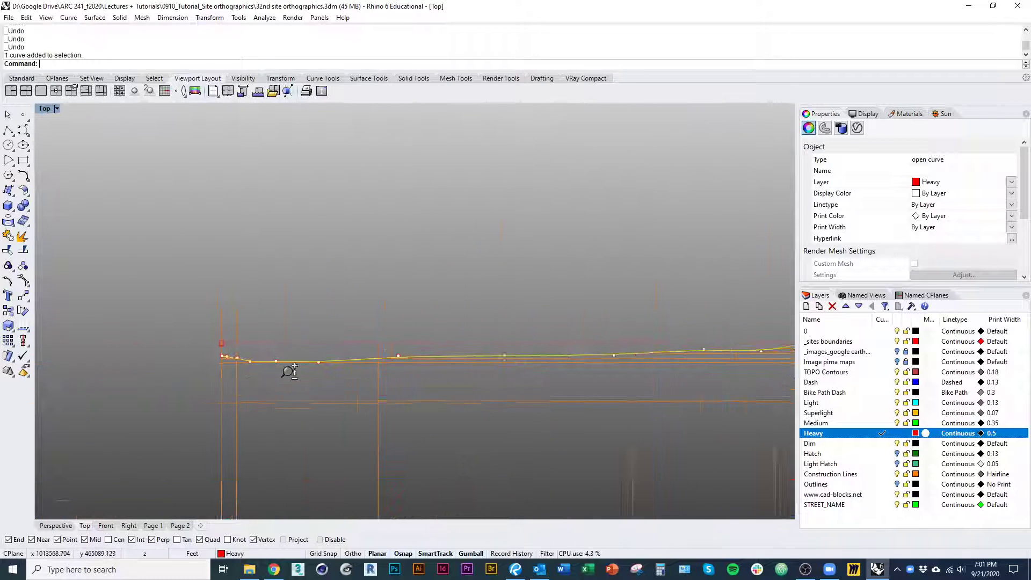
pyautogui.scroll(10, 218, 367)
pyautogui.write('pl')
pyautogui.press('Return')
pyautogui.click(258, 332)
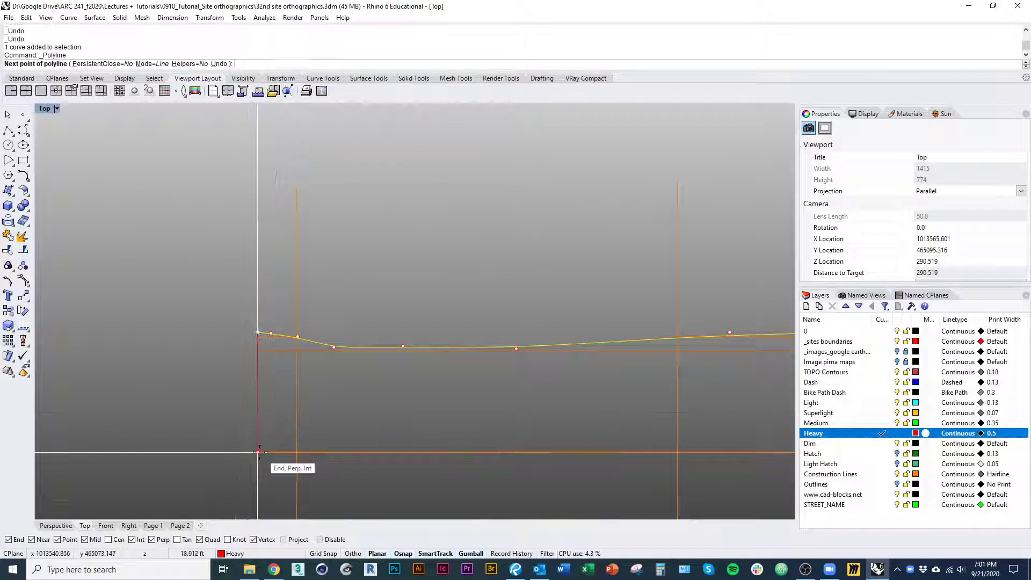
pyautogui.click(258, 452)
# Continue the polyline along the lowest elevation line to the east boundary and up to the ground curve's east end
pyautogui.scroll(-11, 191, 400)
pyautogui.moveTo(658, 419); pyautogui.dragTo(274, 411, button='right')
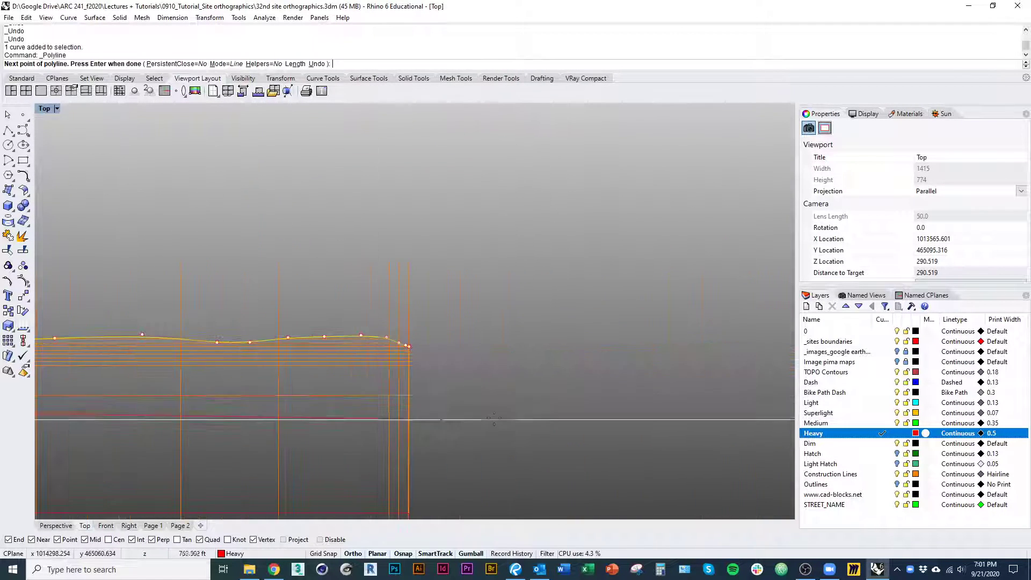
pyautogui.scroll(8, 410, 412)
pyautogui.click(411, 376)
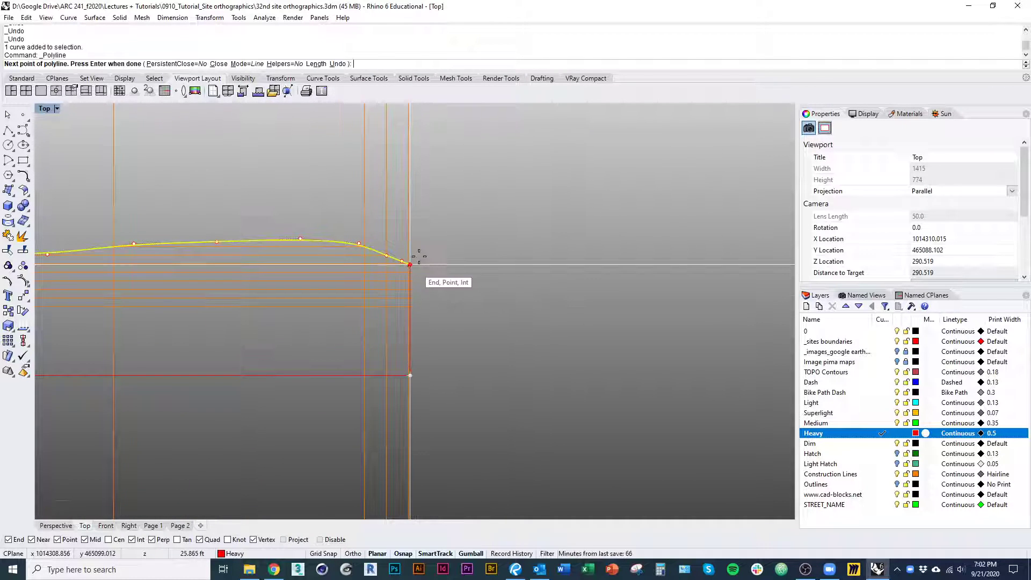
pyautogui.scroll(12, 419, 257)
pyautogui.click(340, 317)
pyautogui.press('Return')
pyautogui.scroll(-14, 407, 415)
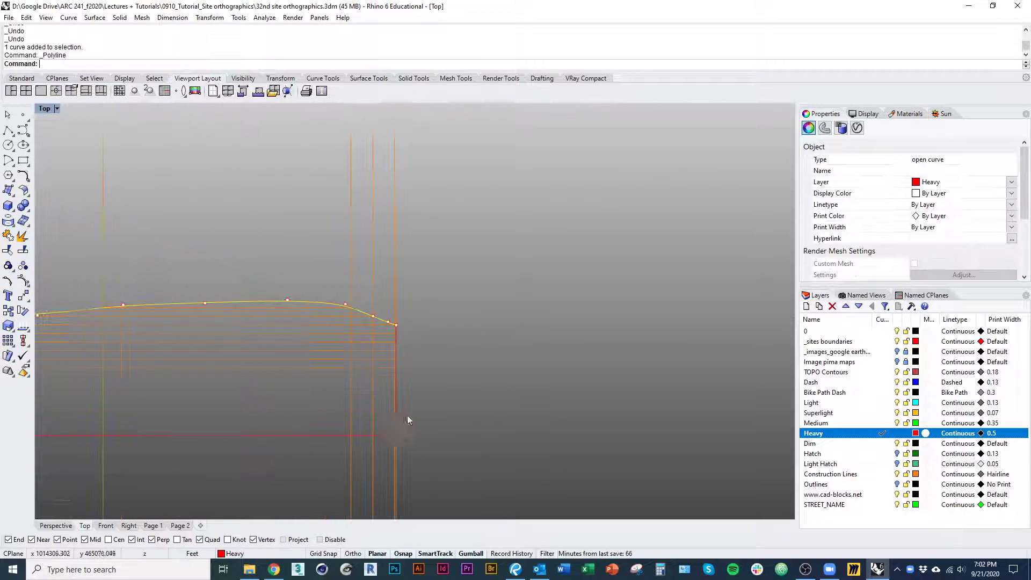
pyautogui.click(508, 384)
# Open the Page 2 layout, pan its detail view to bring the new section into the frame, and inspect the line weights
pyautogui.scroll(-7, 537, 376)
pyautogui.click(153, 526)
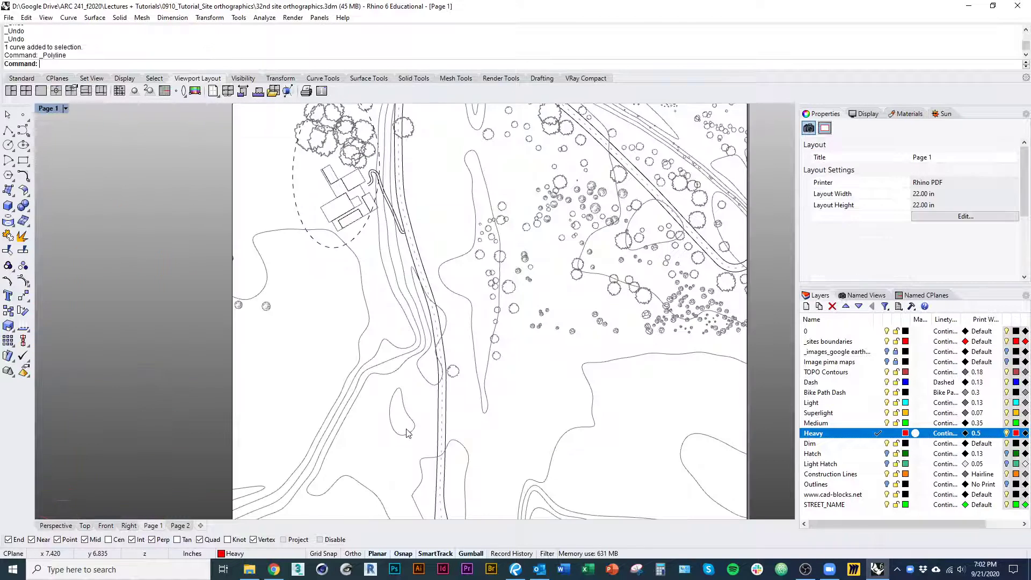
pyautogui.click(180, 526)
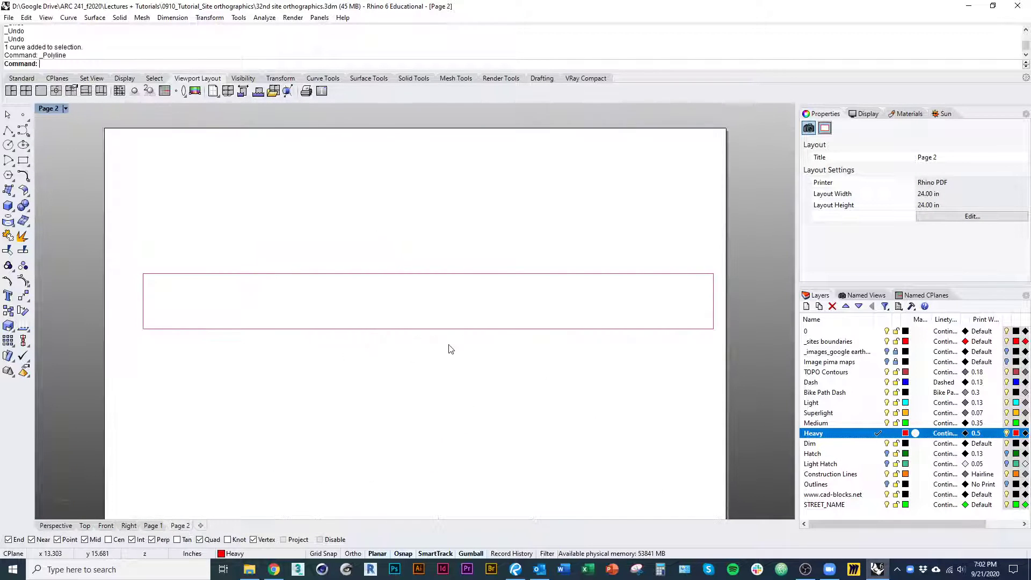
pyautogui.moveTo(449, 345); pyautogui.dragTo(439, 349, button='right')
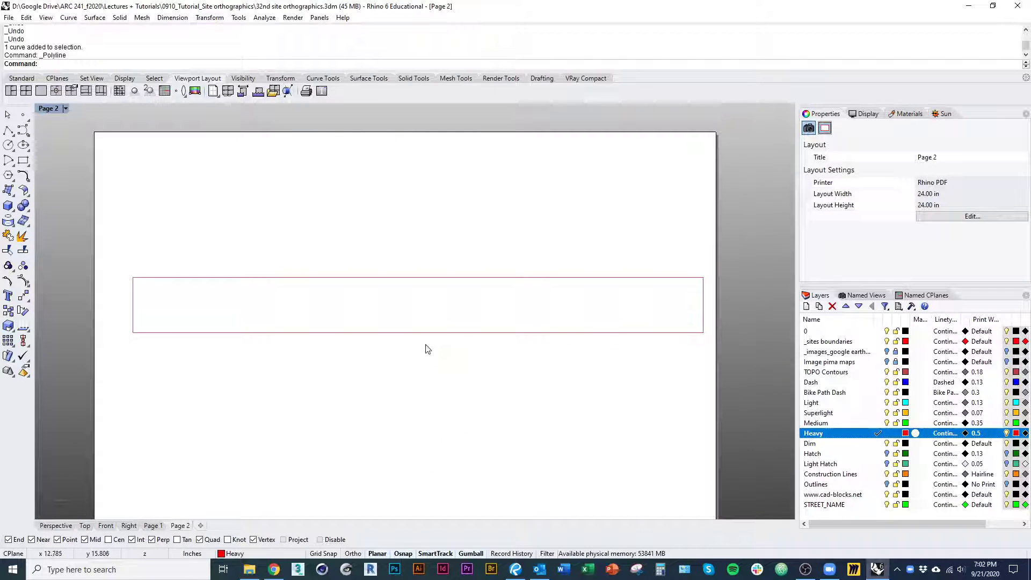
pyautogui.click(396, 334)
pyautogui.moveTo(604, 373); pyautogui.dragTo(529, 362, button='right')
pyautogui.doubleClick(534, 291)
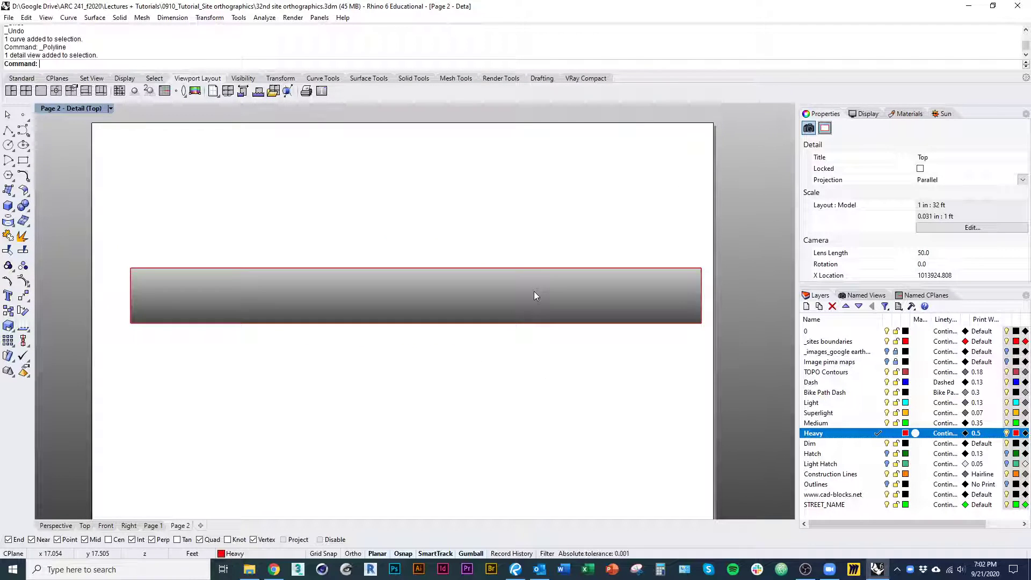
pyautogui.moveTo(534, 291); pyautogui.dragTo(544, 178, button='right')
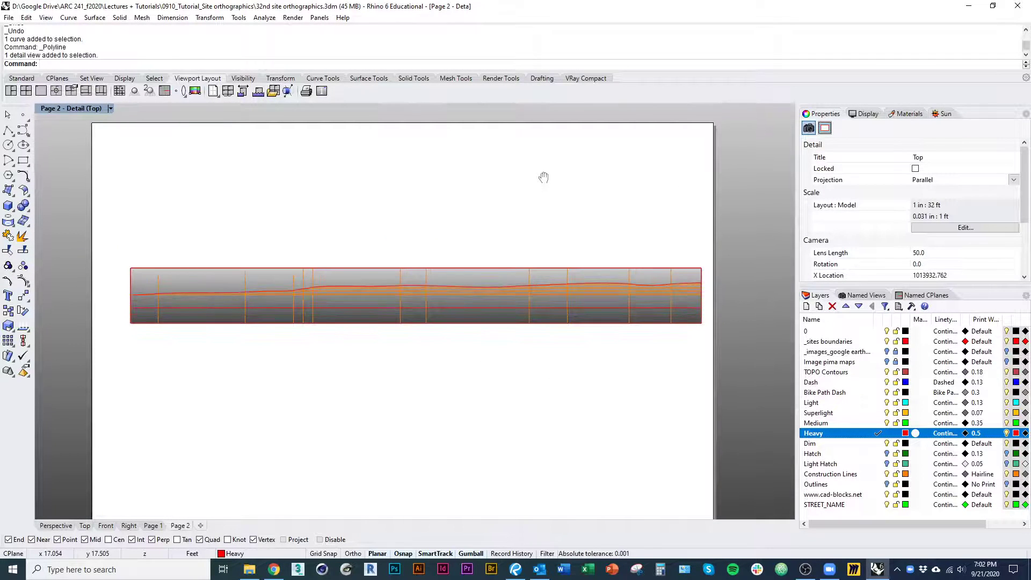
pyautogui.doubleClick(538, 188)
pyautogui.scroll(6, 312, 301)
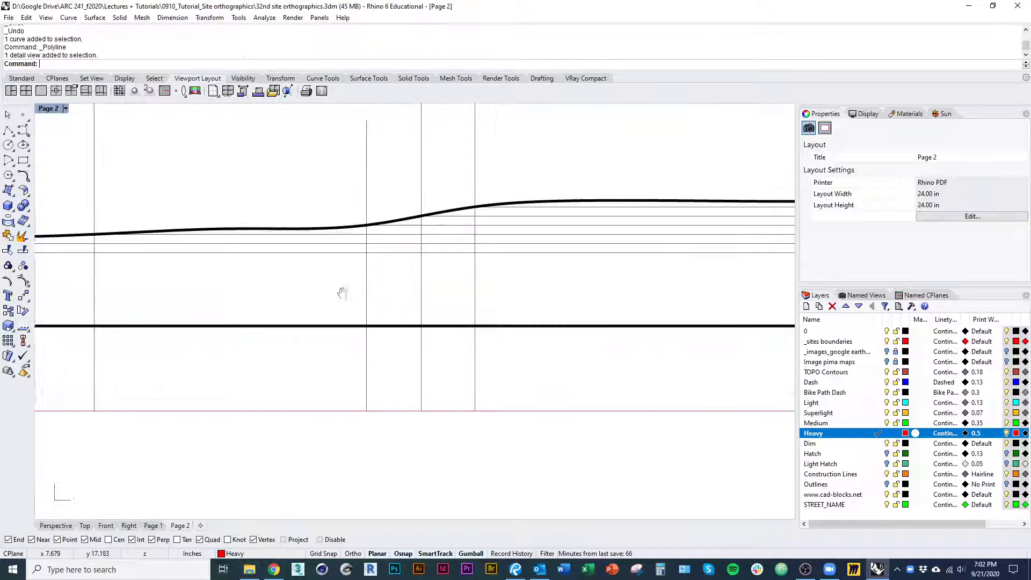
pyautogui.scroll(-2, 294, 317)
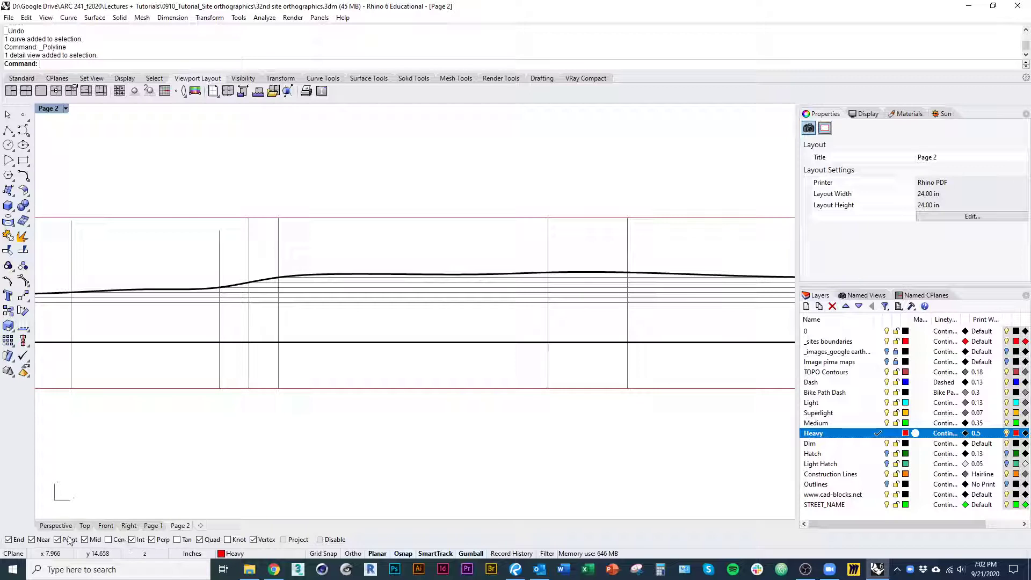
# In the Top view, trim the projection lines above the ground profile, using the ground curve as the cutting object
pyautogui.click(84, 526)
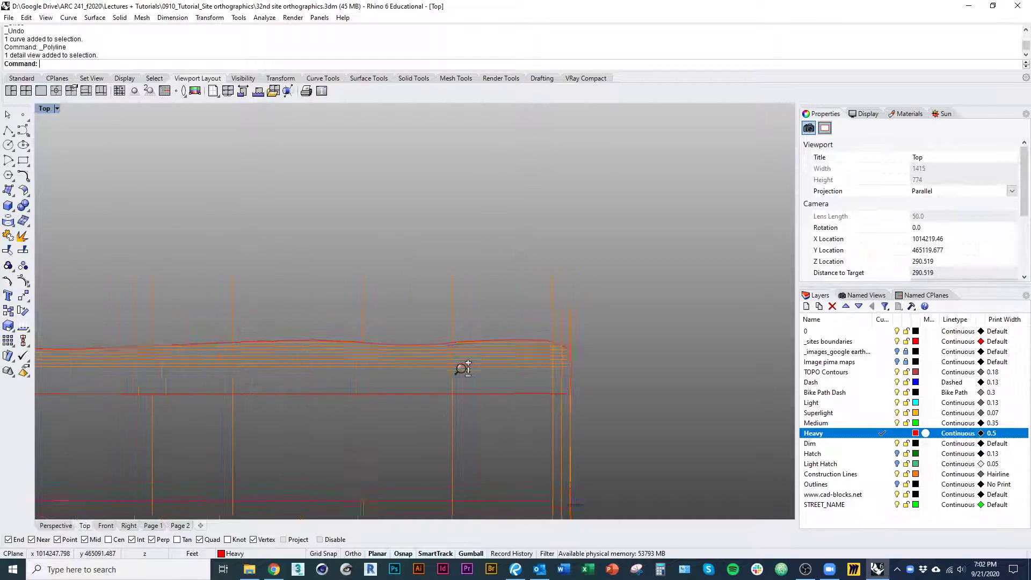
pyautogui.click(433, 349)
pyautogui.hotkey('ctrl', 't')
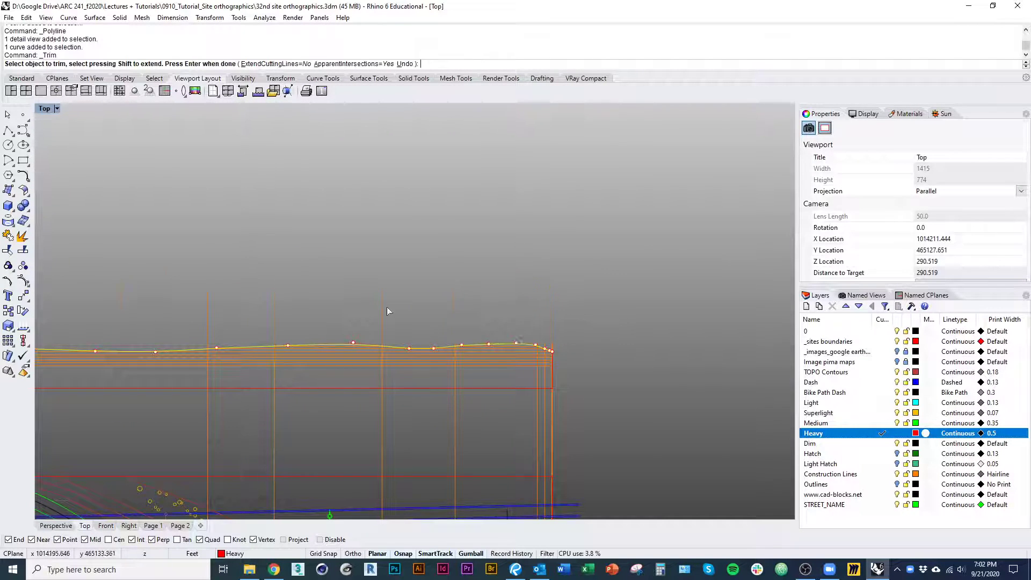
pyautogui.scroll(-3, 387, 308)
pyautogui.moveTo(436, 321); pyautogui.dragTo(598, 318, button='right')
pyautogui.moveTo(271, 303); pyautogui.dragTo(441, 302, button='right')
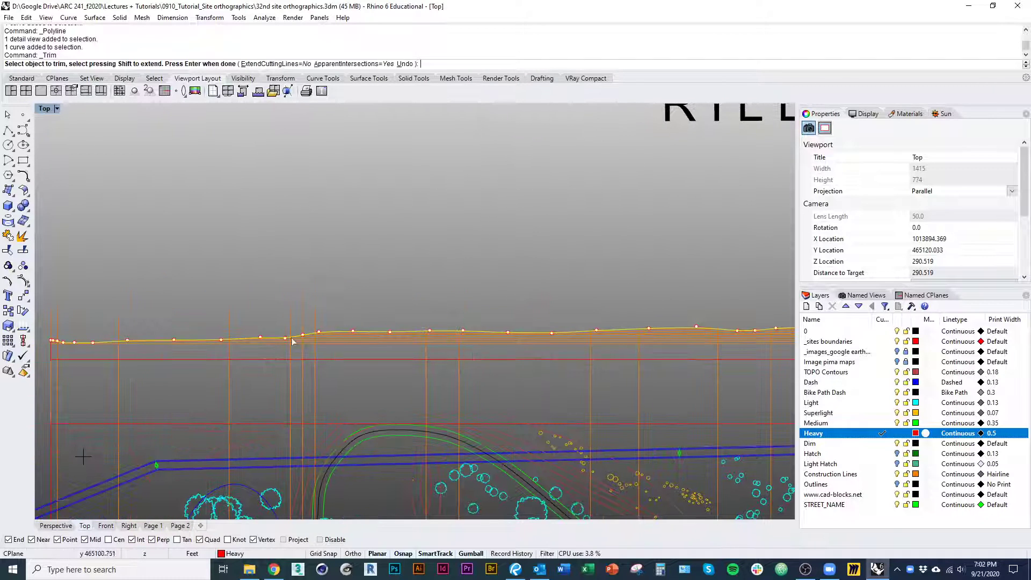
pyautogui.scroll(11, 317, 330)
pyautogui.moveTo(156, 306); pyautogui.dragTo(469, 317, button='right')
pyautogui.moveTo(229, 326); pyautogui.dragTo(605, 338, button='right')
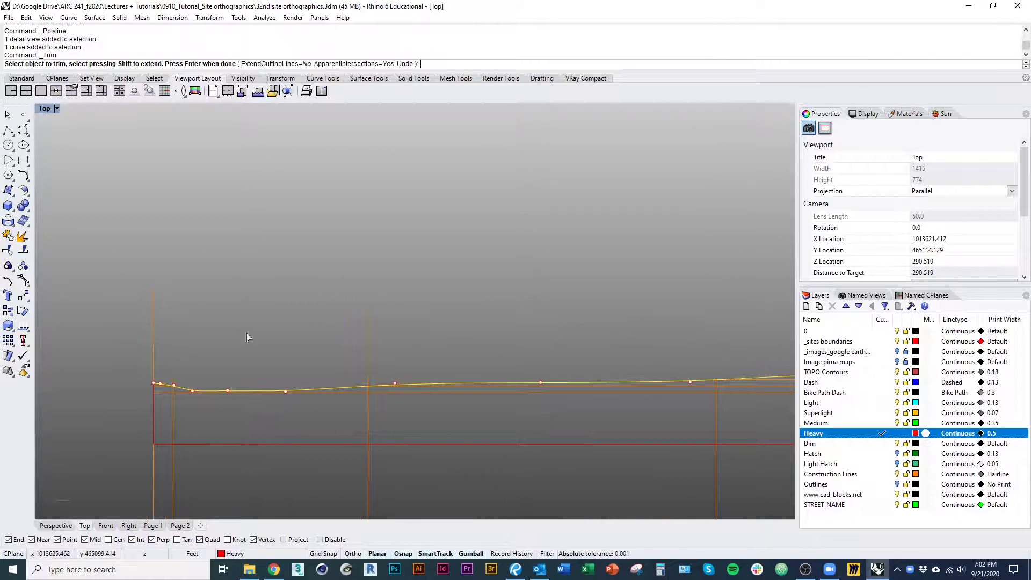
pyautogui.press('Escape')
# Examine the trimmed section above the site plan and in the Page 2 layout
pyautogui.scroll(-5, 138, 337)
pyautogui.moveTo(290, 346); pyautogui.dragTo(237, 323, button='right')
pyautogui.scroll(-4, 242, 325)
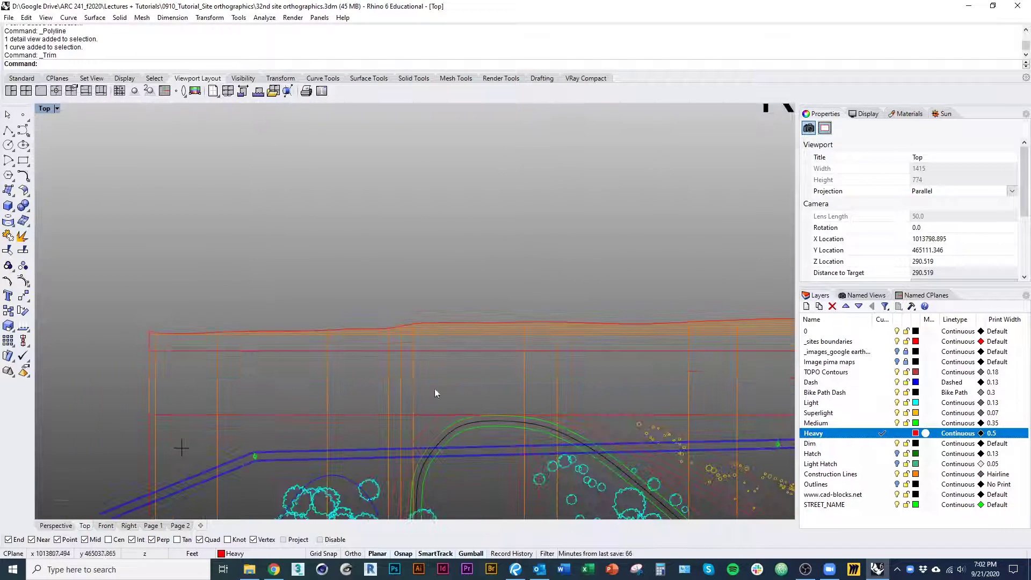
pyautogui.moveTo(471, 399); pyautogui.dragTo(412, 410, button='right')
pyautogui.hotkey('alt', 'Tab')
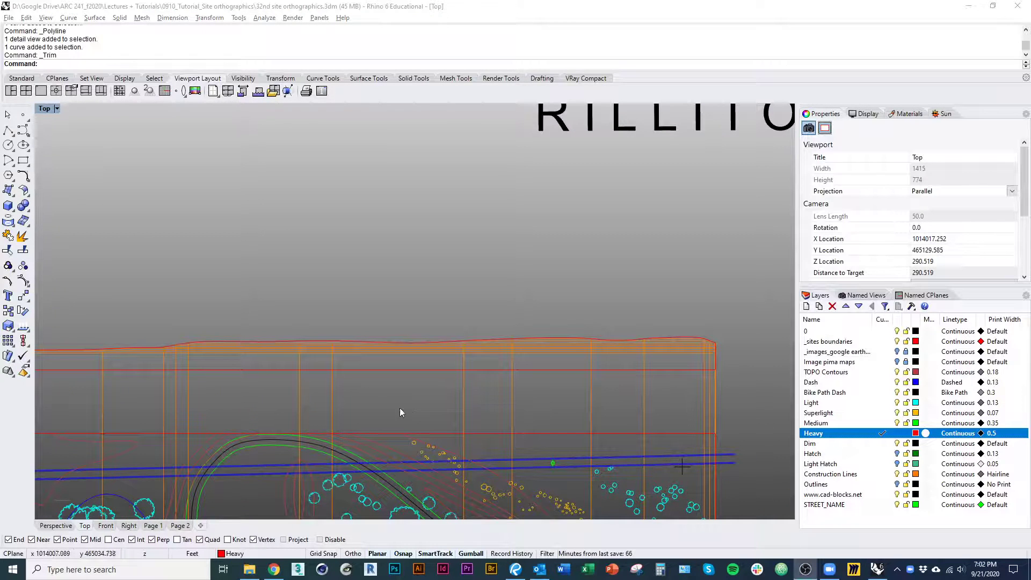
pyautogui.click(194, 526)
pyautogui.scroll(-10, 350, 372)
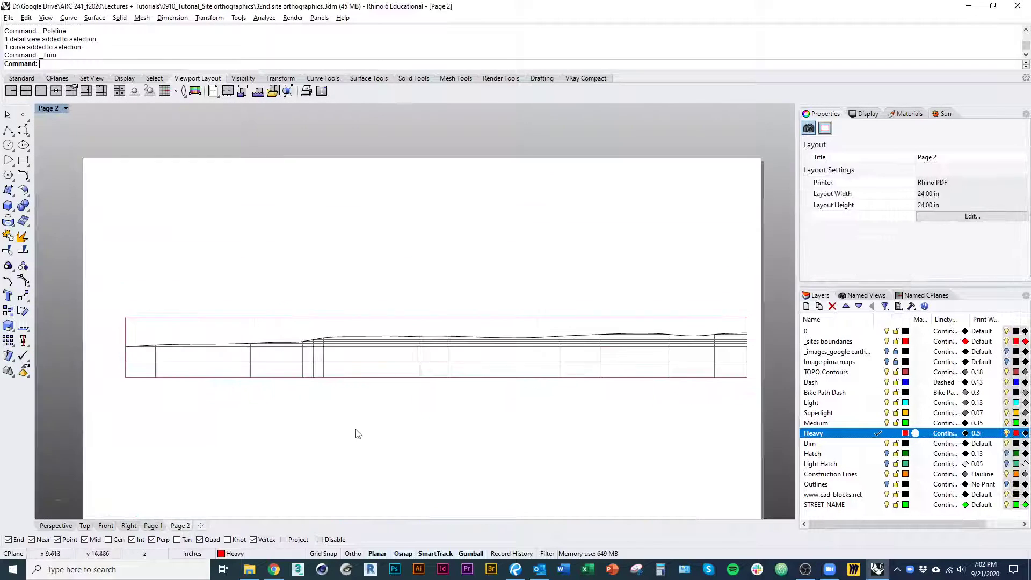
pyautogui.moveTo(356, 430); pyautogui.dragTo(382, 429, button='right')
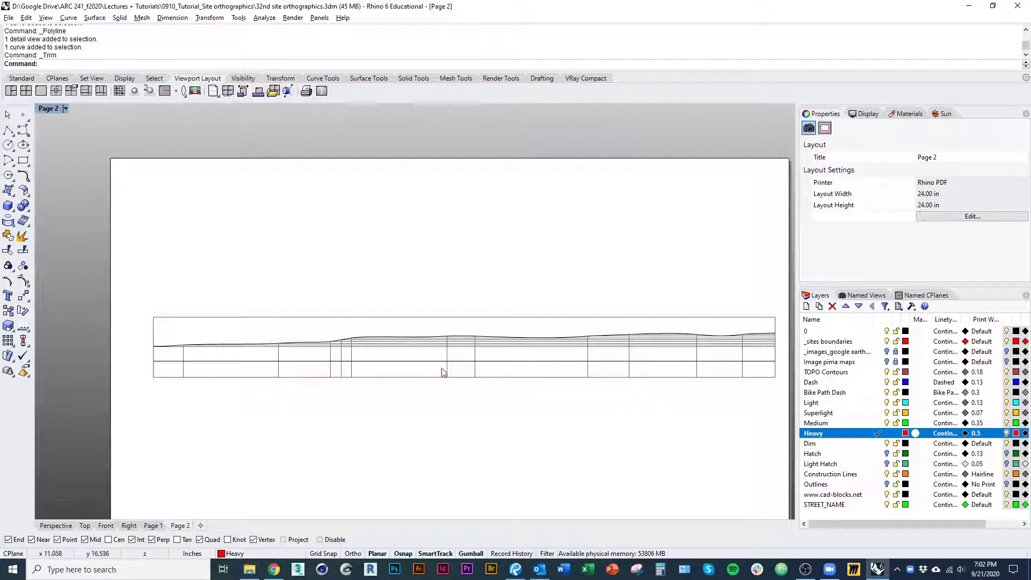
pyautogui.scroll(5, 443, 372)
# In the Top view, make Construction Lines the current layer and draw a vertical projection line from the building's south corner up past the section
pyautogui.hotkey('alt', 'Tab')
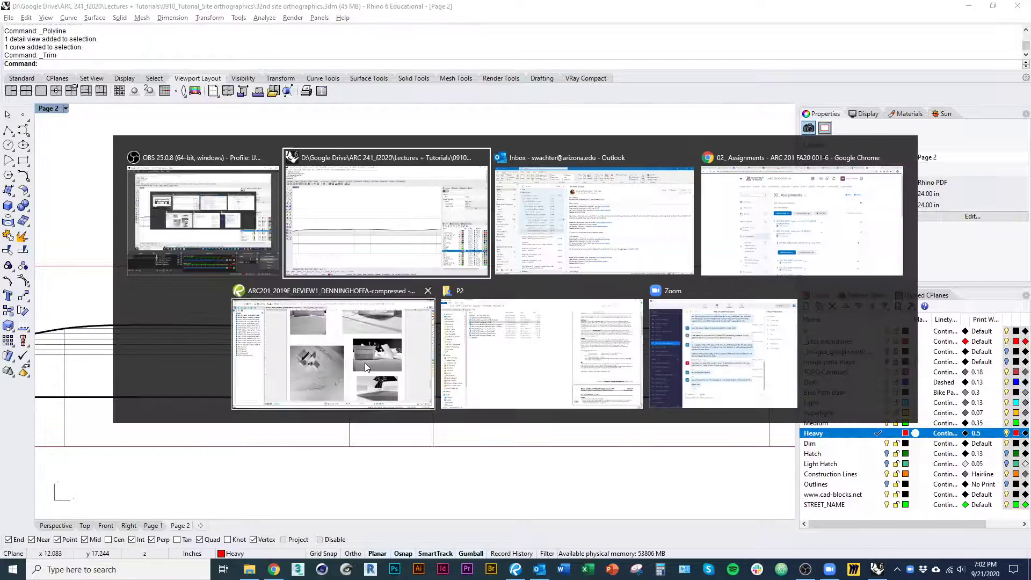
pyautogui.click(85, 526)
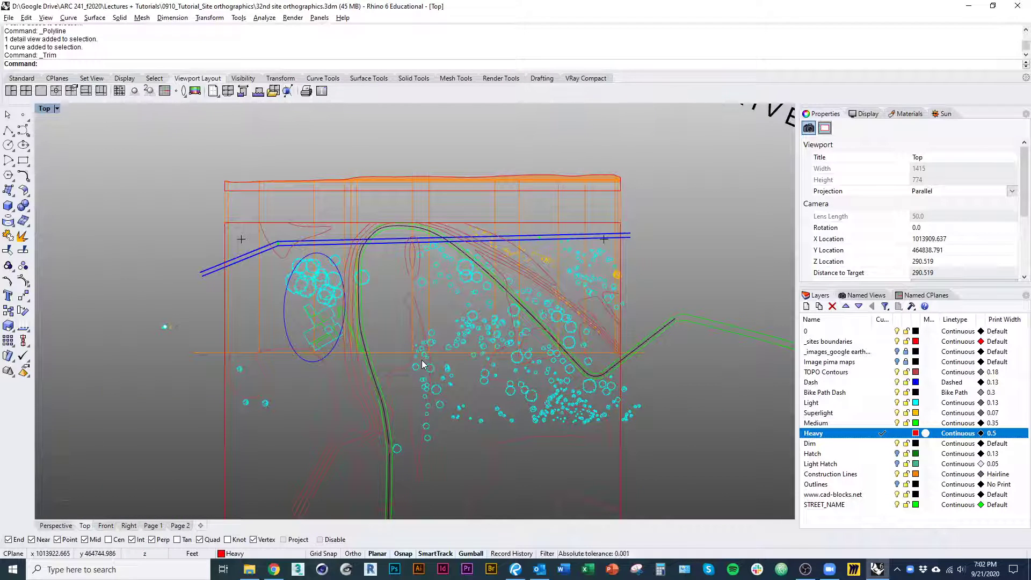
pyautogui.scroll(5, 340, 356)
pyautogui.scroll(2, 317, 368)
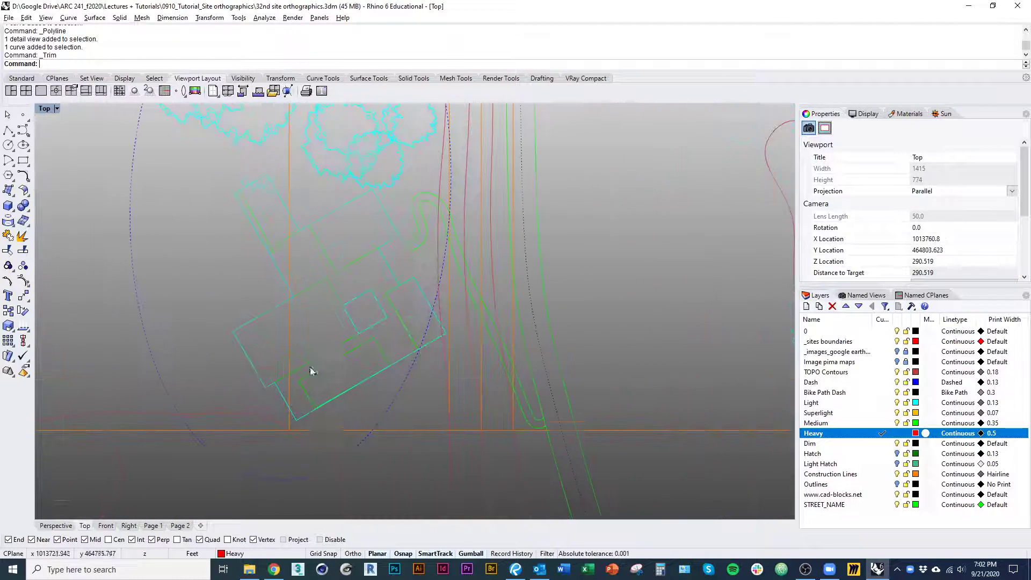
pyautogui.scroll(3, 299, 406)
pyautogui.write('pl')
pyautogui.press('Return')
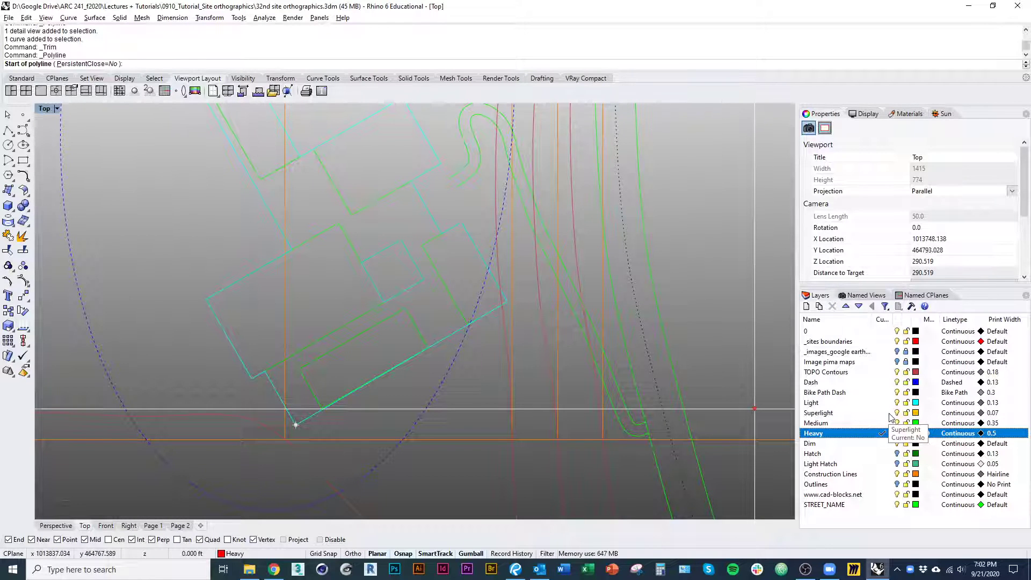
pyautogui.click(883, 474)
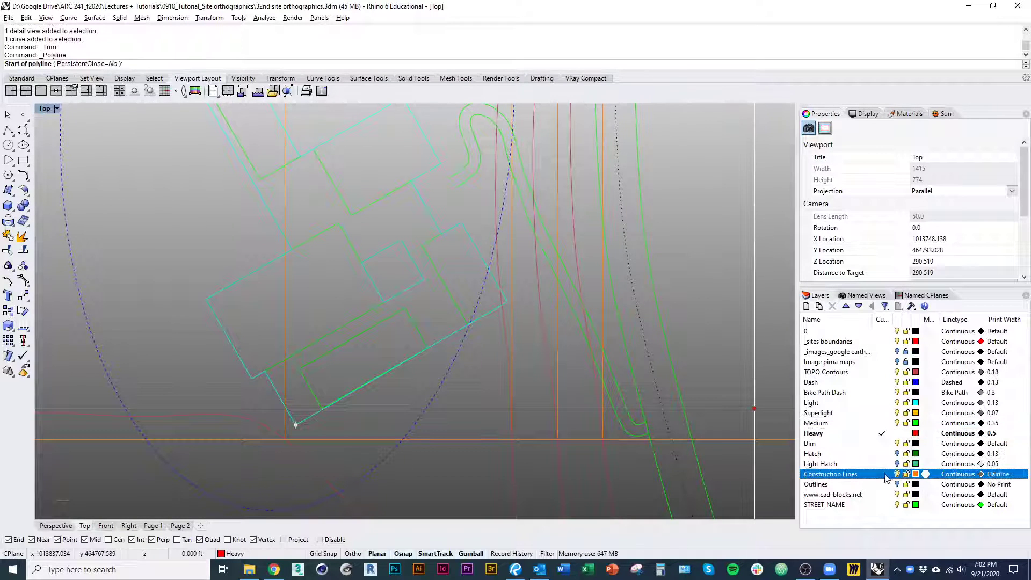
pyautogui.moveTo(295, 424); pyautogui.dragTo(391, 442, button='right')
pyautogui.click(391, 442)
pyautogui.scroll(-10, 398, 436)
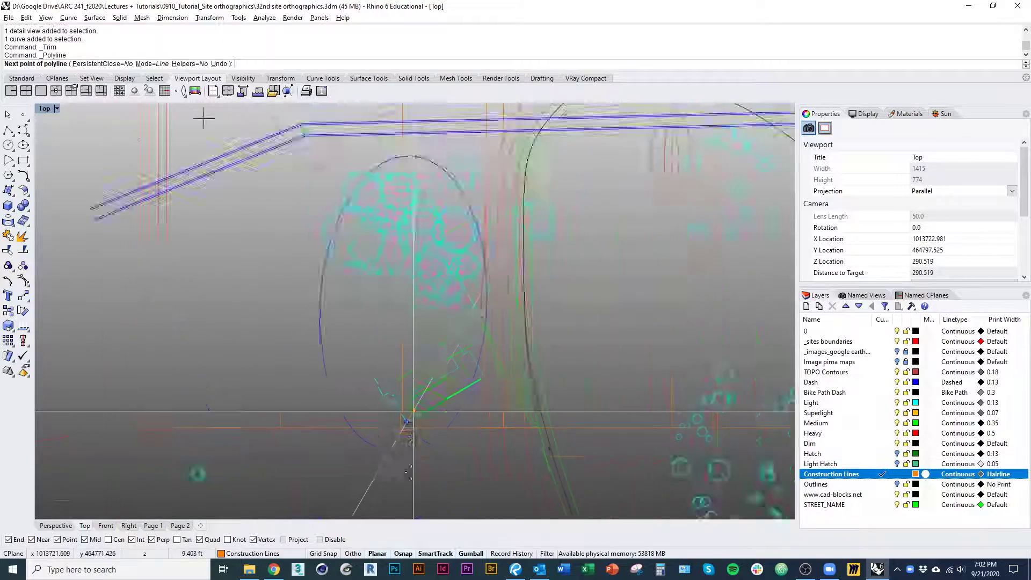
pyautogui.moveTo(424, 321); pyautogui.dragTo(404, 554, button='right')
pyautogui.keyDown('alt'); pyautogui.keyDown('shift'); pyautogui.click(388, 214); pyautogui.keyUp('shift'); pyautogui.keyUp('alt')
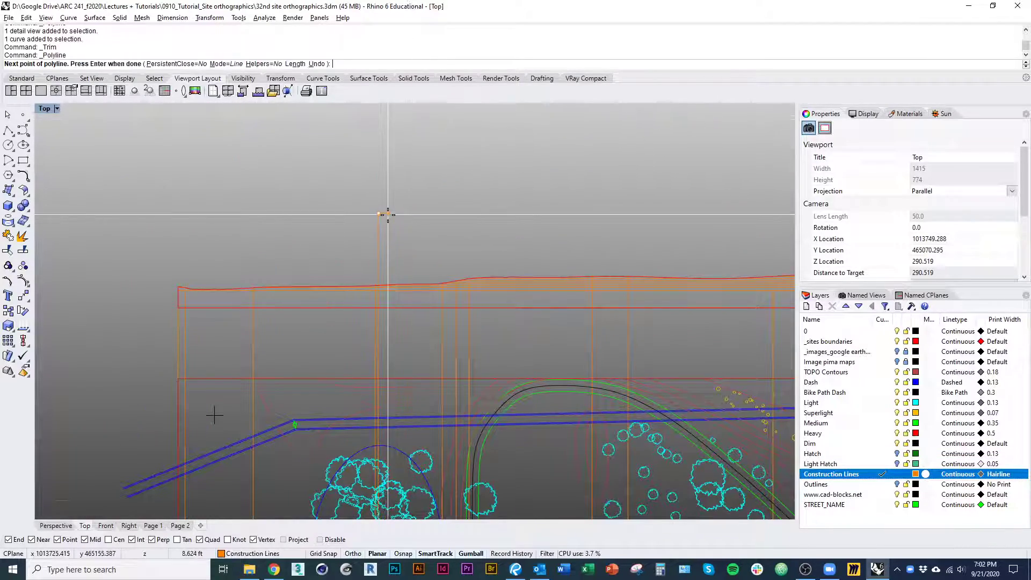
pyautogui.rightClick(388, 215)
# Draw a vertical projection line from the building's southwest notch corner up past the section's ground profile
pyautogui.moveTo(407, 232); pyautogui.dragTo(382, 82, button='right')
pyautogui.moveTo(419, 293); pyautogui.dragTo(407, 194, button='right')
pyautogui.scroll(6, 343, 387)
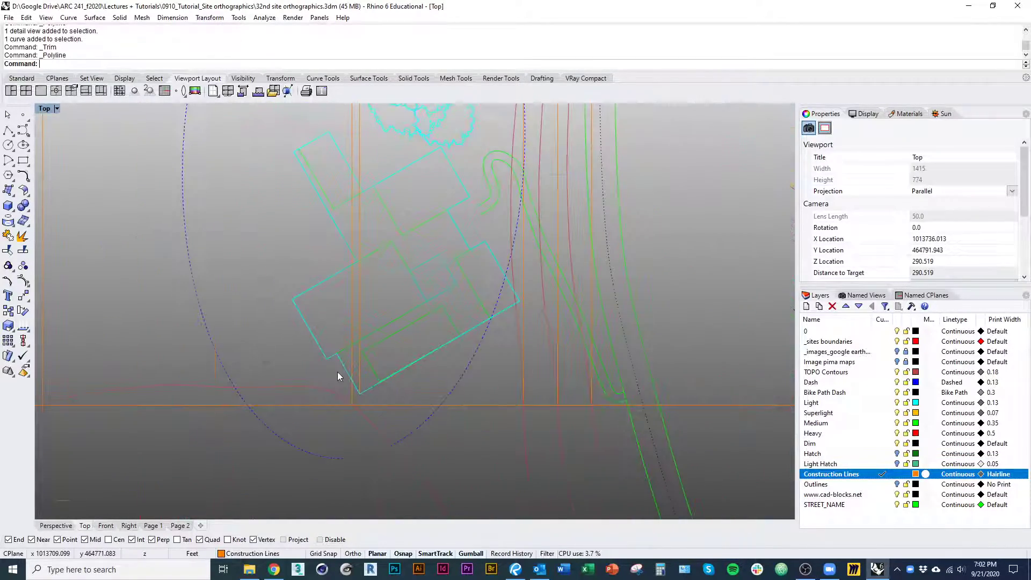
pyautogui.rightClick(339, 372)
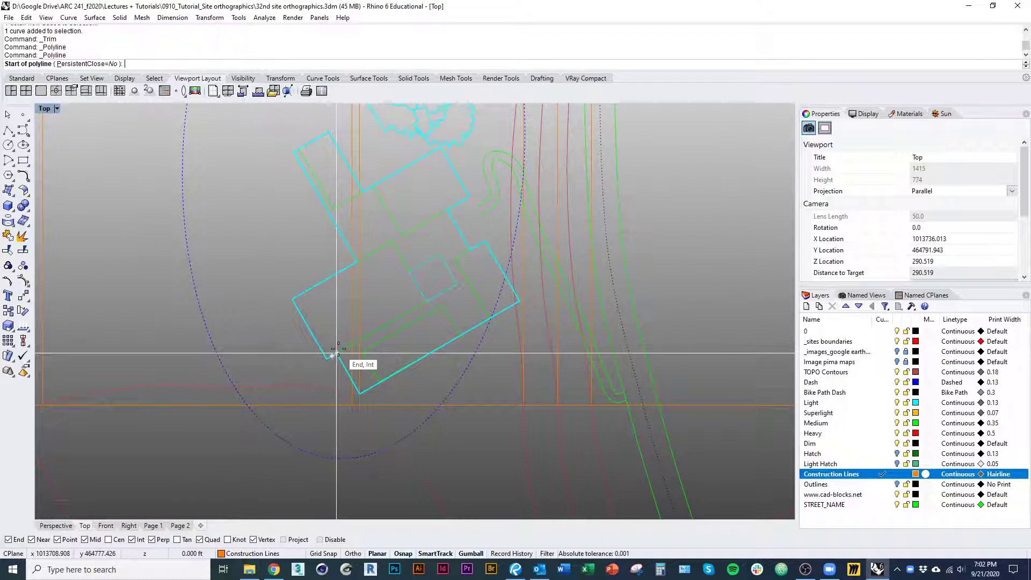
pyautogui.click(327, 359)
pyautogui.scroll(-10, 342, 333)
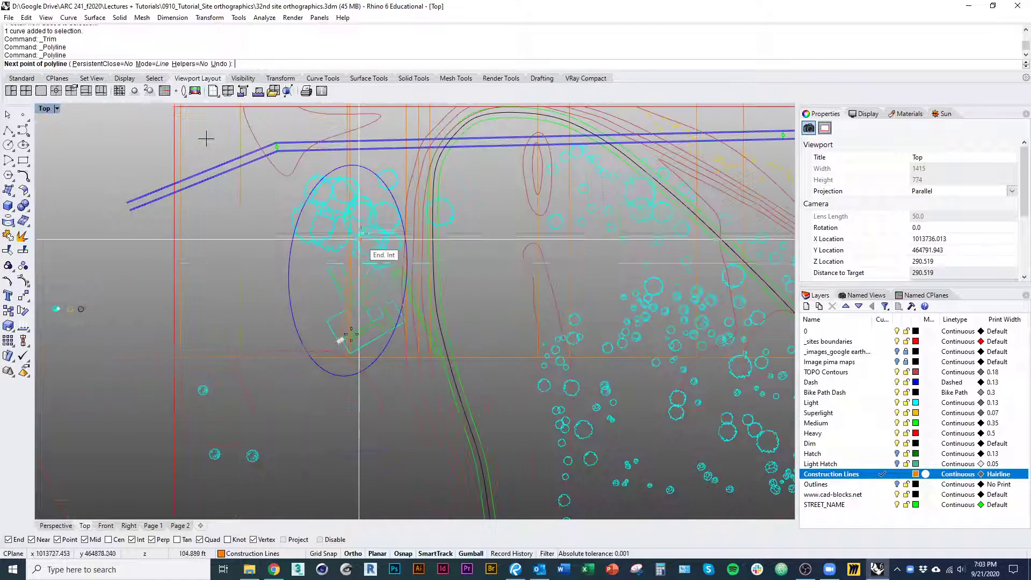
pyautogui.moveTo(359, 188); pyautogui.dragTo(346, 403, button='right')
pyautogui.keyDown('shift'); pyautogui.click(321, 173); pyautogui.keyUp('shift')
pyautogui.rightClick(322, 176)
# Draw a vertical projection line from the southwest corner of the building's inner green rectangle up past the section
pyautogui.moveTo(329, 366); pyautogui.dragTo(322, 179, button='right')
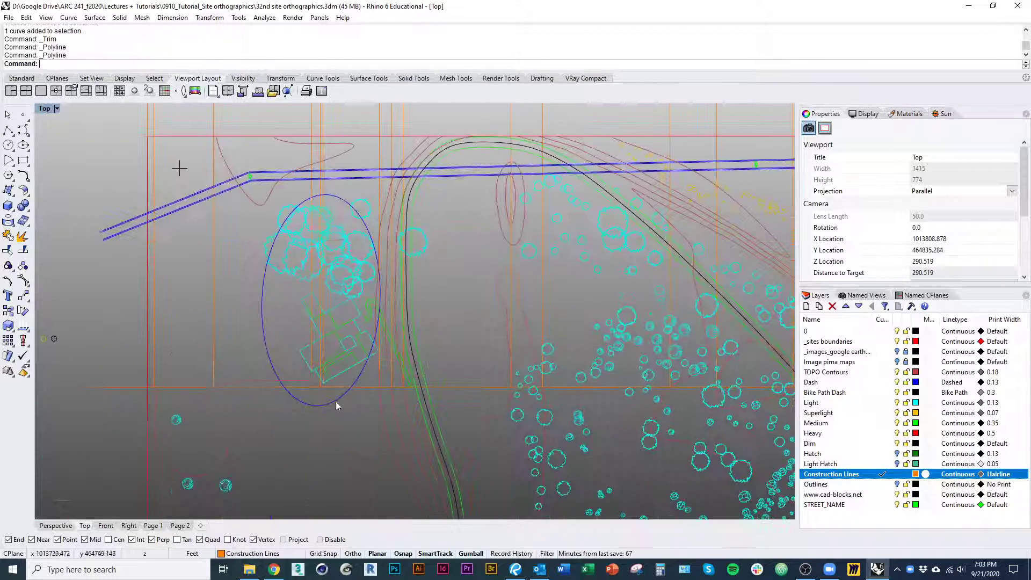
pyautogui.scroll(7, 330, 354)
pyautogui.rightClick(330, 354)
pyautogui.click(327, 362)
pyautogui.moveTo(351, 304); pyautogui.dragTo(320, 380, button='right')
pyautogui.scroll(-13, 355, 400)
pyautogui.keyDown('shift'); pyautogui.click(358, 217); pyautogui.keyUp('shift')
pyautogui.rightClick(359, 218)
# Draw a vertical projection line from the southeast corner of the inner green rectangle up past the section
pyautogui.scroll(15, 333, 302)
pyautogui.rightClick(274, 306)
pyautogui.click(270, 304)
pyautogui.scroll(-15, 305, 311)
pyautogui.keyDown('shift'); pyautogui.click(302, 229); pyautogui.keyUp('shift')
pyautogui.rightClick(317, 282)
# Examine the projected building corners and measure the short west side of the inner rectangle with a temporary polyline
pyautogui.scroll(13, 319, 421)
pyautogui.scroll(-3, 336, 447)
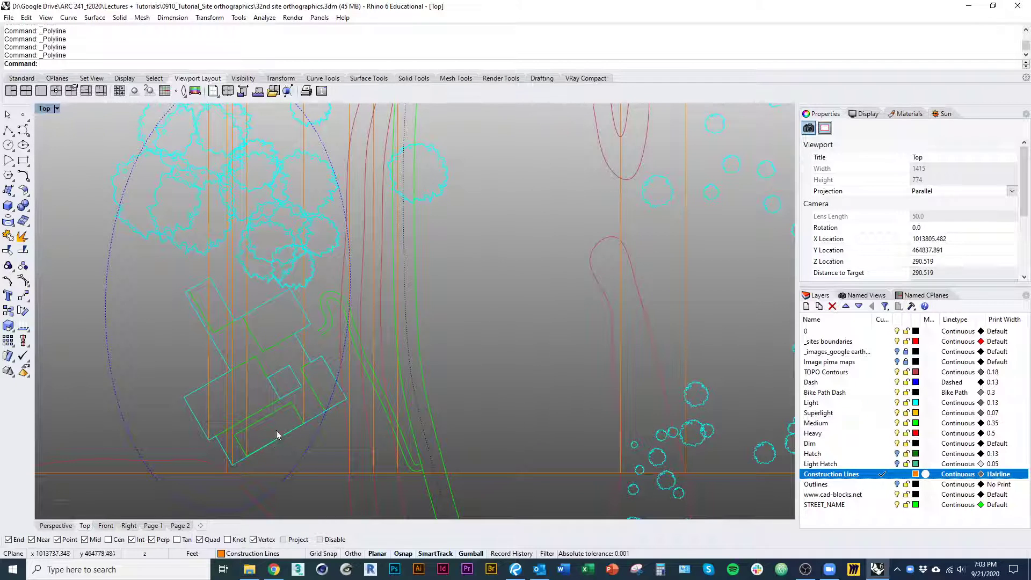
pyautogui.scroll(5, 271, 396)
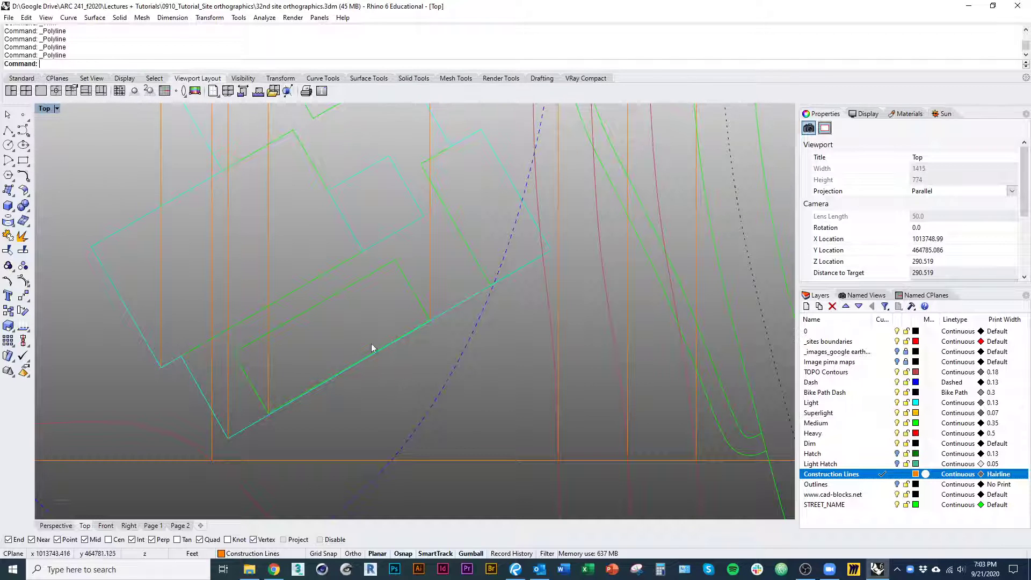
pyautogui.scroll(-2, 317, 408)
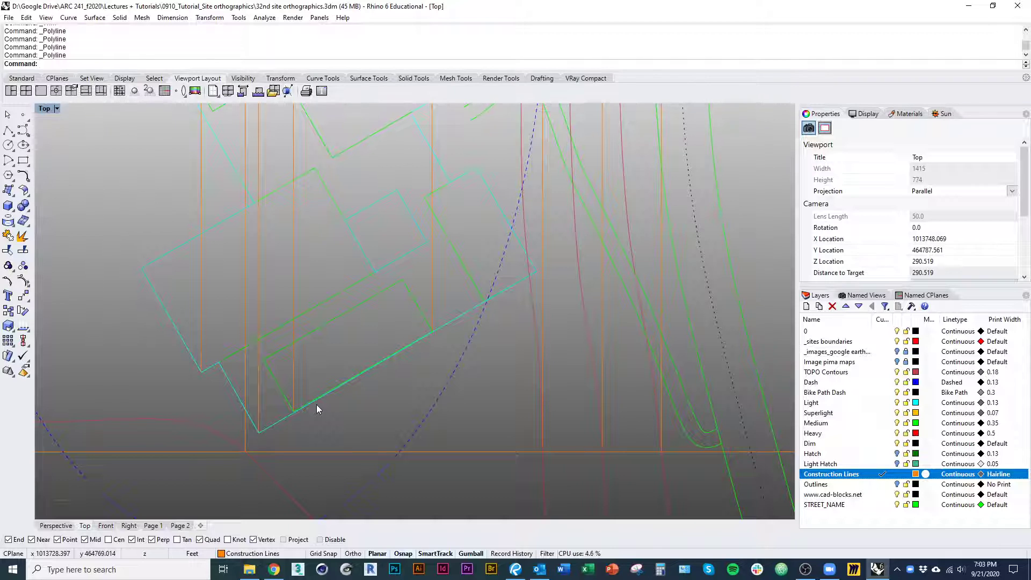
pyautogui.scroll(-3, 319, 298)
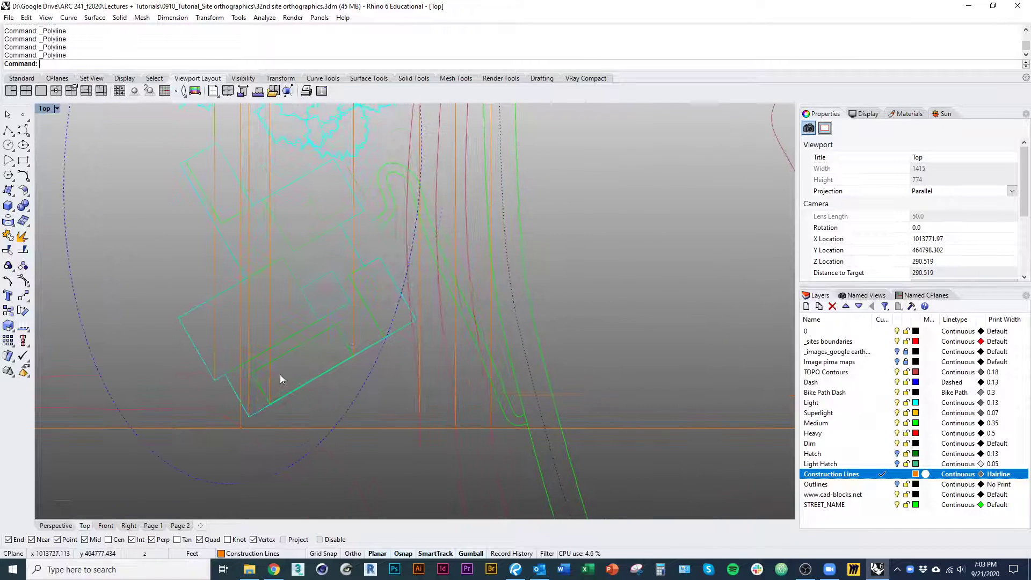
pyautogui.moveTo(281, 375)
pyautogui.mouseDown(button='right')
pyautogui.moveTo(324, 410)
pyautogui.moveTo(343, 396)
pyautogui.moveTo(343, 415)
pyautogui.mouseUp(button='right')
pyautogui.scroll(9, 307, 388)
pyautogui.scroll(3, 341, 388)
pyautogui.rightClick(342, 419)
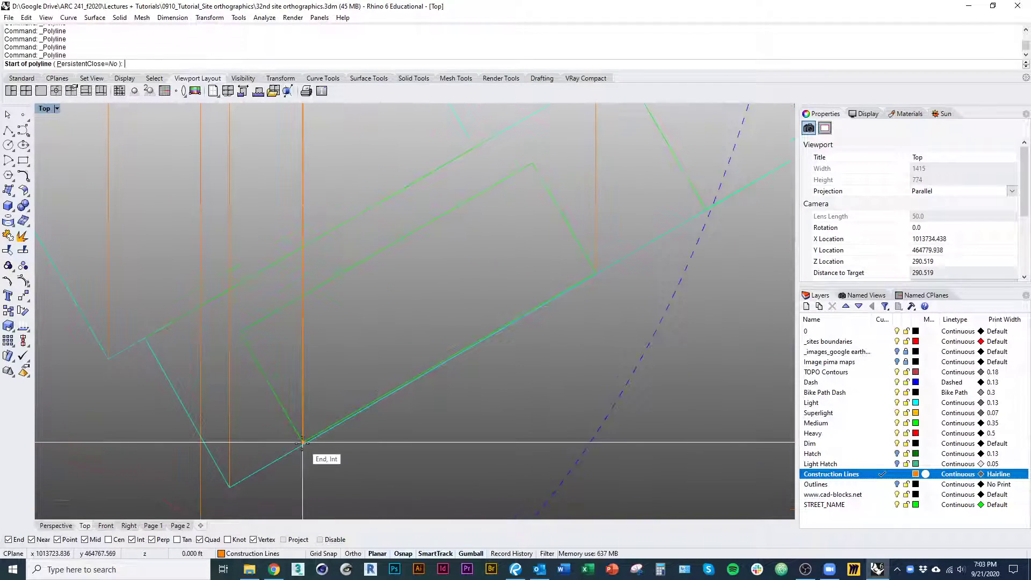
pyautogui.click(302, 442)
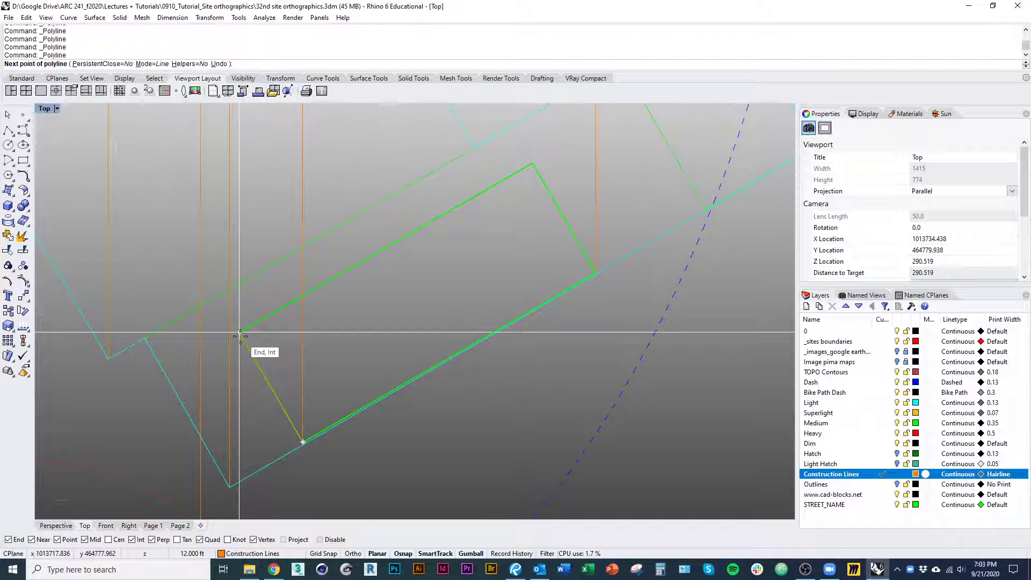
pyautogui.press('Escape')
# Draw a wall-and-roof profile west of the building as a polyline going 8 ft up and 12 ft west
pyautogui.scroll(-6, 204, 443)
pyautogui.moveTo(204, 443); pyautogui.dragTo(545, 443, button='right')
pyautogui.moveTo(398, 394); pyautogui.dragTo(385, 449, button='right')
pyautogui.rightClick(329, 421)
pyautogui.click(329, 420)
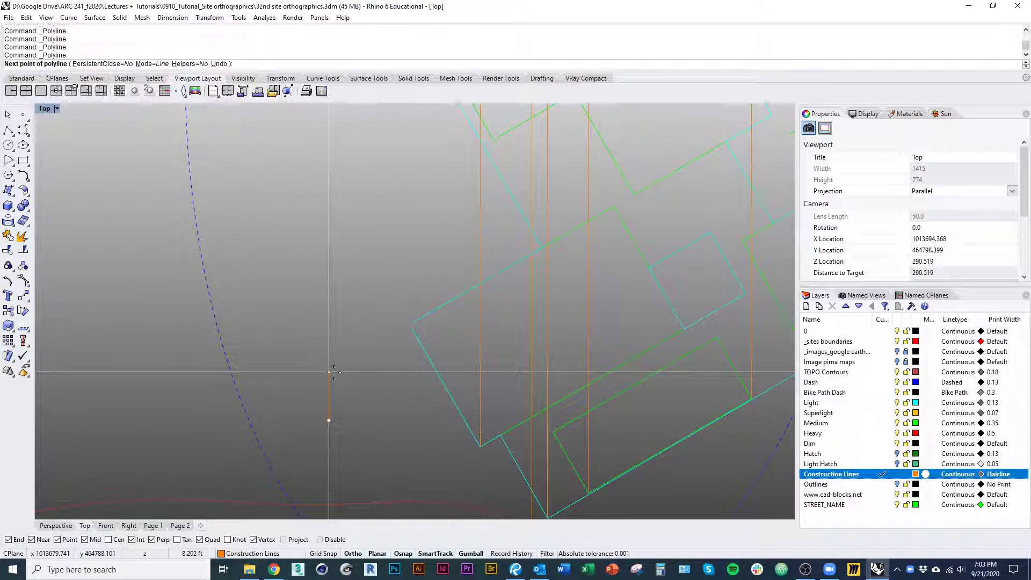
pyautogui.write('8')
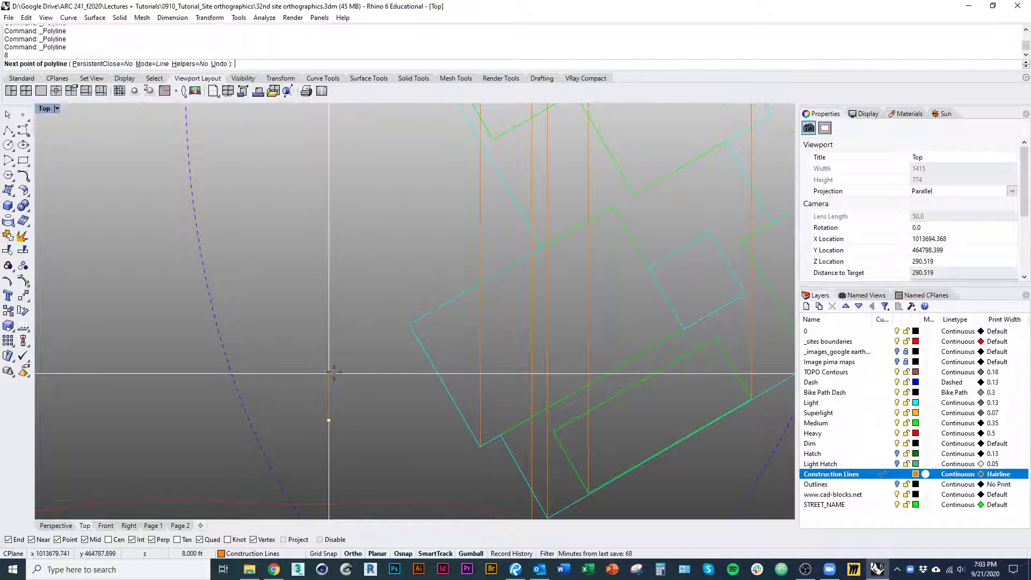
pyautogui.press('Return')
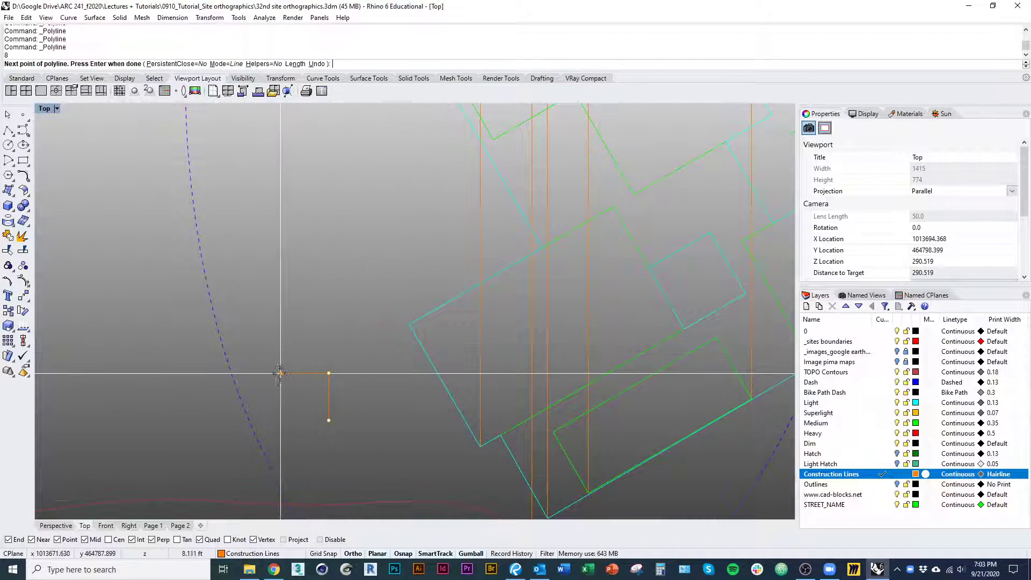
pyautogui.write('12')
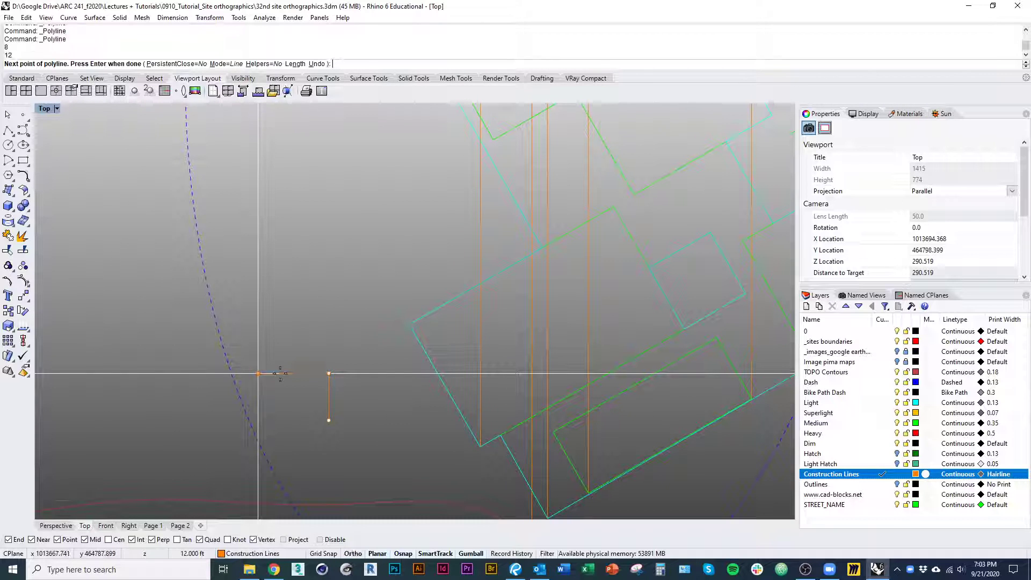
pyautogui.keyDown('shift'); pyautogui.click(279, 373); pyautogui.keyUp('shift')
pyautogui.press('Return')
# Draw a longer horizontal line west from the profile's upper corner and select it
pyautogui.moveTo(327, 372); pyautogui.dragTo(239, 350, button='right')
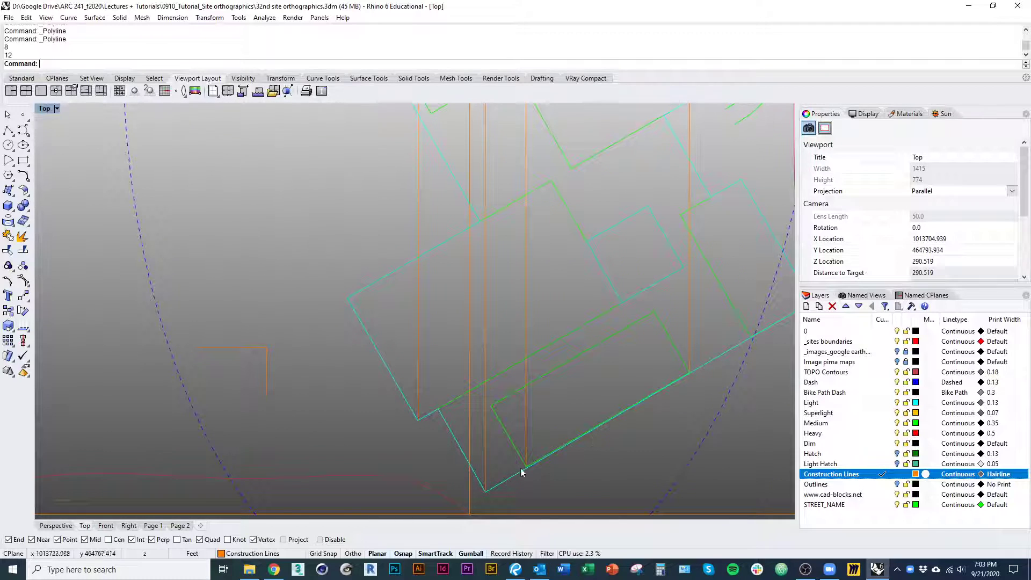
pyautogui.click(233, 348)
pyautogui.moveTo(213, 374); pyautogui.dragTo(223, 384, button='right')
pyautogui.rightClick(219, 379)
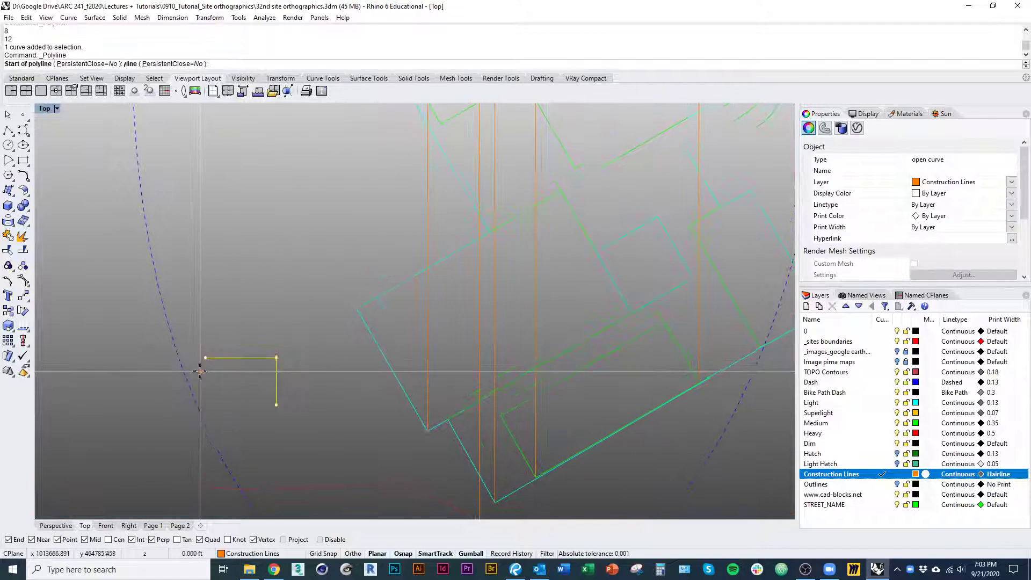
pyautogui.click(276, 358)
pyautogui.click(100, 358)
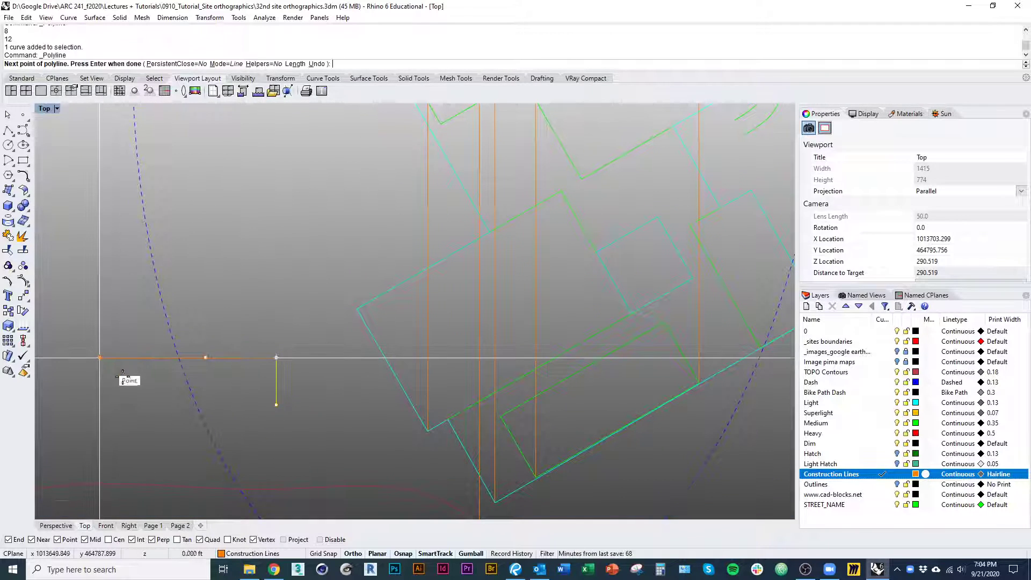
pyautogui.rightClick(111, 362)
pyautogui.click(110, 358)
pyautogui.hotkey('ctrl', 't')
pyautogui.press('Escape')
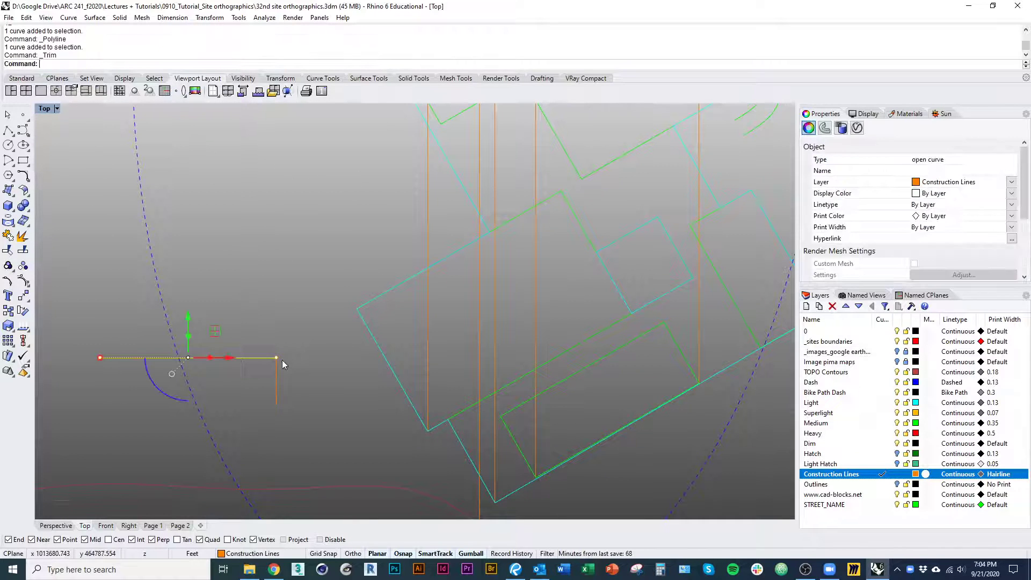
# Try to rotate the long horizontal line 30 degrees about the profile's upper corner
pyautogui.write('Rotate')
pyautogui.press('Return')
pyautogui.click(277, 358)
pyautogui.click(115, 358)
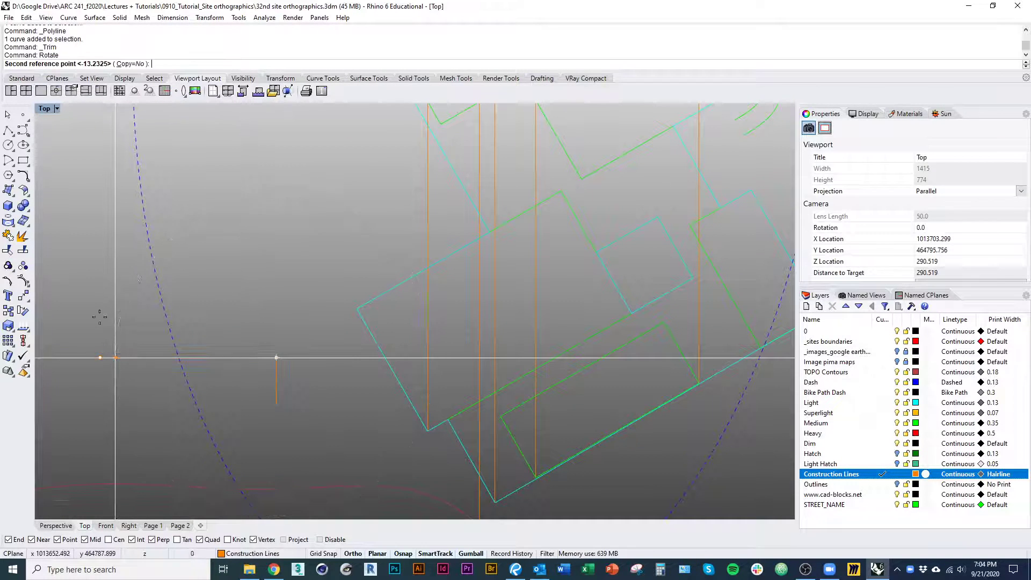
pyautogui.write('30')
pyautogui.press('Return')
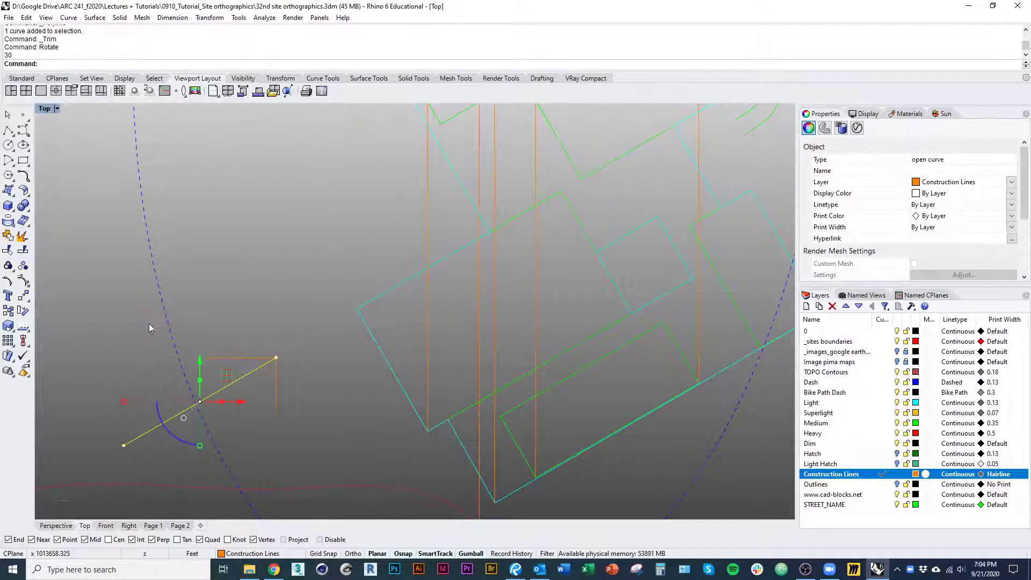
pyautogui.hotkey('ctrl', 'z')
# Rotate the long horizontal line -30 degrees about the profile's upper corner
pyautogui.press('Return')
pyautogui.click(276, 357)
pyautogui.click(83, 358)
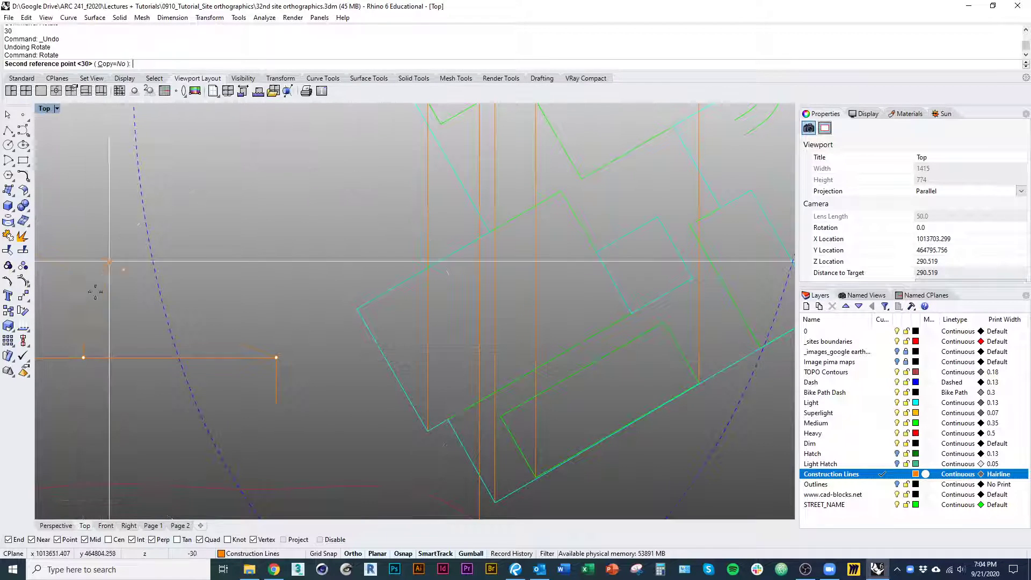
pyautogui.write('-30')
pyautogui.press('Return')
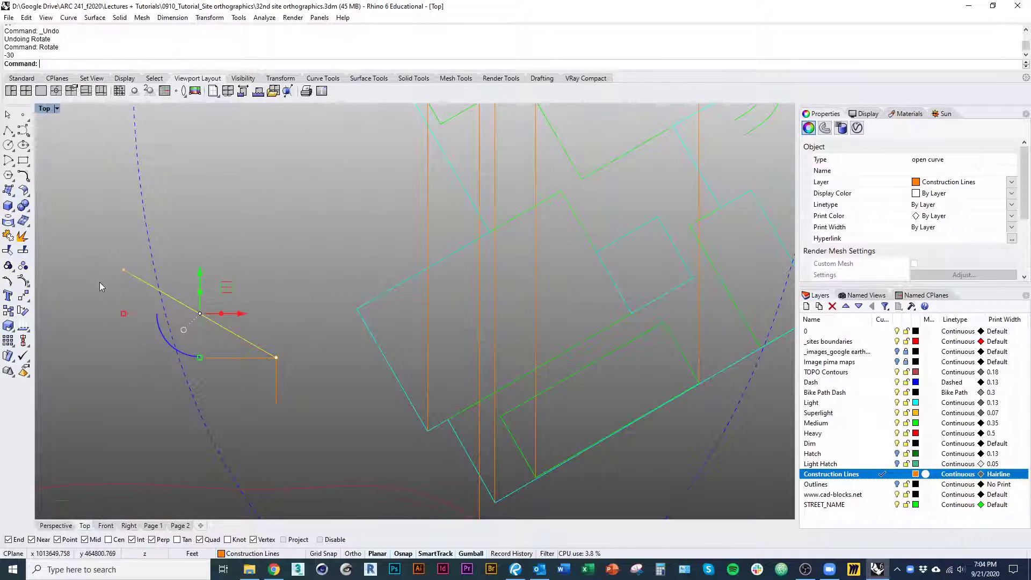
pyautogui.click(269, 240)
# Draw a vertical guide line from the west end of the 12 ft segment up past the sloped line
pyautogui.write('pl')
pyautogui.press('Return')
pyautogui.click(205, 358)
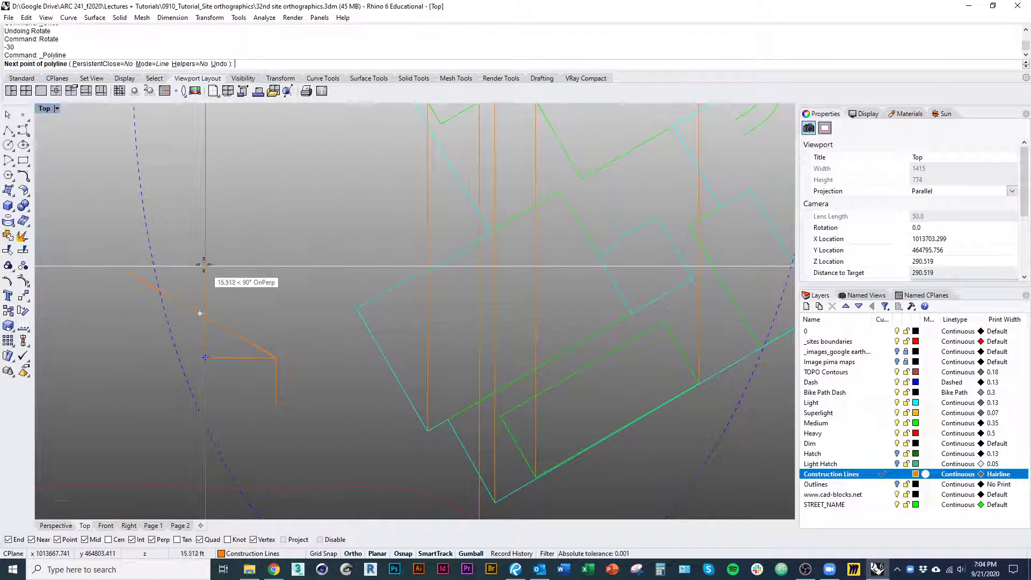
pyautogui.click(202, 261)
pyautogui.press('Return')
# Trim the sloped line west of the vertical guide, using the guide as the cutting object
pyautogui.scroll(2, 220, 317)
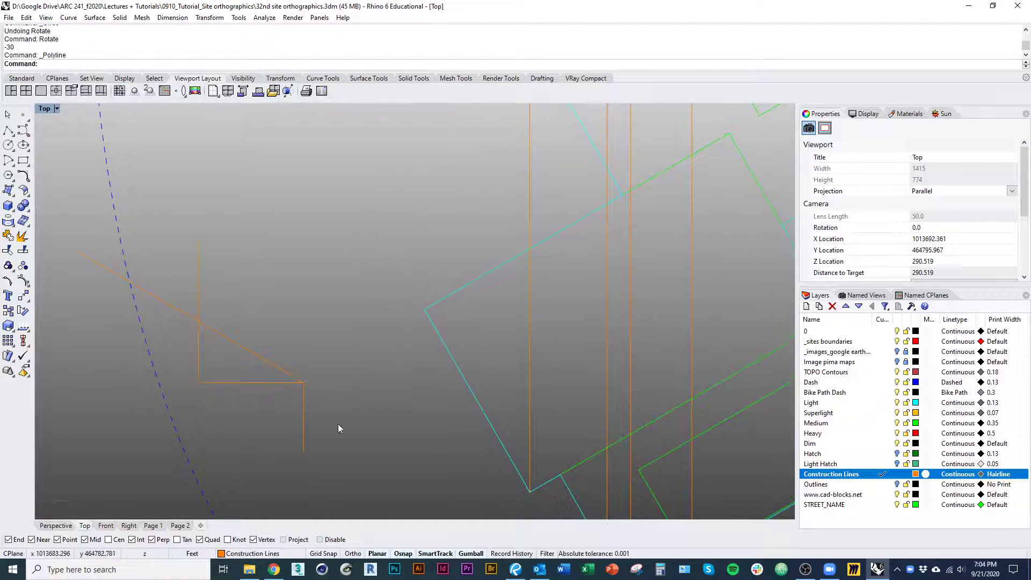
pyautogui.click(265, 383)
pyautogui.click(198, 314)
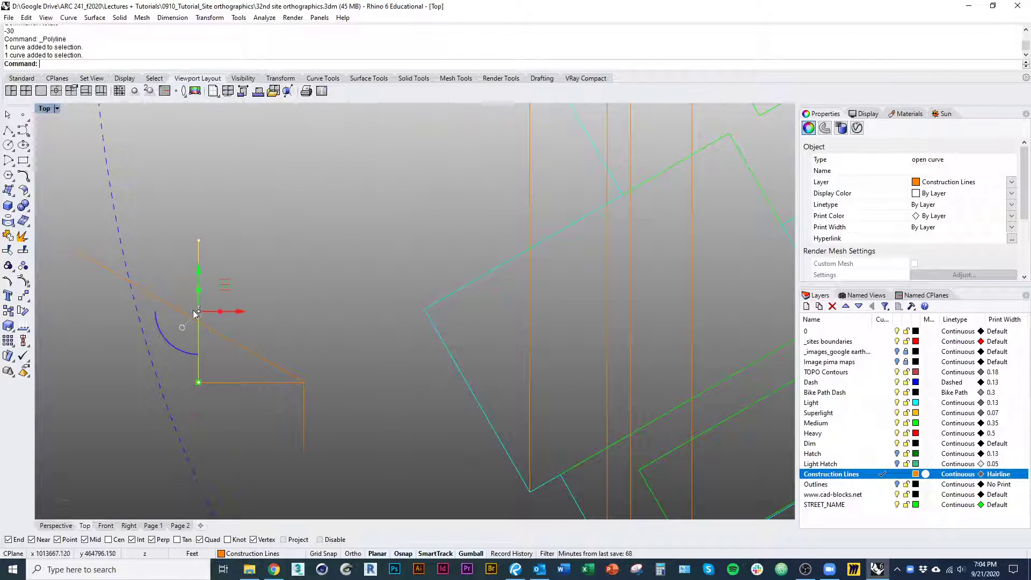
pyautogui.write('trim')
pyautogui.press('Return')
pyautogui.click(183, 311)
pyautogui.press('Return')
# Try to delete the vertical guide and the wall profile polyline together
pyautogui.moveTo(228, 407); pyautogui.dragTo(183, 361)
pyautogui.write('d')
pyautogui.press('Return')
pyautogui.scroll(-4, 220, 383)
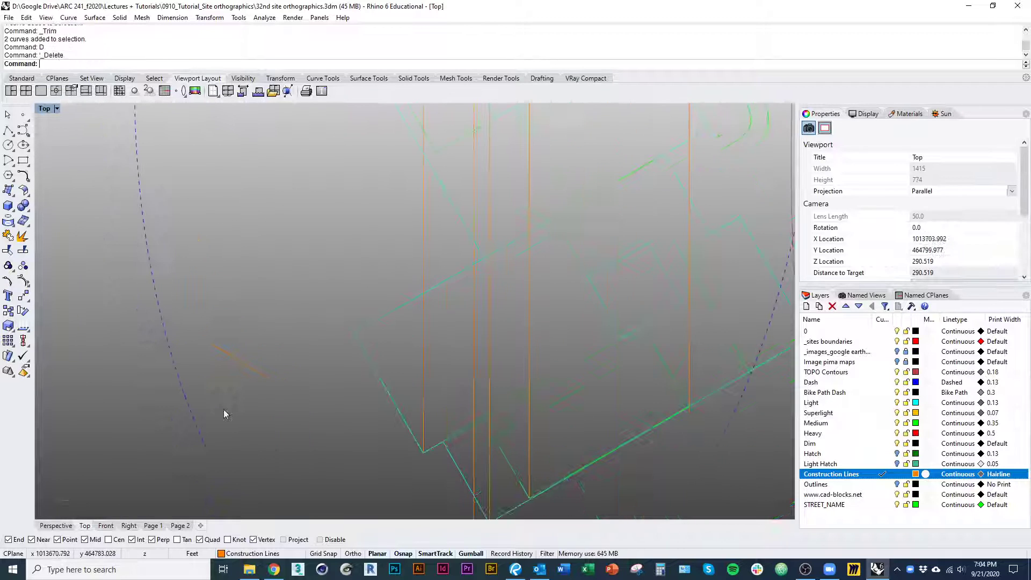
# Trim off the profile's 12 ft horizontal segment, using the sloped roof line as the cutting object
pyautogui.scroll(6, 268, 388)
pyautogui.click(266, 366)
pyautogui.press('Return')
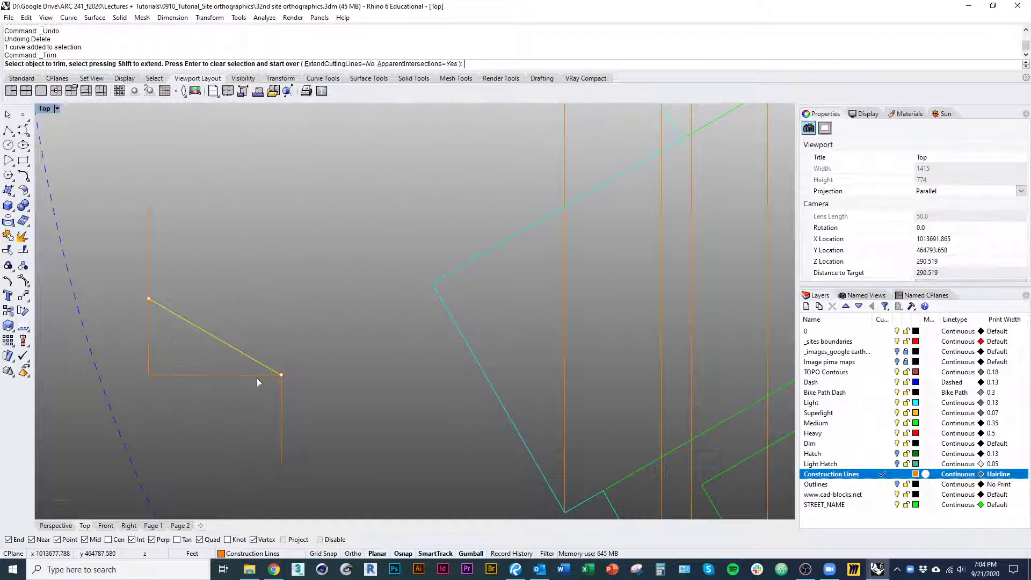
pyautogui.click(253, 375)
pyautogui.press('Return')
pyautogui.press('Escape')
# Delete the leftover vertical guide below the west end of the sloped roof line
pyautogui.click(151, 371)
pyautogui.write('d')
pyautogui.press('Return')
pyautogui.scroll(-5, 231, 373)
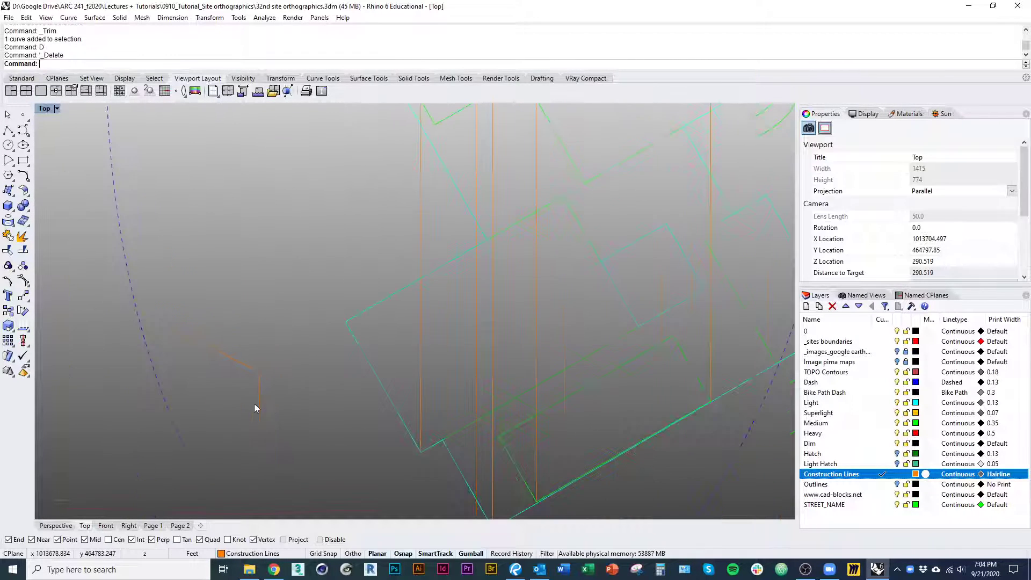
# Join the vertical wall line and the sloped roof line west of the building into one curve
pyautogui.click(259, 403)
pyautogui.keyDown('shift'); pyautogui.click(250, 376); pyautogui.keyUp('shift')
pyautogui.scroll(2, 554, 429)
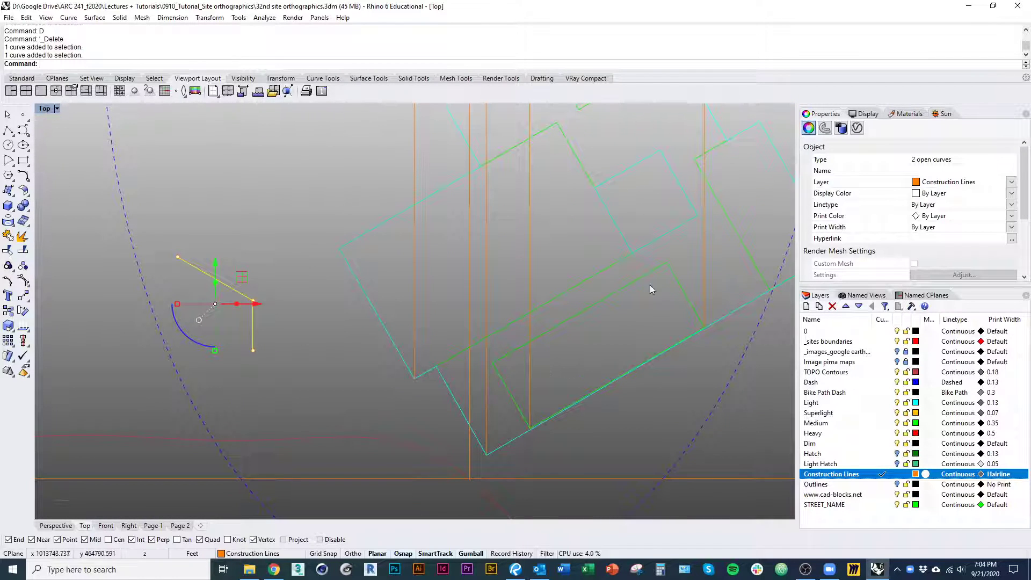
pyautogui.click(295, 419)
pyautogui.moveTo(306, 395); pyautogui.dragTo(284, 426, button='right')
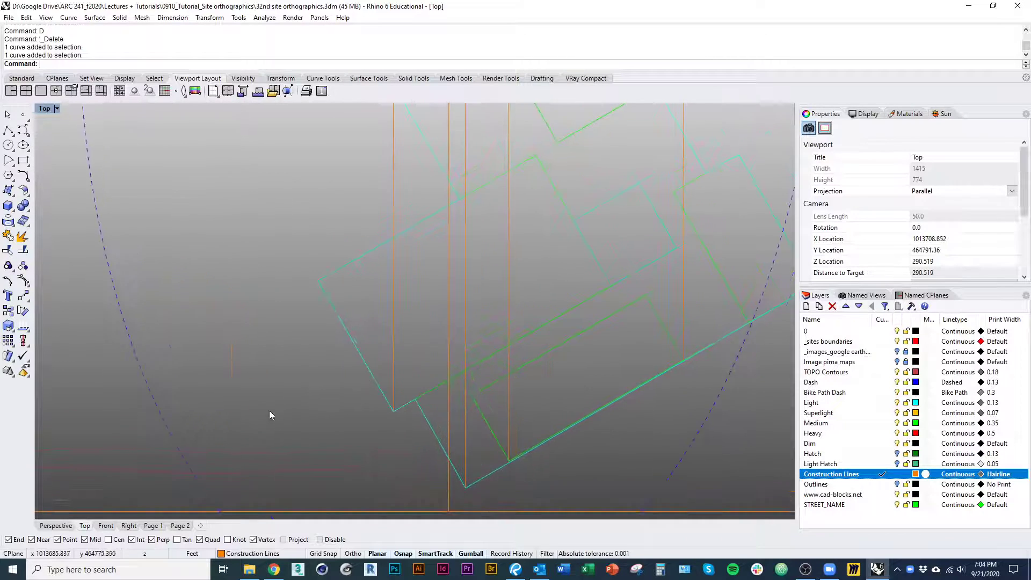
pyautogui.scroll(-3, 269, 415)
pyautogui.click(200, 368)
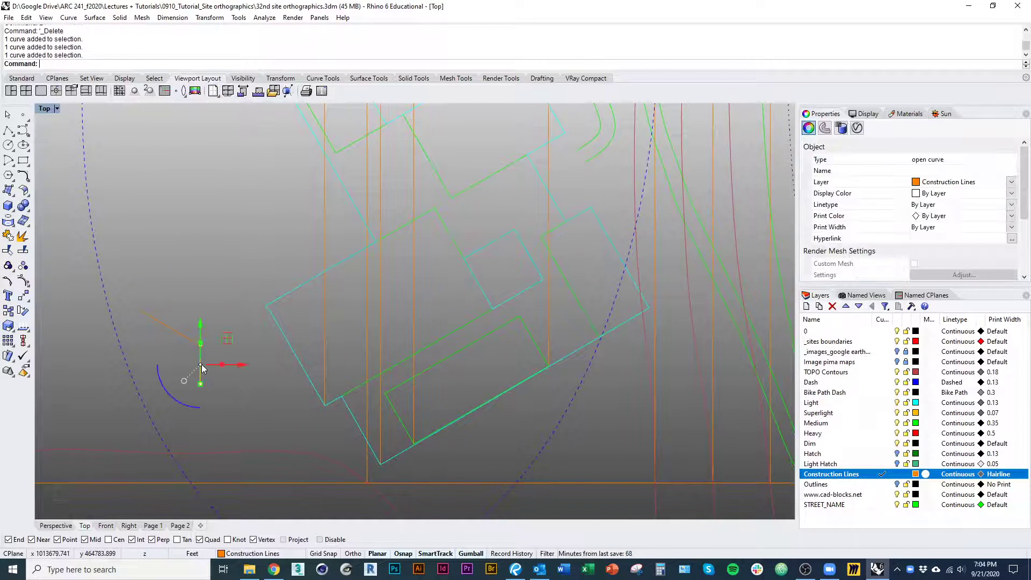
pyautogui.moveTo(224, 386); pyautogui.dragTo(245, 390, button='right')
pyautogui.keyDown('shift'); pyautogui.click(209, 342); pyautogui.keyUp('shift')
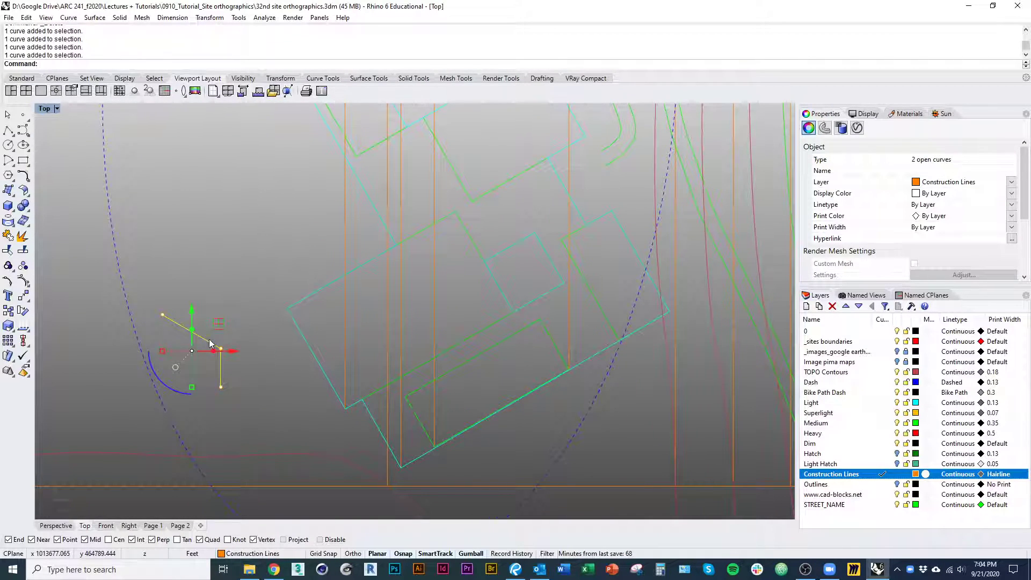
pyautogui.hotkey('ctrl', 'j')
pyautogui.scroll(-2, 224, 376)
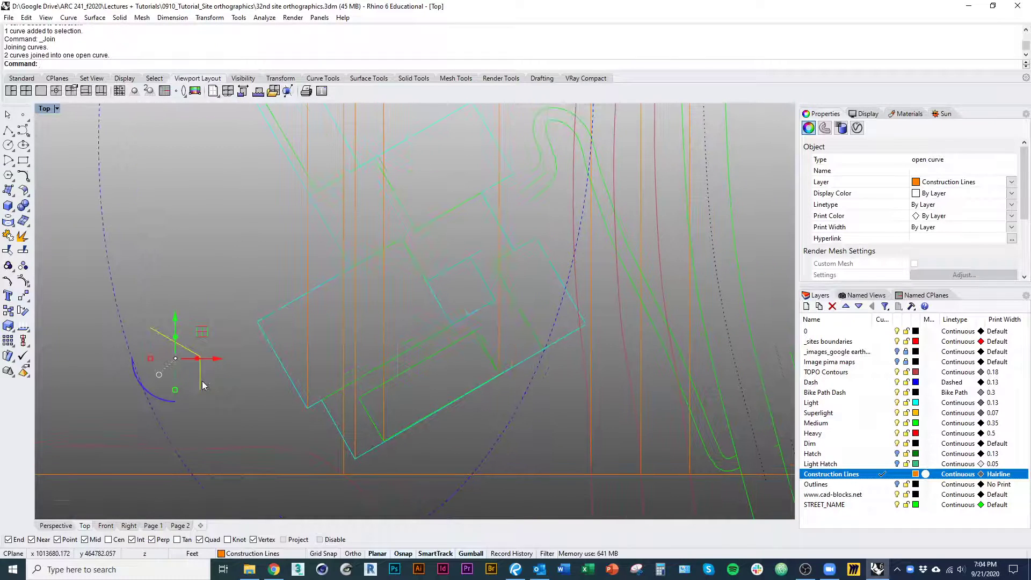
# Copy the joined wall-and-roof profile from its wall base to the inner roof rectangle's south corner, and select the copy
pyautogui.moveTo(202, 381); pyautogui.dragTo(206, 403, button='right')
pyautogui.write('co')
pyautogui.press('Return')
pyautogui.click(193, 399)
pyautogui.scroll(2, 377, 451)
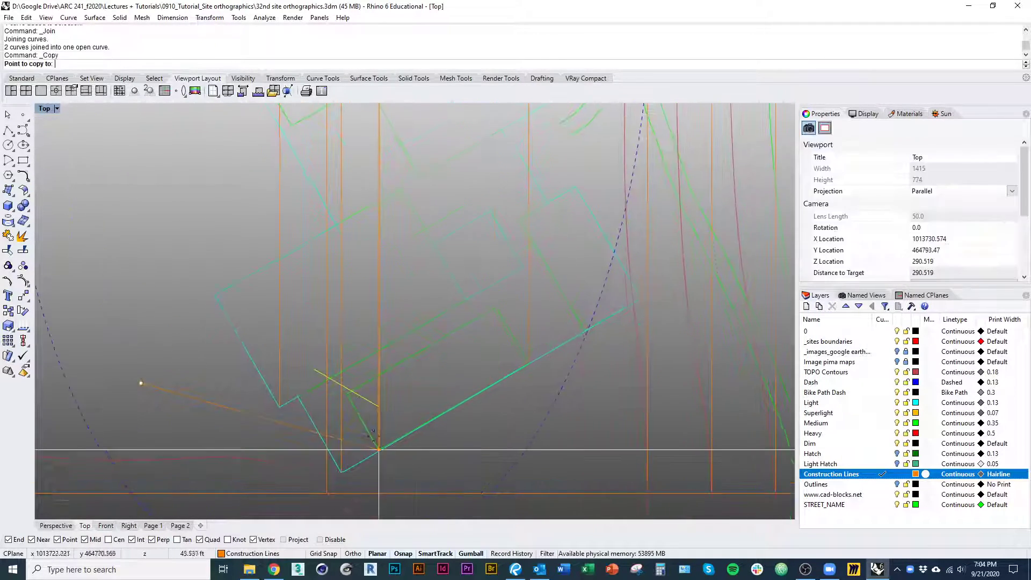
pyautogui.moveTo(380, 449); pyautogui.dragTo(354, 437, button='right')
pyautogui.scroll(3, 353, 438)
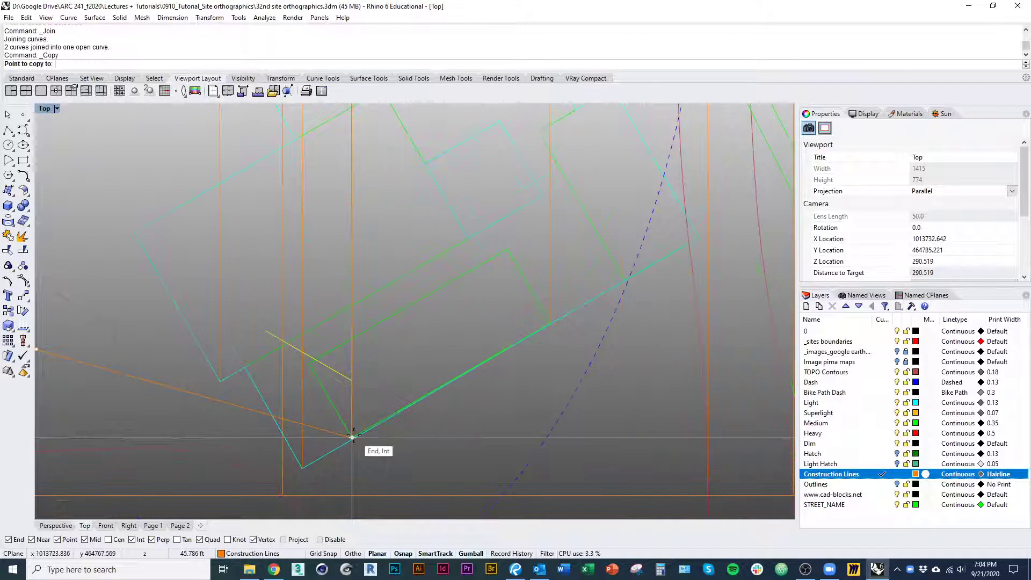
pyautogui.click(353, 438)
pyautogui.rightClick(420, 459)
pyautogui.moveTo(347, 397); pyautogui.dragTo(347, 431, button='right')
pyautogui.click(353, 430)
pyautogui.scroll(3, 367, 420)
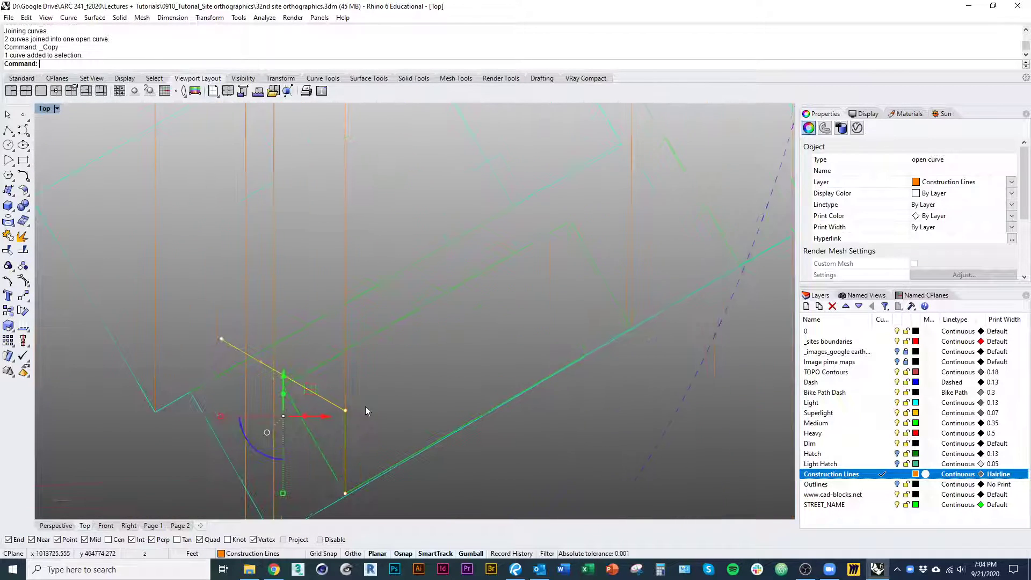
pyautogui.write('s1')
pyautogui.press('Return')
pyautogui.click(346, 411)
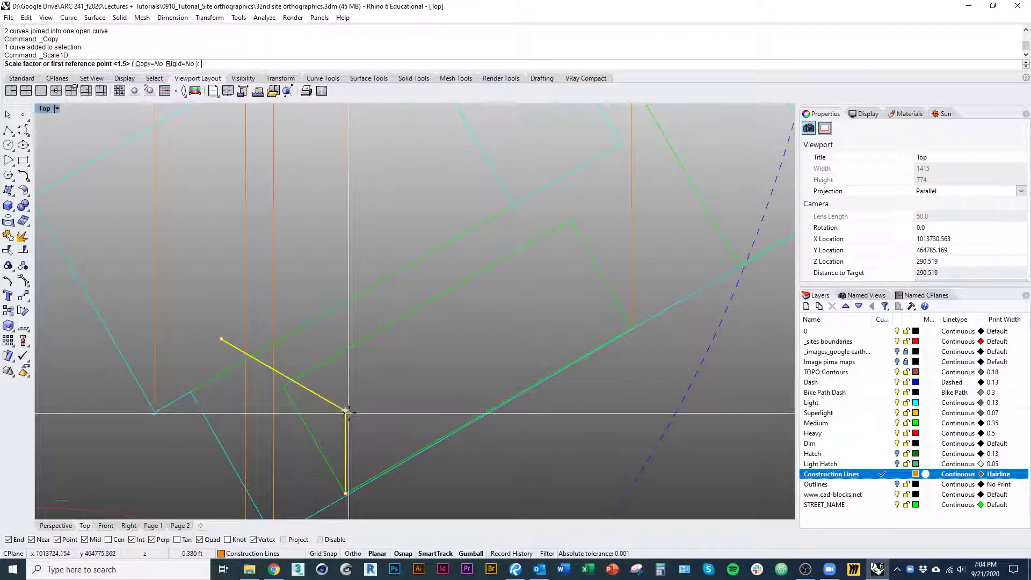
pyautogui.press('Escape')
pyautogui.scroll(-2, 346, 417)
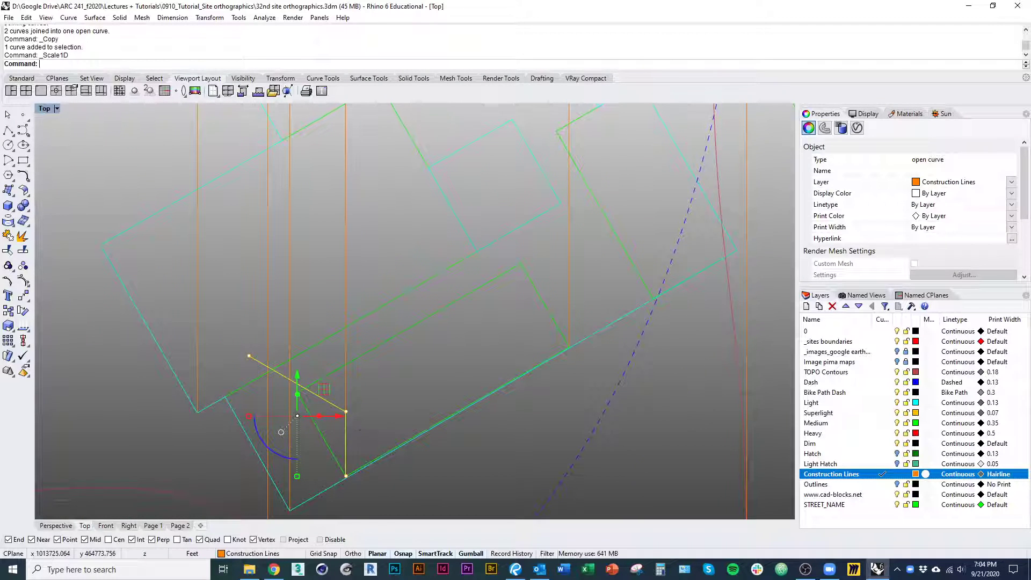
# Scale the copied profile horizontally with Scale1D from the wall top, shortening the sloped roof's run to 6 ft
pyautogui.write('Scale1D')
pyautogui.press('Return')
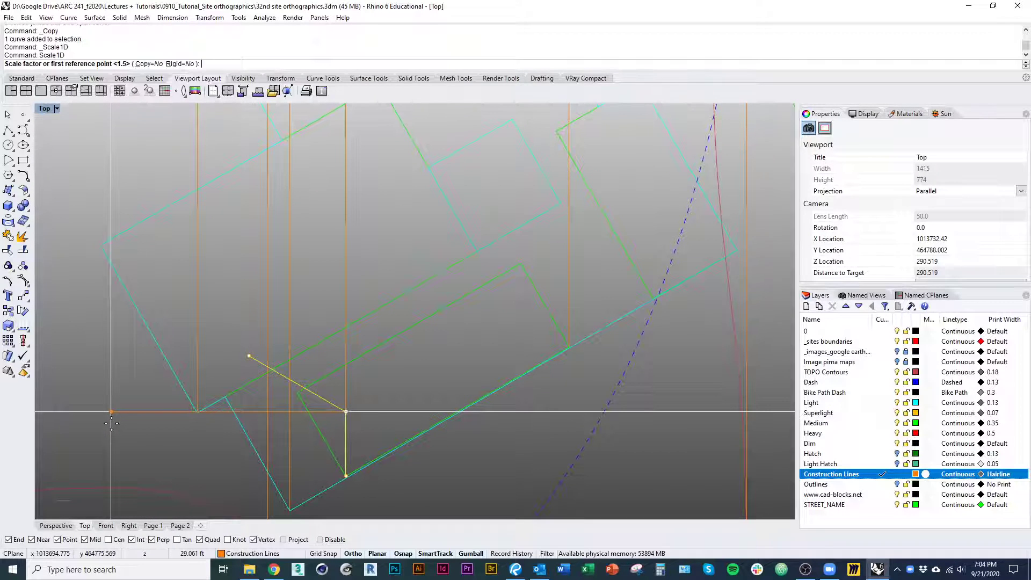
pyautogui.click(249, 355)
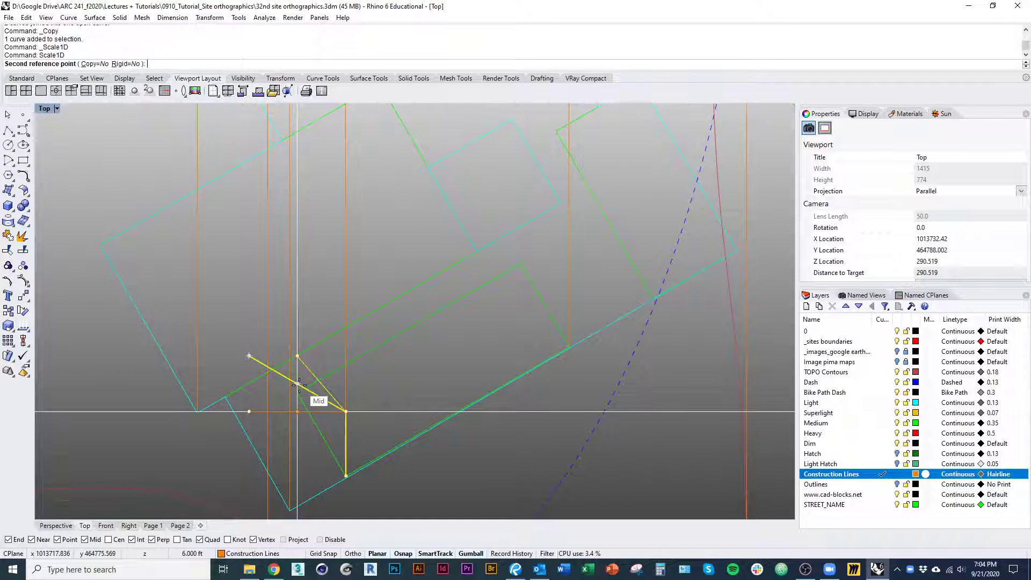
pyautogui.click(299, 384)
# Move the scaled profile from the inner roof rectangle's south corner to where that corner's projection line meets the section's ground profile
pyautogui.scroll(-3, 369, 447)
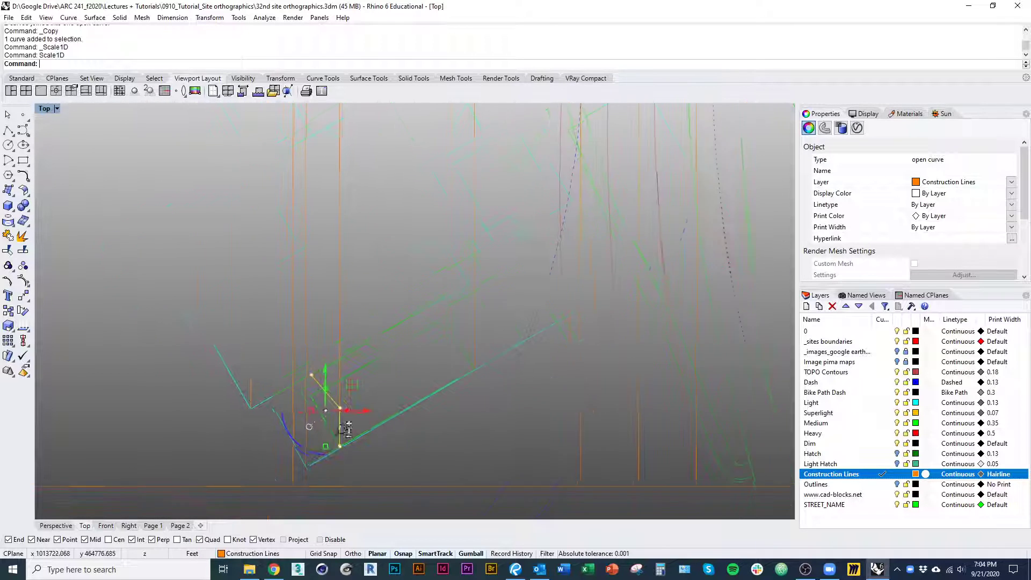
pyautogui.write('m')
pyautogui.press('Return')
pyautogui.click(317, 468)
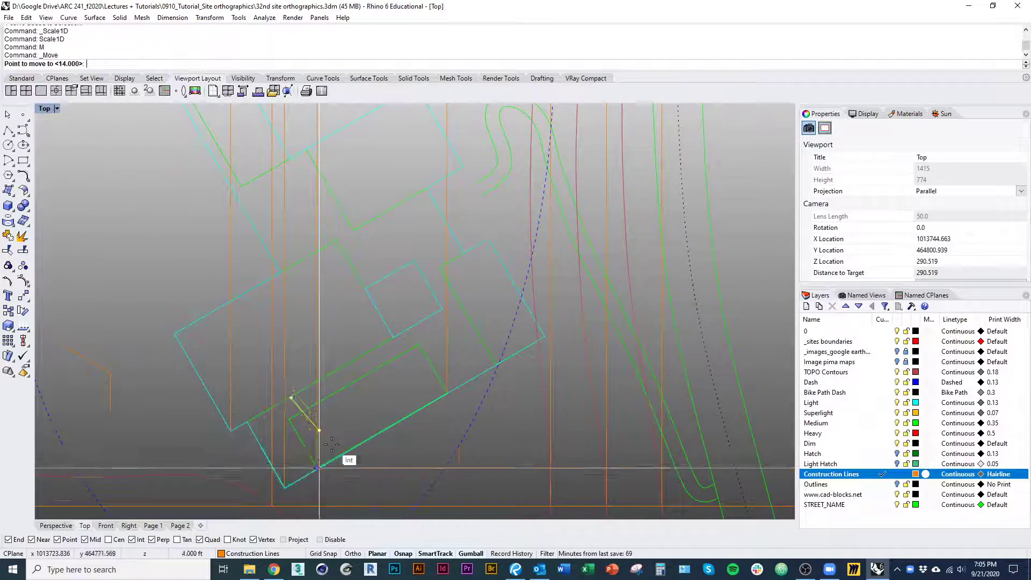
pyautogui.scroll(-8, 321, 449)
pyautogui.keyDown('shift'); pyautogui.moveTo(335, 172); pyautogui.dragTo(347, 408, button='right'); pyautogui.keyUp('shift')
pyautogui.scroll(9, 329, 285)
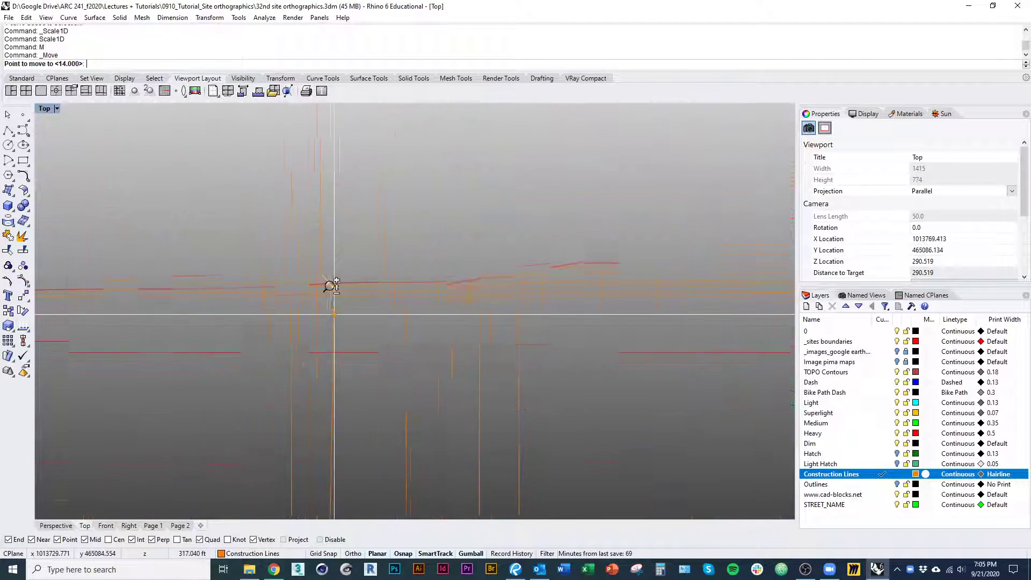
pyautogui.click(294, 292)
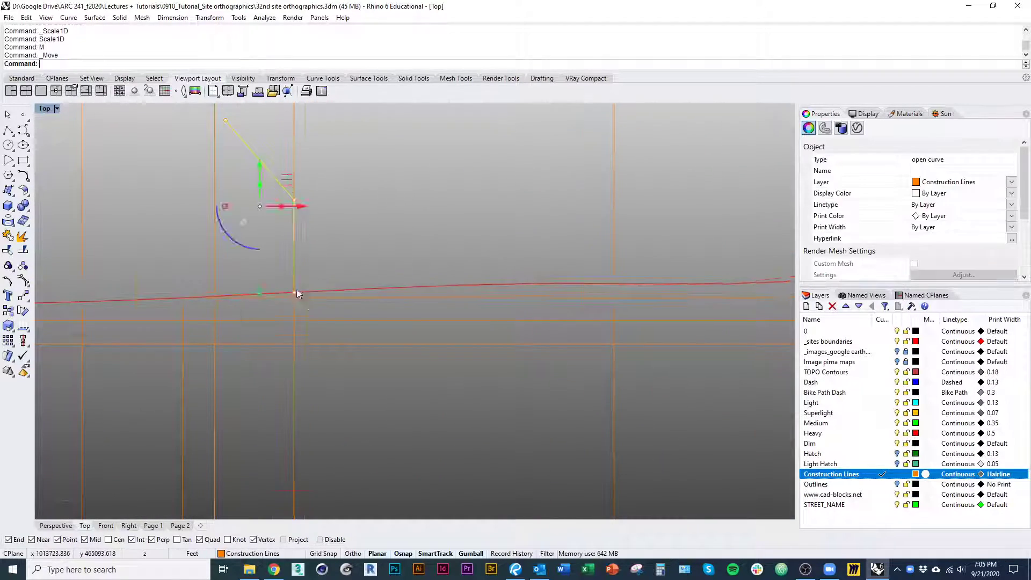
# Draw a vertical construction line from the inner roof rectangle's west corner up past the section's ground profile
pyautogui.scroll(-8, 327, 317)
pyautogui.moveTo(361, 357); pyautogui.dragTo(295, 193, button='right')
pyautogui.click(338, 310)
pyautogui.scroll(-8, 324, 302)
pyautogui.scroll(-5, 295, 194)
pyautogui.moveTo(325, 422); pyautogui.dragTo(329, 282, button='right')
pyautogui.scroll(8, 294, 383)
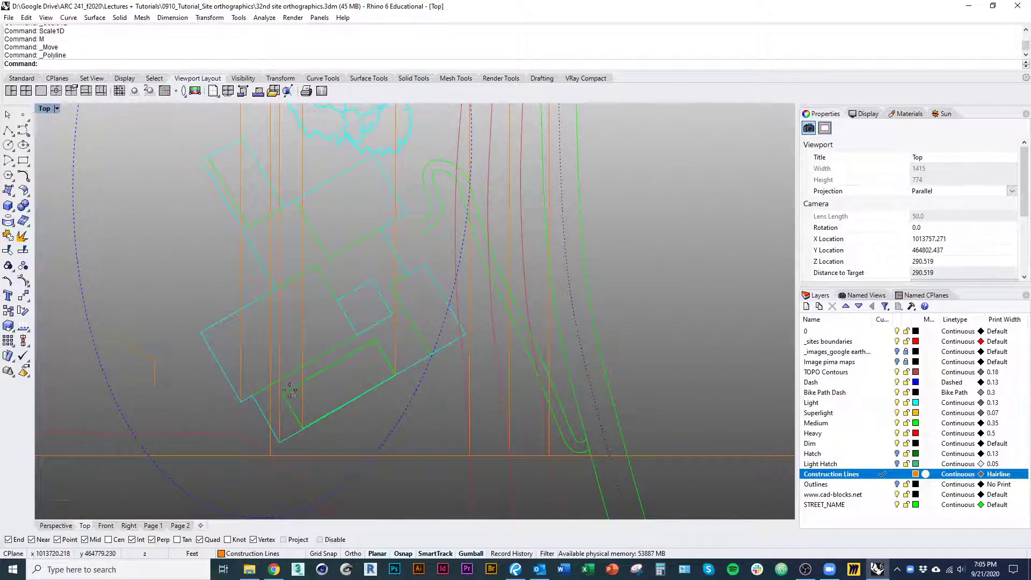
pyautogui.press('Return')
pyautogui.scroll(-6, 290, 392)
pyautogui.click(321, 278)
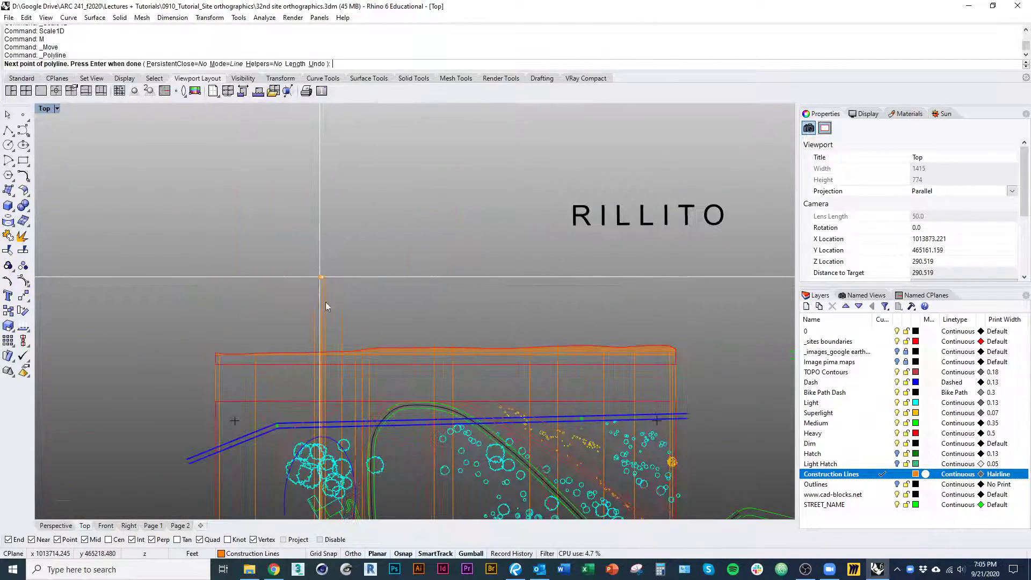
pyautogui.press('Return')
# Examine the projection lines crossing the ground profile and trace them back to the building's corners in plan
pyautogui.scroll(15, 333, 375)
pyautogui.moveTo(260, 203); pyautogui.dragTo(297, 310, button='right')
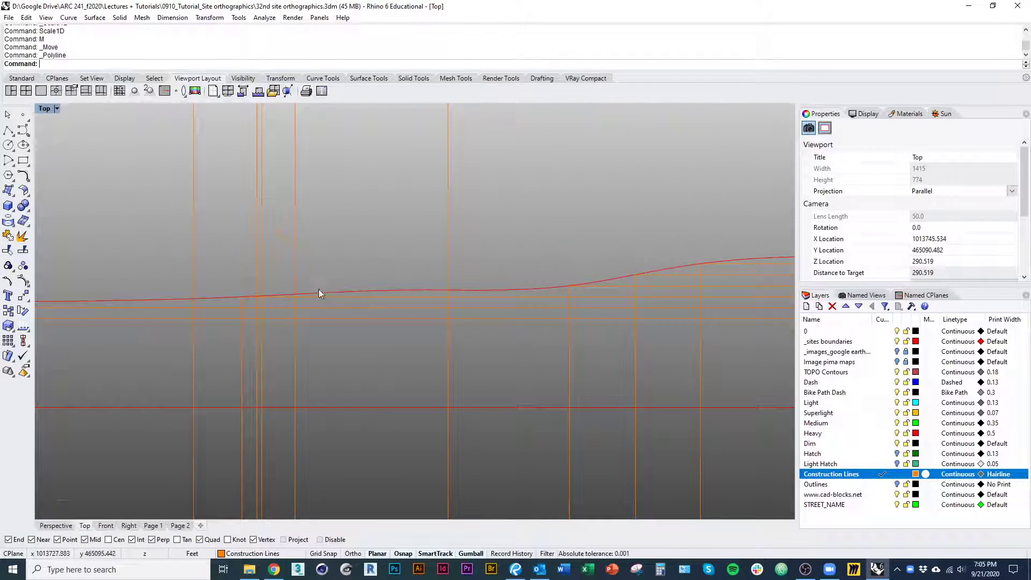
pyautogui.moveTo(290, 244); pyautogui.dragTo(316, 259, button='right')
pyautogui.scroll(-5, 324, 269)
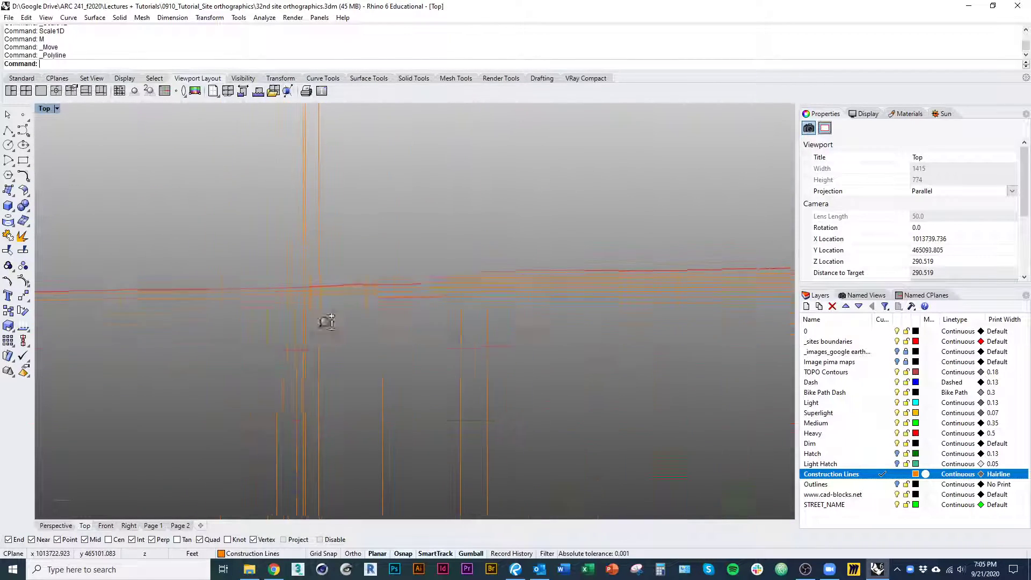
pyautogui.scroll(5, 338, 322)
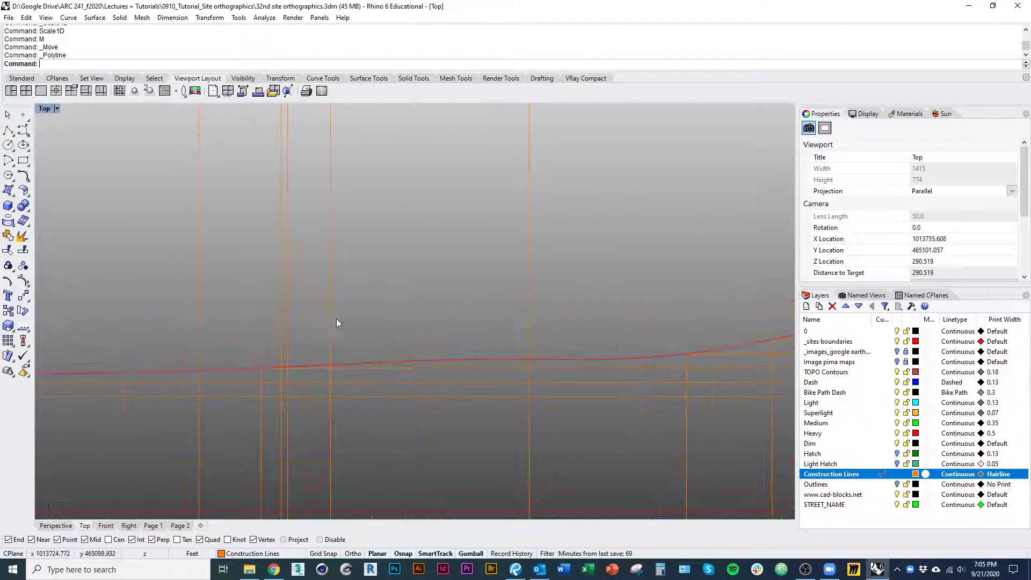
pyautogui.scroll(-5, 301, 280)
pyautogui.scroll(-5, 343, 378)
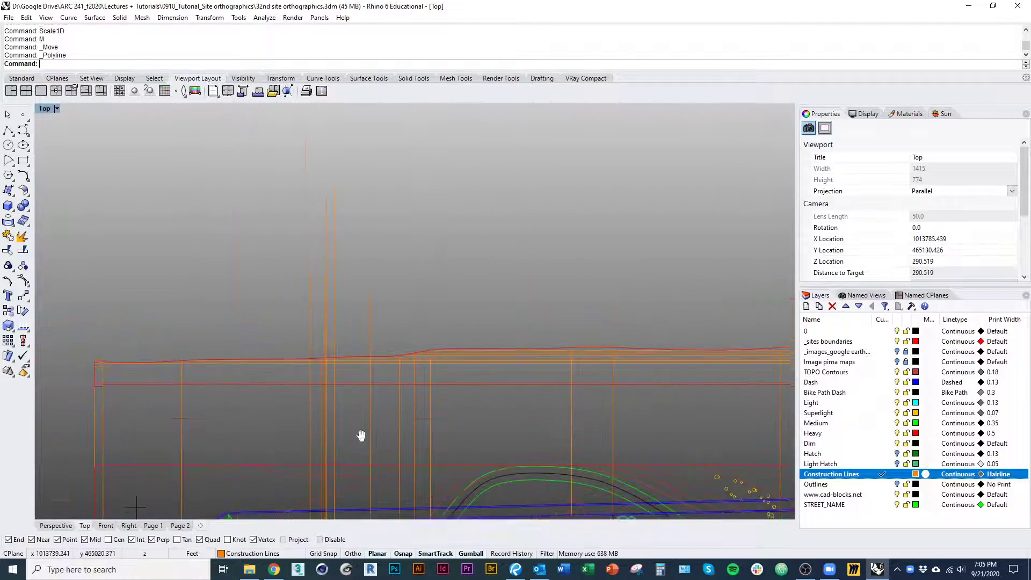
pyautogui.moveTo(362, 435); pyautogui.dragTo(336, 148, button='right')
pyautogui.scroll(10, 332, 397)
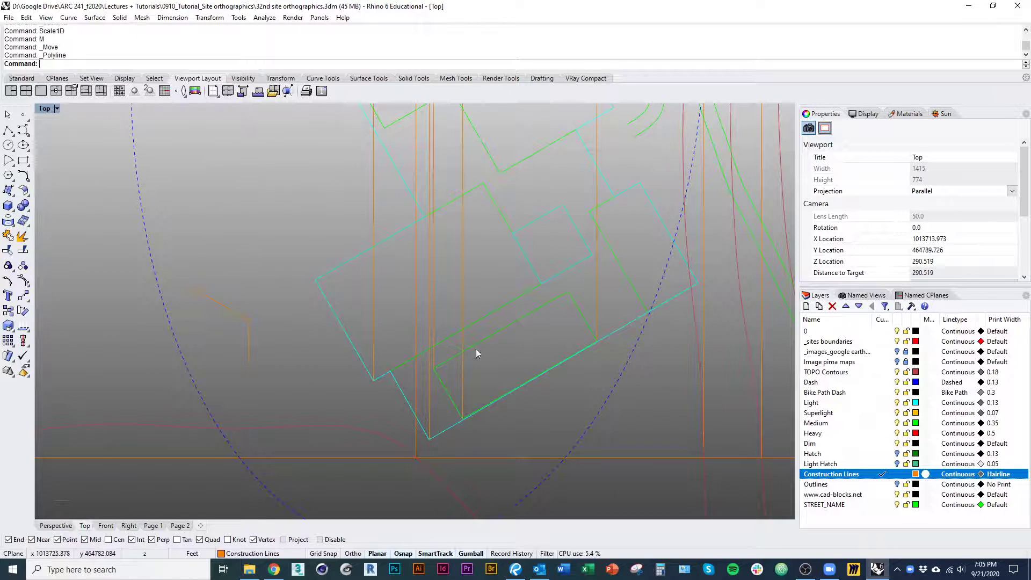
pyautogui.moveTo(453, 355); pyautogui.dragTo(433, 363, button='right')
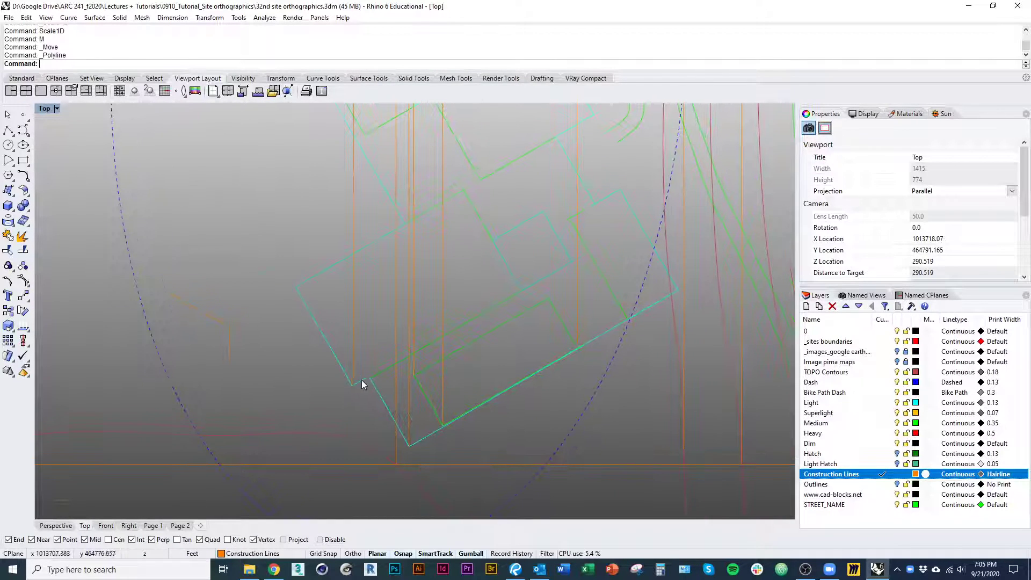
pyautogui.moveTo(362, 380); pyautogui.dragTo(294, 375, button='right')
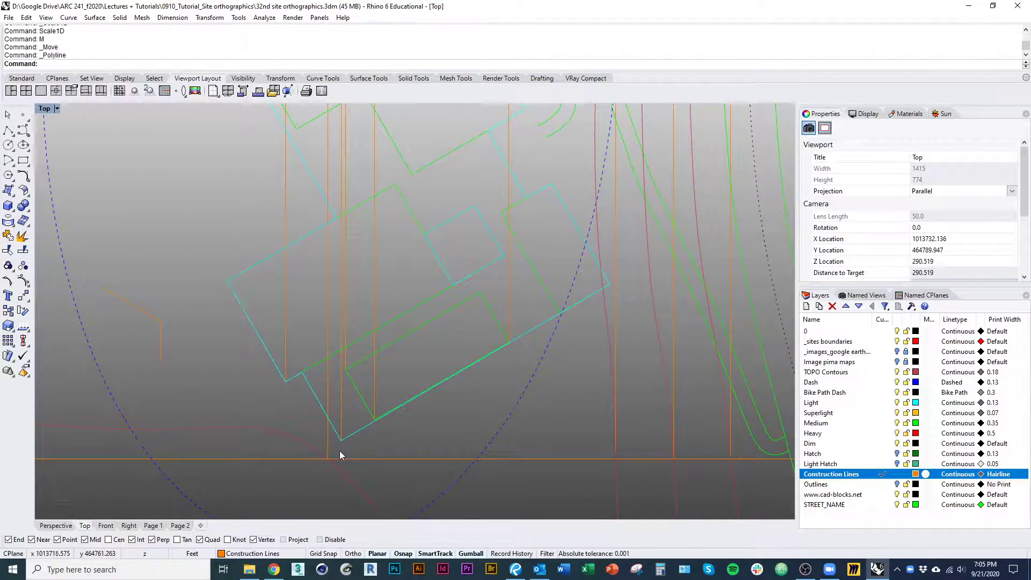
# Draw a vertical construction line from the building's easternmost corner up past the section's ground profile
pyautogui.scroll(-12, 339, 450)
pyautogui.moveTo(343, 227); pyautogui.dragTo(336, 295, button='right')
pyautogui.scroll(6, 320, 439)
pyautogui.moveTo(319, 439); pyautogui.dragTo(316, 407, button='right')
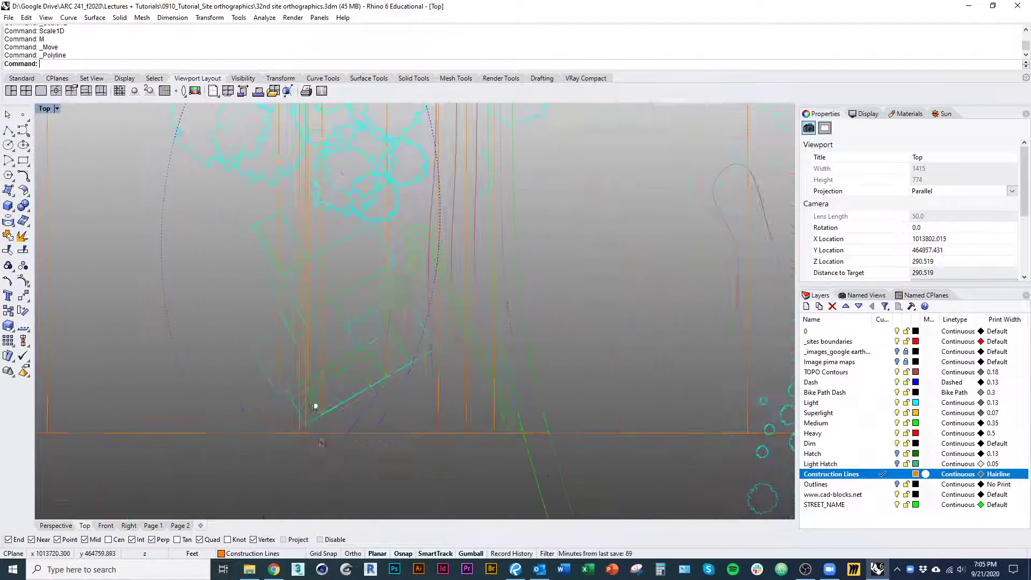
pyautogui.rightClick(326, 440)
pyautogui.click(436, 349)
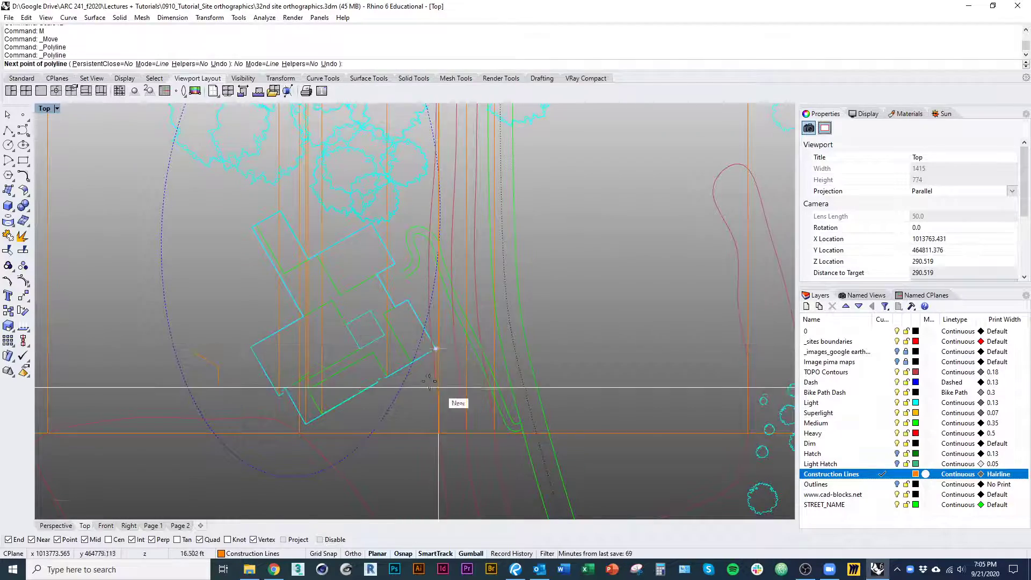
pyautogui.scroll(-11, 433, 389)
pyautogui.moveTo(440, 268); pyautogui.dragTo(462, 519, button='right')
pyautogui.click(462, 270)
pyautogui.rightClick(466, 277)
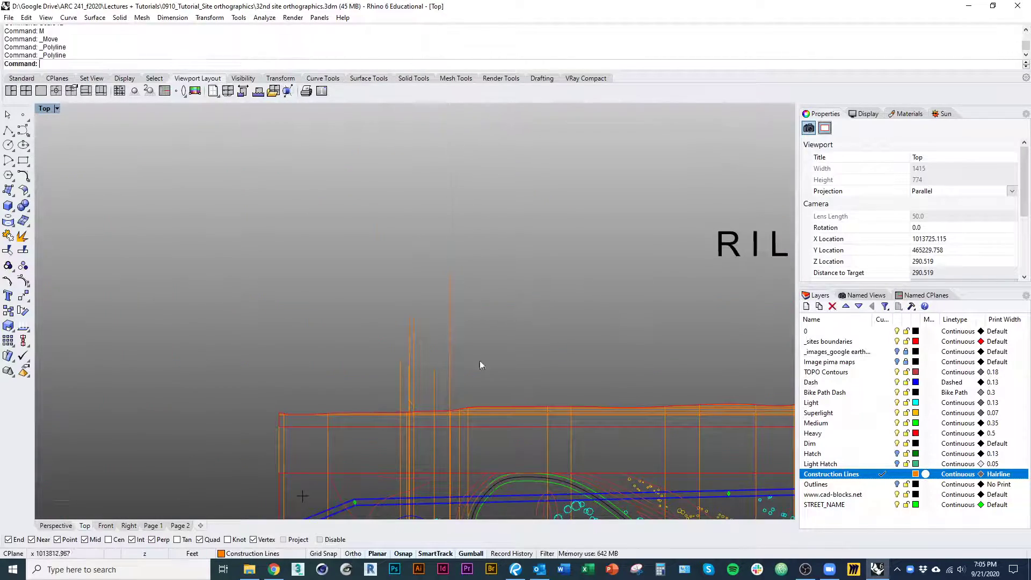
# Compare the east corner's projection line in the section with the building's eastern and southern edges in plan
pyautogui.moveTo(481, 395); pyautogui.dragTo(471, 248, button='right')
pyautogui.moveTo(427, 277)
pyautogui.mouseDown(button='right')
pyautogui.moveTo(430, 236)
pyautogui.moveTo(405, 172)
pyautogui.mouseUp(button='right')
pyautogui.scroll(9, 428, 434)
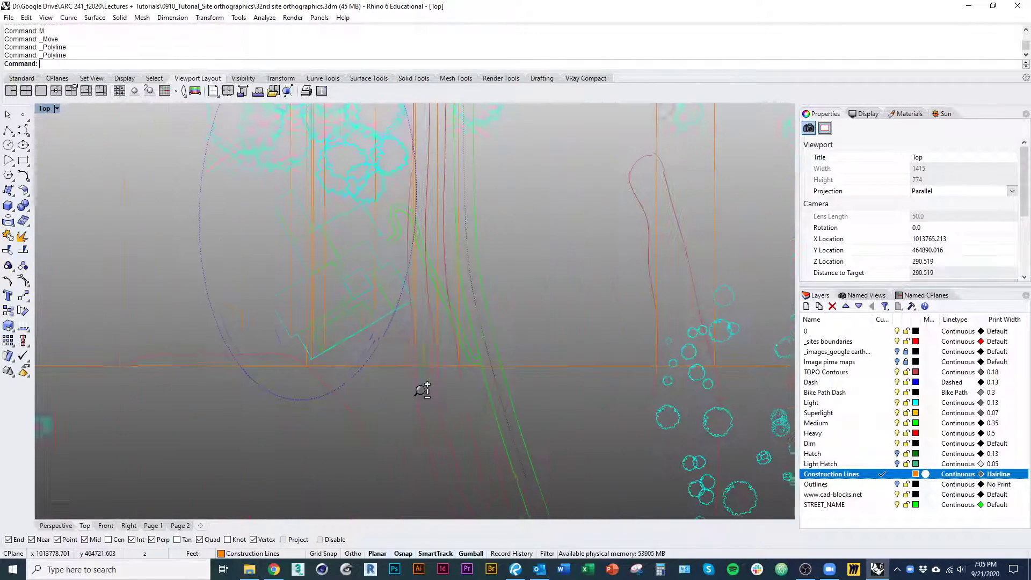
pyautogui.moveTo(408, 321); pyautogui.dragTo(396, 350, button='right')
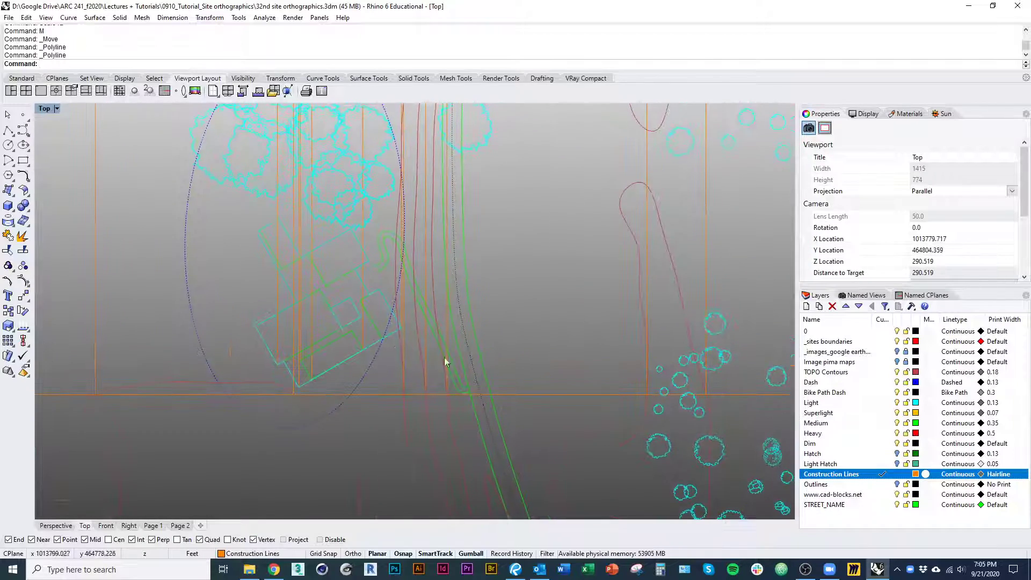
pyautogui.scroll(-10, 420, 357)
pyautogui.moveTo(423, 191); pyautogui.dragTo(397, 349, button='right')
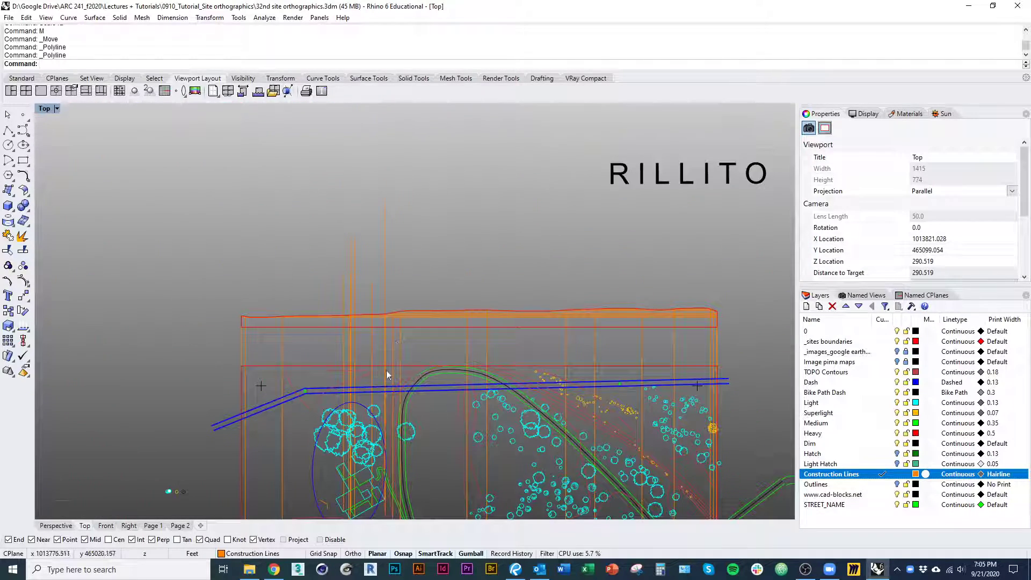
pyautogui.moveTo(386, 454); pyautogui.dragTo(384, 390, button='right')
pyautogui.scroll(15, 383, 434)
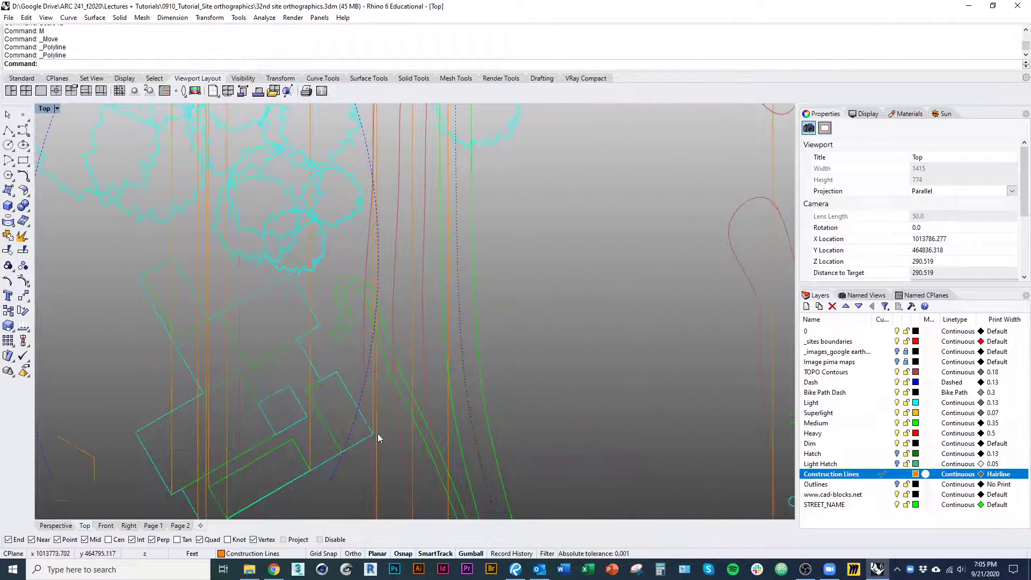
pyautogui.moveTo(371, 434); pyautogui.dragTo(391, 406, button='right')
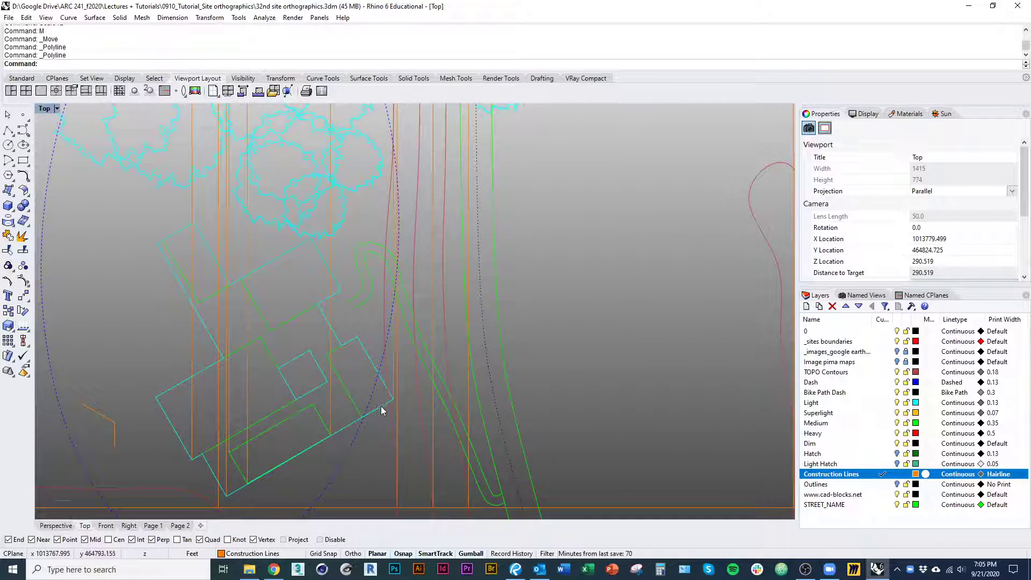
pyautogui.scroll(-5, 375, 412)
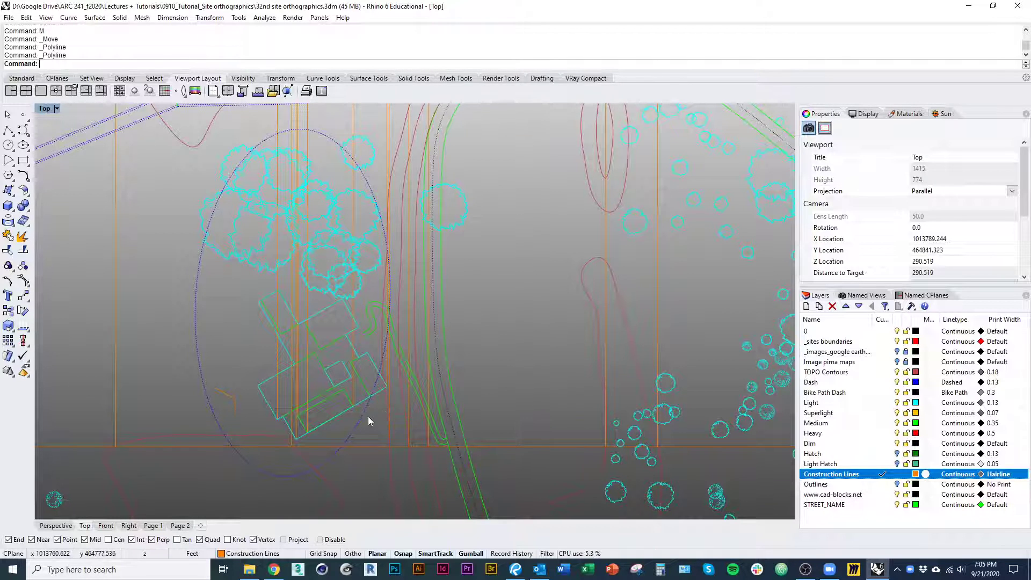
pyautogui.scroll(5, 296, 442)
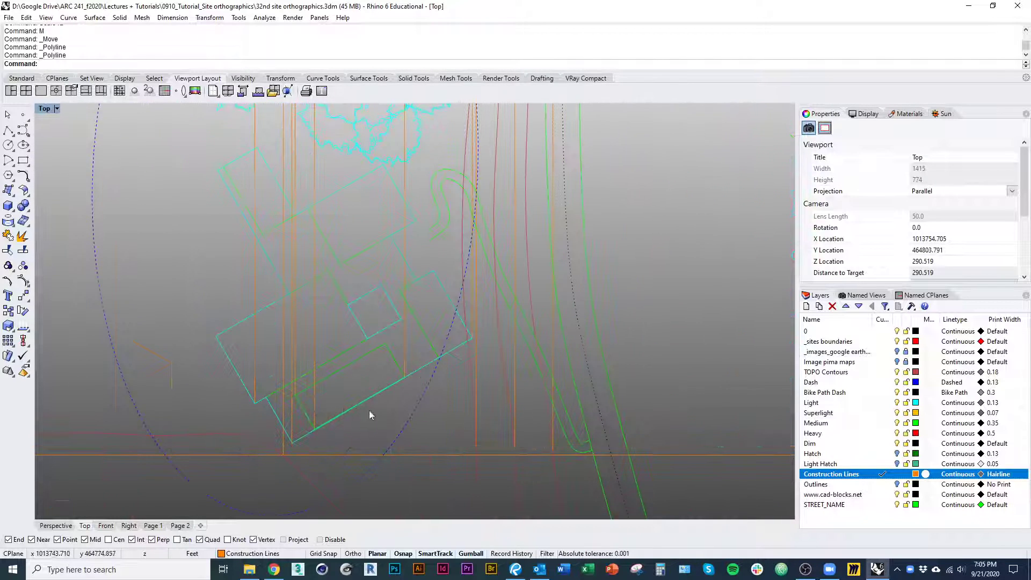
# Draw a horizontal floor line from where the east corner's projection meets the ground profile, west past the building's projection lines
pyautogui.scroll(-10, 370, 415)
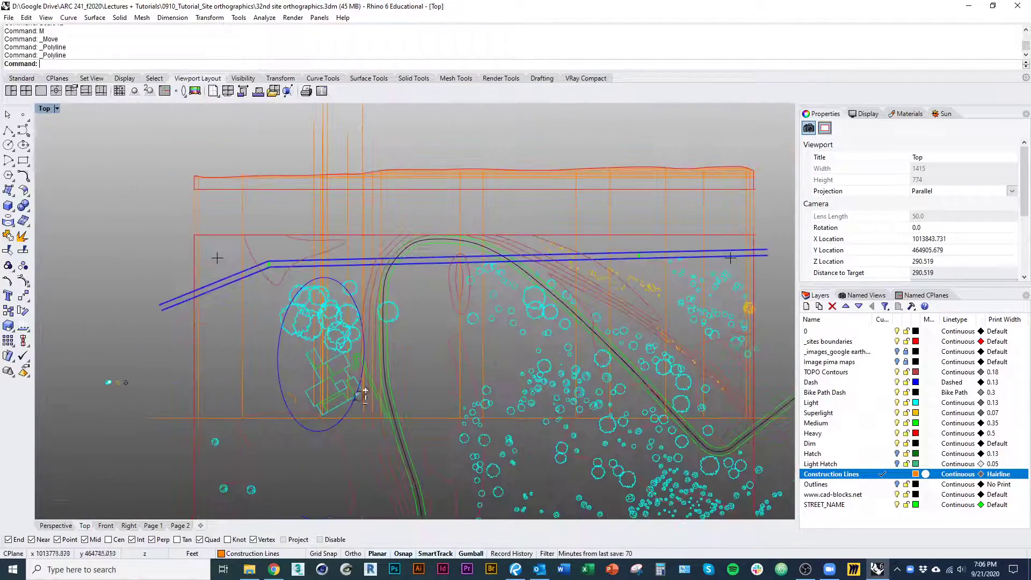
pyautogui.scroll(3, 365, 395)
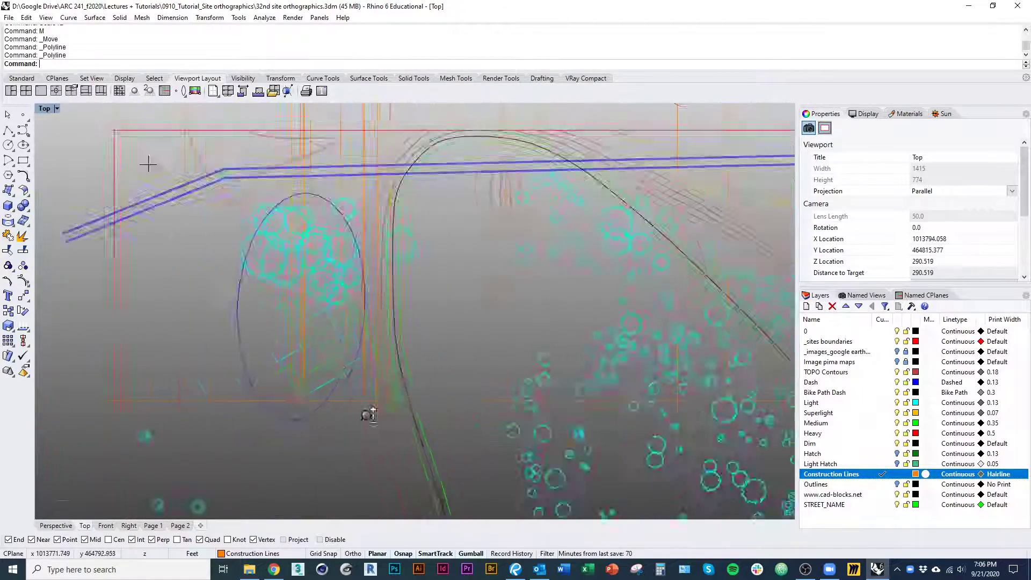
pyautogui.scroll(8, 370, 414)
pyautogui.click(344, 234)
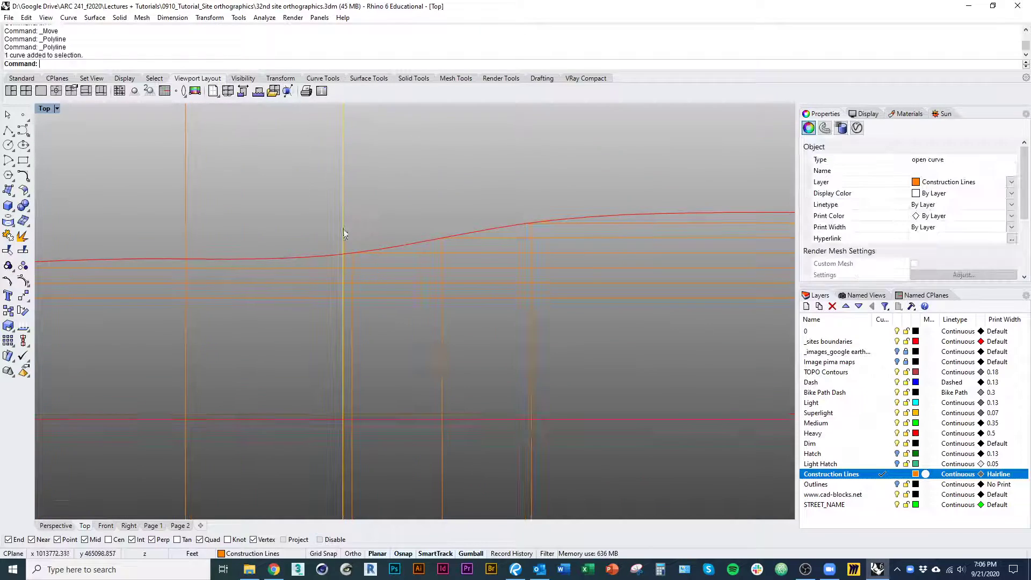
pyautogui.scroll(-5, 345, 236)
pyautogui.moveTo(356, 270); pyautogui.dragTo(427, 280, button='right')
pyautogui.scroll(6, 429, 279)
pyautogui.rightClick(424, 280)
pyautogui.click(399, 290)
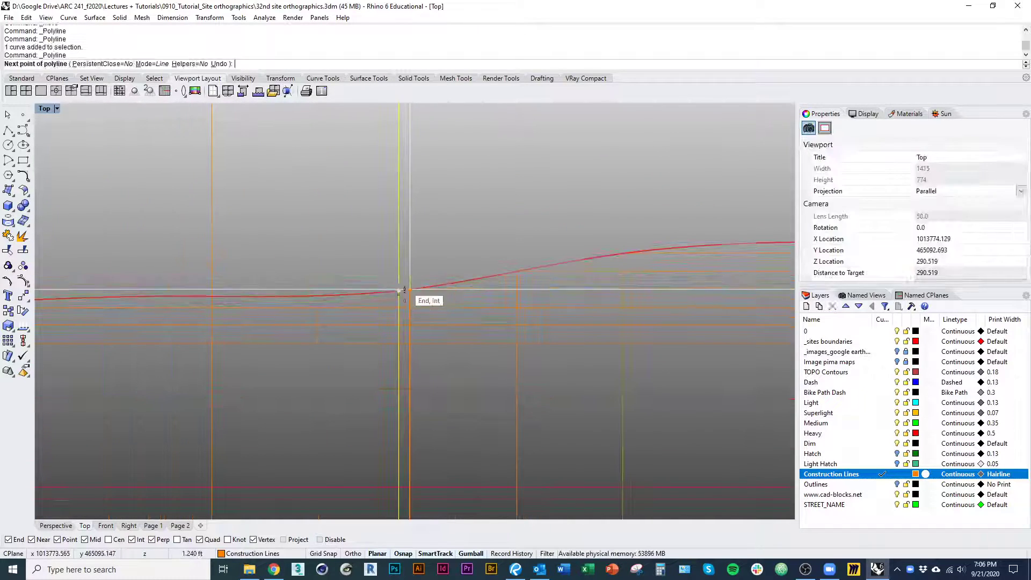
pyautogui.scroll(-5, 387, 329)
pyautogui.moveTo(253, 253); pyautogui.dragTo(257, 229, button='right')
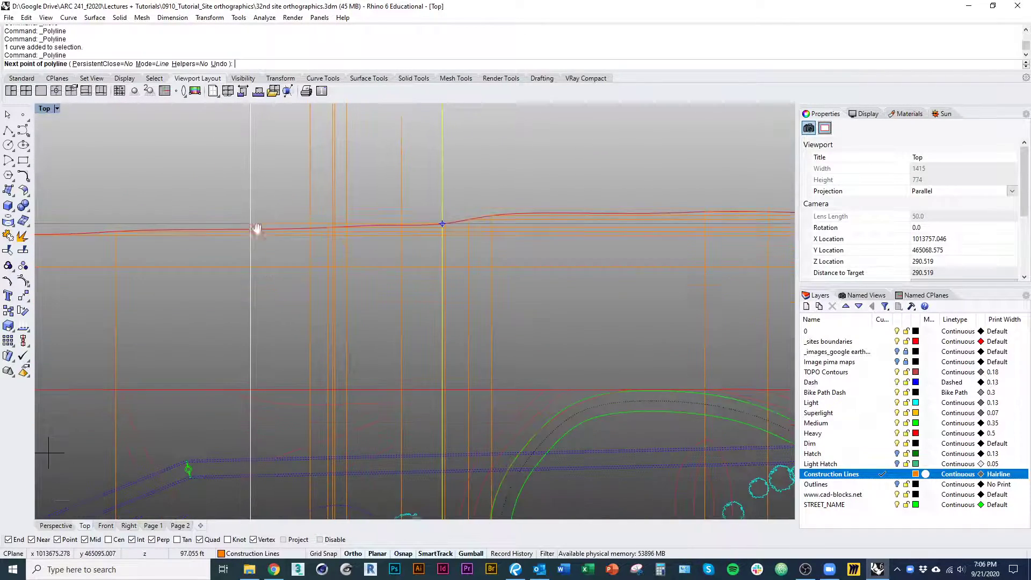
pyautogui.scroll(-7, 256, 228)
pyautogui.moveTo(249, 269); pyautogui.dragTo(262, 177, button='right')
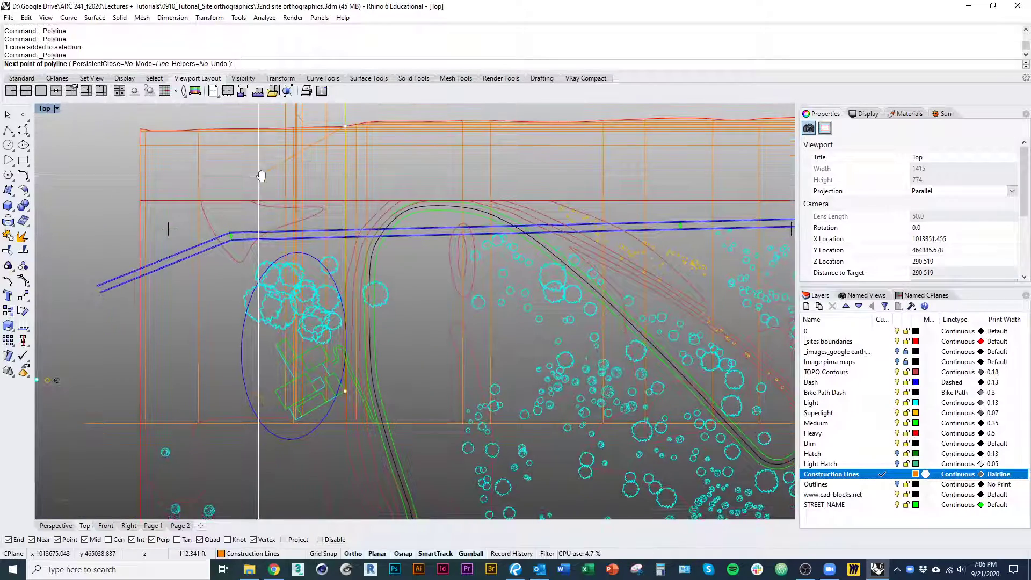
pyautogui.scroll(8, 260, 323)
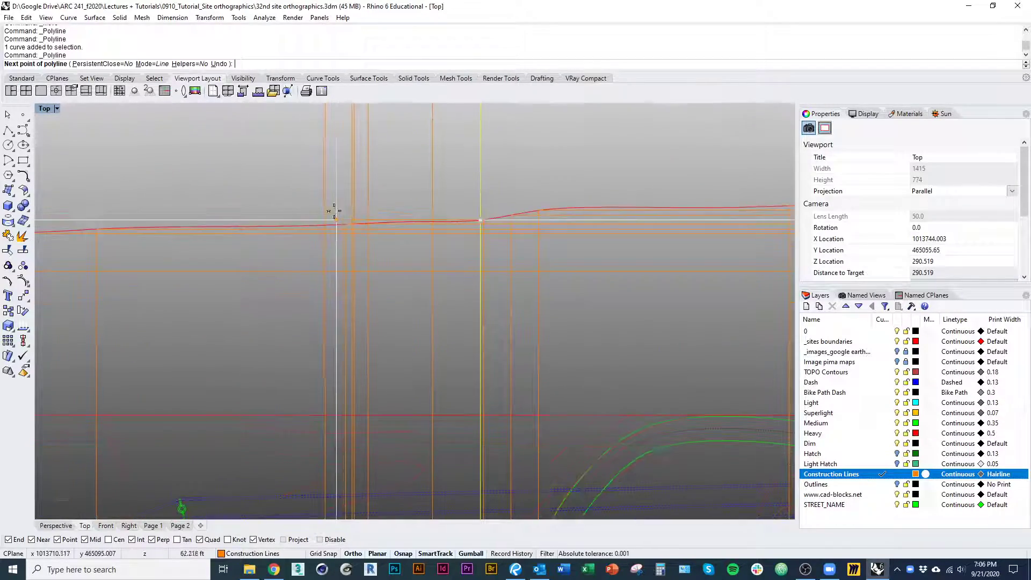
pyautogui.press('Return')
# Draw a vertical construction line from the building's westernmost corner in plan up past the section's ground profile
pyautogui.scroll(-5, 343, 241)
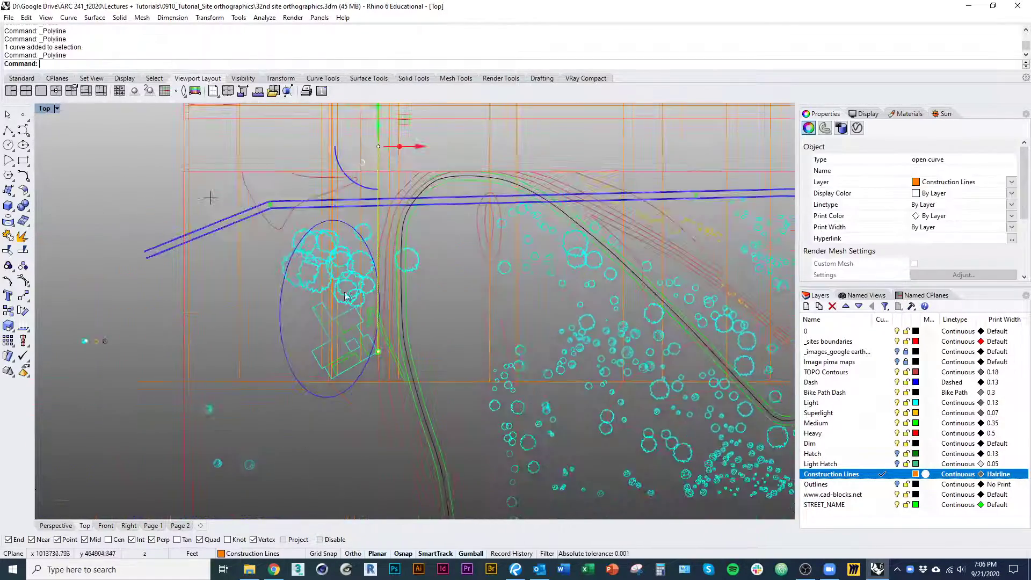
pyautogui.scroll(6, 342, 312)
pyautogui.click(311, 340)
pyautogui.scroll(-8, 332, 282)
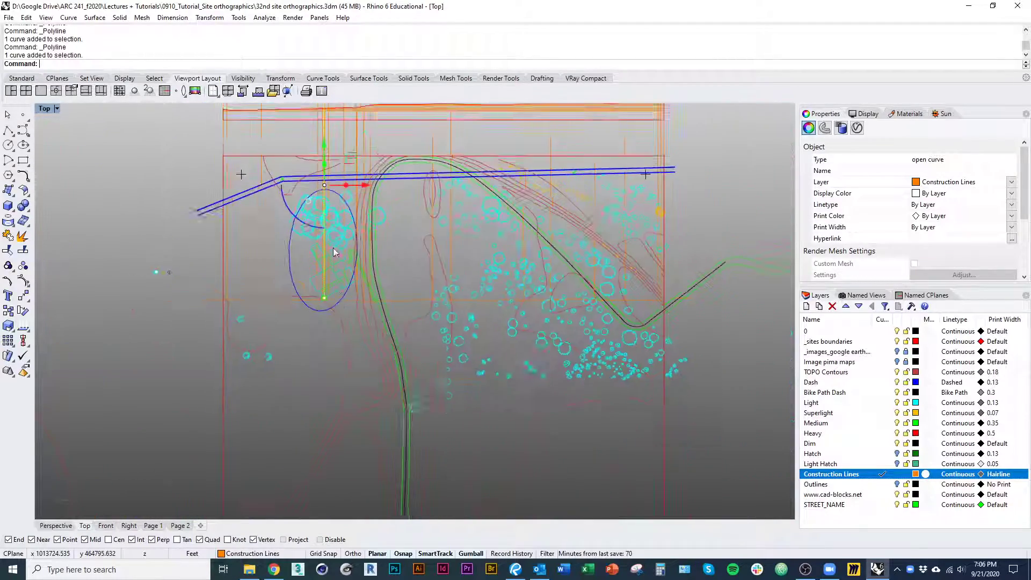
pyautogui.moveTo(333, 242); pyautogui.dragTo(353, 367, button='right')
pyautogui.scroll(8, 322, 426)
pyautogui.press('Return')
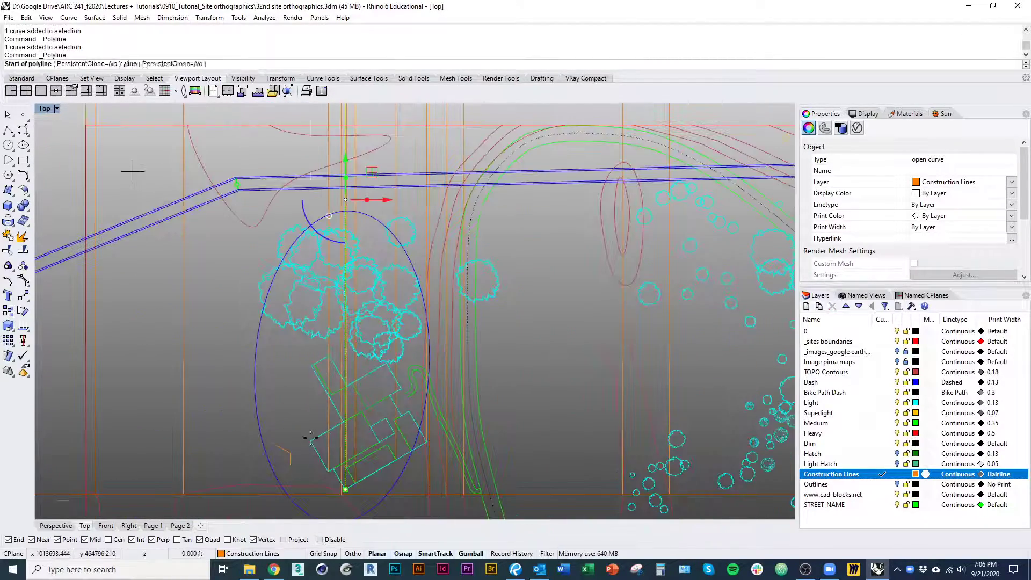
pyautogui.click(308, 441)
pyautogui.keyDown('shift'); pyautogui.moveTo(303, 419); pyautogui.dragTo(302, 504, button='right'); pyautogui.keyUp('shift')
pyautogui.scroll(-3, 304, 500)
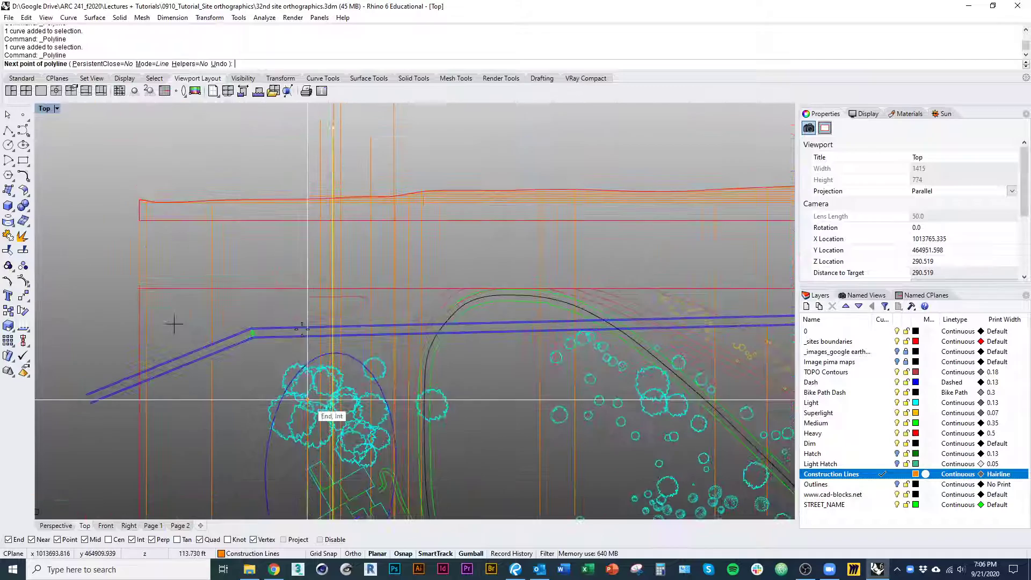
pyautogui.keyDown('shift'); pyautogui.click(295, 159); pyautogui.keyUp('shift')
pyautogui.press('Return')
# Trim off the part of the horizontal floor line that extends west of the west corner's projection line
pyautogui.scroll(7, 308, 156)
pyautogui.click(295, 226)
pyautogui.hotkey('ctrl', 't')
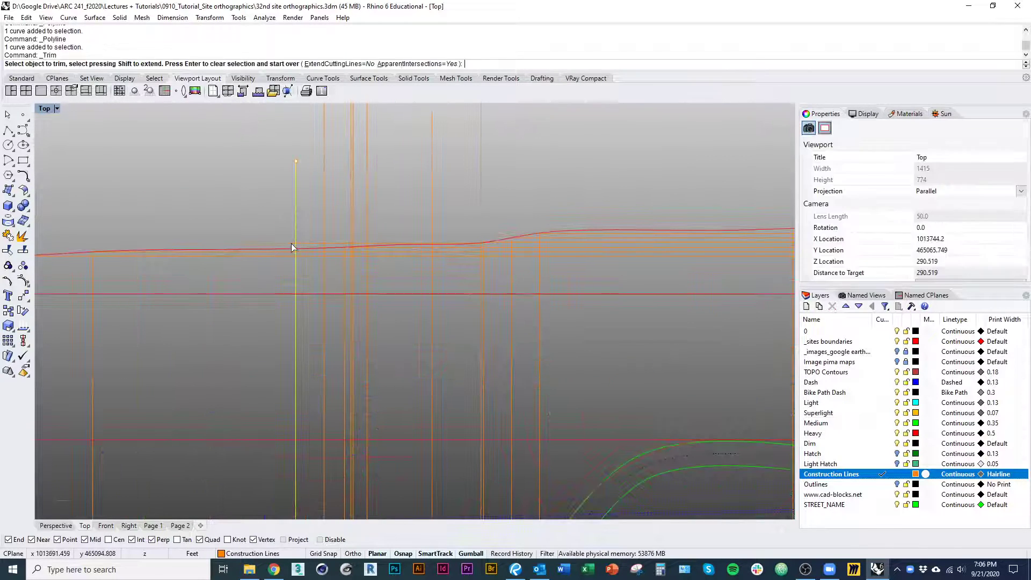
pyautogui.click(292, 243)
pyautogui.press('Return')
# Change the trimmed horizontal floor line to the Medium layer
pyautogui.click(305, 244)
pyautogui.moveTo(471, 272); pyautogui.dragTo(378, 327, button='right')
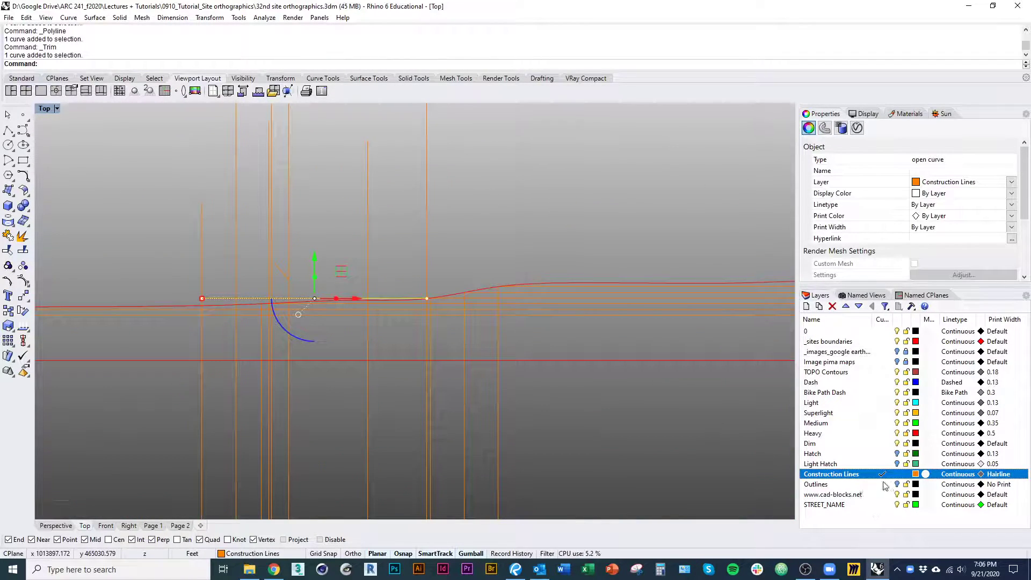
pyautogui.rightClick(853, 424)
pyautogui.click(909, 376)
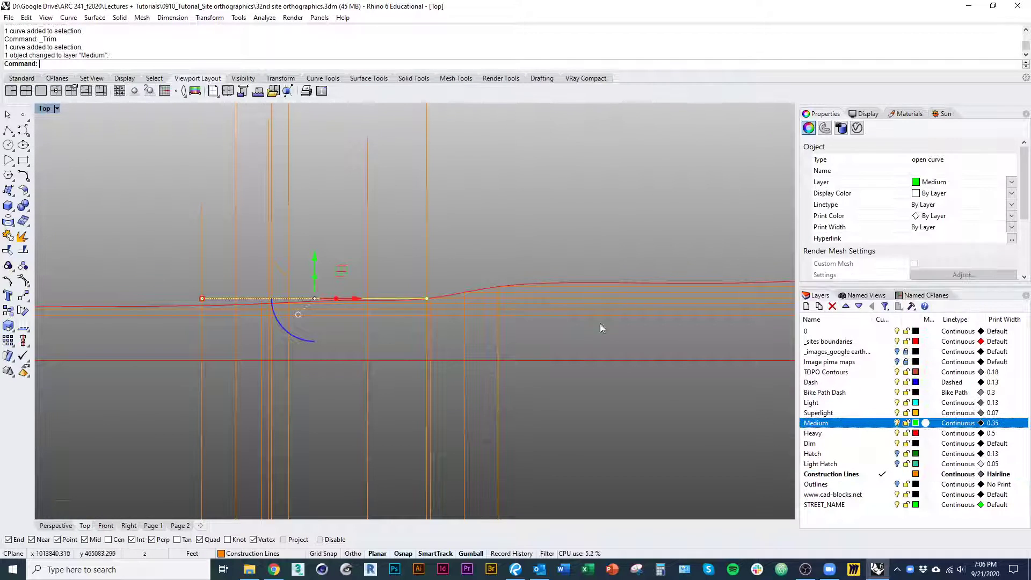
pyautogui.press('Escape')
# Change the wall and sloped-roof profile in the section to the Medium layer
pyautogui.moveTo(290, 282); pyautogui.dragTo(316, 320, button='right')
pyautogui.scroll(3, 316, 320)
pyautogui.click(315, 324)
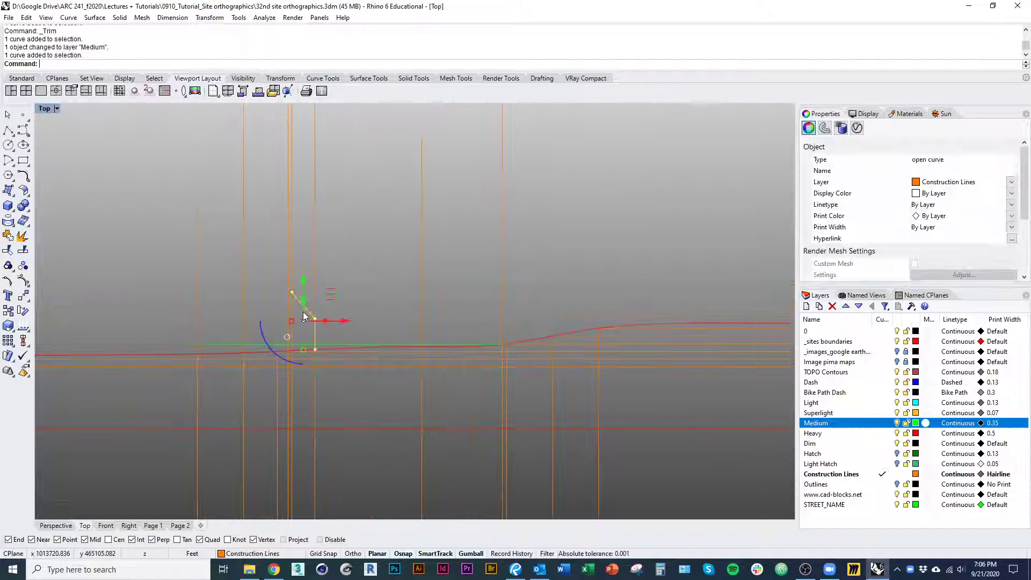
pyautogui.rightClick(870, 436)
pyautogui.rightClick(833, 427)
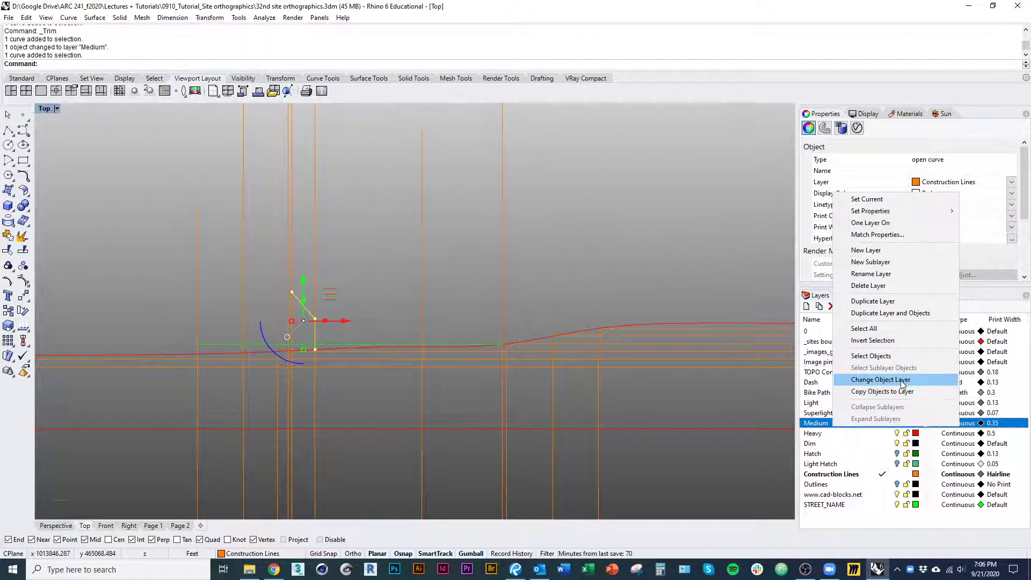
pyautogui.click(902, 384)
pyautogui.press('Escape')
# Trace the section's projection lines down to the building's roof edges in plan and back up to the profile
pyautogui.scroll(-1, 485, 338)
pyautogui.moveTo(373, 347); pyautogui.dragTo(355, 324, button='right')
pyautogui.scroll(-1, 360, 384)
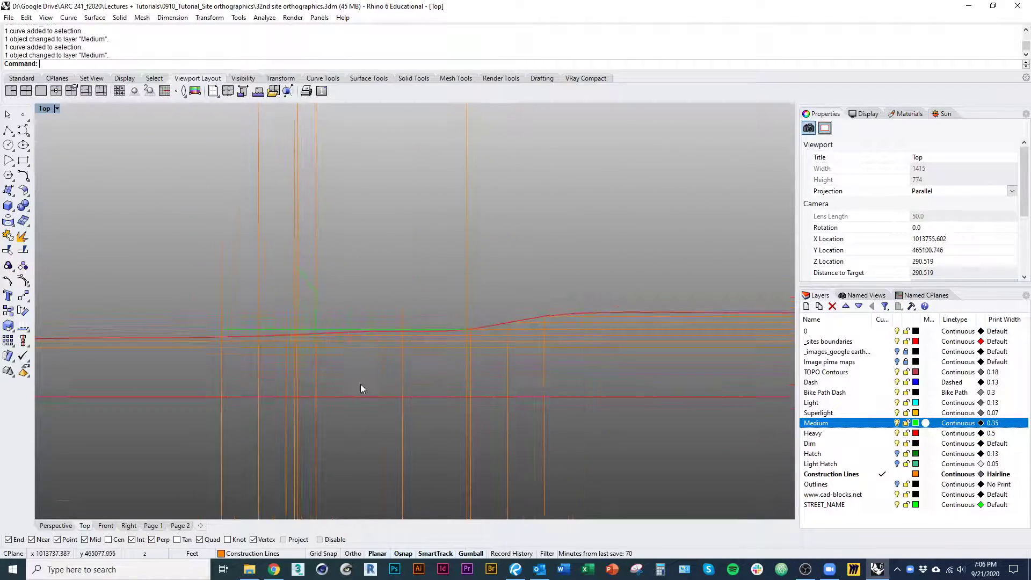
pyautogui.scroll(-2, 360, 385)
pyautogui.moveTo(360, 384); pyautogui.dragTo(364, 313, button='right')
pyautogui.scroll(-5, 364, 416)
pyautogui.moveTo(365, 417); pyautogui.dragTo(363, 238, button='right')
pyautogui.scroll(-2, 365, 279)
pyautogui.moveTo(365, 279); pyautogui.dragTo(370, 138, button='right')
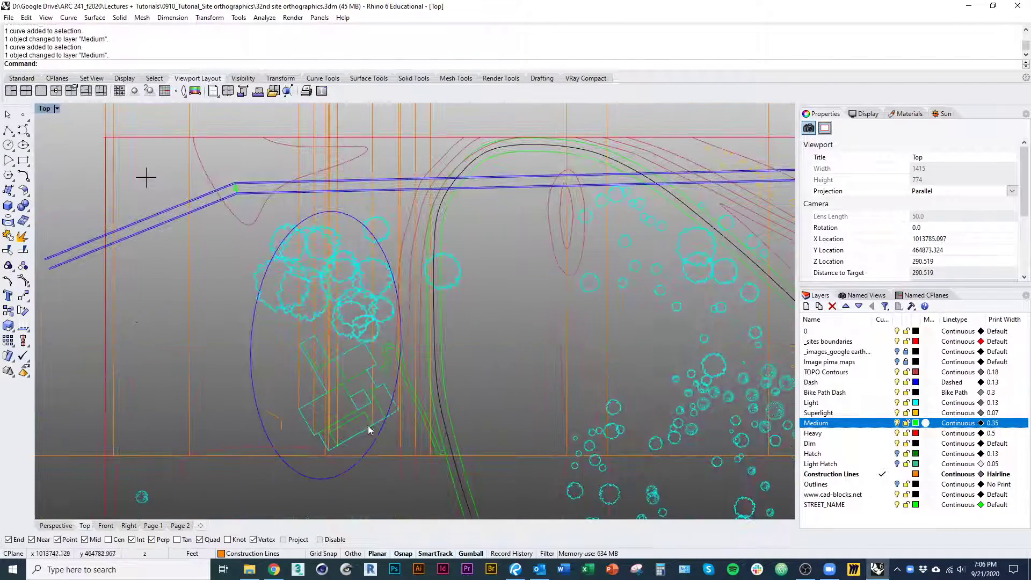
pyautogui.moveTo(391, 258); pyautogui.dragTo(394, 387, button='right')
pyautogui.moveTo(354, 183); pyautogui.dragTo(357, 337, button='right')
# Copy the wall and roof profile from its base on the ground profile straight up to the floor line, and delete the original
pyautogui.scroll(9, 346, 307)
pyautogui.click(329, 296)
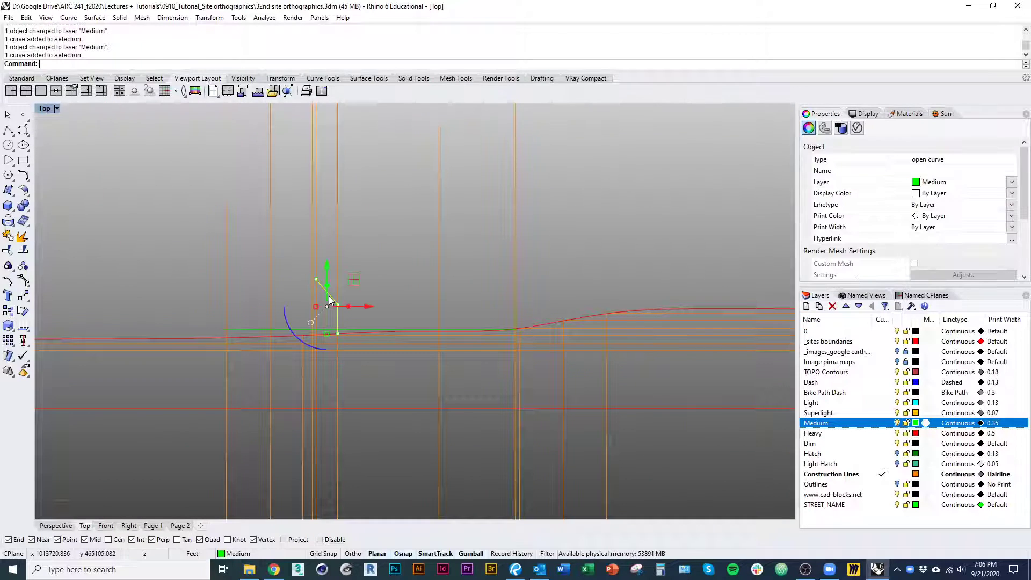
pyautogui.write('Copy')
pyautogui.press('Return')
pyautogui.scroll(4, 338, 323)
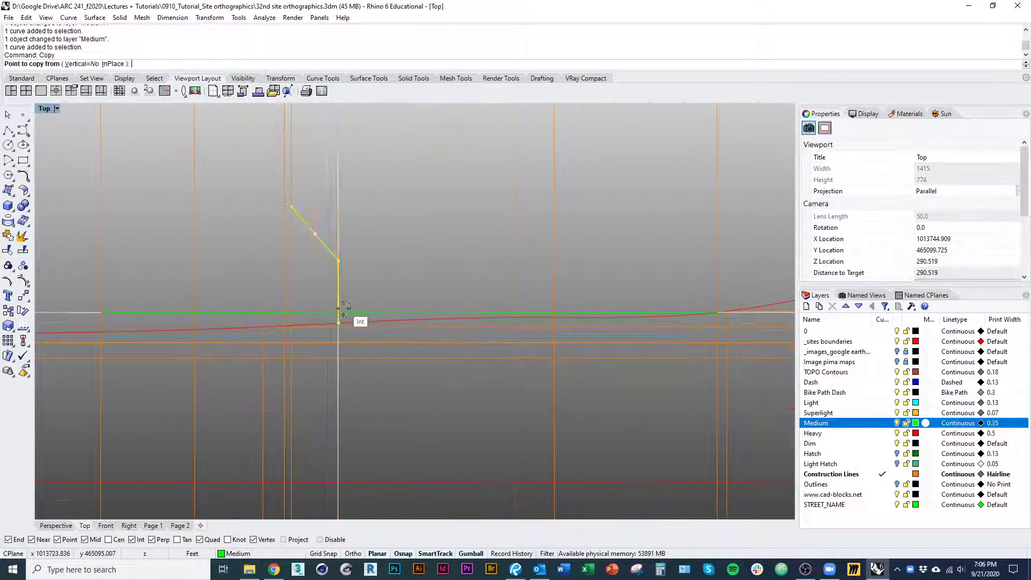
pyautogui.click(340, 324)
pyautogui.click(340, 312)
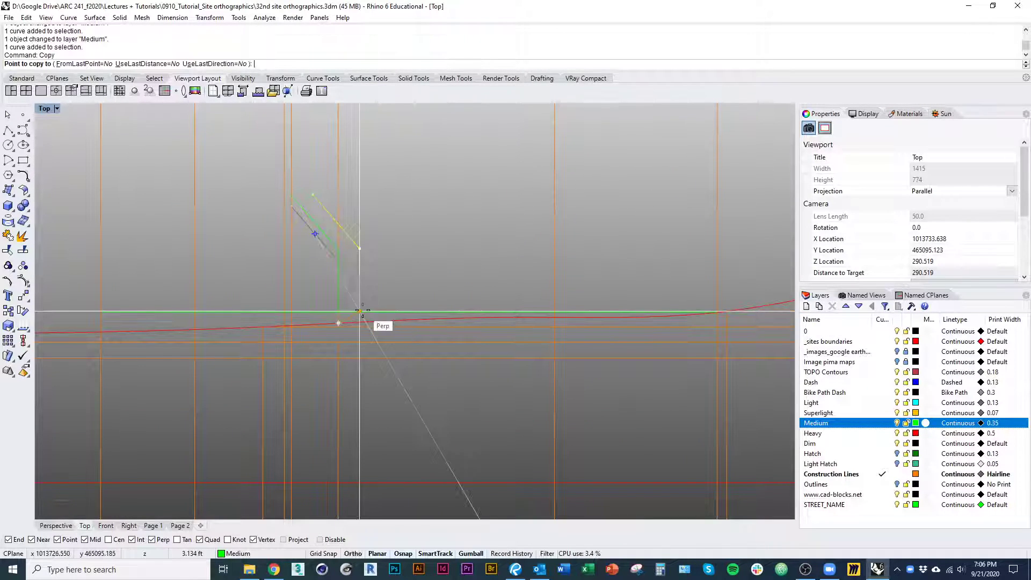
pyautogui.press('Return')
pyautogui.write('D')
pyautogui.press('Return')
# Copy the raised wall and roof profile along the floor line to the next projection line to the east
pyautogui.click(339, 281)
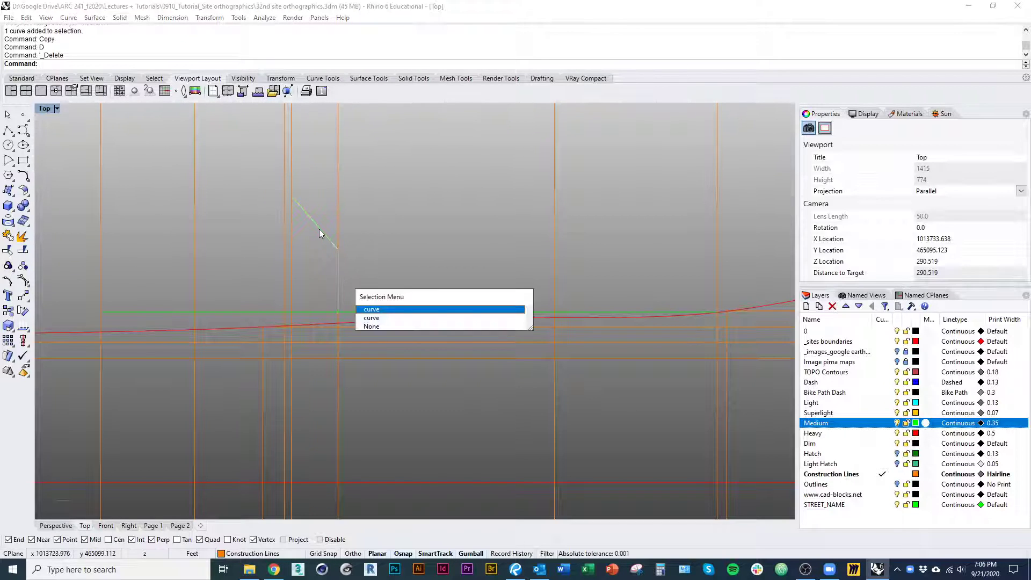
pyautogui.click(320, 228)
pyautogui.moveTo(317, 295); pyautogui.dragTo(293, 321, button='right')
pyautogui.write('M')
pyautogui.press('Escape')
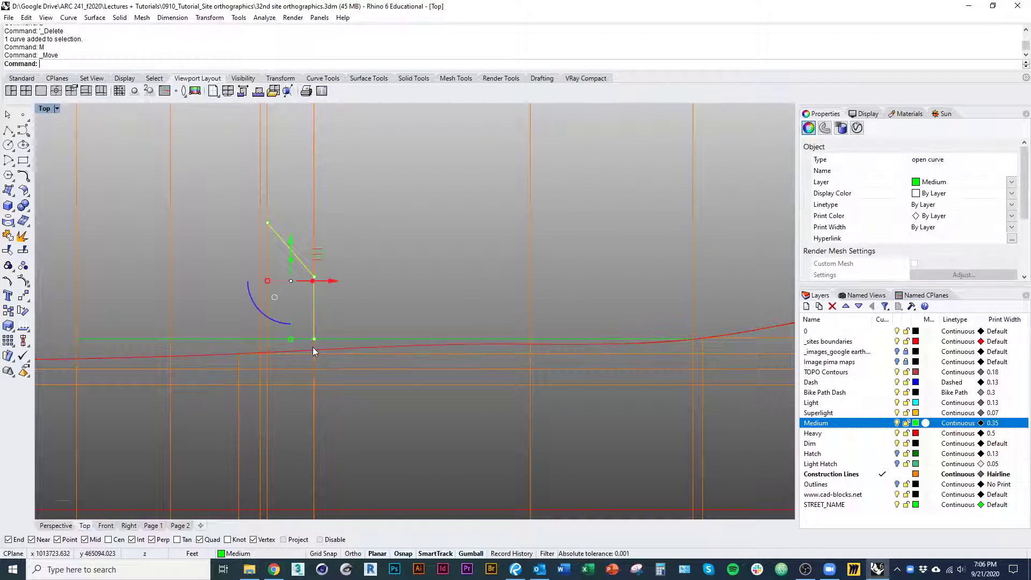
pyautogui.write('Copy')
pyautogui.press('Return')
pyautogui.click(315, 339)
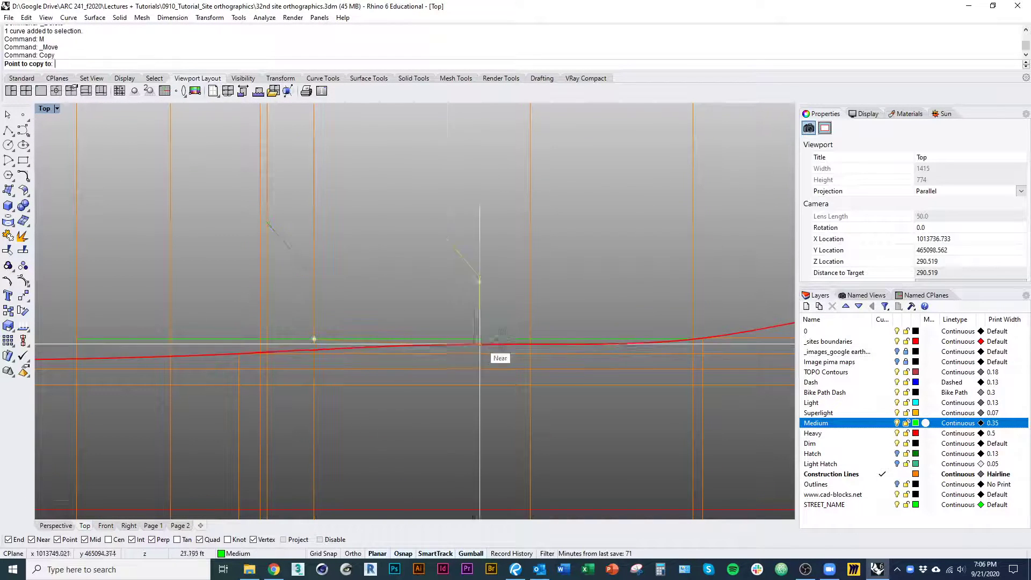
pyautogui.click(530, 339)
pyautogui.scroll(-7, 474, 371)
pyautogui.press('Escape')
# Compare the two wall and roof profiles in the section with the building's roof outline in plan
pyautogui.moveTo(456, 348); pyautogui.dragTo(447, 272, button='right')
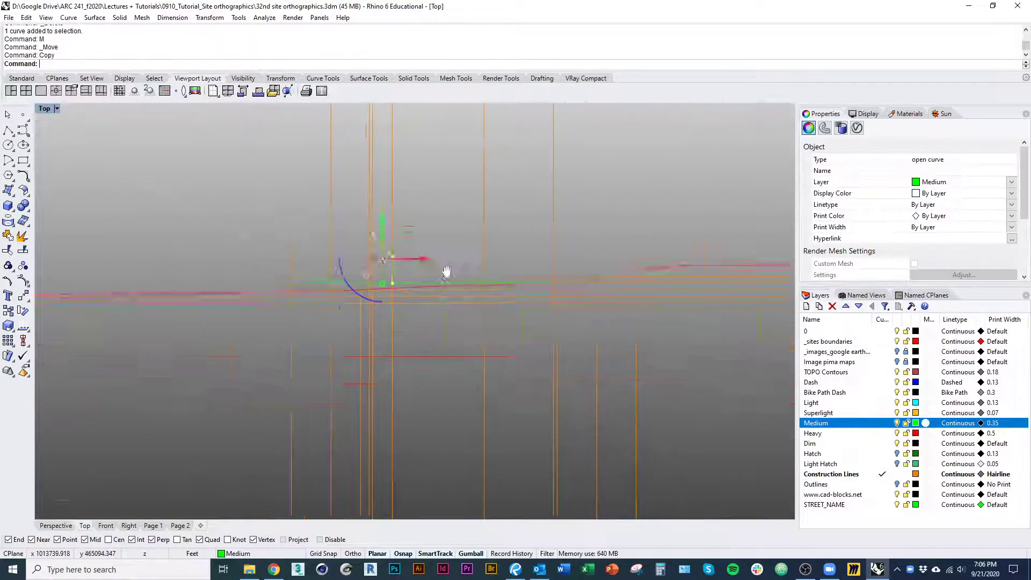
pyautogui.scroll(-5, 430, 312)
pyautogui.moveTo(425, 328); pyautogui.dragTo(419, 235, button='right')
pyautogui.moveTo(469, 410); pyautogui.dragTo(456, 264, button='right')
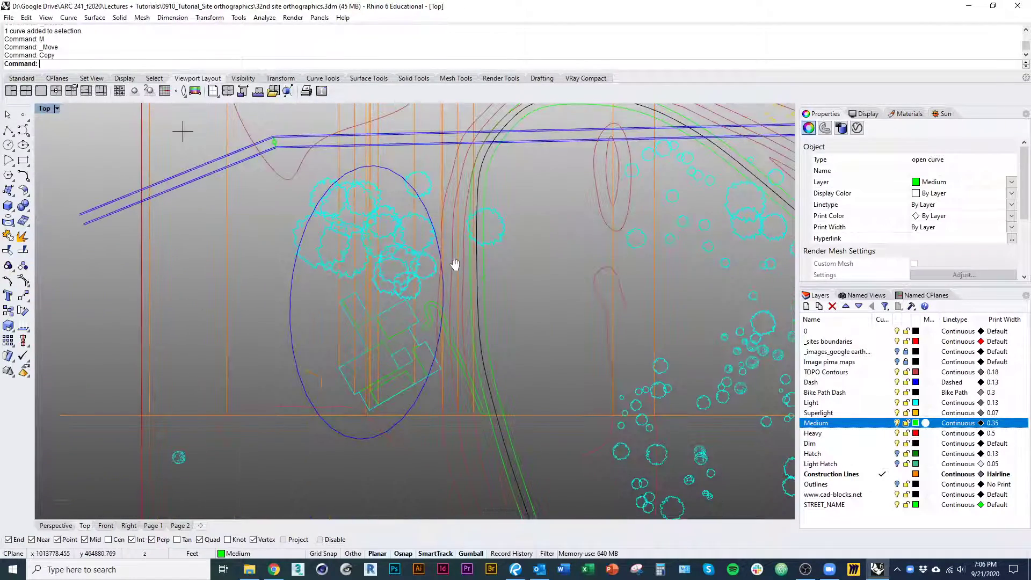
pyautogui.moveTo(424, 121); pyautogui.dragTo(419, 385, button='right')
pyautogui.scroll(5, 394, 196)
pyautogui.moveTo(394, 196); pyautogui.dragTo(403, 264, button='right')
pyautogui.scroll(7, 406, 311)
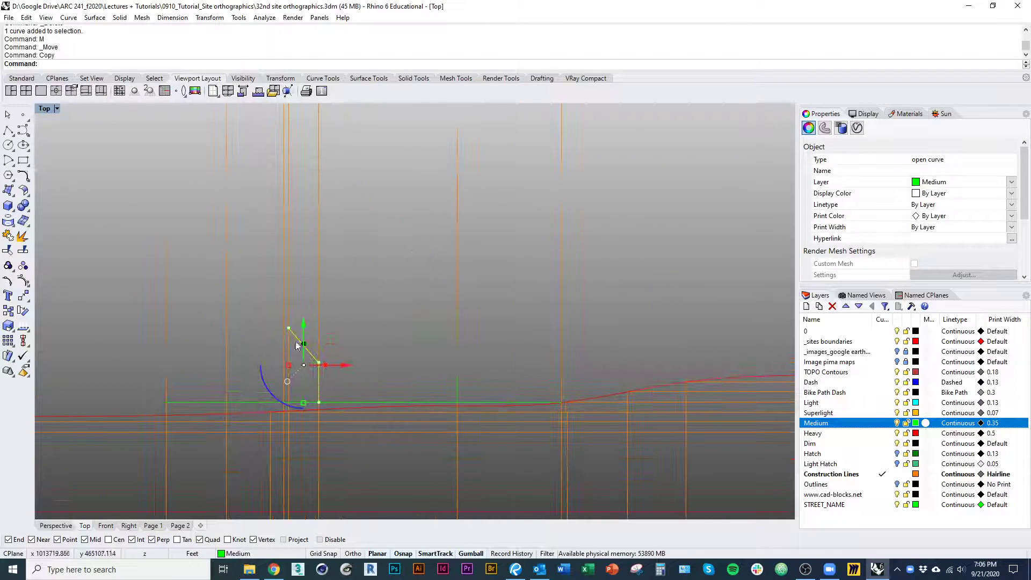
# Make Medium the current layer and draw a horizontal line joining the upper ends of the two sloped-roof profiles
pyautogui.click(10, 130)
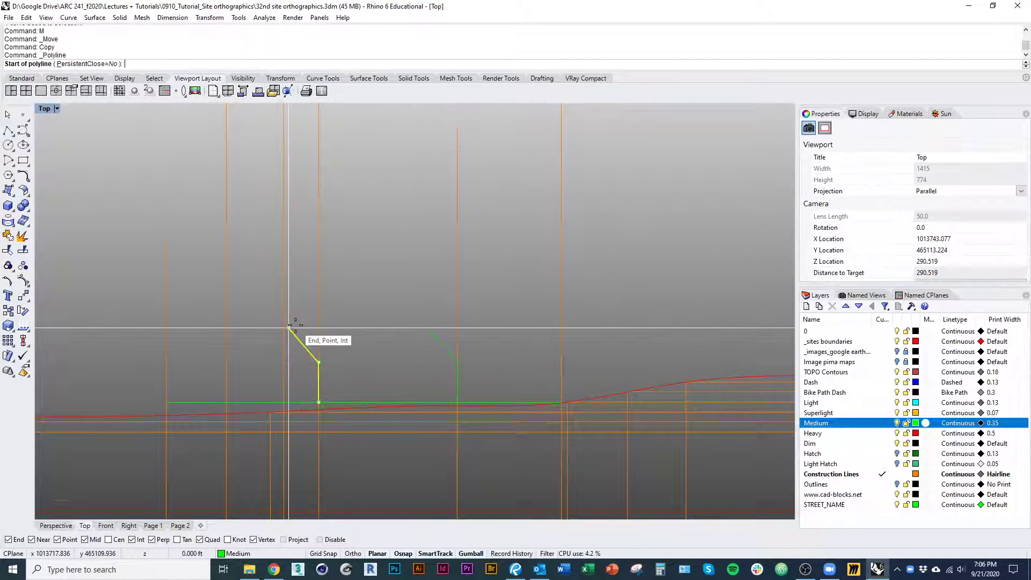
pyautogui.click(883, 424)
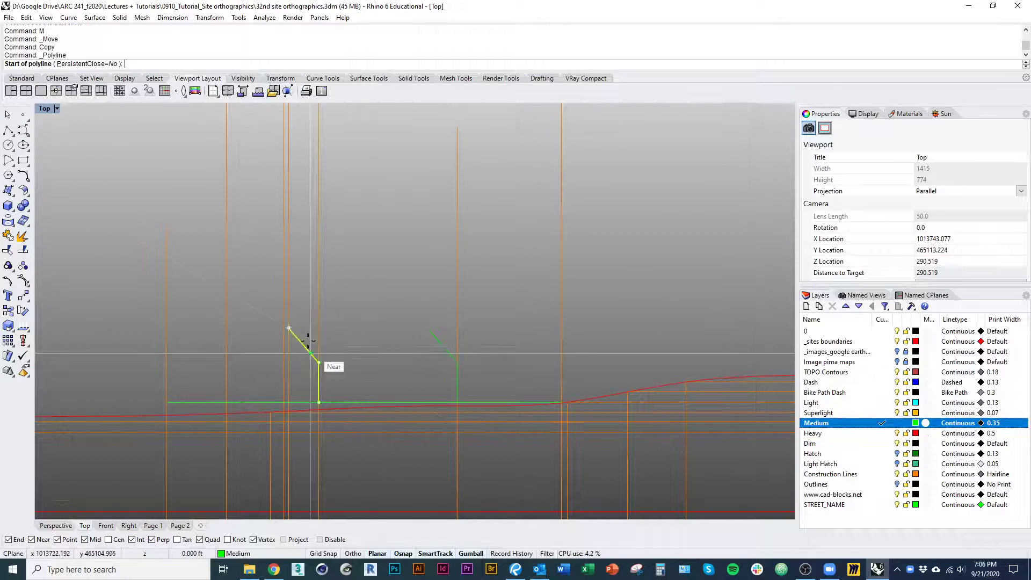
pyautogui.click(289, 328)
pyautogui.click(428, 329)
pyautogui.press('Return')
pyautogui.scroll(1, 362, 359)
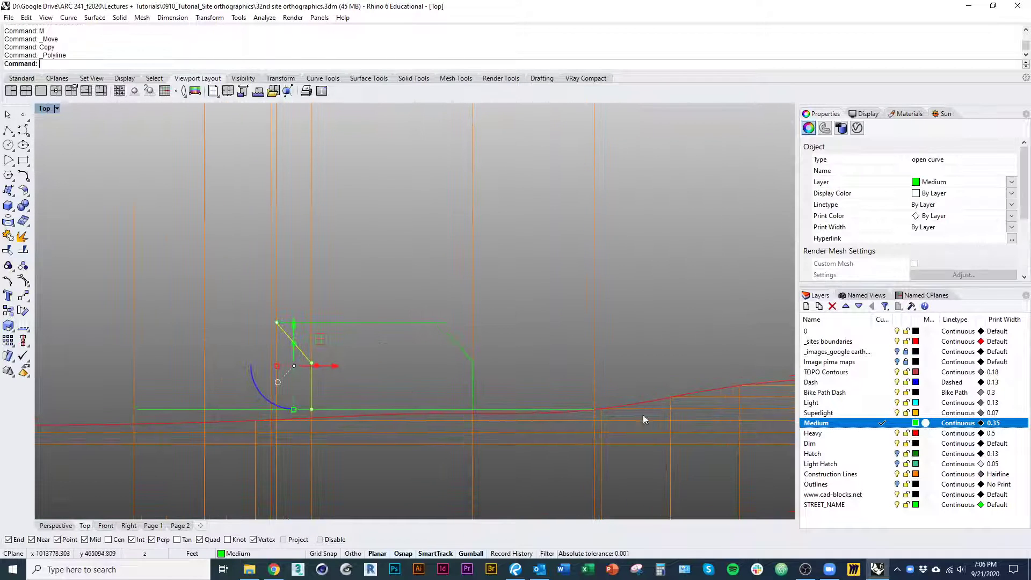
# Make Light the current layer and draw a horizontal line joining the two profiles where the walls meet the sloped roofs
pyautogui.click(886, 404)
pyautogui.press('Return')
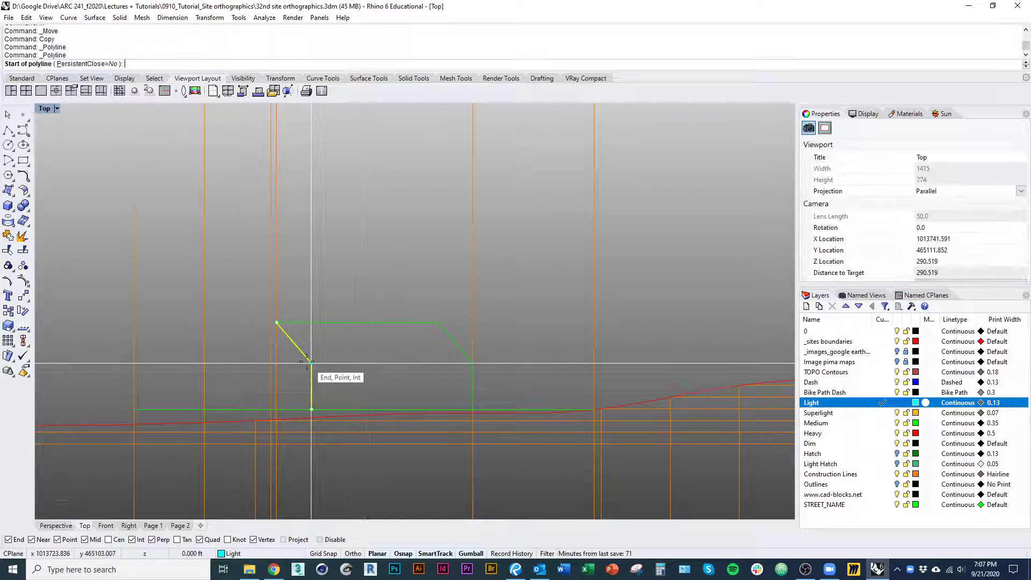
pyautogui.click(312, 363)
pyautogui.click(472, 364)
pyautogui.press('Return')
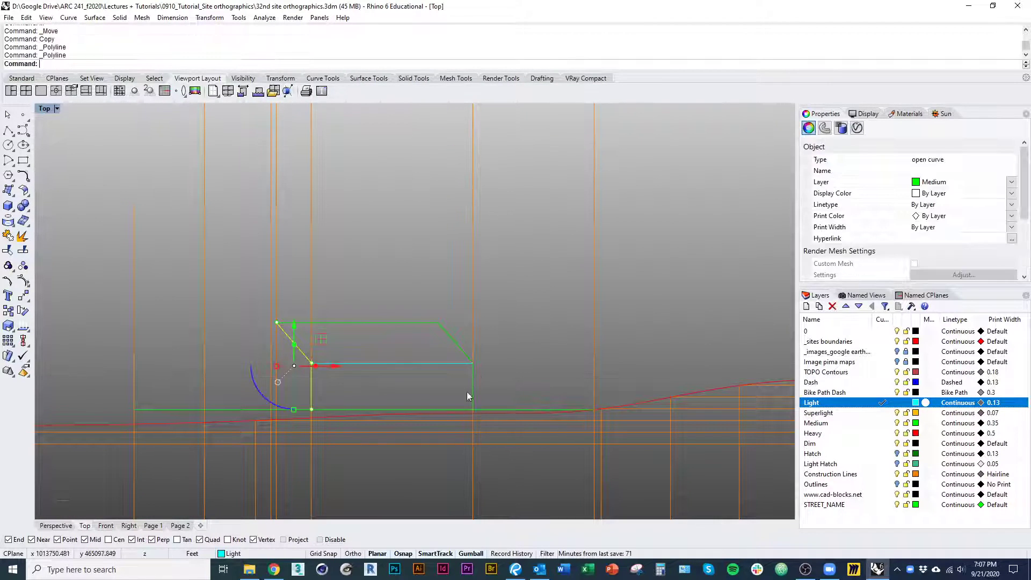
pyautogui.press('Escape')
# Mirror the angled wall and roof profile west of the building plan about a vertical axis through its base
pyautogui.scroll(-6, 452, 345)
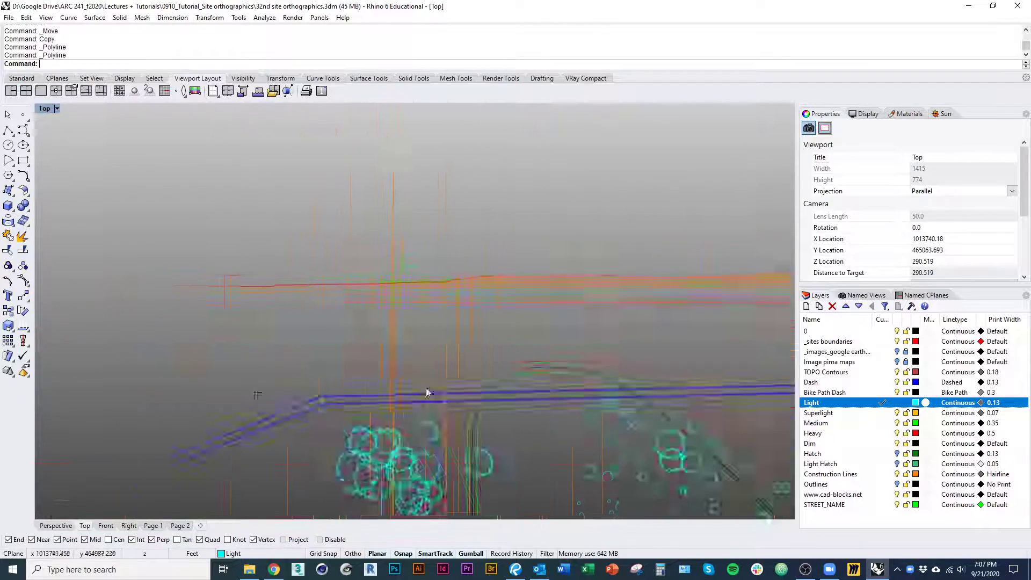
pyautogui.scroll(5, 365, 395)
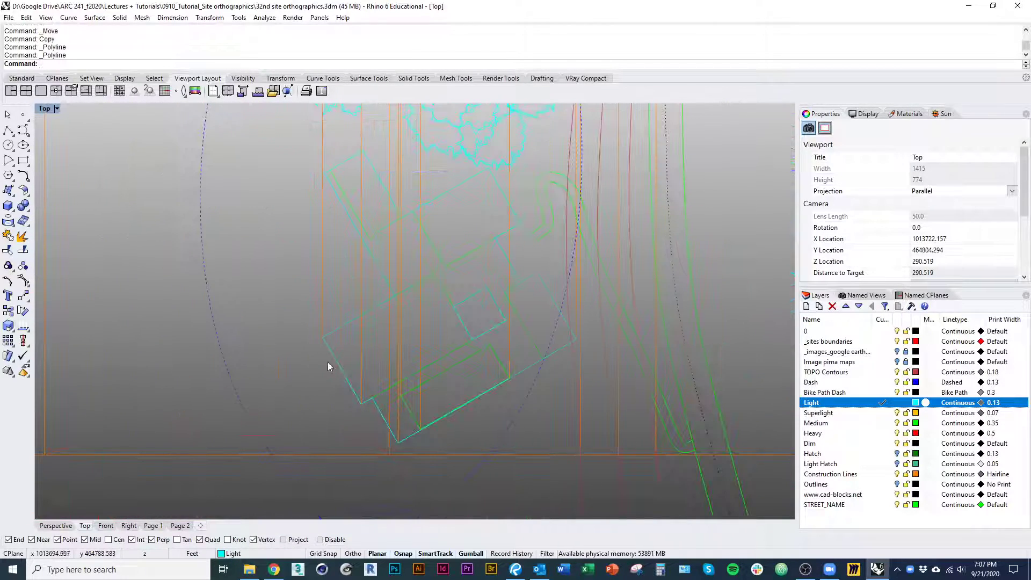
pyautogui.scroll(3, 266, 402)
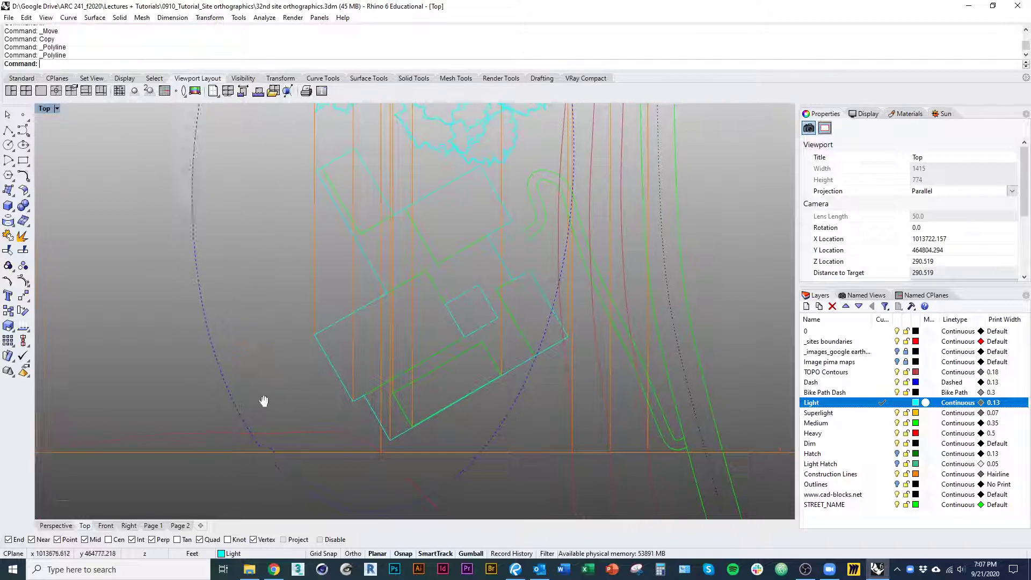
pyautogui.click(267, 375)
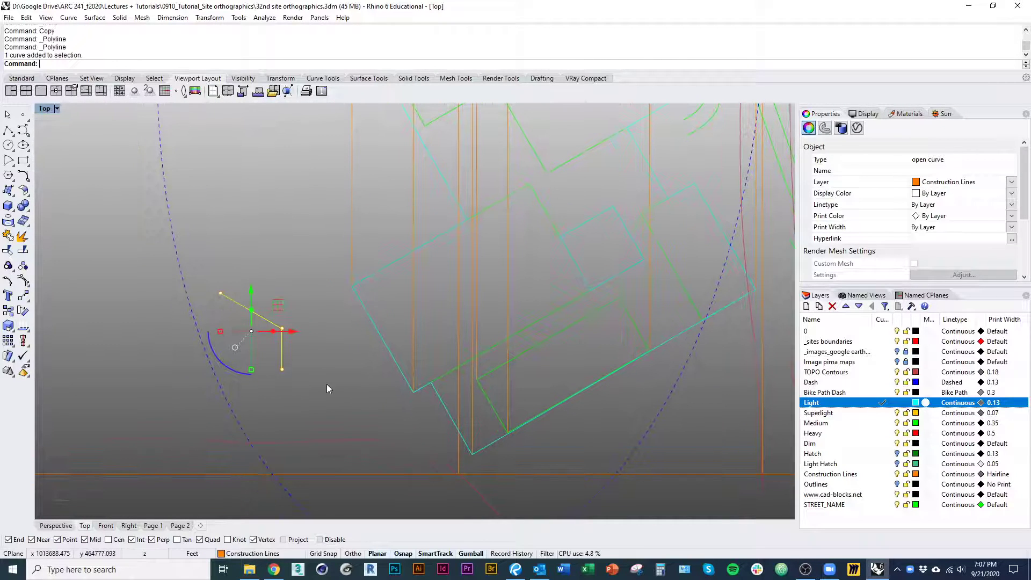
pyautogui.write('Mirror')
pyautogui.press('Return')
pyautogui.click(282, 369)
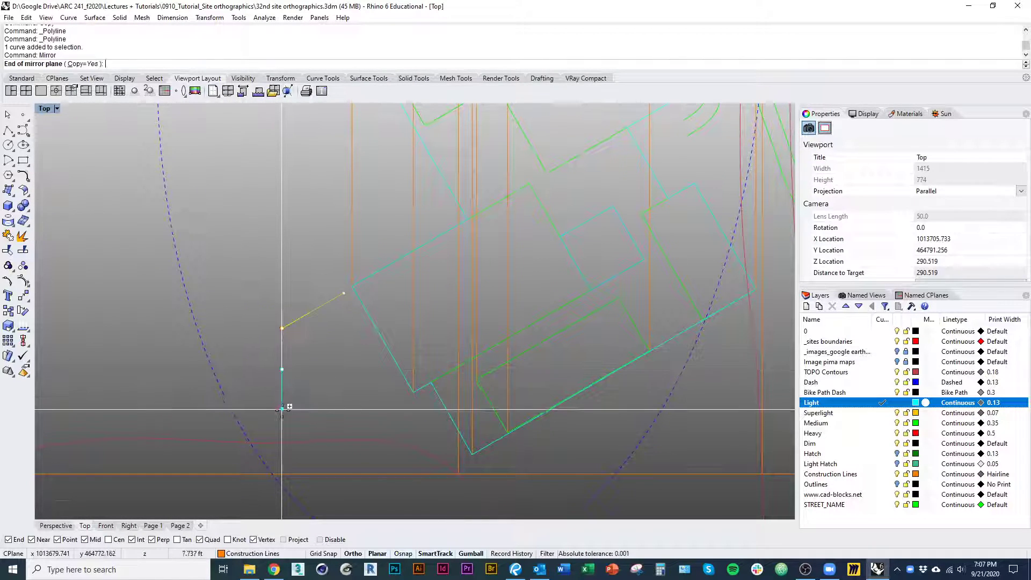
pyautogui.click(282, 409)
pyautogui.press('Return')
# Delete the original angled profile and move its mirrored copy up and farther west of the building plan
pyautogui.click(257, 321)
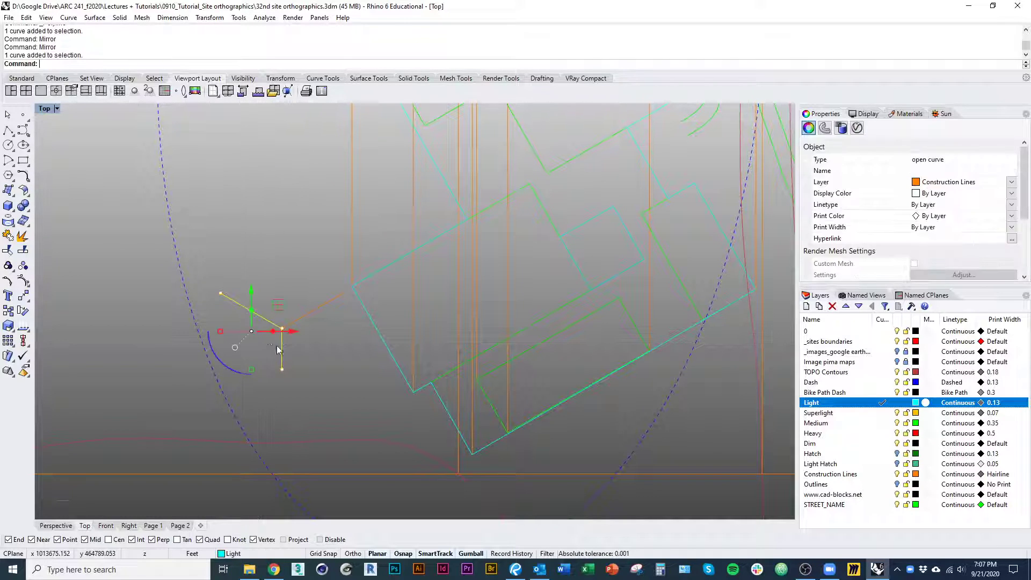
pyautogui.press('Delete')
pyautogui.moveTo(309, 313); pyautogui.dragTo(235, 276)
# Draw a sloped line about 13 ft long just west of the building plan, running parallel to the building's southern edge
pyautogui.click(299, 386)
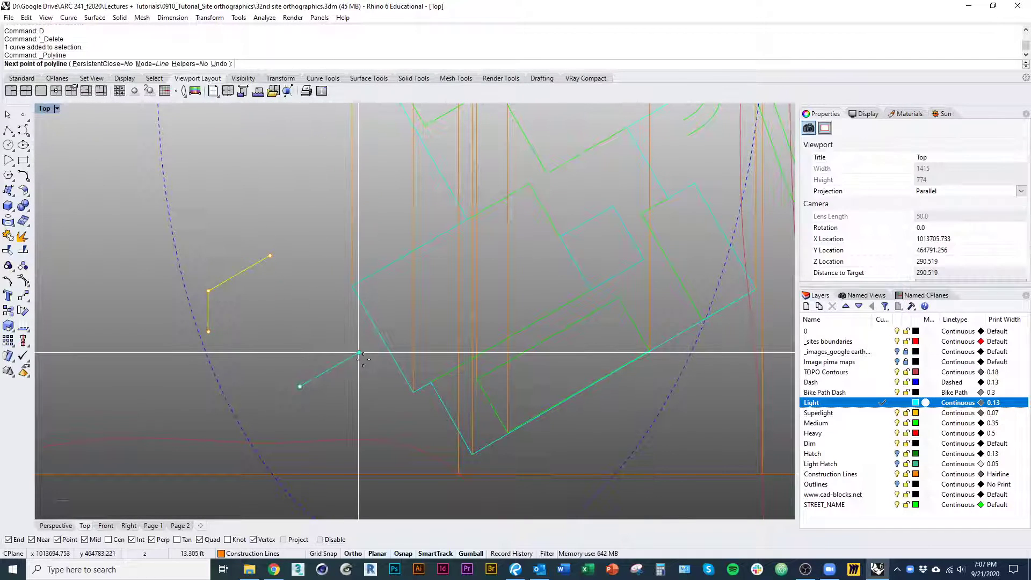
pyautogui.click(363, 351)
pyautogui.press('Return')
pyautogui.click(357, 408)
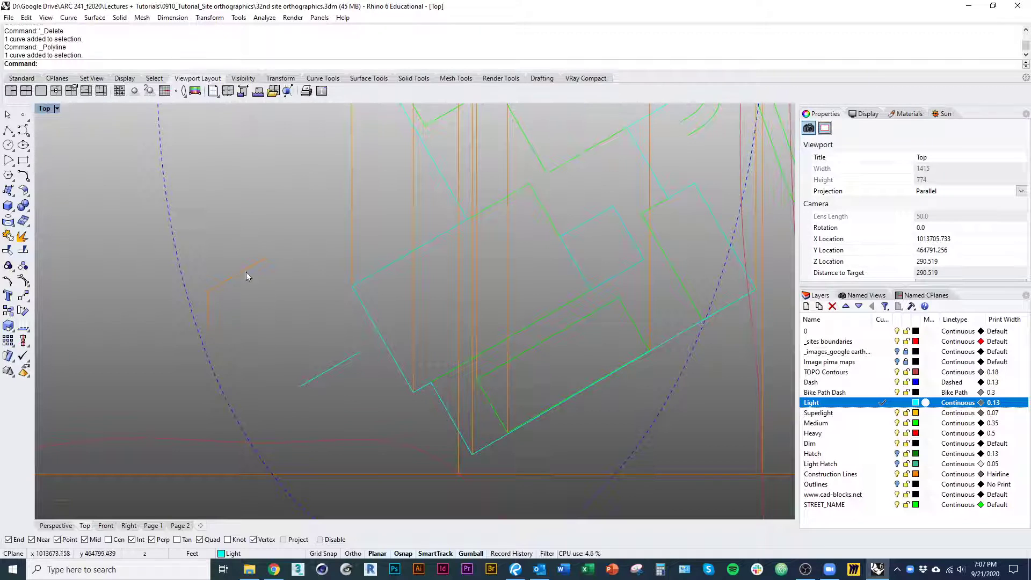
# Draw a line along the plan's short western edge, from its westernmost corner to the next corner south
pyautogui.moveTo(247, 272); pyautogui.dragTo(271, 346, button='right')
pyautogui.scroll(3, 333, 370)
pyautogui.press('Return')
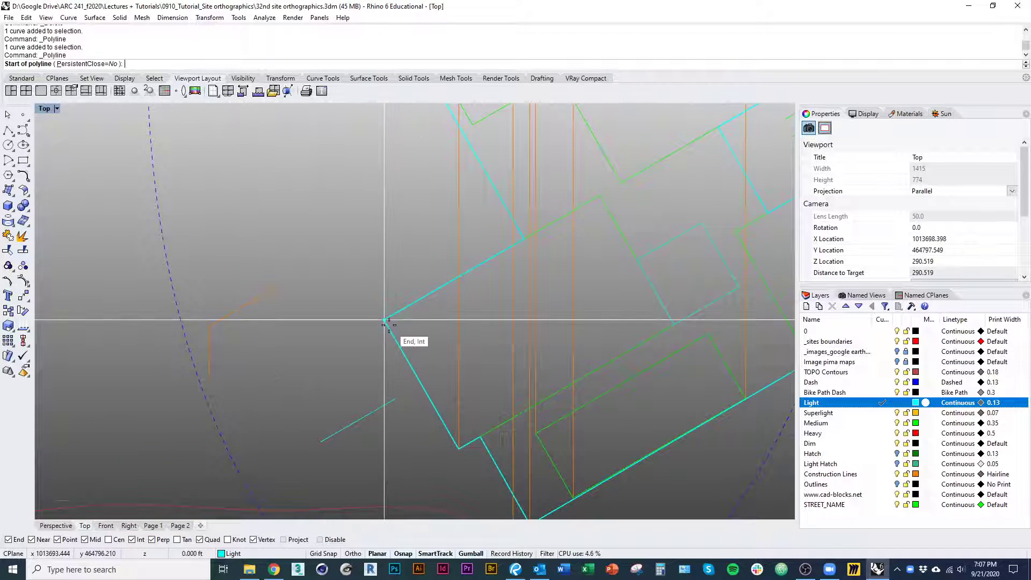
pyautogui.click(385, 321)
pyautogui.click(459, 450)
pyautogui.press('Return')
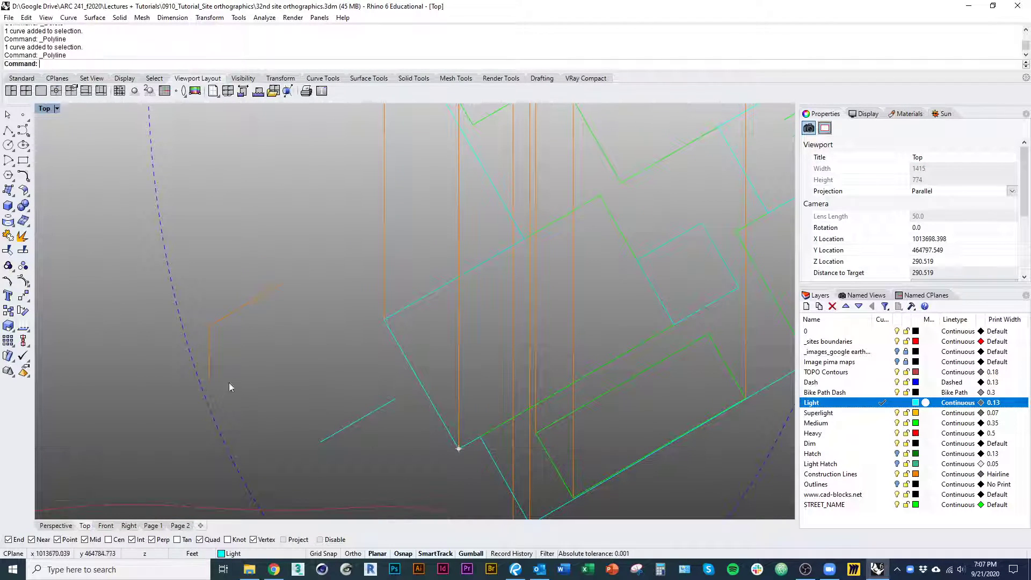
pyautogui.moveTo(229, 382); pyautogui.dragTo(241, 420, button='right')
pyautogui.scroll(3, 241, 419)
pyautogui.press('Return')
pyautogui.click(219, 397)
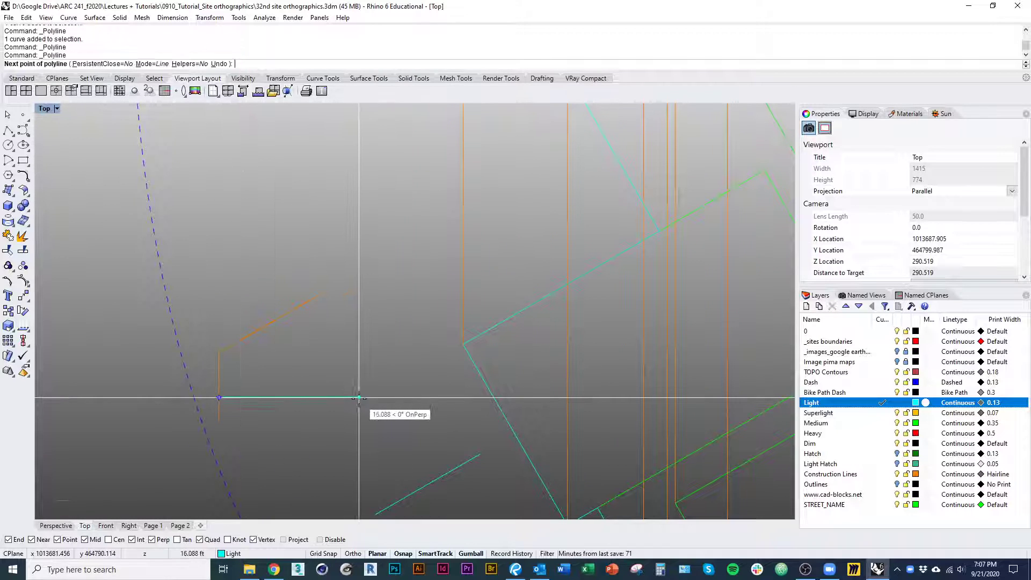
pyautogui.press('Escape')
# Draw a vertical line straight up from the foot of the angled profile beside the building plan
pyautogui.press('Return')
pyautogui.click(219, 421)
pyautogui.scroll(-3, 250, 406)
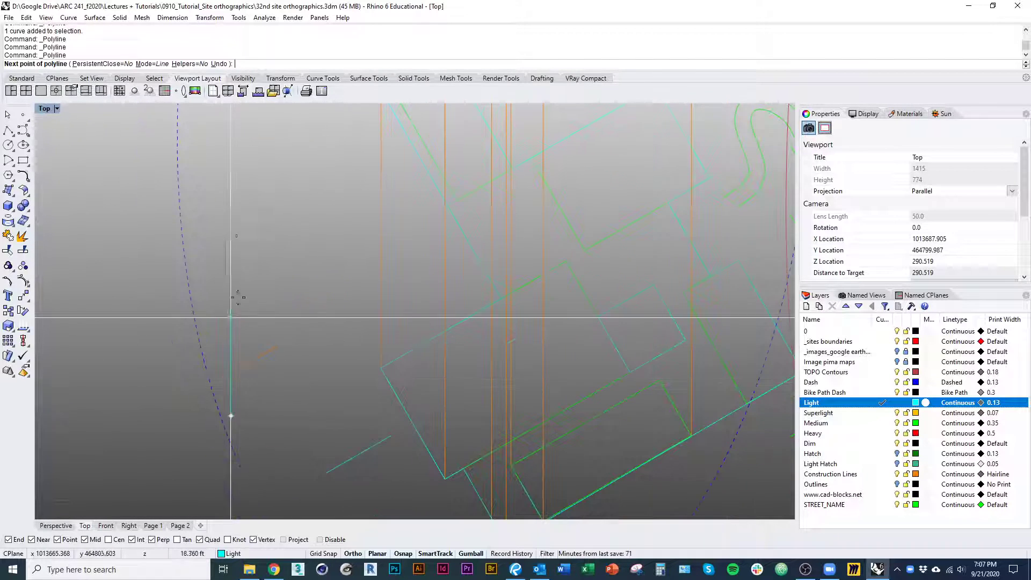
pyautogui.click(231, 218)
pyautogui.press('Return')
# Offset the vertical line 24 ft east, toward the building plan
pyautogui.write('E')
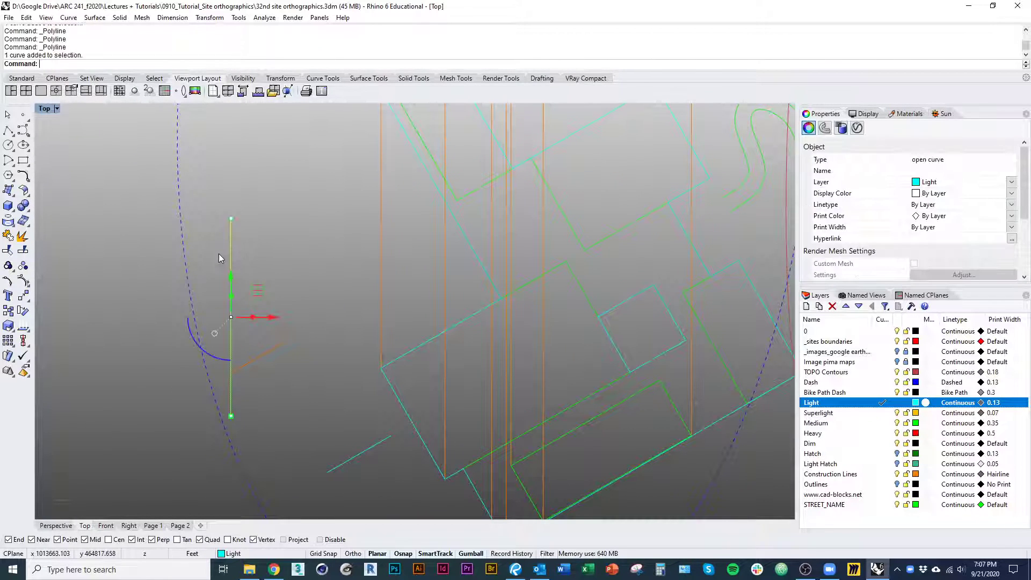
pyautogui.write('Offset')
pyautogui.press('Return')
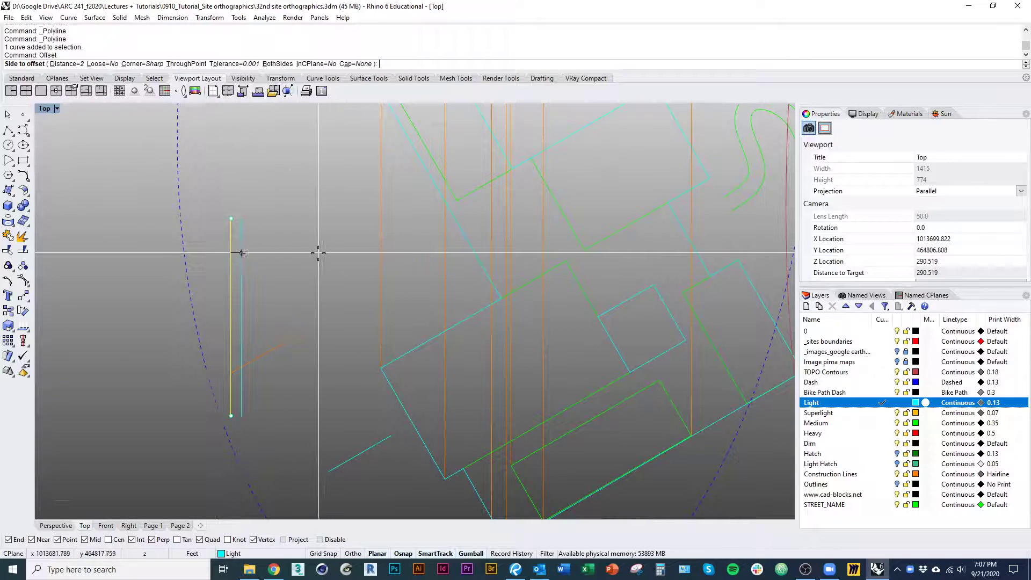
pyautogui.write('24')
pyautogui.press('Return')
pyautogui.click(317, 253)
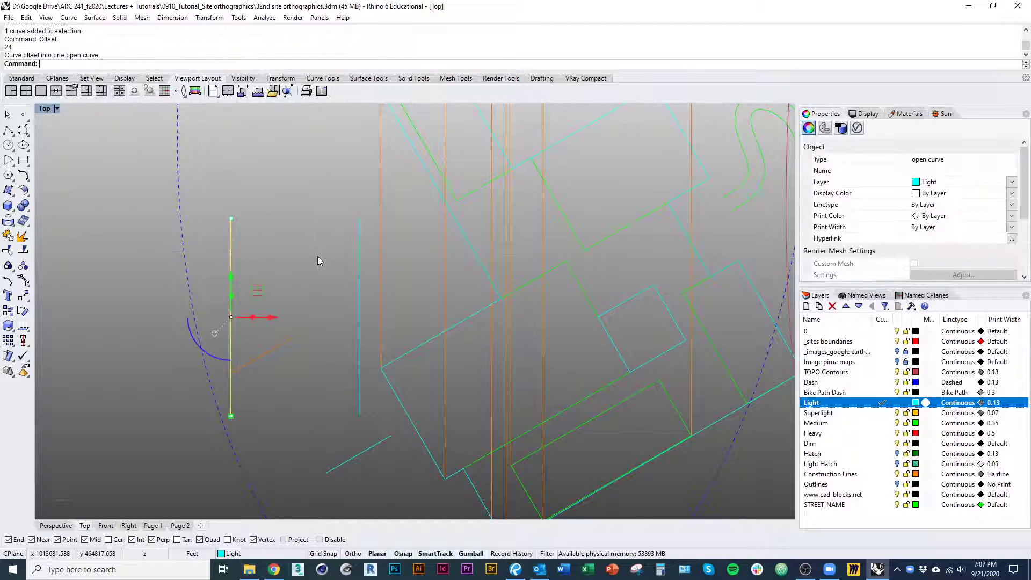
pyautogui.scroll(3, 281, 306)
pyautogui.scroll(-3, 231, 314)
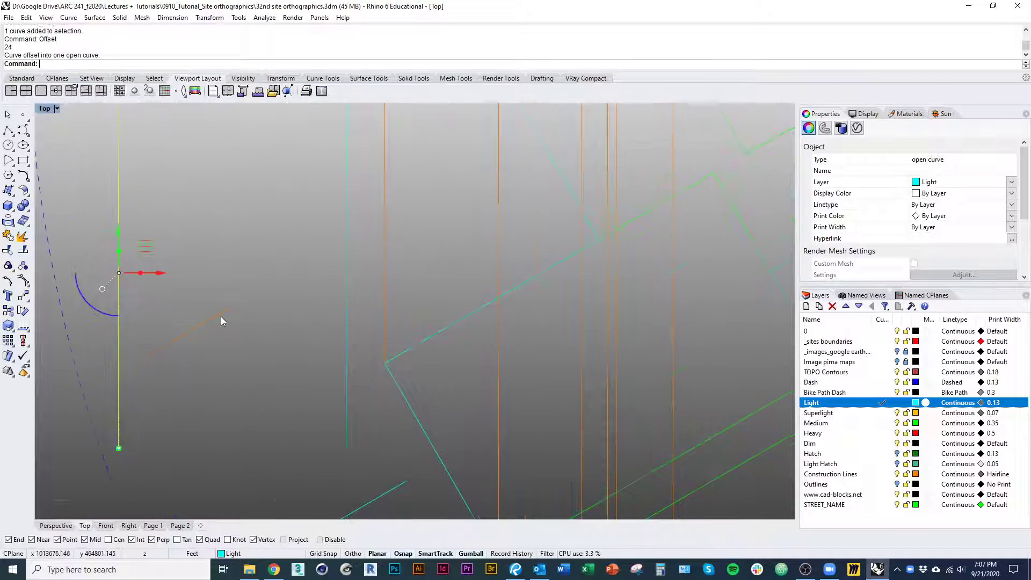
pyautogui.click(226, 322)
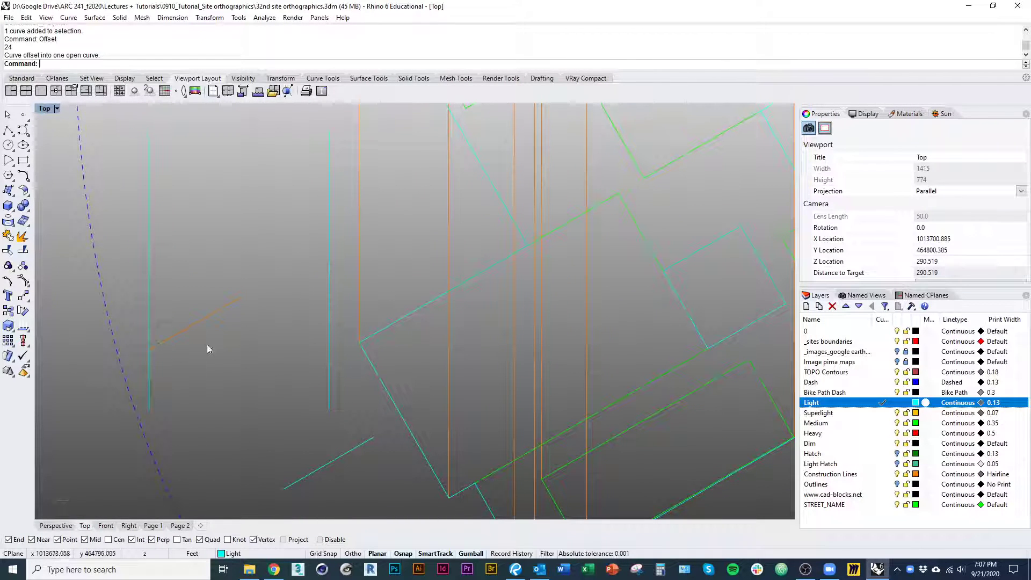
pyautogui.moveTo(330, 269); pyautogui.dragTo(291, 316, button='right')
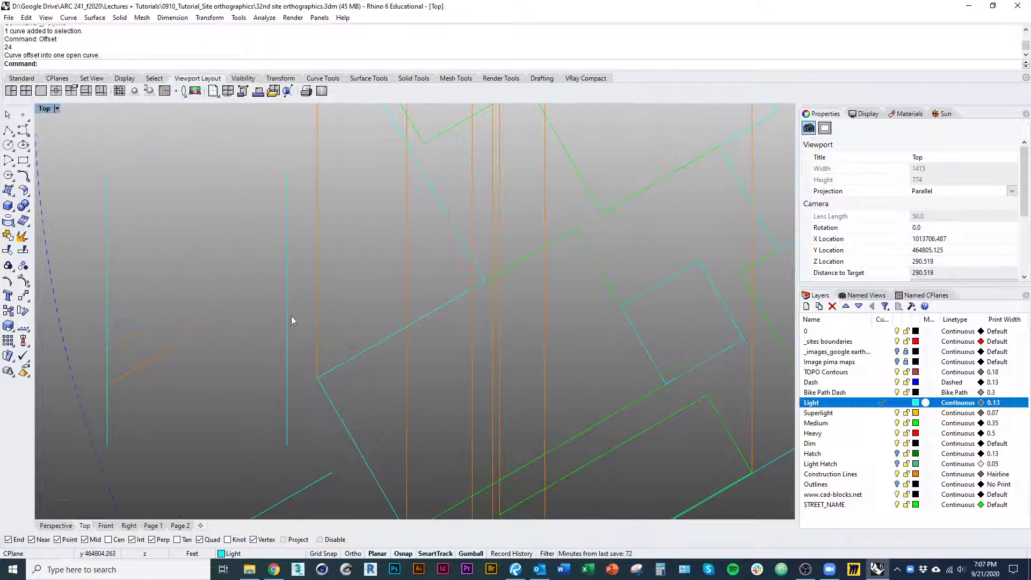
pyautogui.click(286, 300)
pyautogui.write('Extend')
pyautogui.press('Return')
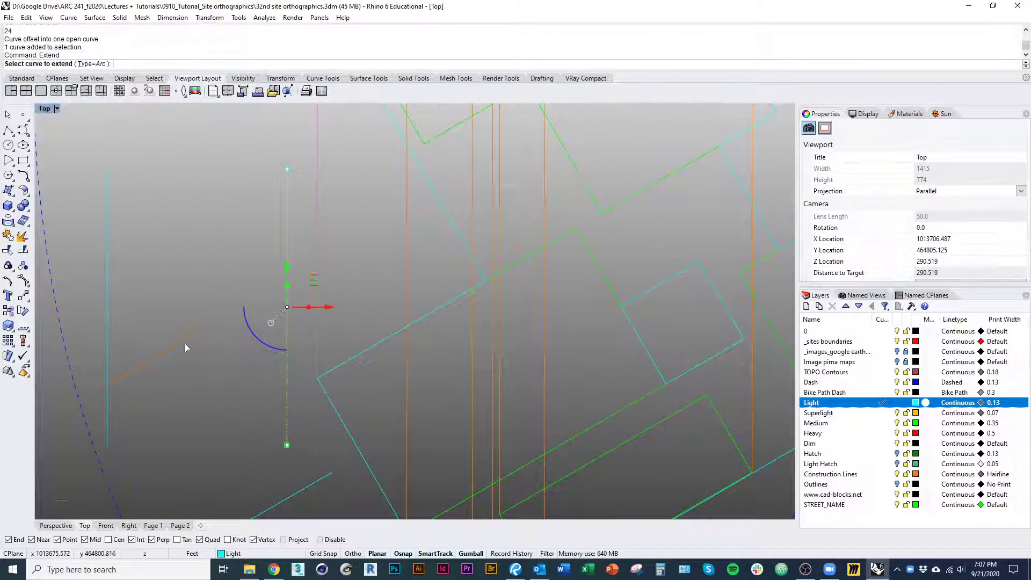
pyautogui.press('Escape')
pyautogui.click(253, 359)
pyautogui.scroll(-3, 276, 322)
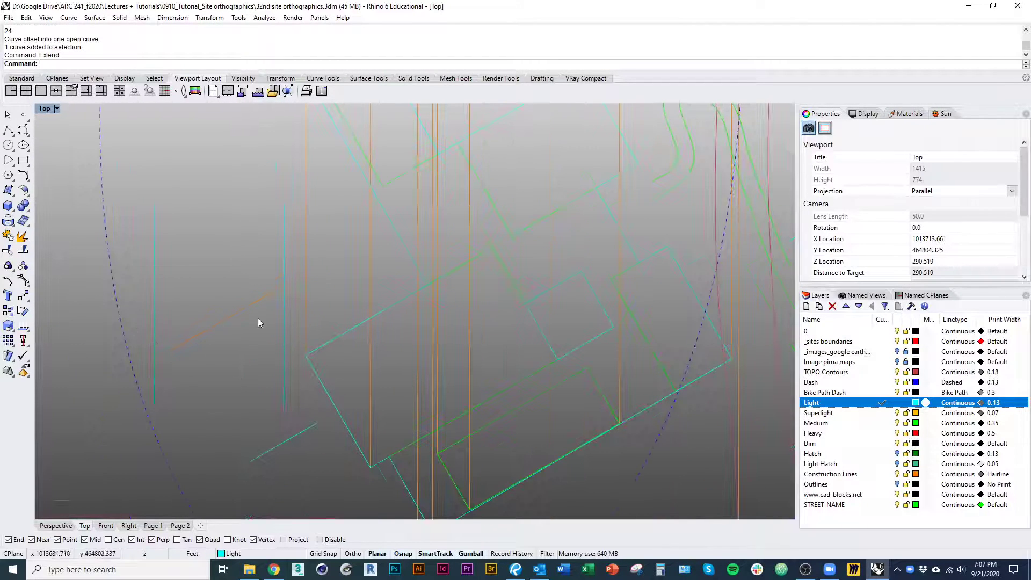
# Delete the offset line and the original vertical line beside the angled profile
pyautogui.click(282, 290)
pyautogui.write('D')
pyautogui.press('Return')
pyautogui.click(154, 299)
pyautogui.write('D')
pyautogui.press('Return')
pyautogui.moveTo(151, 390); pyautogui.dragTo(162, 367, button='right')
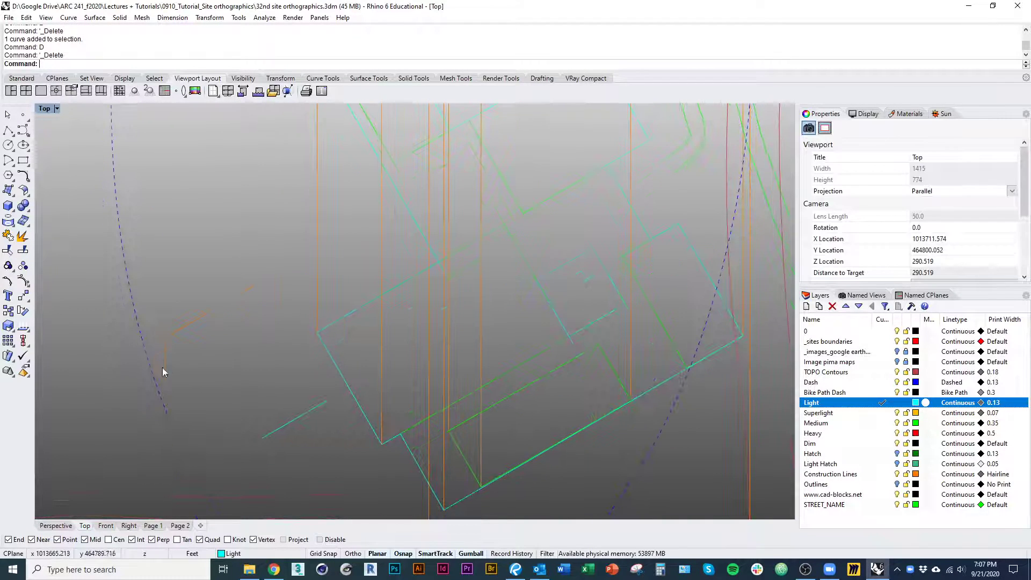
# Copy the angled wall and roof profile by its foot to the west end of the floor line in the section
pyautogui.scroll(-4, 273, 310)
pyautogui.click(263, 294)
pyautogui.moveTo(263, 311); pyautogui.dragTo(250, 368, button='right')
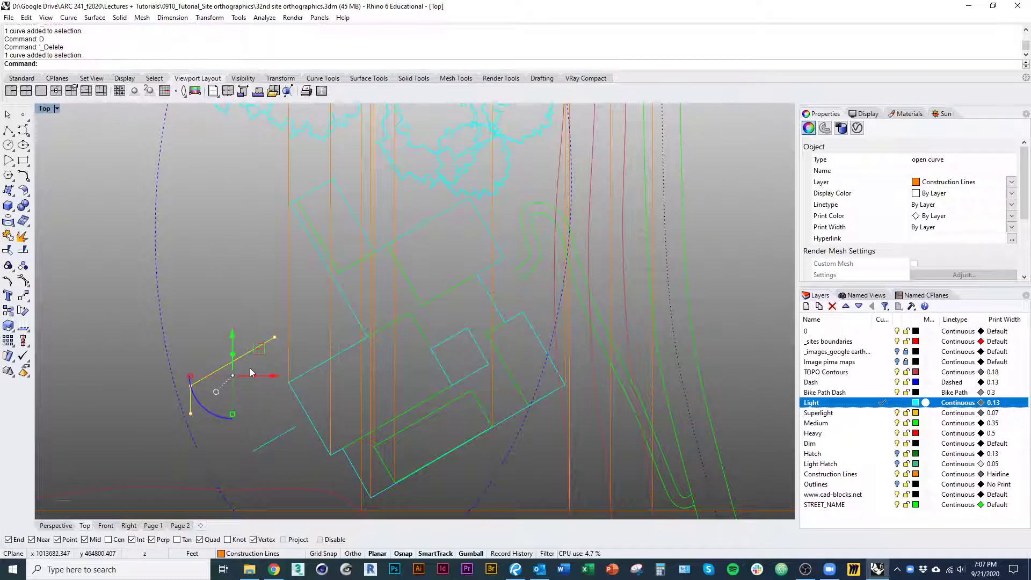
pyautogui.write('copy')
pyautogui.press('Return')
pyautogui.moveTo(191, 414); pyautogui.dragTo(180, 386, button='right')
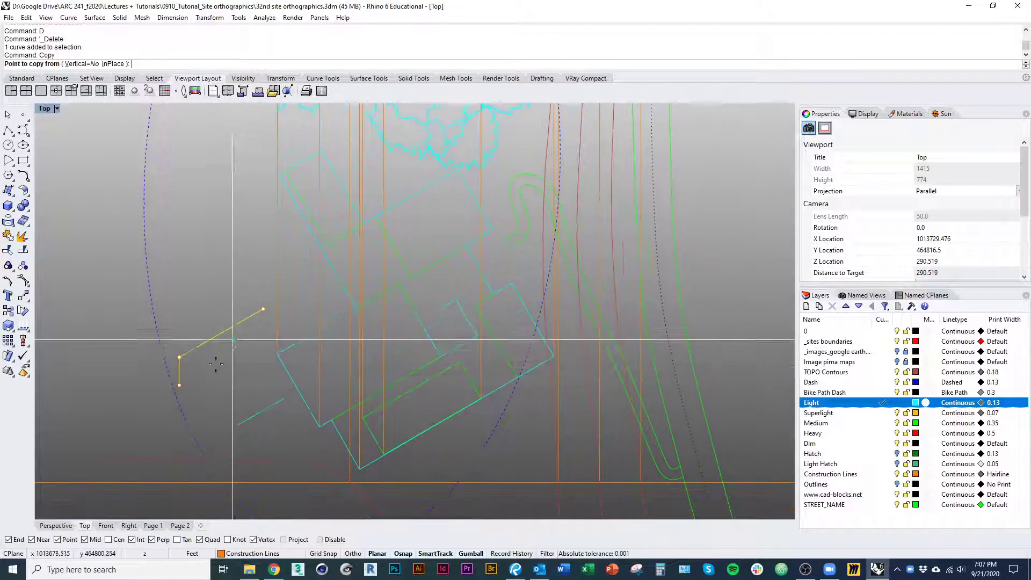
pyautogui.click(179, 385)
pyautogui.scroll(-6, 240, 384)
pyautogui.moveTo(286, 258); pyautogui.dragTo(290, 454, button='right')
pyautogui.moveTo(291, 322); pyautogui.dragTo(291, 519, button='right')
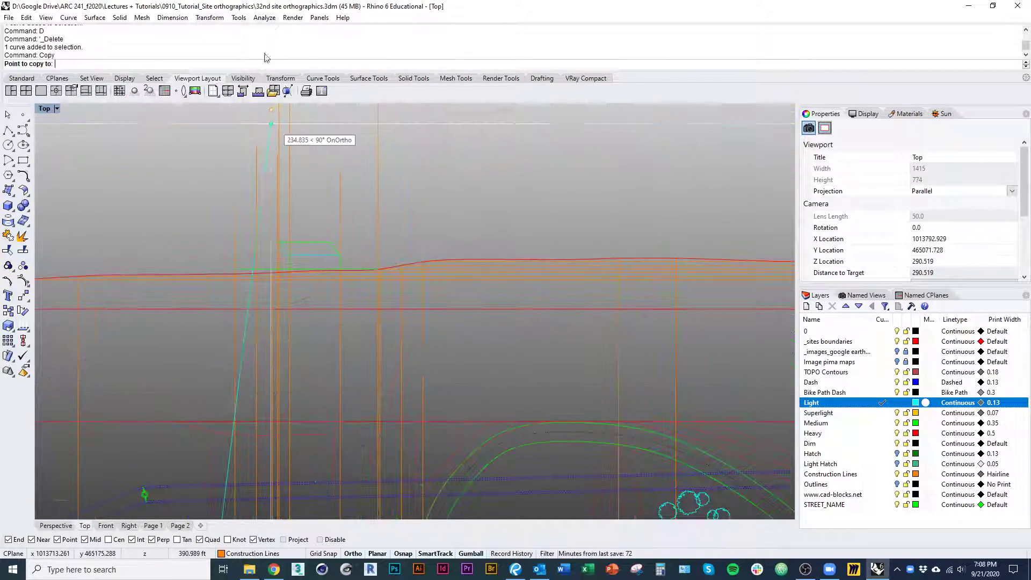
pyautogui.scroll(8, 243, 233)
pyautogui.press('Return')
pyautogui.scroll(-10, 215, 353)
pyautogui.moveTo(273, 466); pyautogui.dragTo(298, 222, button='right')
pyautogui.moveTo(319, 392); pyautogui.dragTo(309, 223, button='right')
pyautogui.scroll(6, 291, 424)
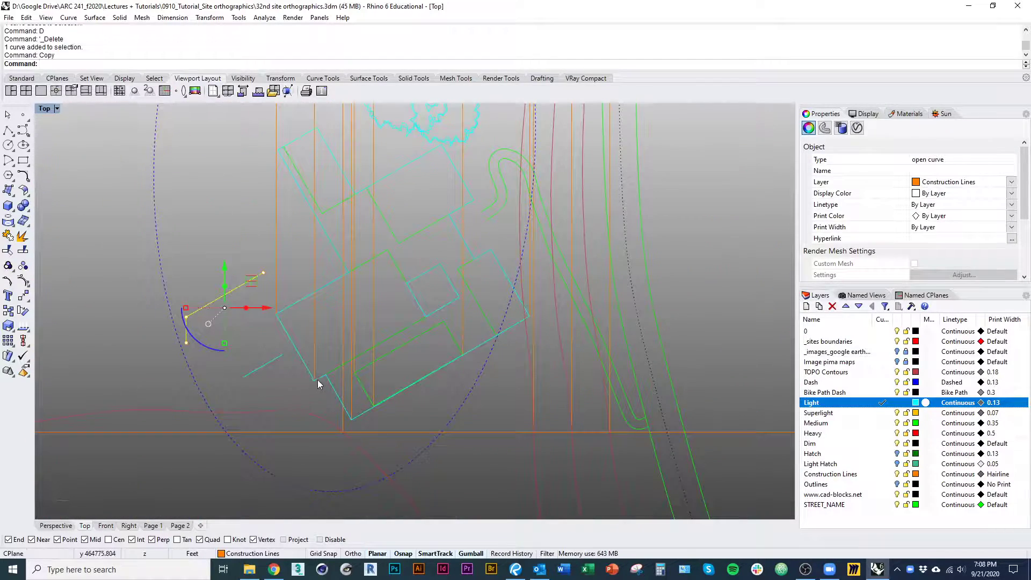
pyautogui.click(316, 380)
pyautogui.moveTo(315, 375); pyautogui.dragTo(316, 435, button='right')
pyautogui.scroll(10, 299, 263)
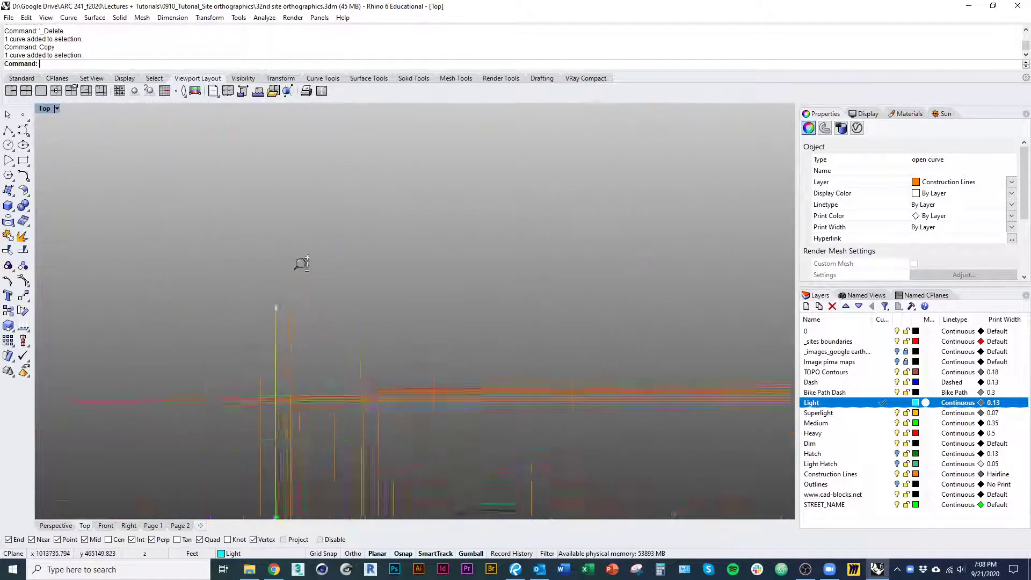
pyautogui.moveTo(142, 403); pyautogui.dragTo(191, 358, button='right')
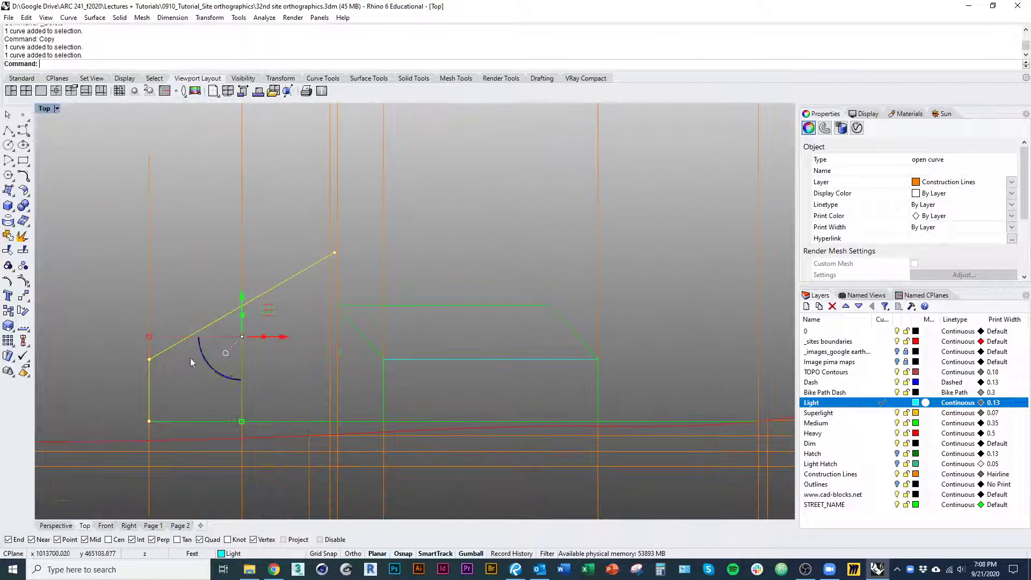
pyautogui.moveTo(262, 117); pyautogui.dragTo(253, 176, button='right')
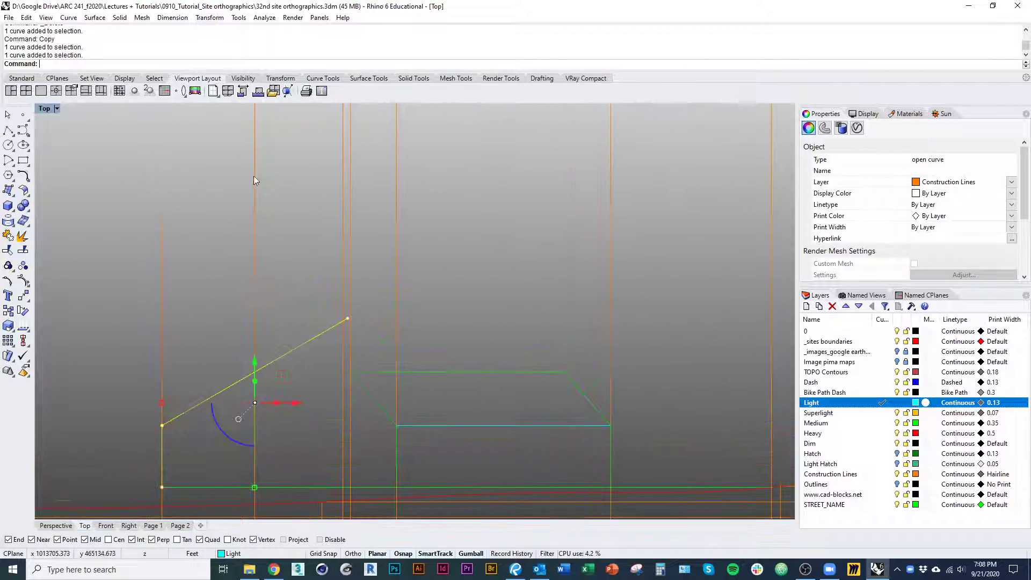
pyautogui.moveTo(248, 225); pyautogui.dragTo(256, 194, button='right')
pyautogui.write('Scale1D')
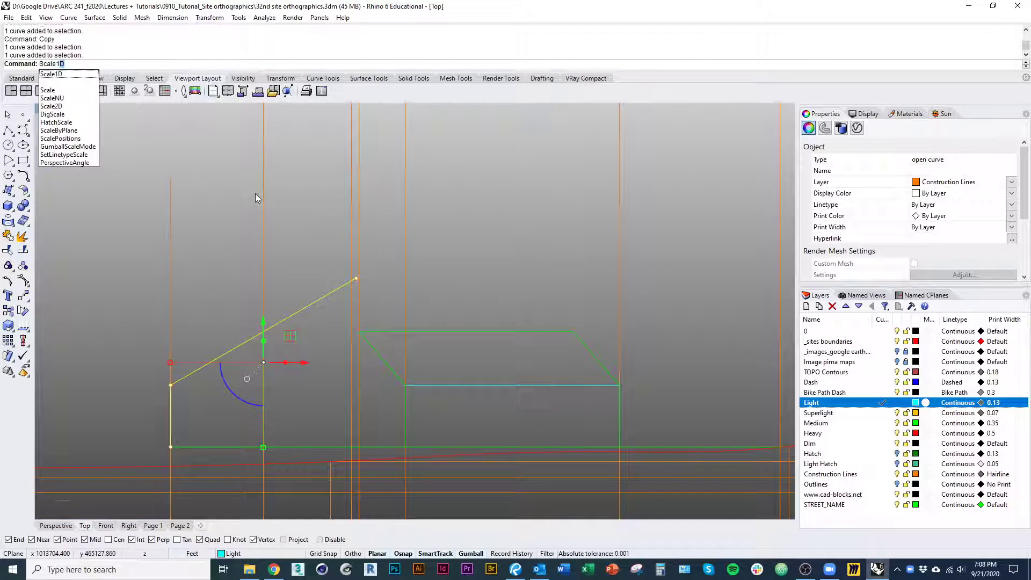
pyautogui.press('Return')
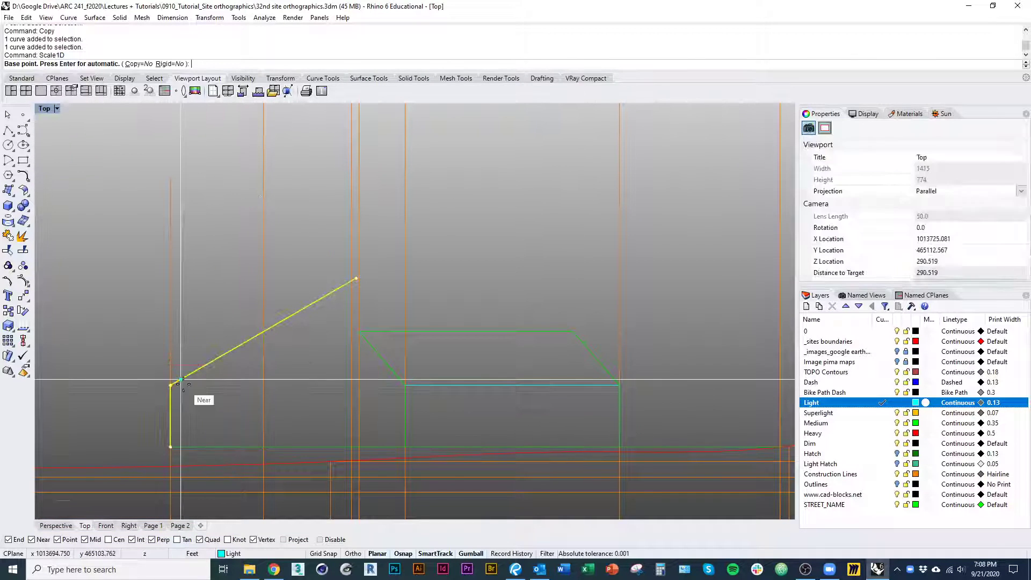
pyautogui.press('Escape')
# Move the upper end of the copied profile's roof line horizontally west onto the nearest projected vertical construction line
pyautogui.moveTo(276, 352); pyautogui.dragTo(301, 345, button='right')
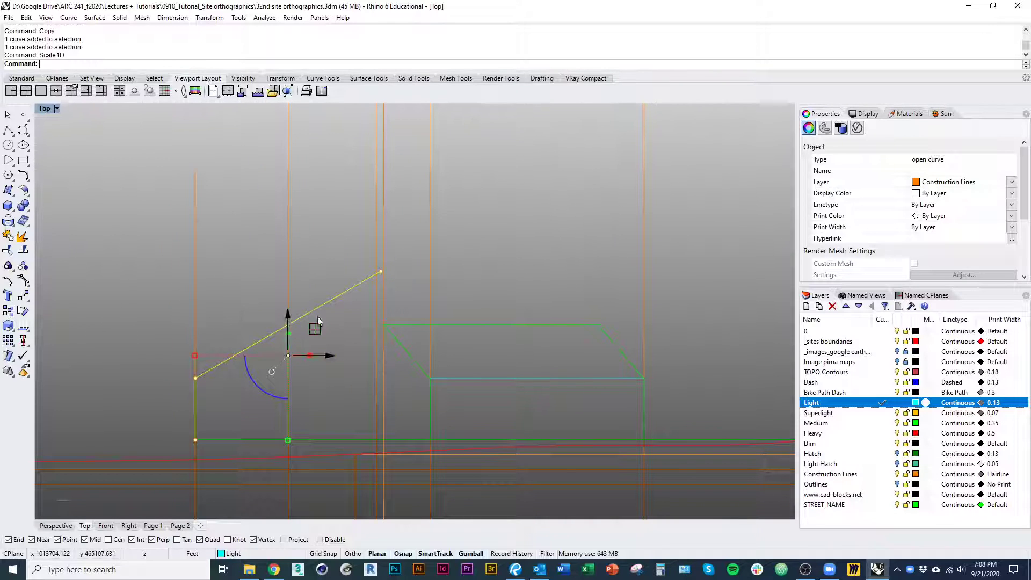
pyautogui.click(380, 271)
pyautogui.moveTo(408, 299); pyautogui.dragTo(404, 312, button='right')
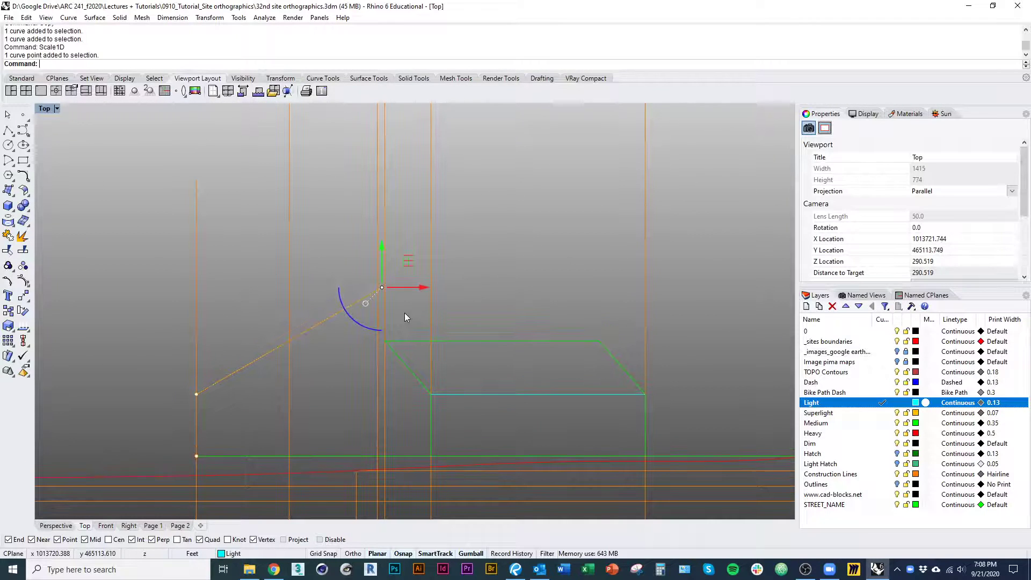
pyautogui.write('M')
pyautogui.press('Return')
pyautogui.scroll(3, 397, 295)
pyautogui.click(371, 281)
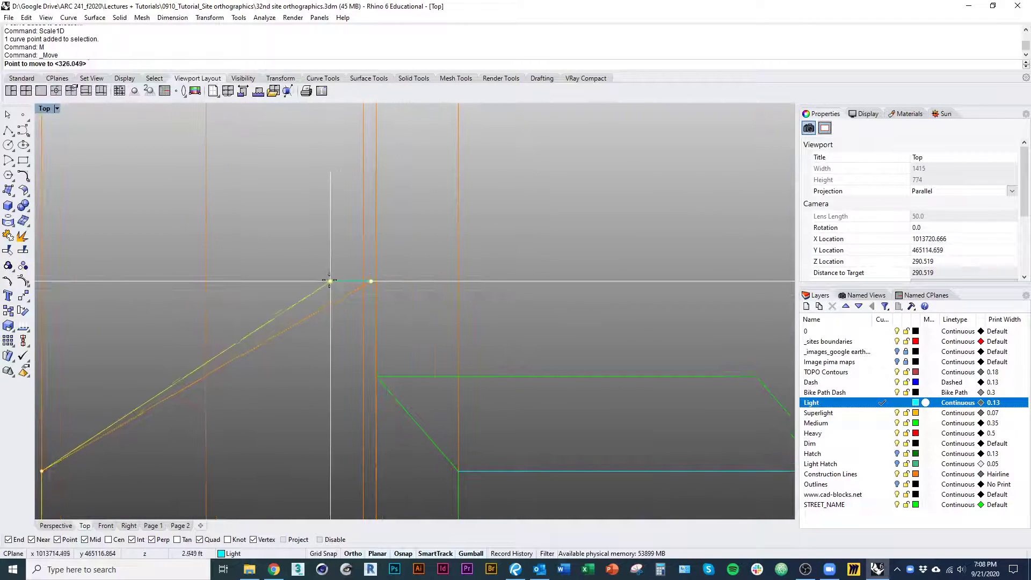
pyautogui.click(207, 280)
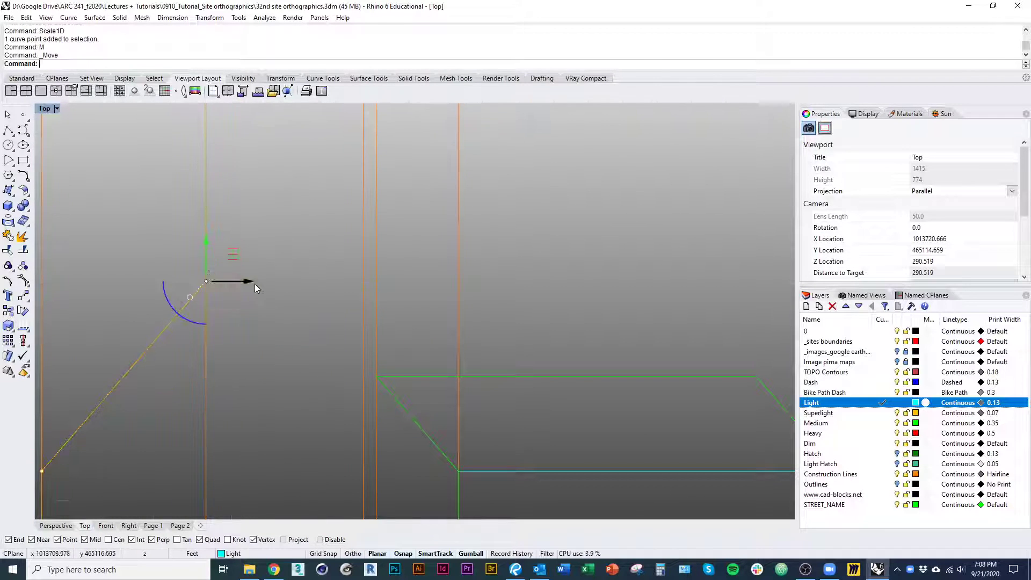
pyautogui.scroll(-5, 271, 306)
# Change the adjusted wall and roof profile in the section to the Medium layer
pyautogui.click(270, 295)
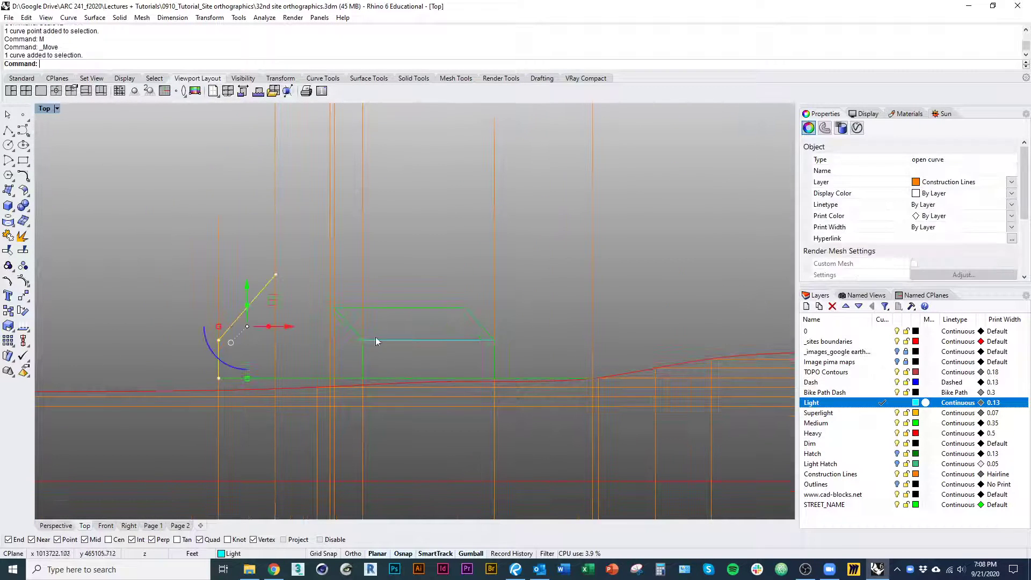
pyautogui.rightClick(855, 430)
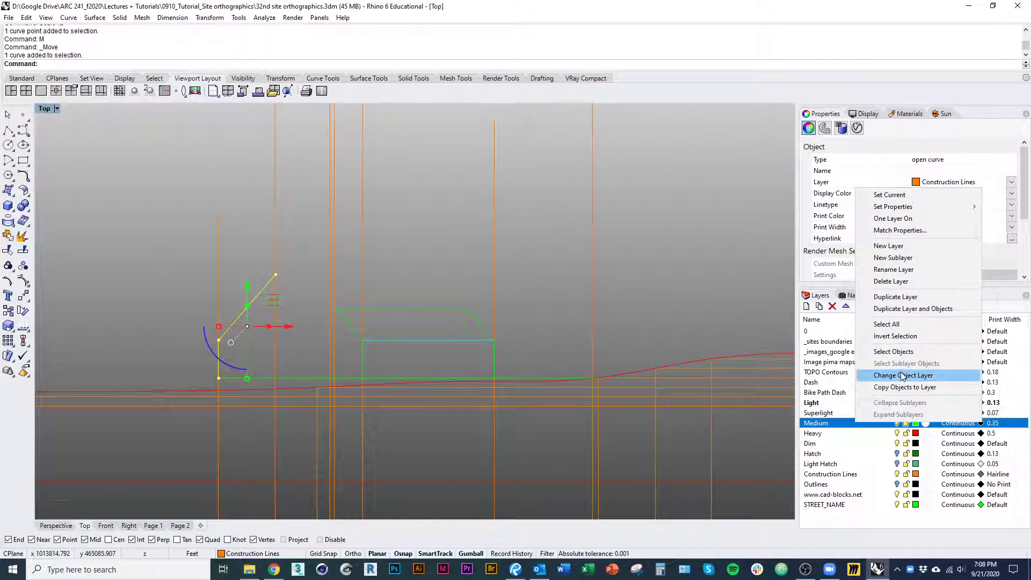
pyautogui.click(881, 372)
pyautogui.click(453, 291)
# Draw a vertical projection line from the north corner of the plan's western block up past the section
pyautogui.moveTo(401, 296); pyautogui.dragTo(413, 247, button='right')
pyautogui.scroll(-3, 412, 248)
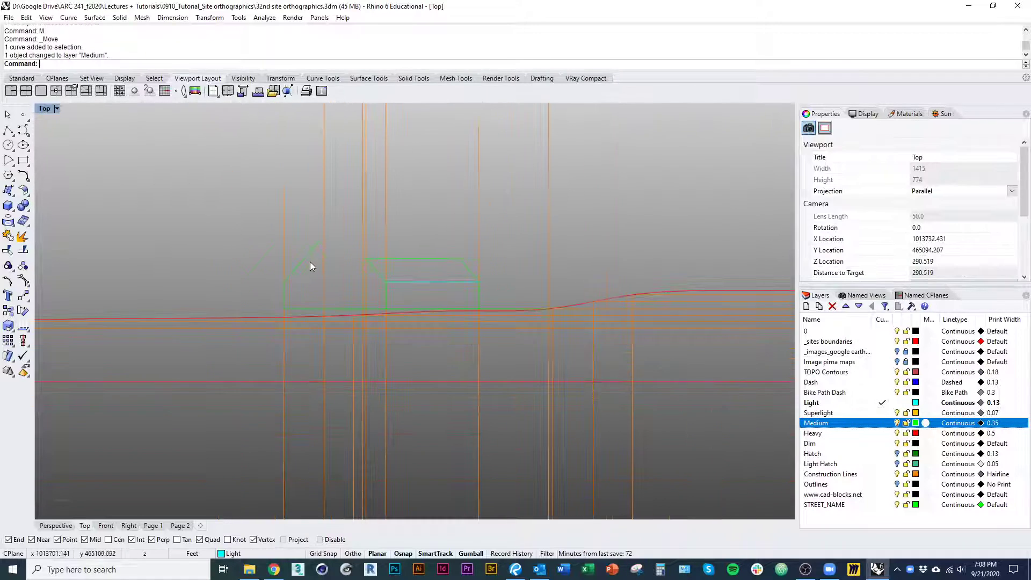
pyautogui.moveTo(356, 358); pyautogui.dragTo(324, 191, button='right')
pyautogui.scroll(-9, 323, 193)
pyautogui.moveTo(145, 317); pyautogui.dragTo(145, 253, button='right')
pyautogui.scroll(6, 357, 467)
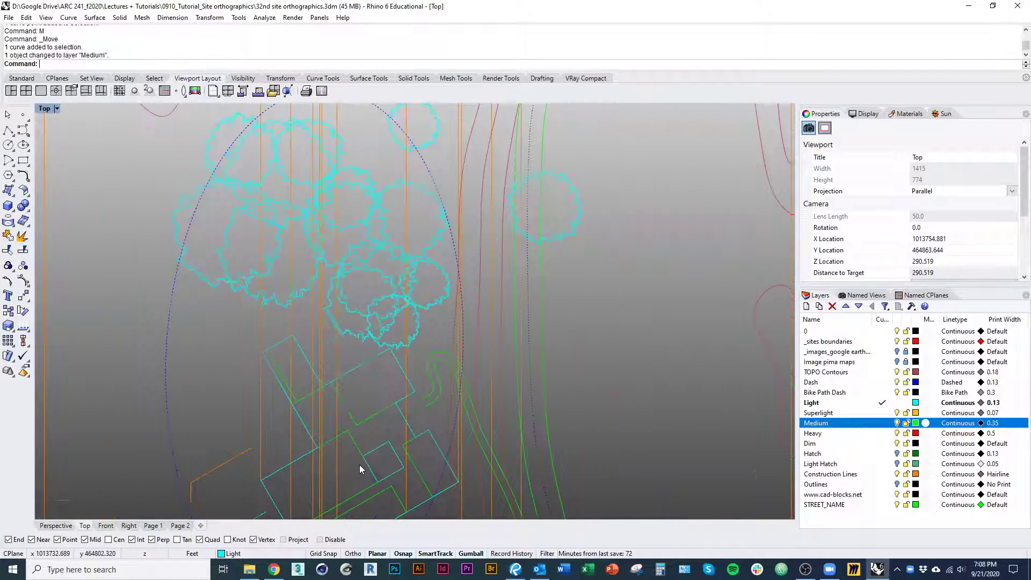
pyautogui.moveTo(360, 466); pyautogui.dragTo(359, 410, button='right')
pyautogui.write('pl')
pyautogui.press('Return')
pyautogui.click(359, 404)
pyautogui.scroll(-12, 358, 400)
pyautogui.moveTo(372, 245); pyautogui.dragTo(376, 443, button='right')
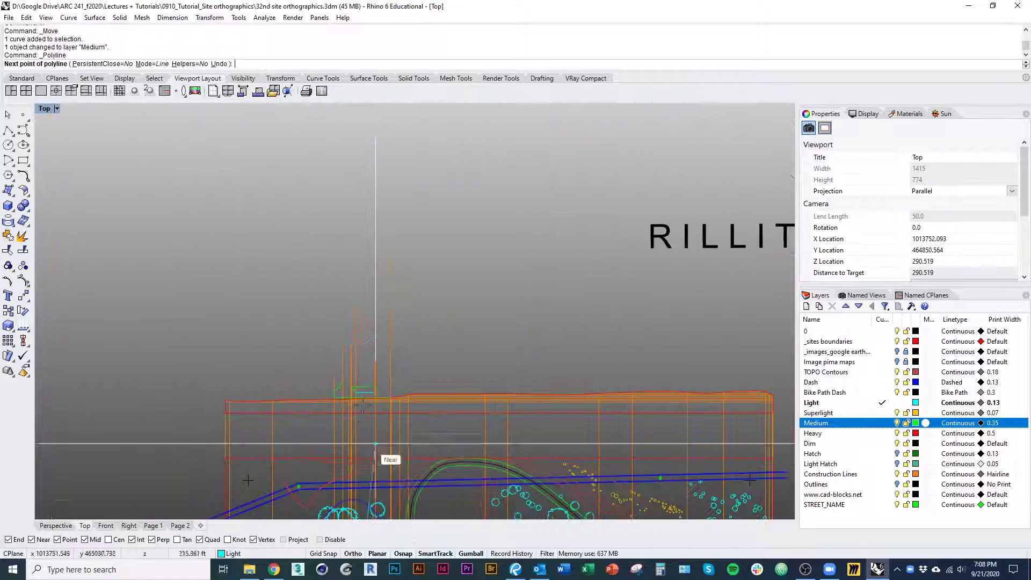
pyautogui.keyDown('alt'); pyautogui.keyDown('shift'); pyautogui.click(349, 345); pyautogui.keyUp('shift'); pyautogui.keyUp('alt')
pyautogui.press('Return')
# Copy the section's western wall and roof profile by its peak horizontally east onto the new projection line
pyautogui.scroll(8, 345, 299)
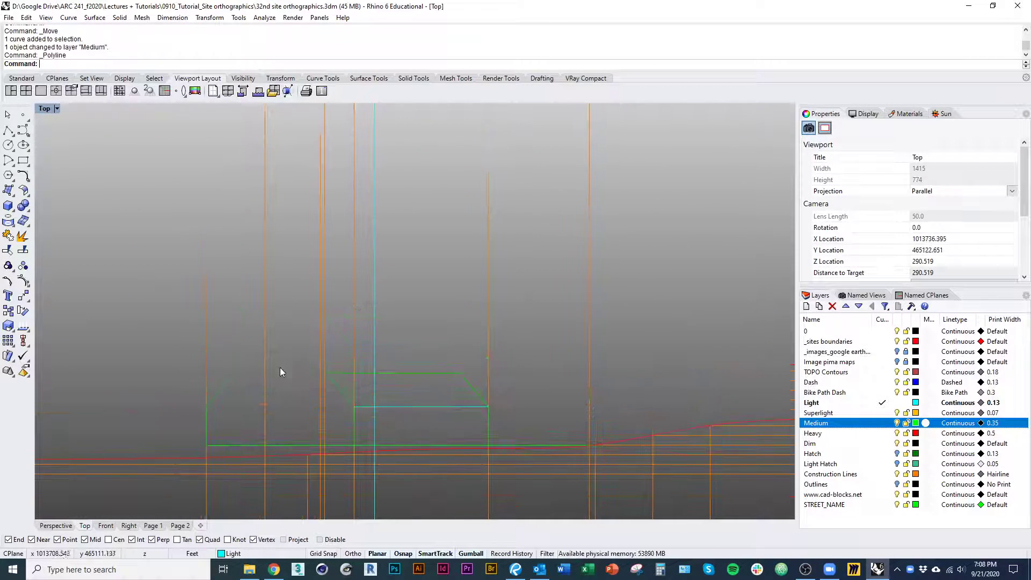
pyautogui.click(255, 352)
pyautogui.write('co')
pyautogui.press('Return')
pyautogui.click(264, 340)
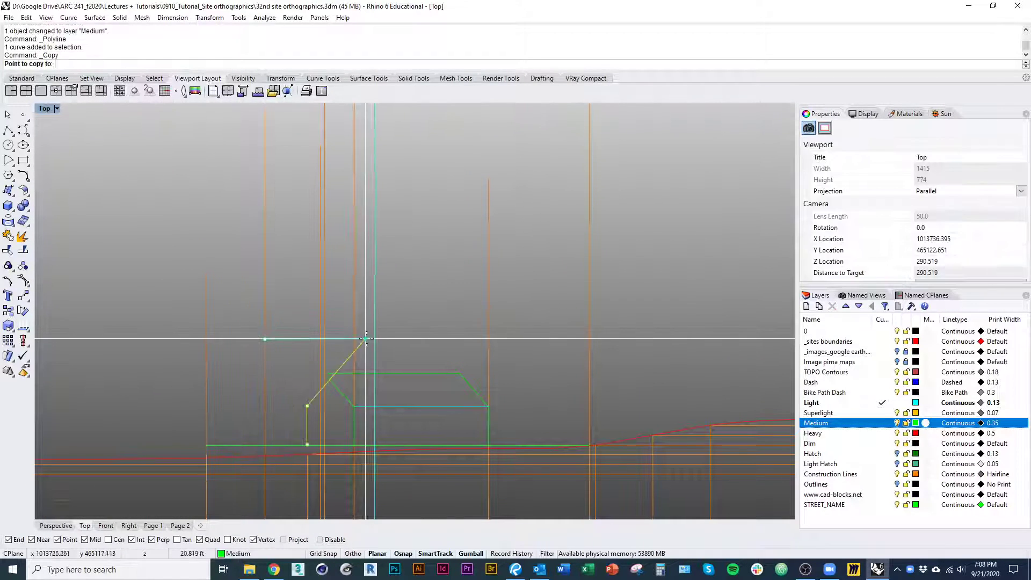
pyautogui.click(373, 339)
pyautogui.press('Return')
pyautogui.scroll(2, 370, 362)
# Change the new vertical projection line to the Construction Lines layer
pyautogui.click(377, 352)
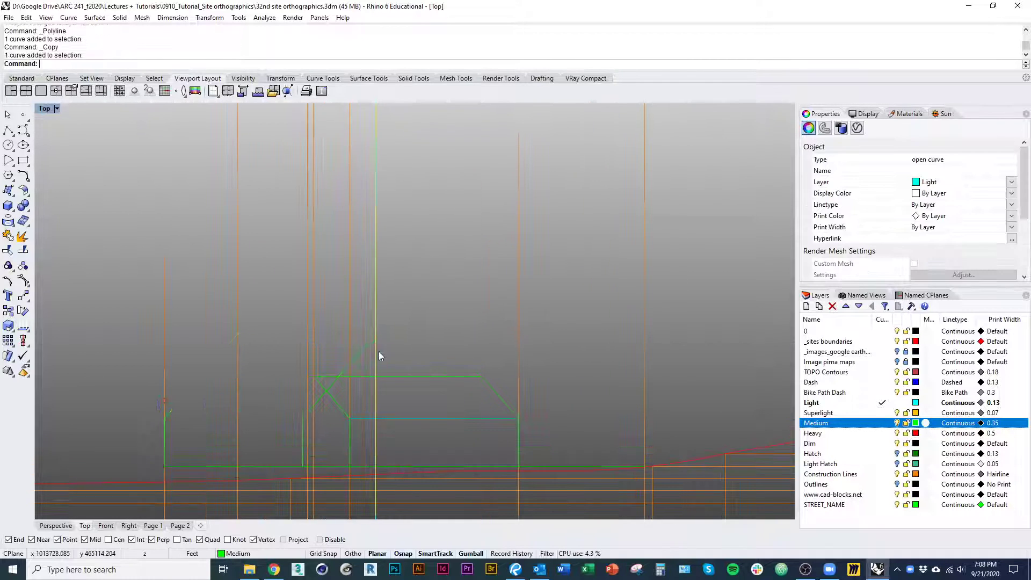
pyautogui.rightClick(869, 475)
pyautogui.click(894, 428)
pyautogui.click(423, 337)
# Draw the western block's ridge line in the section, joining the peaks of its two roof slopes
pyautogui.moveTo(424, 336); pyautogui.dragTo(442, 328, button='right')
pyautogui.write('pl')
pyautogui.press('Return')
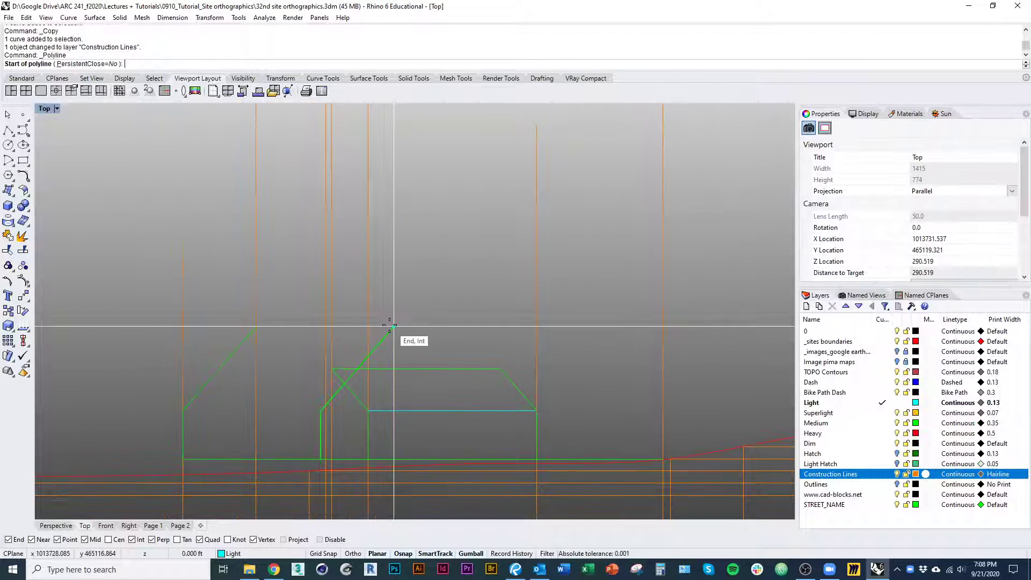
pyautogui.click(391, 325)
pyautogui.click(256, 326)
pyautogui.press('Return')
pyautogui.press('Return')
# Draw the western block's eave line across the section, joining the tops of its two walls
pyautogui.click(320, 410)
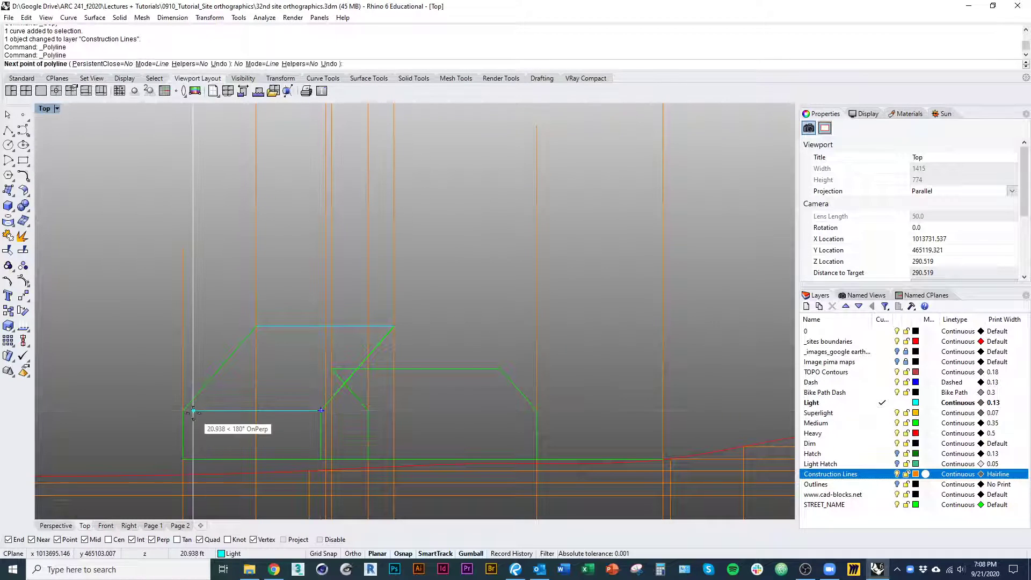
pyautogui.click(184, 411)
pyautogui.press('Return')
# Change the western block's new ridge line in the section to the Medium layer
pyautogui.click(276, 327)
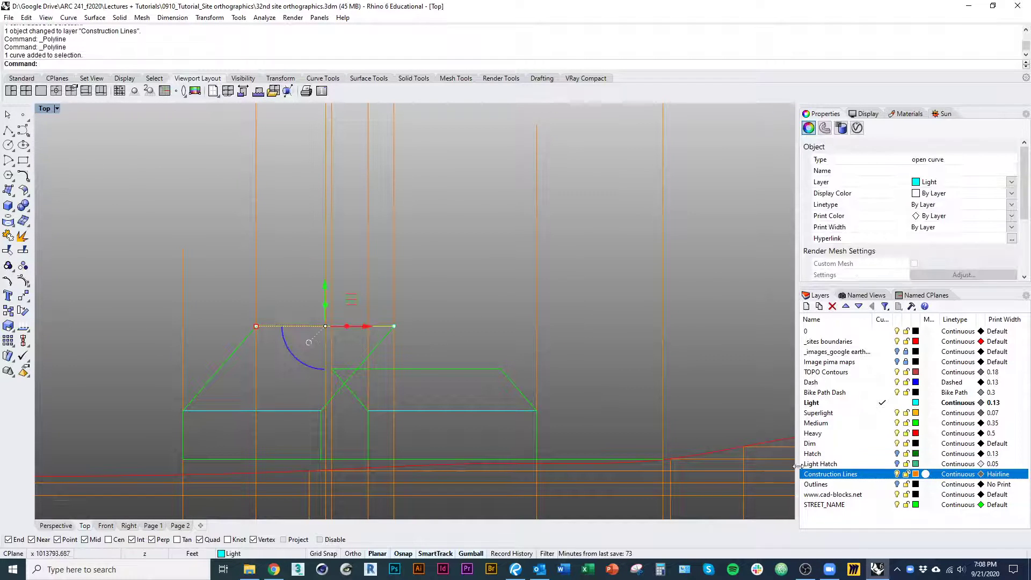
pyautogui.rightClick(861, 519)
pyautogui.rightClick(838, 424)
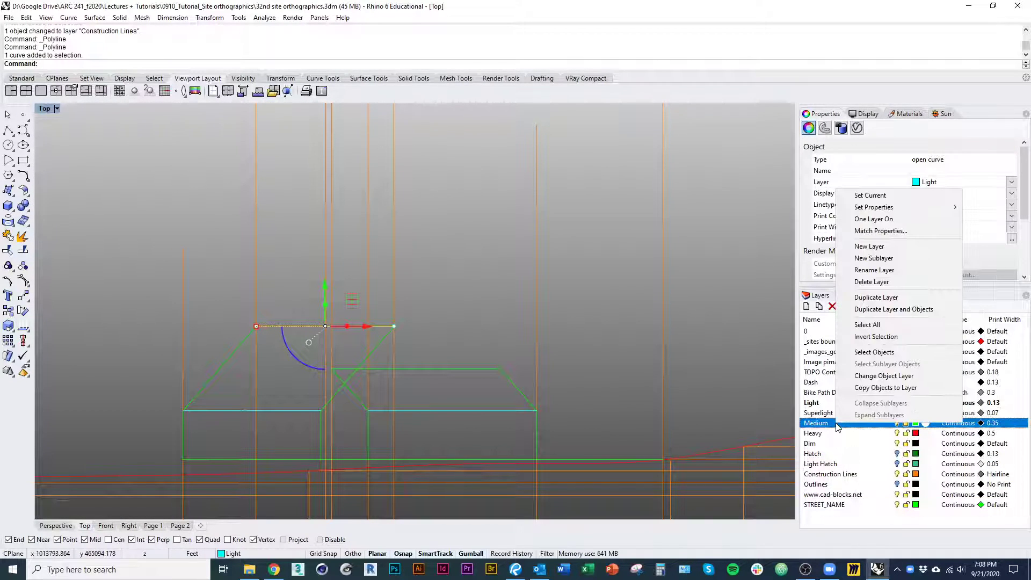
pyautogui.click(883, 376)
pyautogui.press('Escape')
# Try to trim the western block's eastern roof slope with the eastern block's wall and roof profile
pyautogui.scroll(-3, 465, 338)
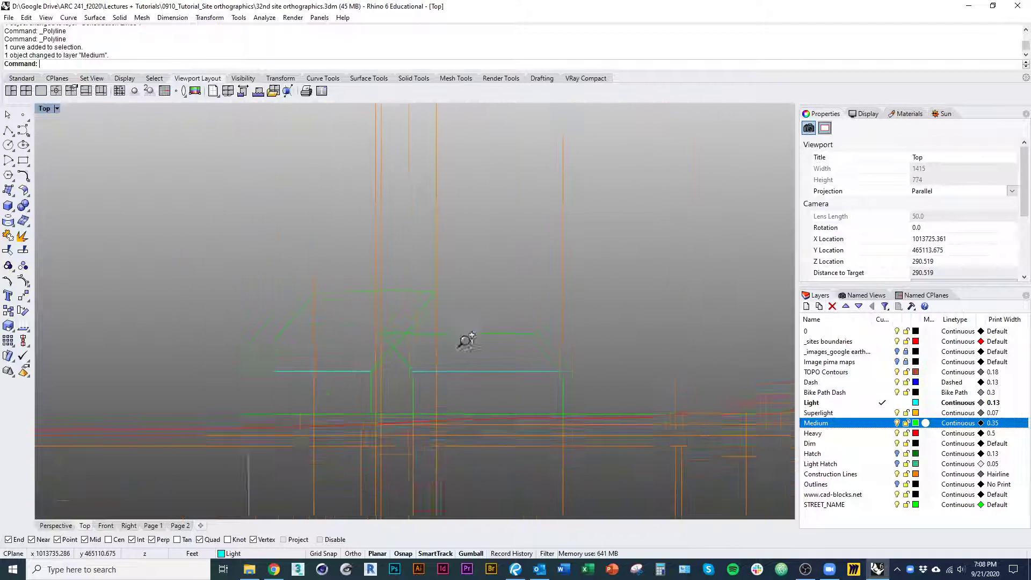
pyautogui.scroll(3, 353, 331)
pyautogui.click(310, 329)
pyautogui.write('trim')
pyautogui.press('Return')
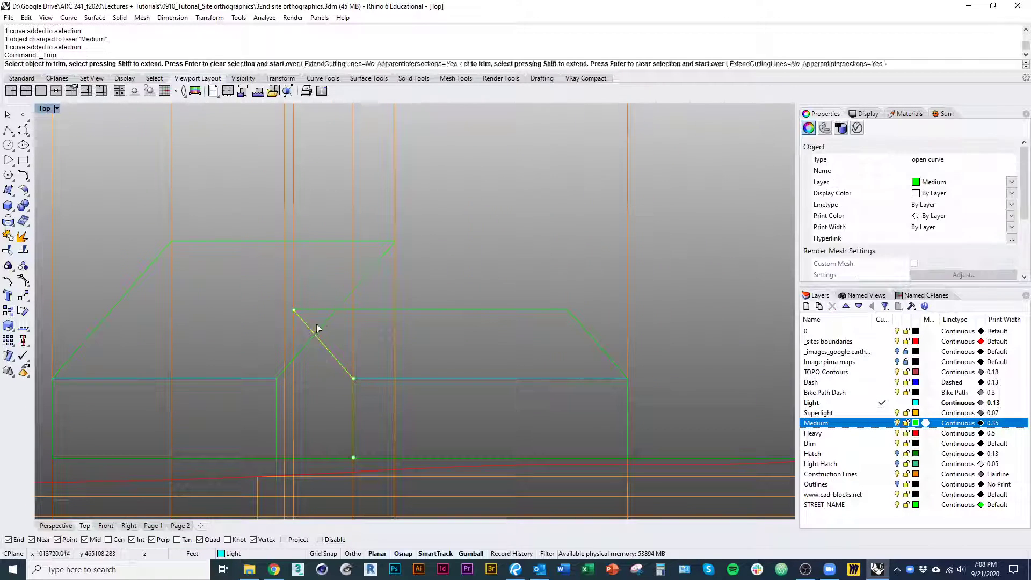
pyautogui.press('Return')
pyautogui.hotkey('ctrl', 'z')
# Trim away the part of the western block's roof slope that lies inside the eastern roof, adding the eastern ridge line as a cutter
pyautogui.keyDown('shift'); pyautogui.click(318, 312); pyautogui.keyUp('shift')
pyautogui.press('Return')
pyautogui.click(324, 322)
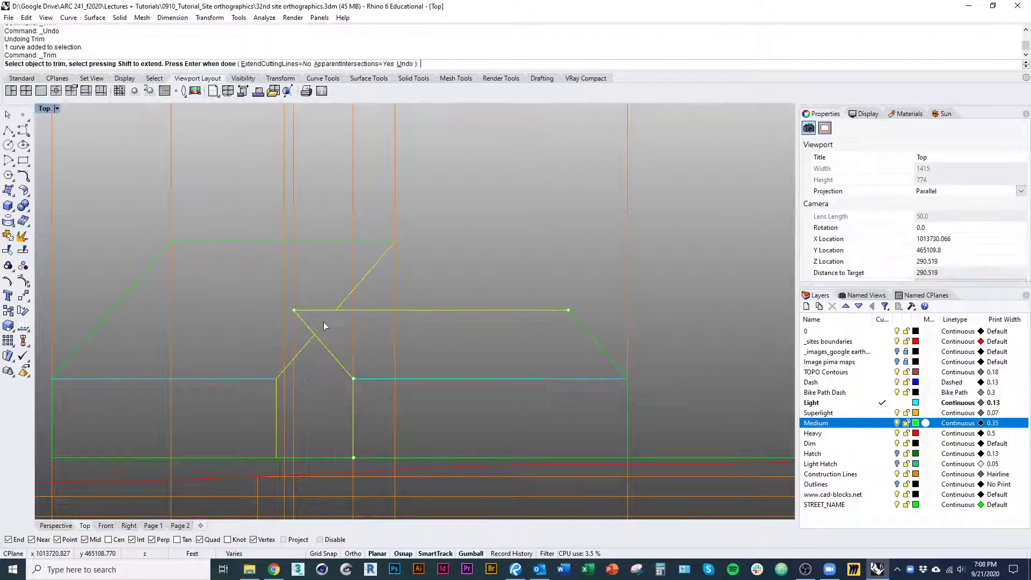
pyautogui.press('Return')
# On the Page 2 layout, extend the section detail's upper edge upward above the roofs and inspect the drawing
pyautogui.scroll(-4, 327, 333)
pyautogui.scroll(-5, 353, 401)
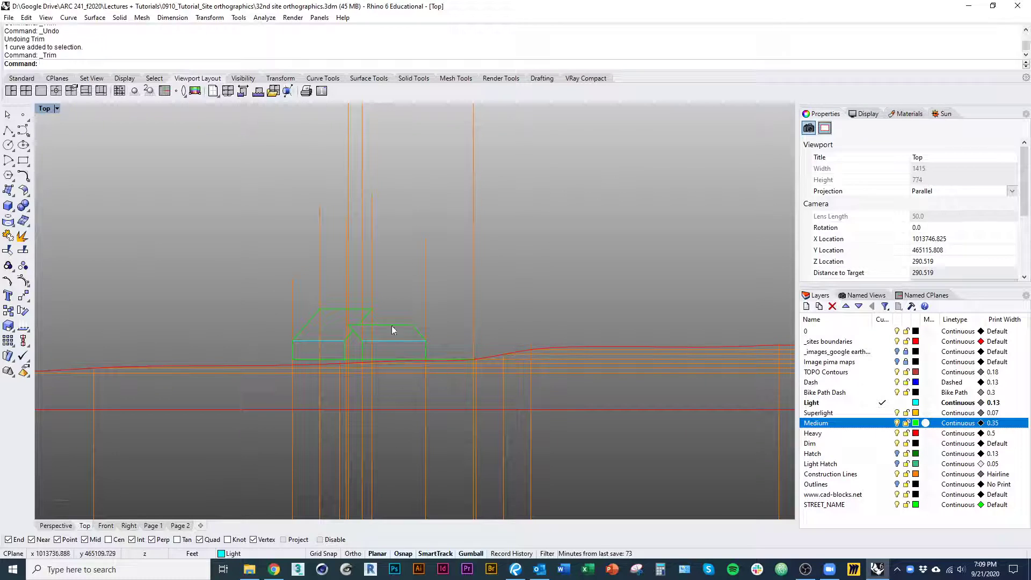
pyautogui.moveTo(362, 360); pyautogui.dragTo(304, 324, button='right')
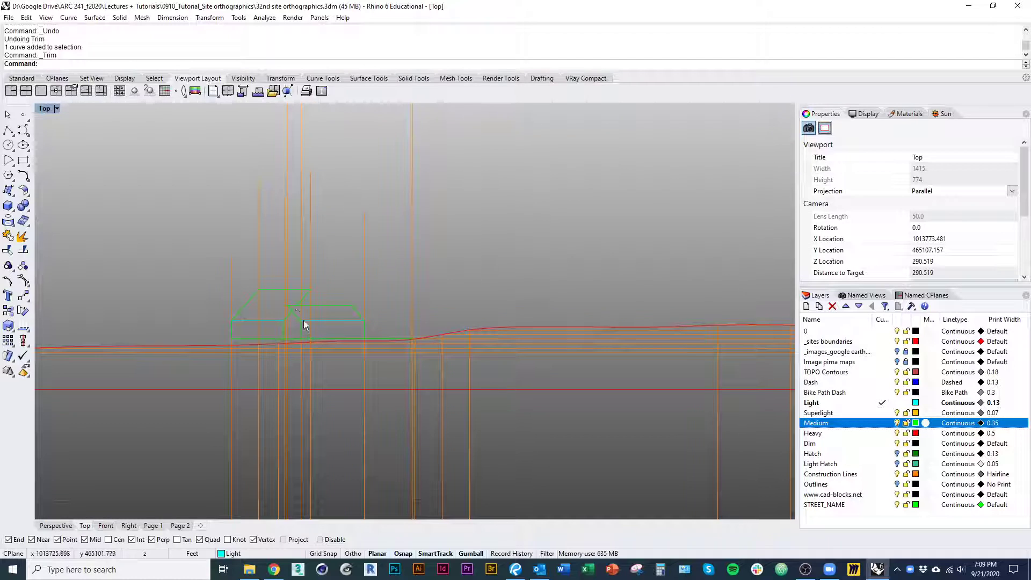
pyautogui.click(181, 526)
pyautogui.scroll(-3, 323, 357)
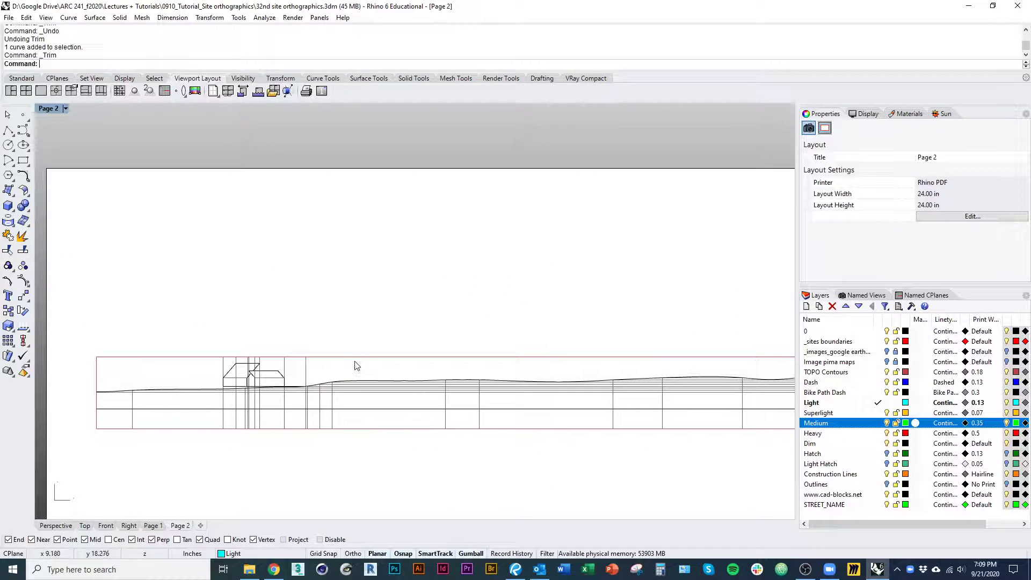
pyautogui.click(410, 365)
pyautogui.scroll(3, 442, 328)
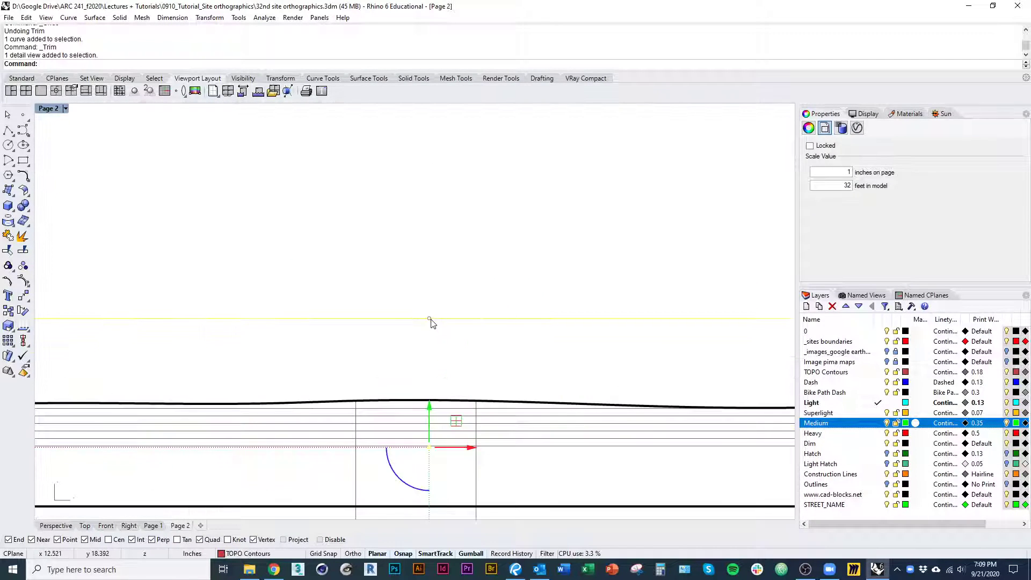
pyautogui.moveTo(429, 318); pyautogui.dragTo(428, 256)
pyautogui.scroll(-8, 369, 221)
pyautogui.moveTo(108, 294); pyautogui.dragTo(435, 306, button='right')
pyautogui.scroll(6, 391, 253)
pyautogui.moveTo(380, 322); pyautogui.dragTo(369, 312, button='right')
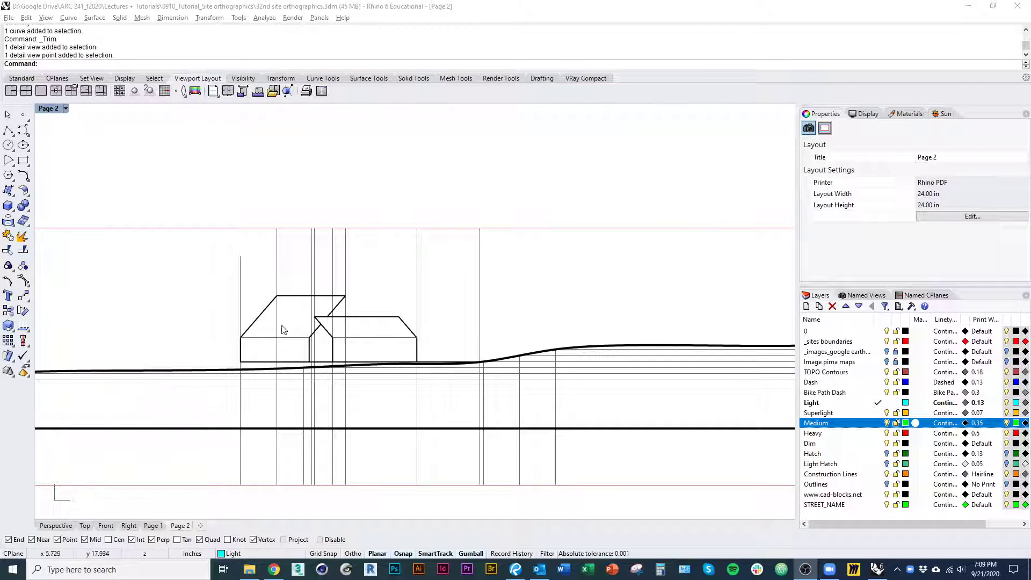
pyautogui.scroll(-3, 323, 355)
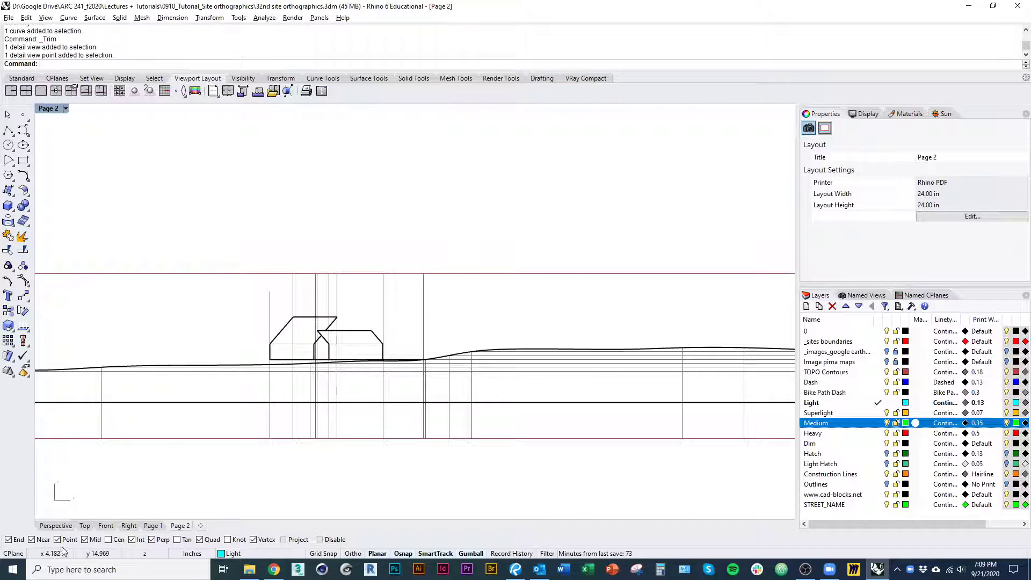
# Return to the Top view's section, start a polyline and make Medium the current layer
pyautogui.click(85, 526)
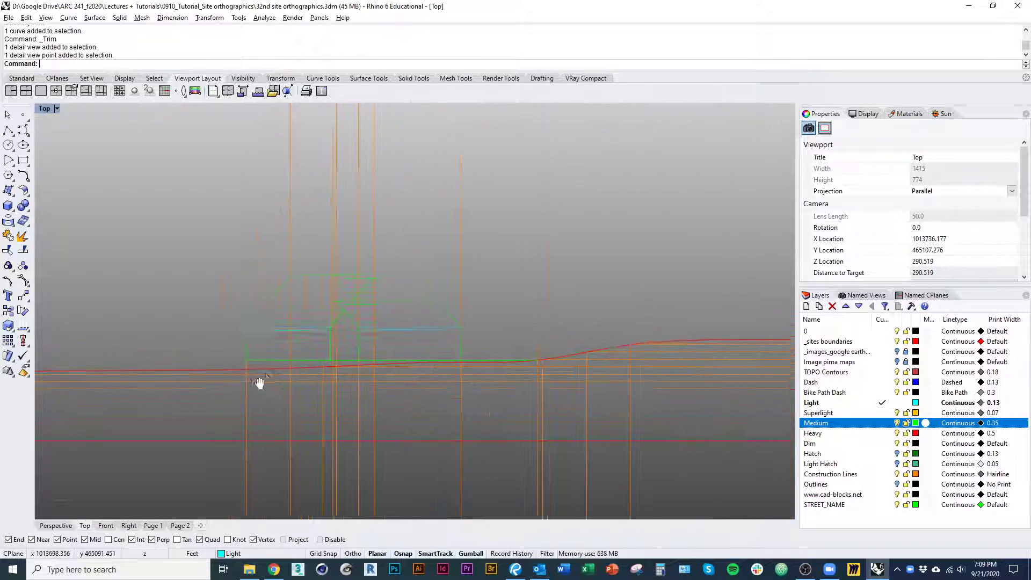
pyautogui.scroll(5, 236, 374)
pyautogui.write('pl')
pyautogui.press('Return')
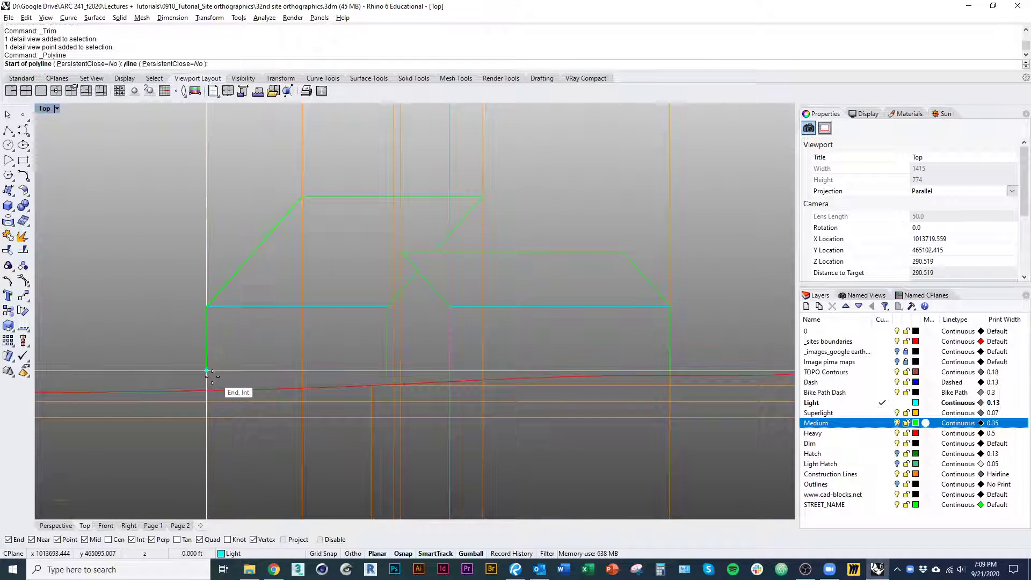
pyautogui.click(206, 370)
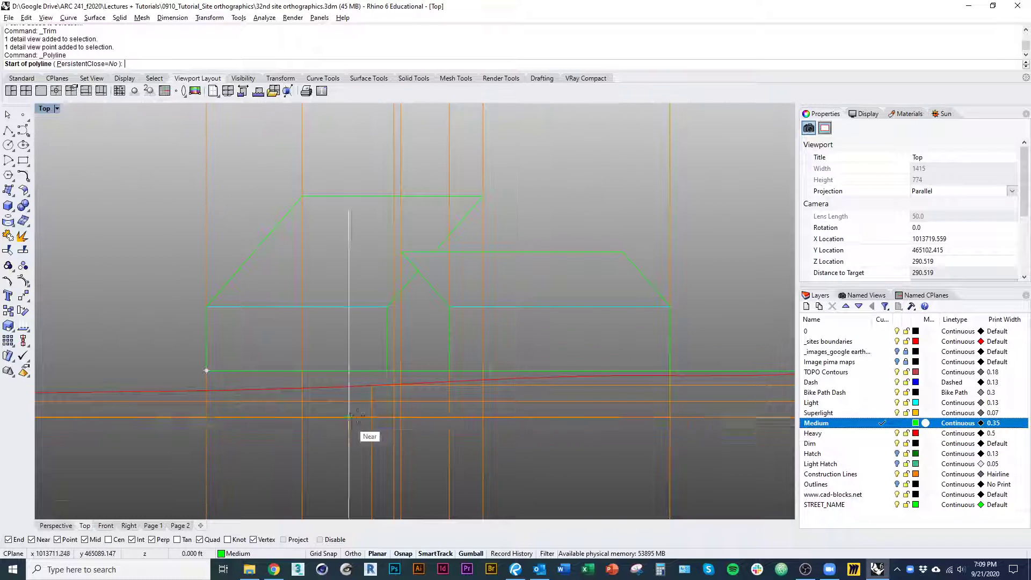
# Draw a vertical line from the floor line's west end down to the ground profile
pyautogui.scroll(3, 246, 354)
pyautogui.click(173, 309)
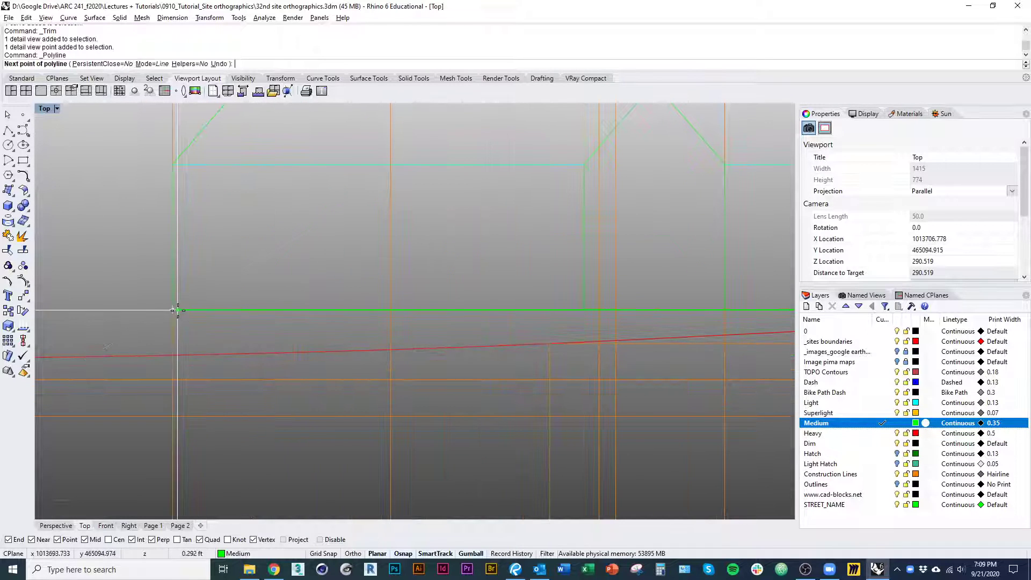
pyautogui.click(172, 356)
pyautogui.press('Return')
# Check the building plan below the section and undo the last vertical line at the floor's west end
pyautogui.scroll(-3, 186, 369)
pyautogui.moveTo(207, 398); pyautogui.dragTo(185, 389, button='right')
pyautogui.scroll(-2, 185, 389)
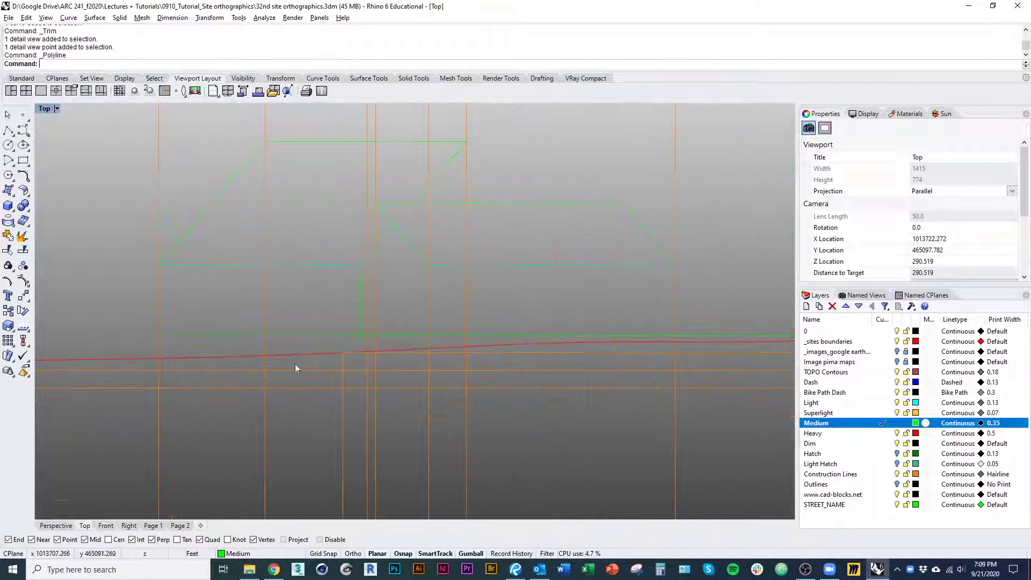
pyautogui.scroll(-10, 413, 364)
pyautogui.moveTo(355, 437); pyautogui.dragTo(347, 252, button='right')
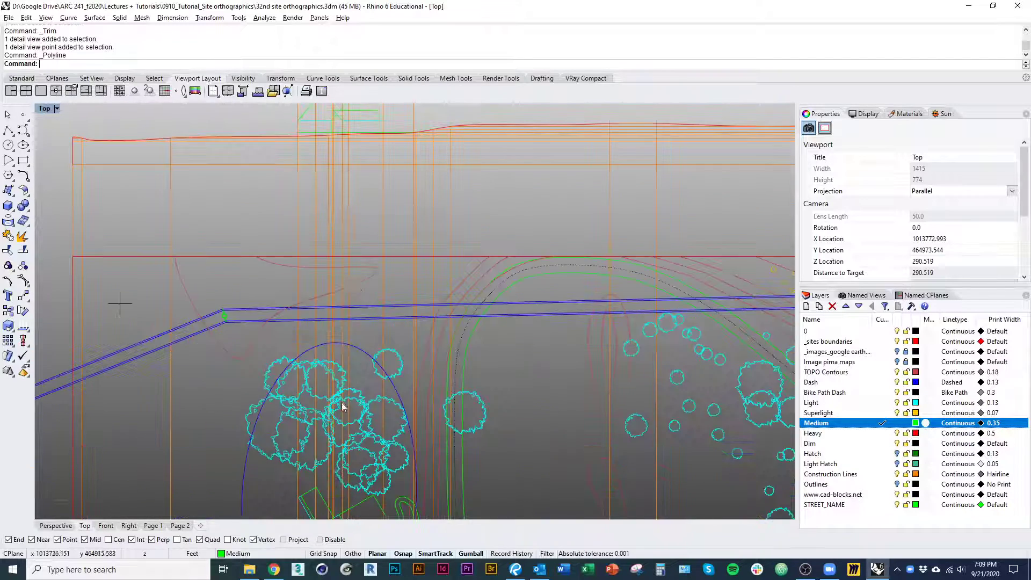
pyautogui.moveTo(343, 407); pyautogui.dragTo(341, 247, button='right')
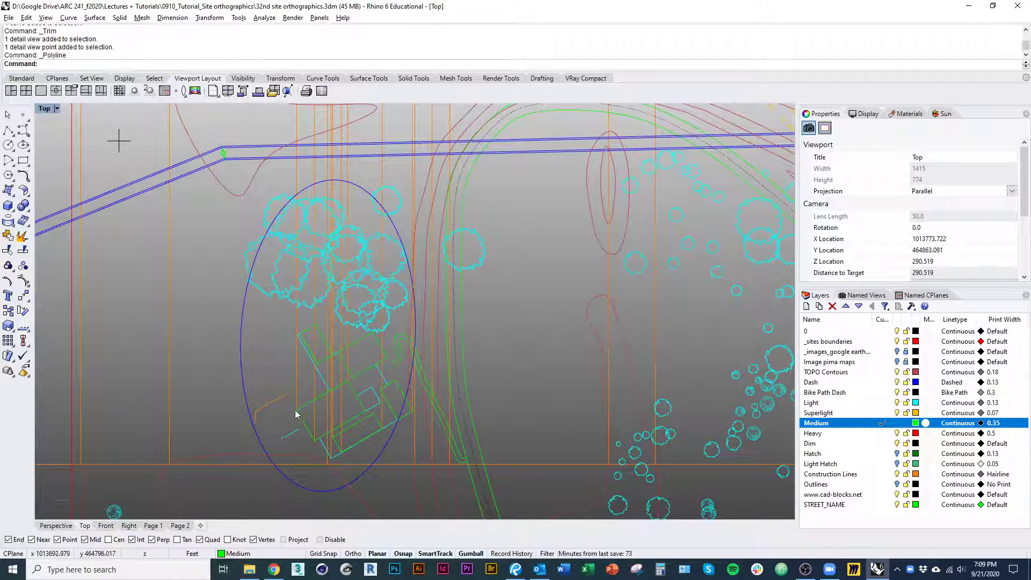
pyautogui.moveTo(362, 340); pyautogui.dragTo(371, 481, button='right')
pyautogui.moveTo(308, 236); pyautogui.dragTo(317, 409, button='right')
pyautogui.scroll(8, 316, 322)
pyautogui.hotkey('ctrl', 'z')
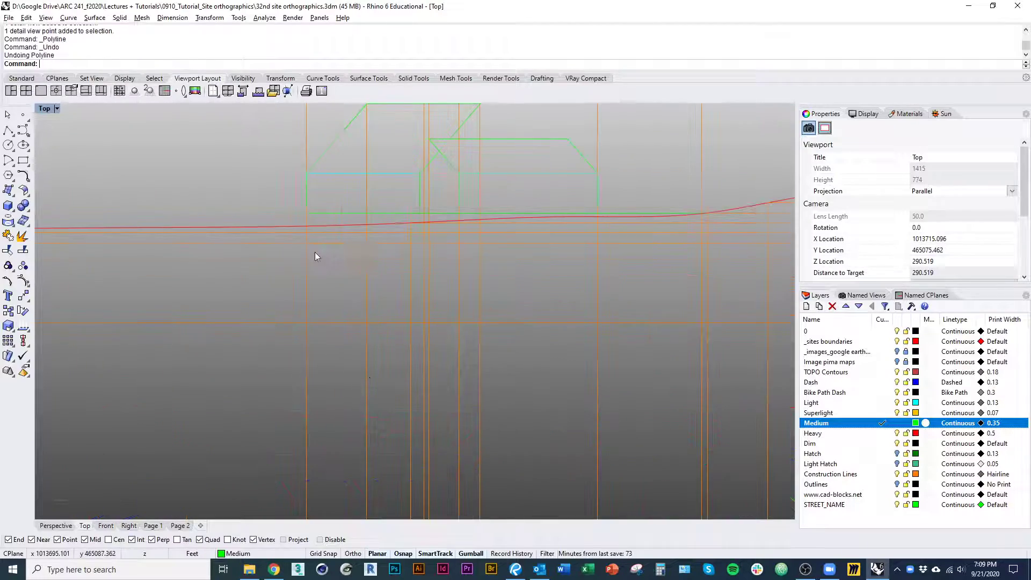
# Examine how the plan's western building corners line up with the section's walls and ground profile
pyautogui.scroll(3, 315, 253)
pyautogui.moveTo(314, 252); pyautogui.dragTo(302, 316, button='right')
pyautogui.scroll(12, 295, 299)
pyautogui.scroll(-15, 279, 308)
pyautogui.moveTo(257, 376); pyautogui.dragTo(256, 359, button='right')
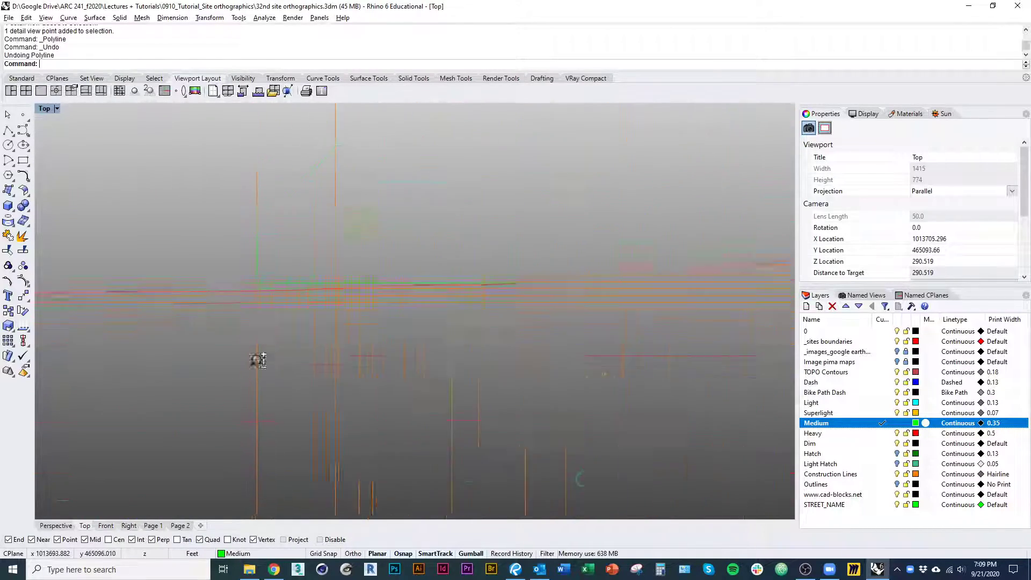
pyautogui.scroll(-7, 256, 361)
pyautogui.moveTo(258, 398); pyautogui.dragTo(275, 134, button='right')
pyautogui.scroll(15, 263, 307)
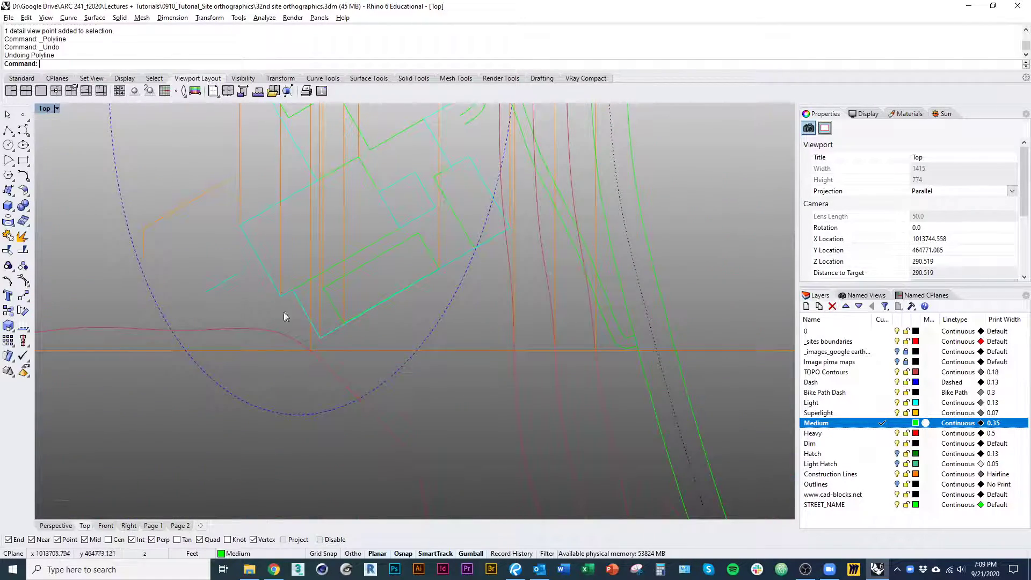
pyautogui.scroll(-10, 283, 313)
pyautogui.moveTo(282, 344); pyautogui.dragTo(280, 457, button='right')
pyautogui.moveTo(281, 301); pyautogui.dragTo(277, 450, button='right')
pyautogui.moveTo(270, 243); pyautogui.dragTo(265, 316, button='right')
pyautogui.scroll(16, 262, 284)
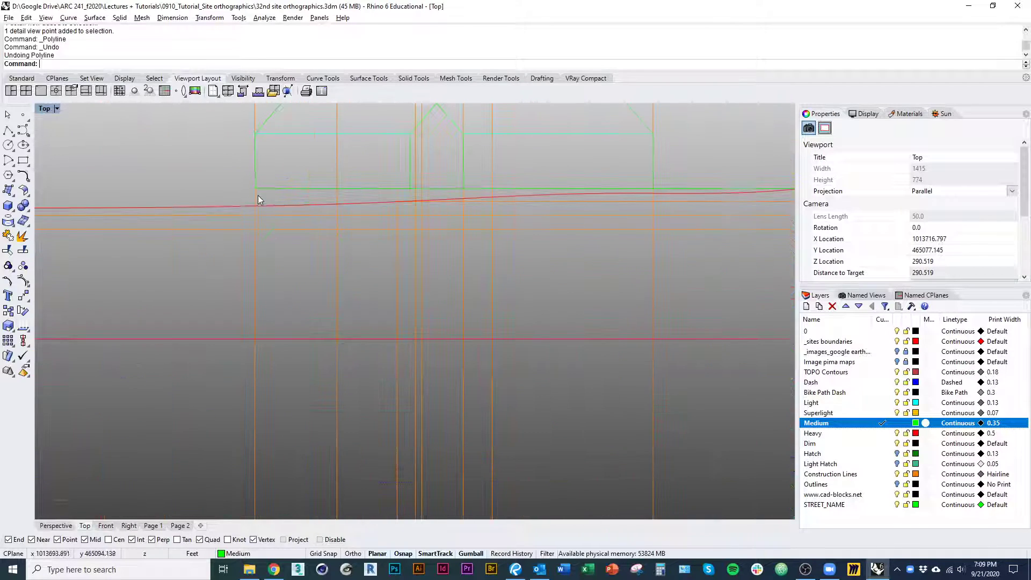
# Draw a vertical foundation line from the section's floor line at its west end down to the ground profile
pyautogui.press('Return')
pyautogui.scroll(8, 258, 199)
pyautogui.click(240, 207)
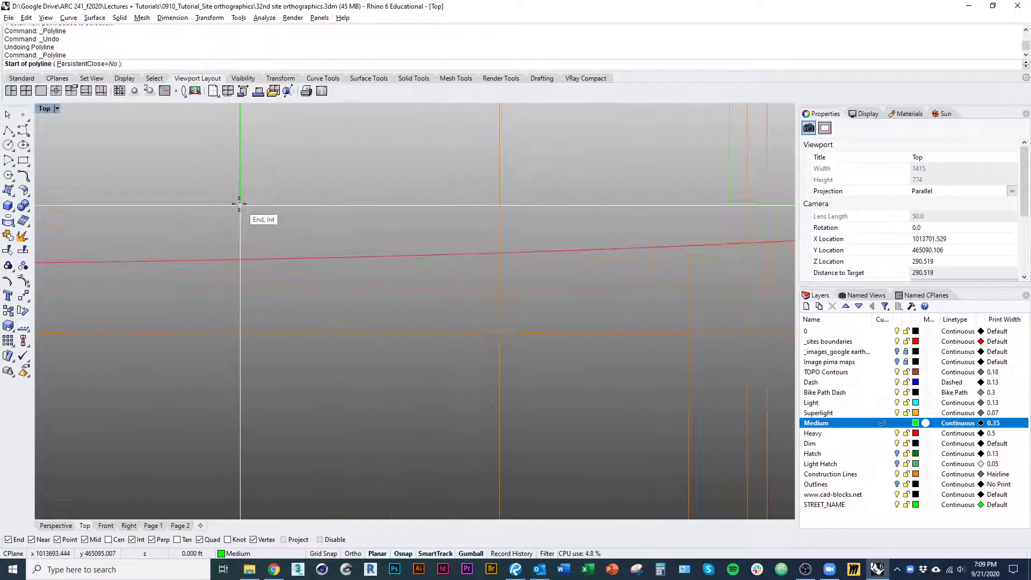
pyautogui.click(238, 260)
pyautogui.press('Return')
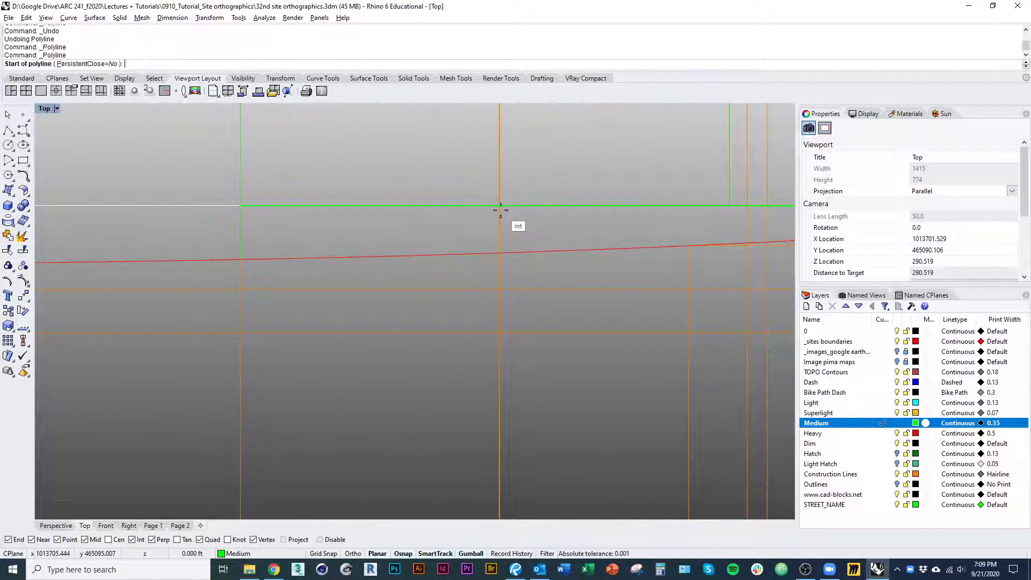
pyautogui.click(500, 207)
pyautogui.press('Return')
# Draw a vertical projection line from the western corner of the plan's southern block up past the section
pyautogui.scroll(-15, 433, 234)
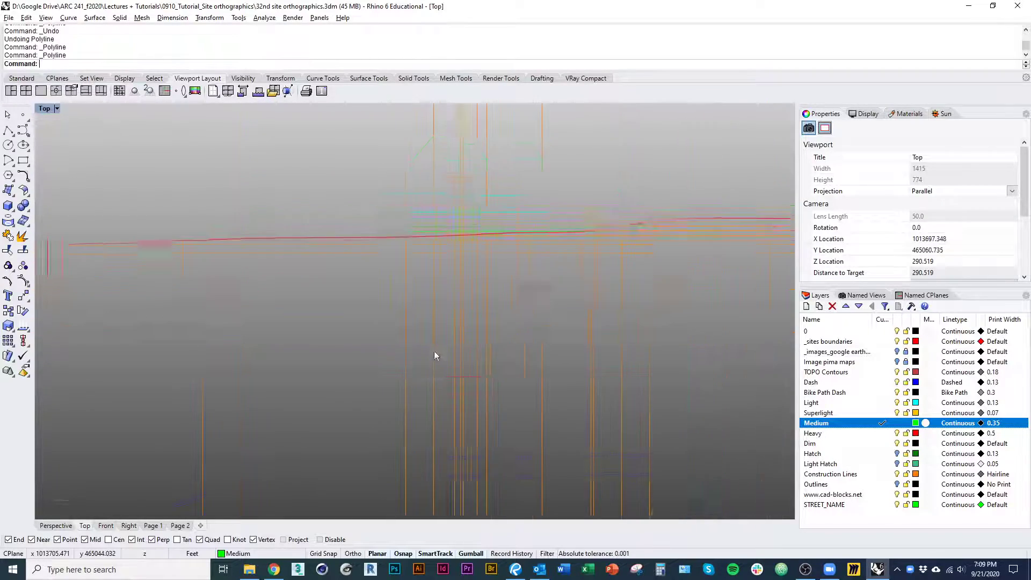
pyautogui.moveTo(434, 351); pyautogui.dragTo(400, 250, button='right')
pyautogui.scroll(-5, 400, 250)
pyautogui.moveTo(408, 301); pyautogui.dragTo(387, 186, button='right')
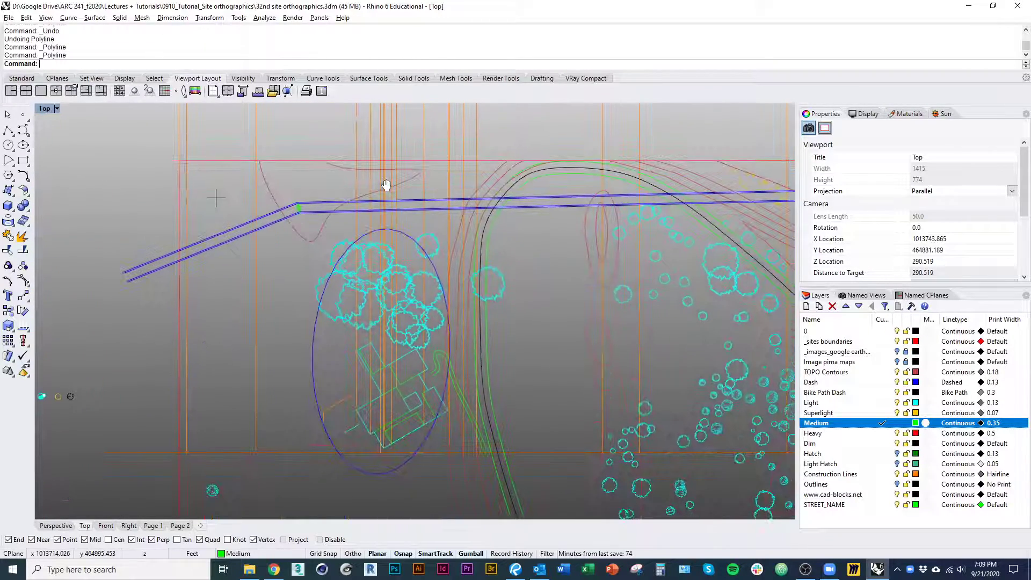
pyautogui.scroll(10, 383, 425)
pyautogui.press('Return')
pyautogui.click(362, 433)
pyautogui.scroll(-10, 403, 322)
pyautogui.moveTo(400, 406); pyautogui.dragTo(377, 473, button='right')
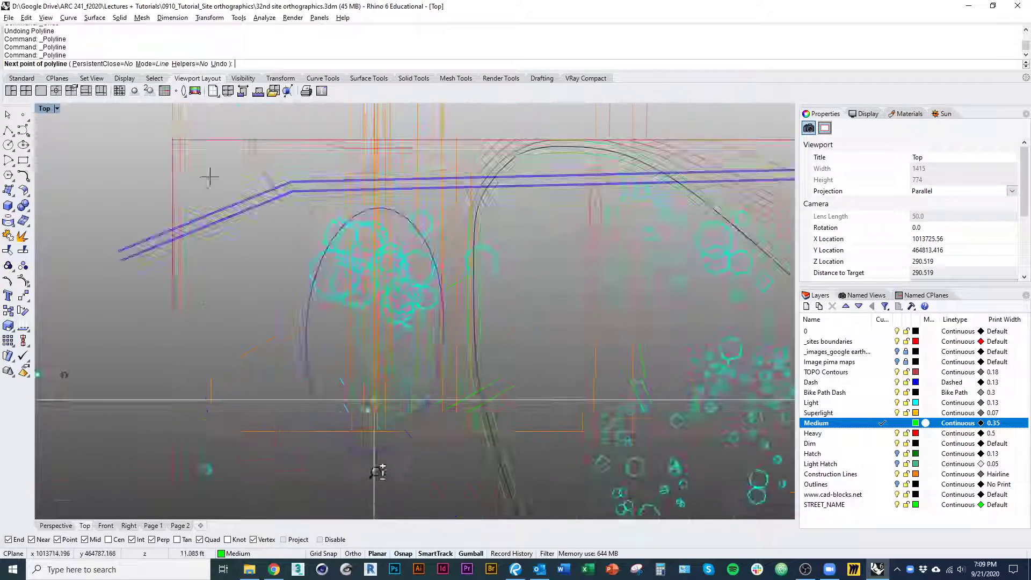
pyautogui.scroll(-4, 401, 209)
pyautogui.moveTo(401, 210); pyautogui.dragTo(395, 443, button='right')
pyautogui.keyDown('shift'); pyautogui.click(358, 290); pyautogui.keyUp('shift')
pyautogui.press('Return')
# Draw a short vertical line along the new projection line from the floor line down to the ground profile
pyautogui.scroll(15, 372, 376)
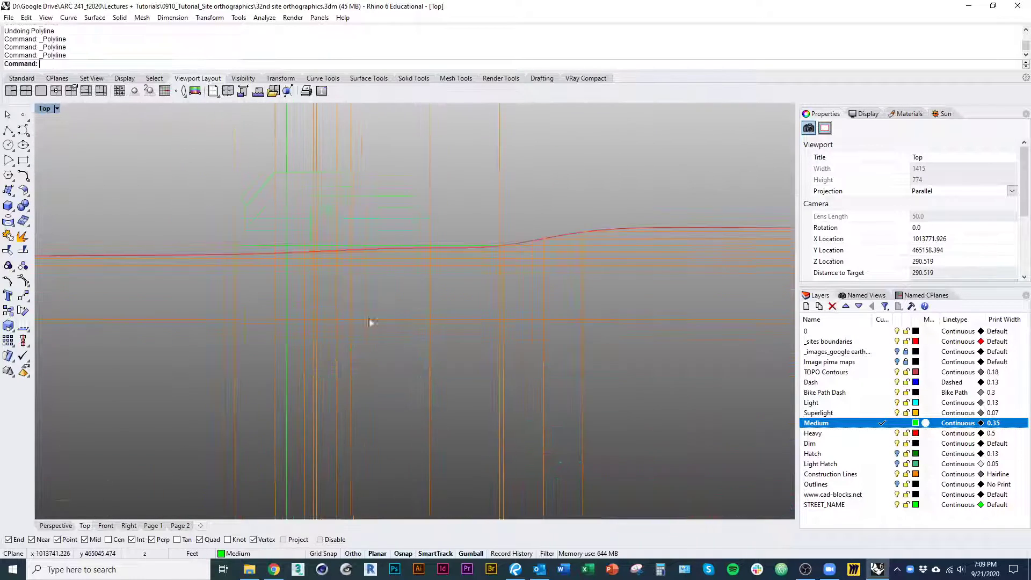
pyautogui.scroll(8, 371, 253)
pyautogui.scroll(5, 242, 225)
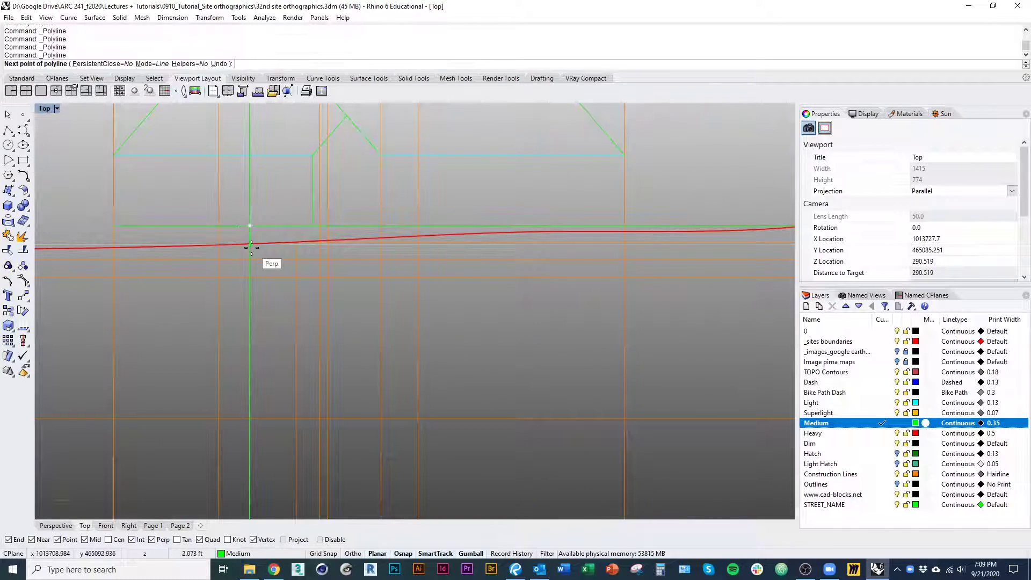
pyautogui.scroll(5, 248, 237)
pyautogui.click(243, 231)
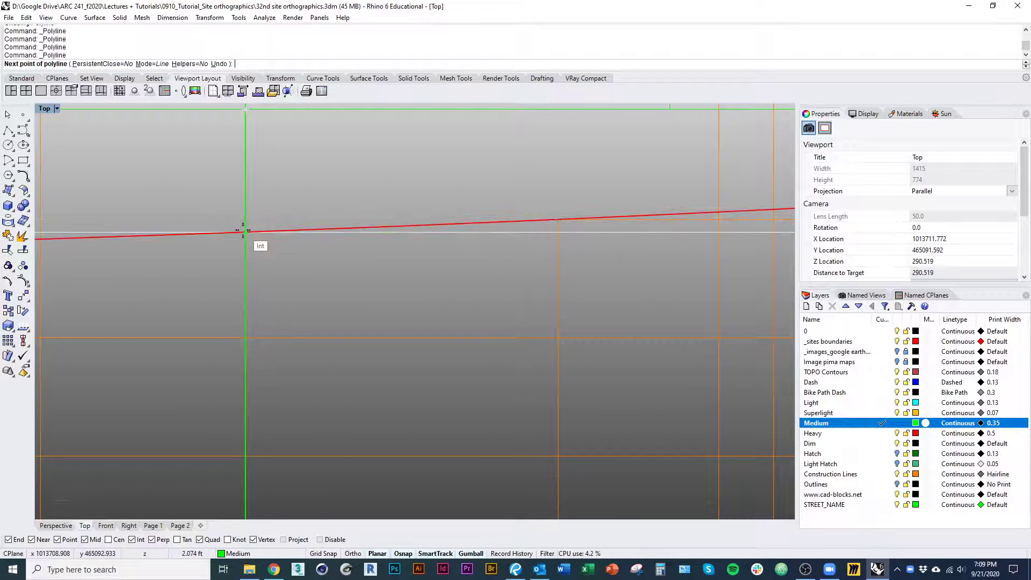
pyautogui.press('Escape')
# Draw vertical foundation lines from the floor line down to the ground profile beneath both walls of the section's small gabled block
pyautogui.scroll(-4, 302, 284)
pyautogui.scroll(-4, 301, 329)
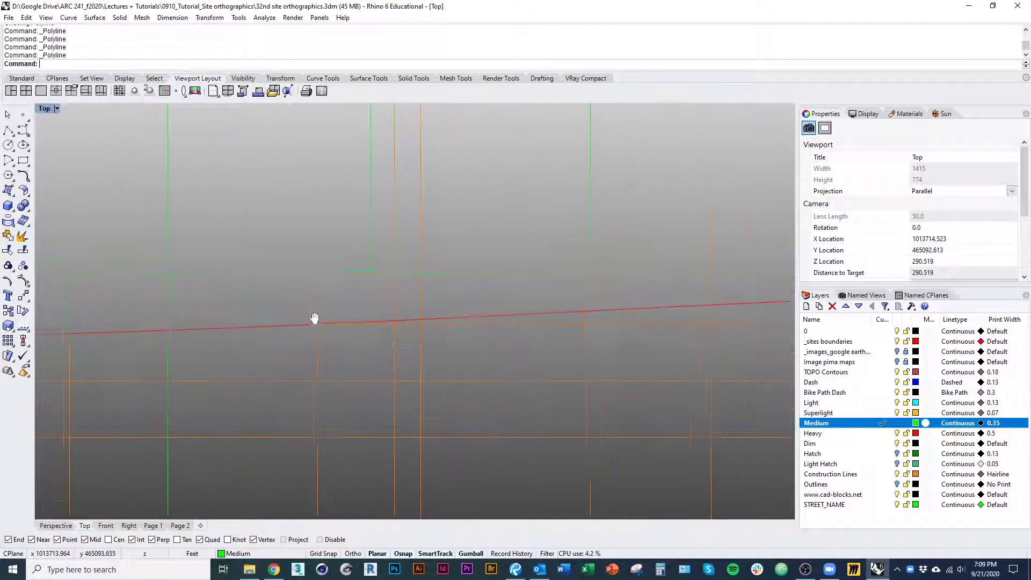
pyautogui.scroll(-3, 349, 327)
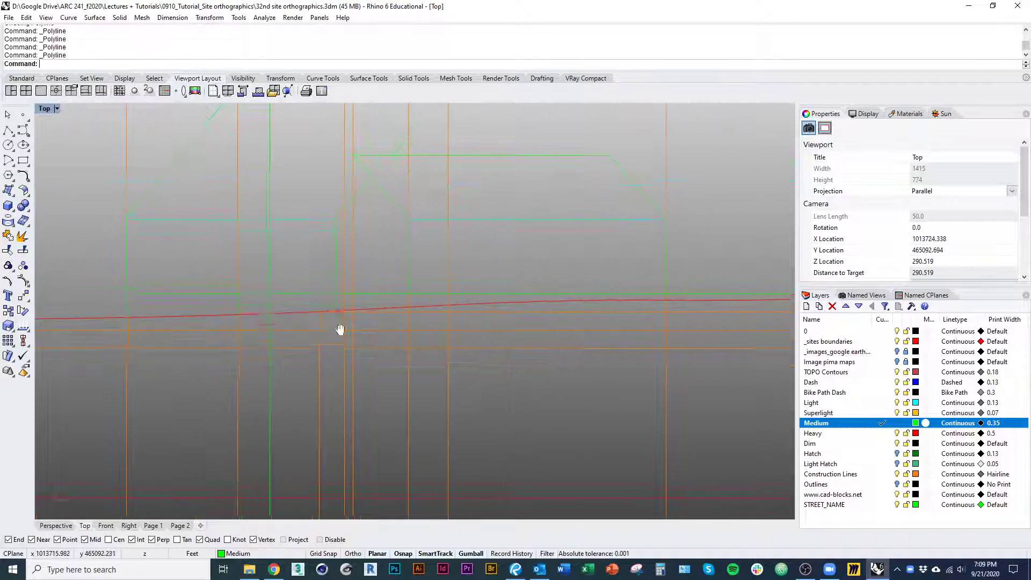
pyautogui.scroll(4, 343, 307)
pyautogui.scroll(3, 331, 306)
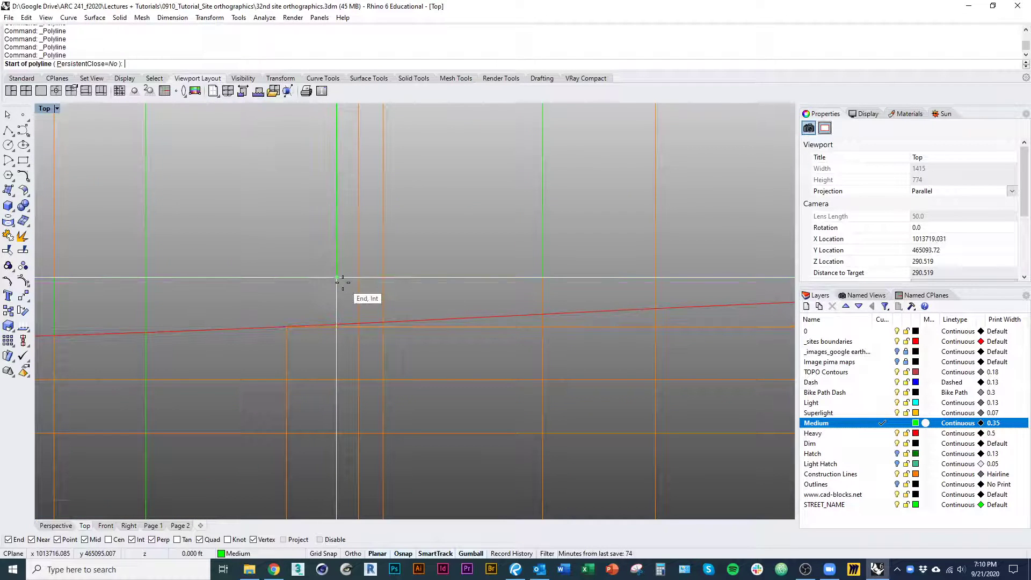
pyautogui.scroll(-5, 338, 280)
pyautogui.moveTo(337, 284); pyautogui.dragTo(333, 336, button='right')
pyautogui.scroll(6, 385, 317)
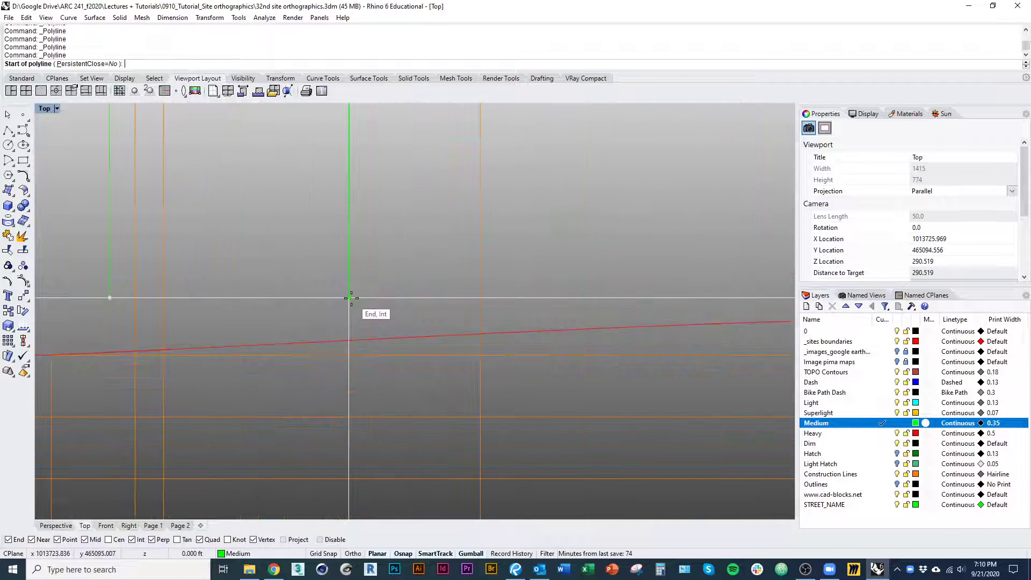
pyautogui.click(349, 299)
pyautogui.scroll(3, 374, 359)
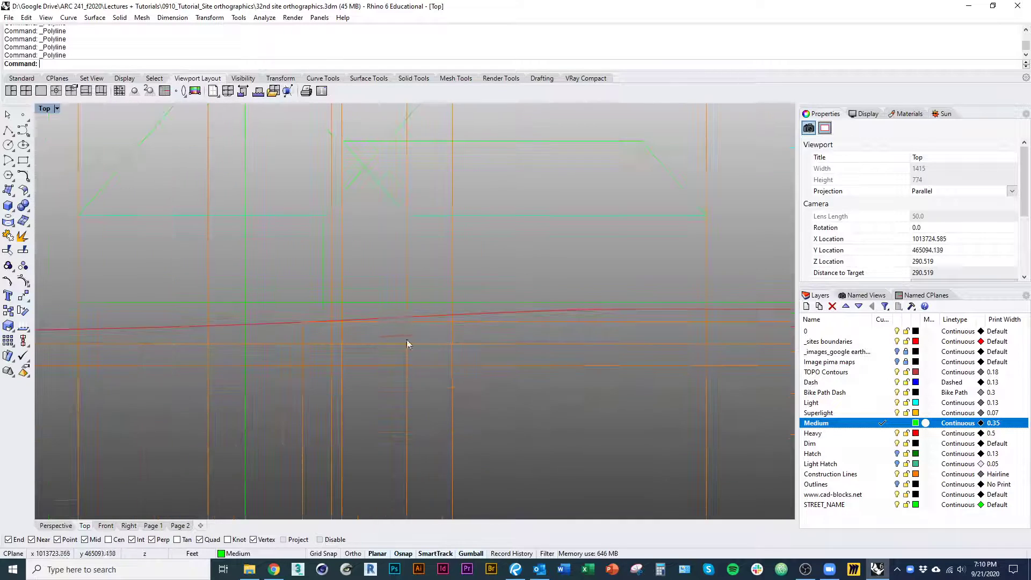
pyautogui.scroll(2, 311, 333)
# Move the long vertical projection line crossing the western part of the section to the Construction Lines layer
pyautogui.click(272, 352)
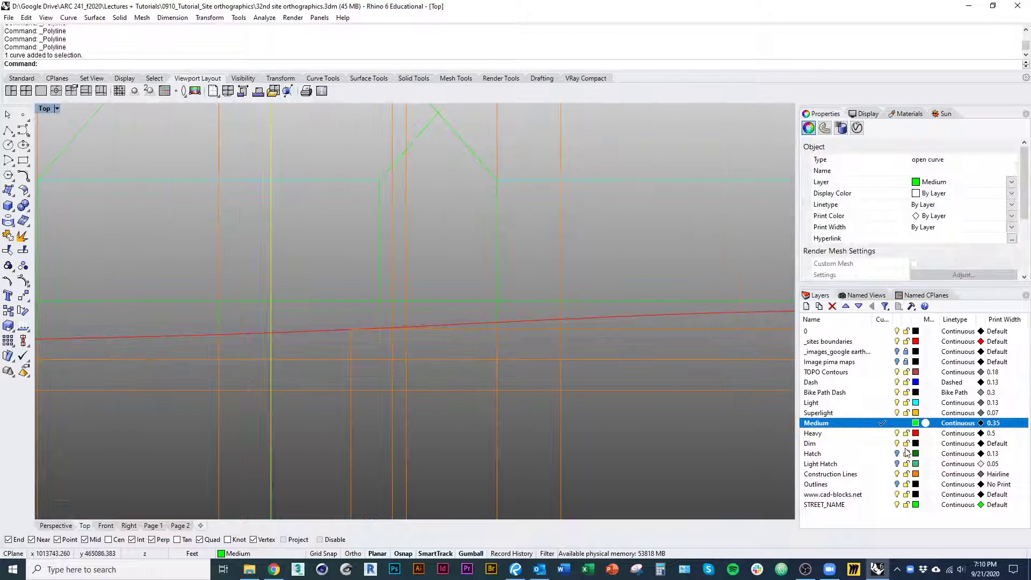
pyautogui.rightClick(863, 475)
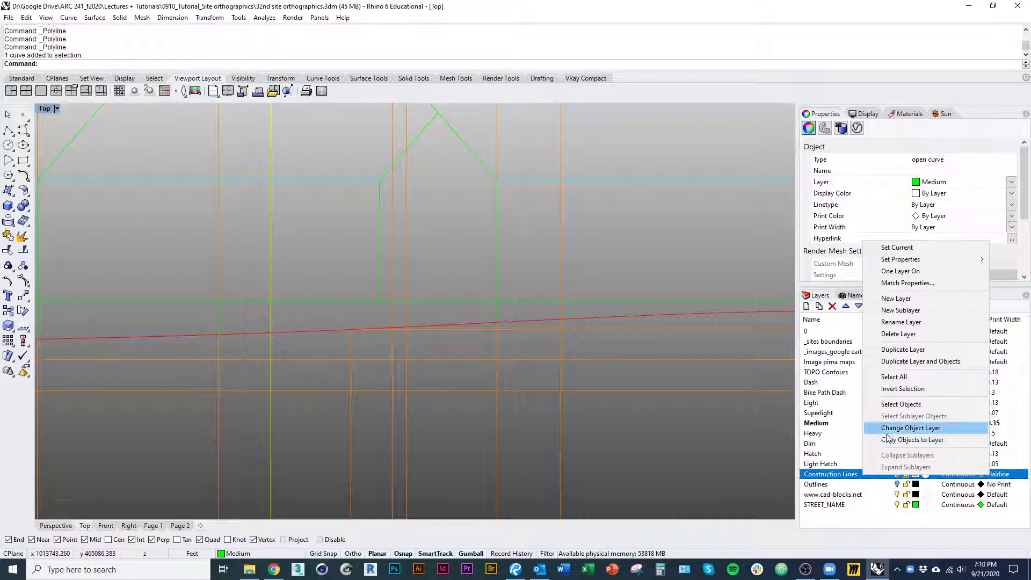
pyautogui.click(887, 433)
pyautogui.click(410, 260)
pyautogui.scroll(-3, 329, 300)
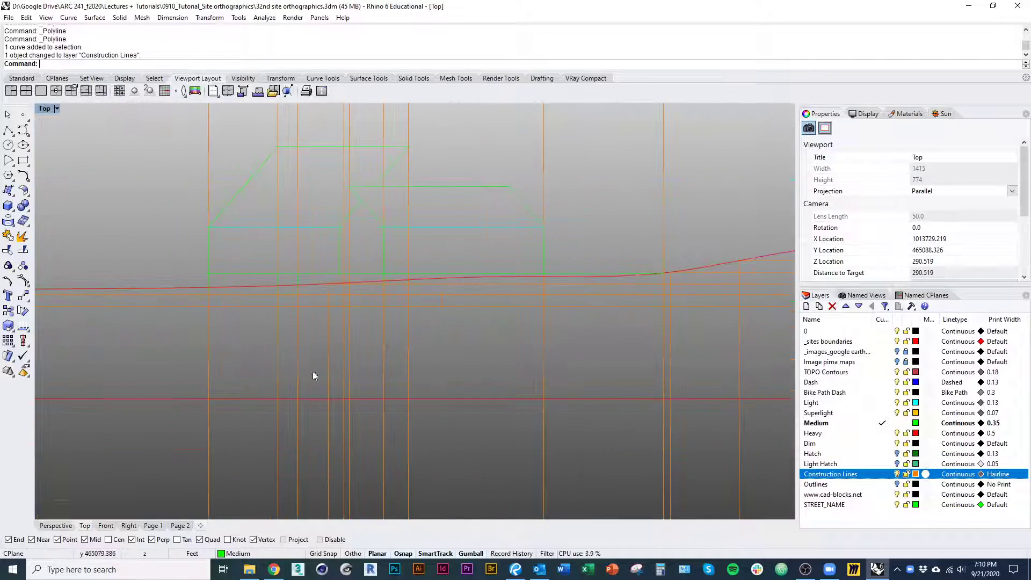
# Measure the width of the plan's eastern block between its two long edges
pyautogui.moveTo(314, 375); pyautogui.dragTo(235, 408, button='right')
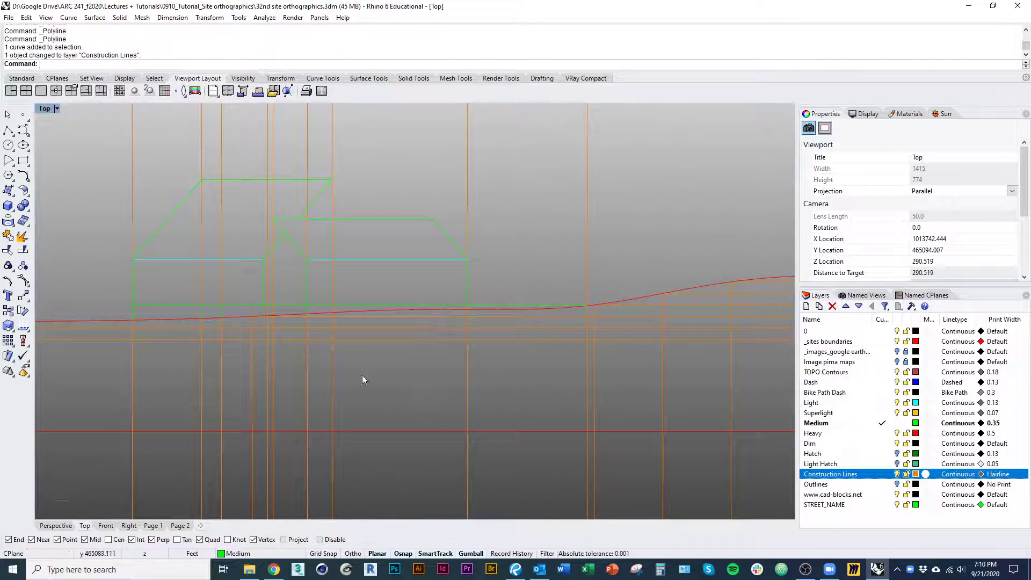
pyautogui.scroll(-8, 362, 375)
pyautogui.moveTo(349, 425); pyautogui.dragTo(334, 340, button='right')
pyautogui.scroll(-2, 335, 344)
pyautogui.moveTo(344, 446); pyautogui.dragTo(342, 242, button='right')
pyautogui.moveTo(341, 380); pyautogui.dragTo(340, 271, button='right')
pyautogui.moveTo(366, 415); pyautogui.dragTo(360, 370, button='right')
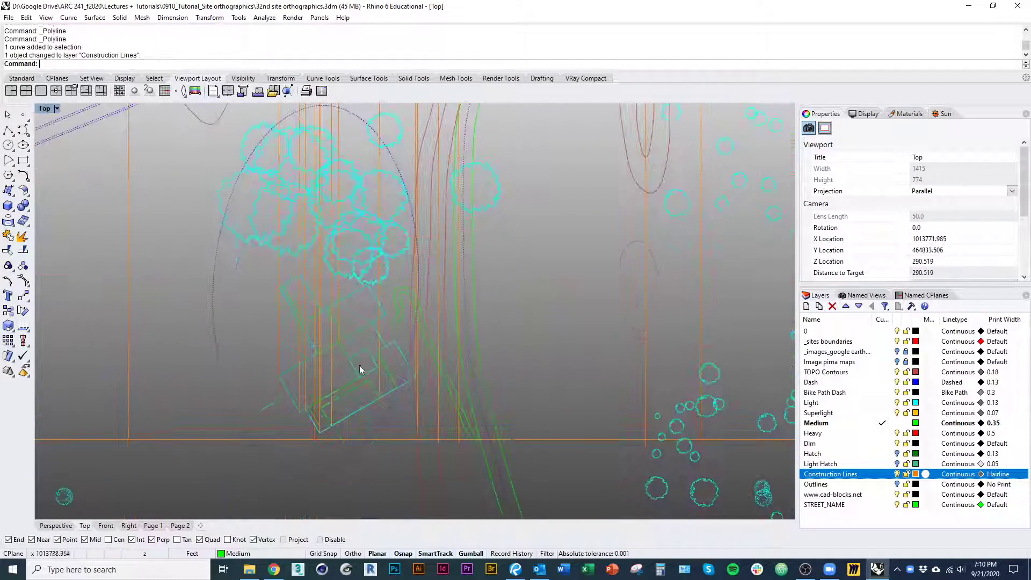
pyautogui.scroll(6, 250, 389)
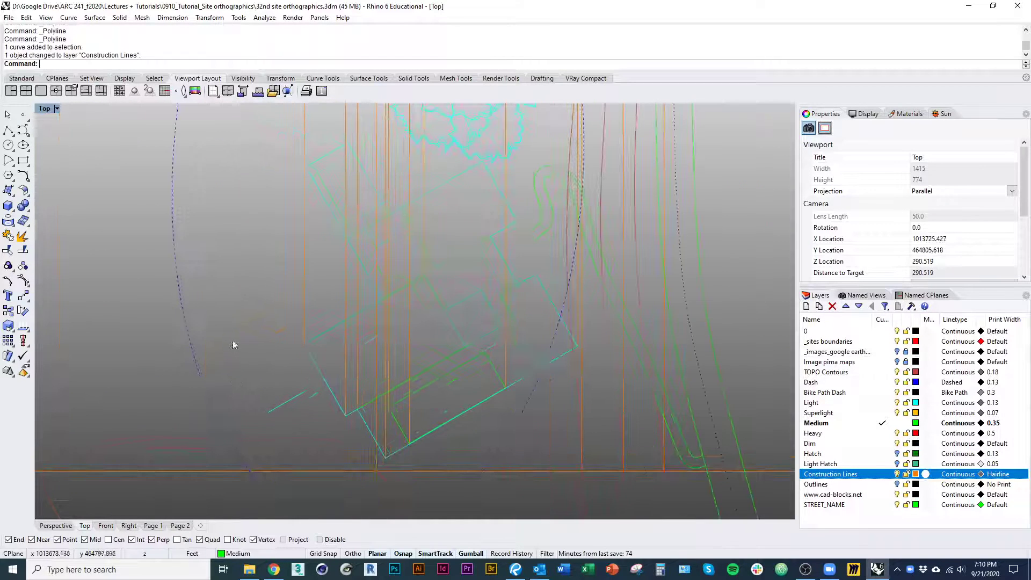
pyautogui.scroll(1, 516, 372)
pyautogui.rightClick(512, 387)
pyautogui.click(495, 359)
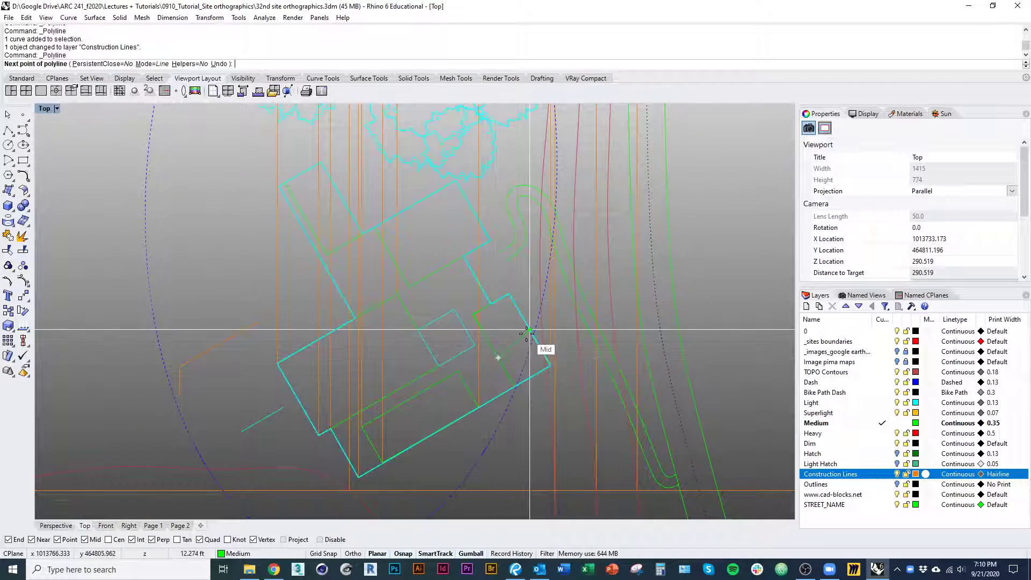
pyautogui.press('Escape')
pyautogui.rightClick(527, 334)
pyautogui.click(527, 334)
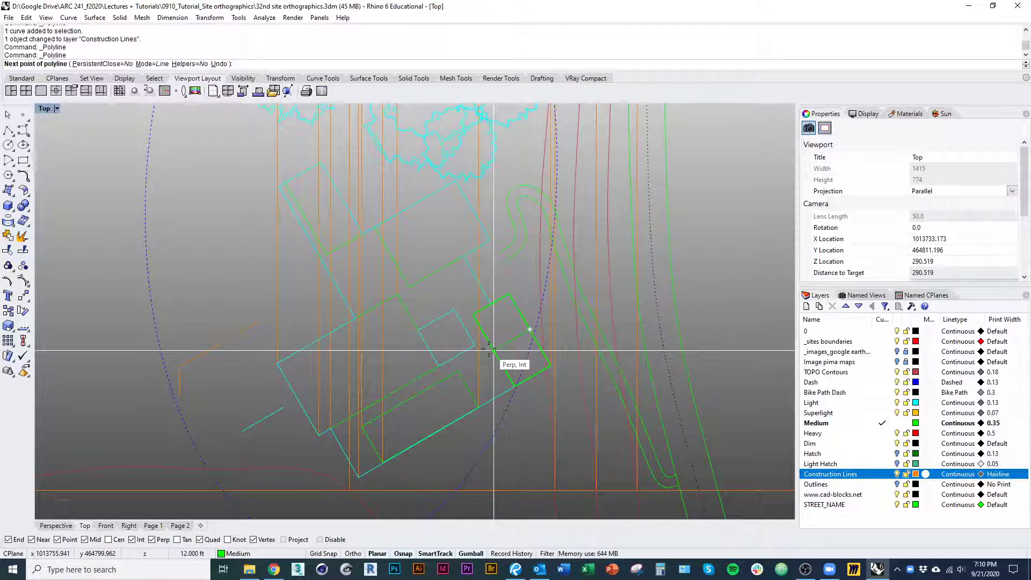
pyautogui.press('Escape')
# Draw a vertical line straight up from the lower end of the wall-and-roof construction profile west of the plan
pyautogui.click(192, 385)
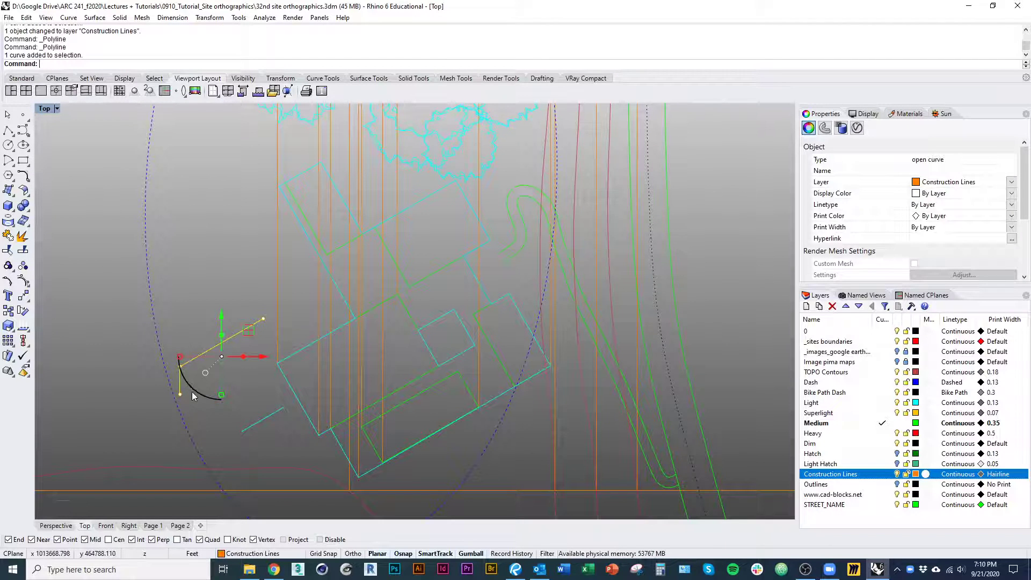
pyautogui.write('offset')
pyautogui.press('Return')
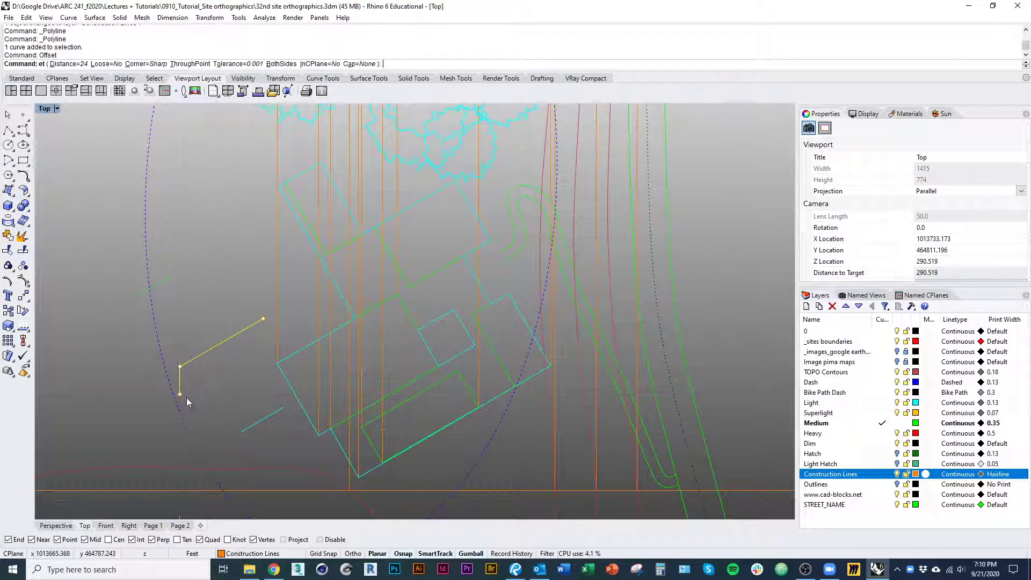
pyautogui.click(187, 399)
pyautogui.write('line')
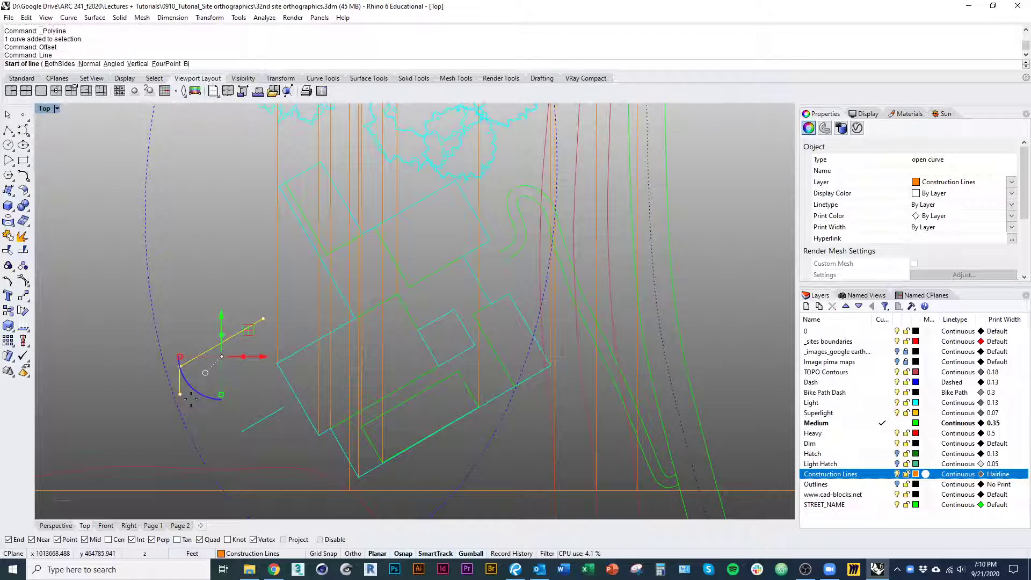
pyautogui.press('Return')
pyautogui.click(180, 394)
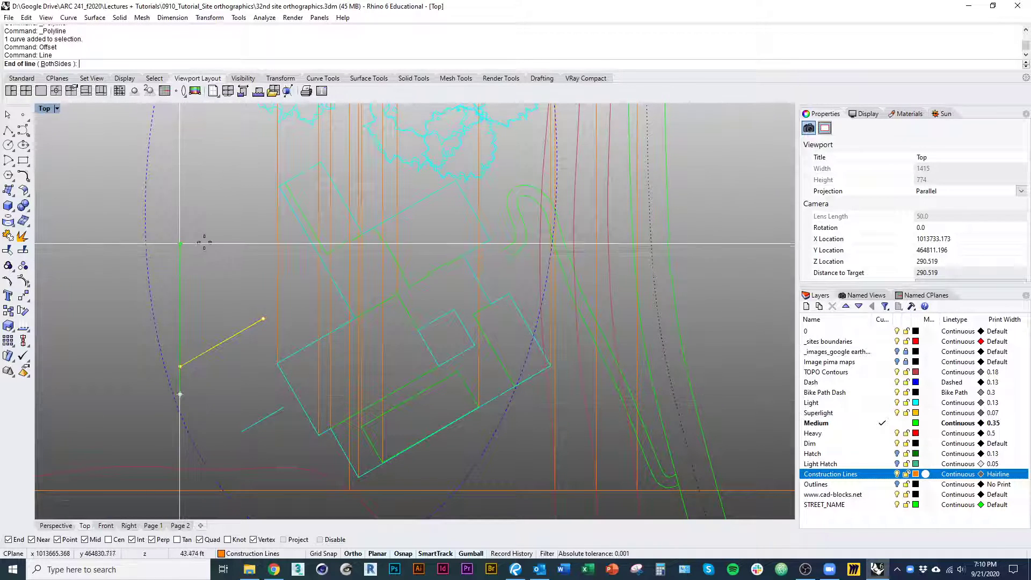
pyautogui.click(180, 239)
pyautogui.press('Return')
pyautogui.press('Escape')
# Offset the new vertical line 12 ft to the east, across the sloped construction profile
pyautogui.write('offset')
pyautogui.press('Return')
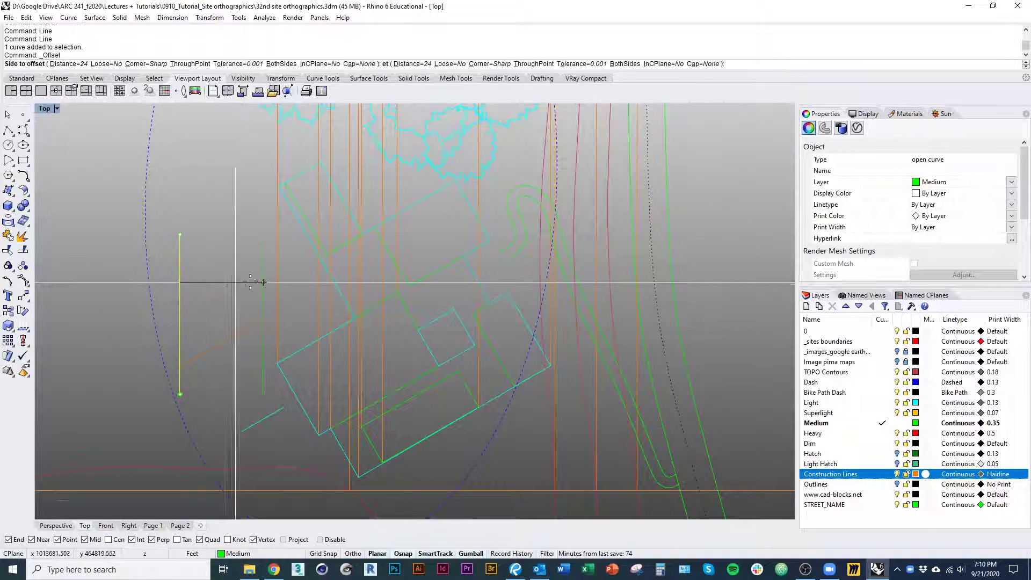
pyautogui.click(251, 280)
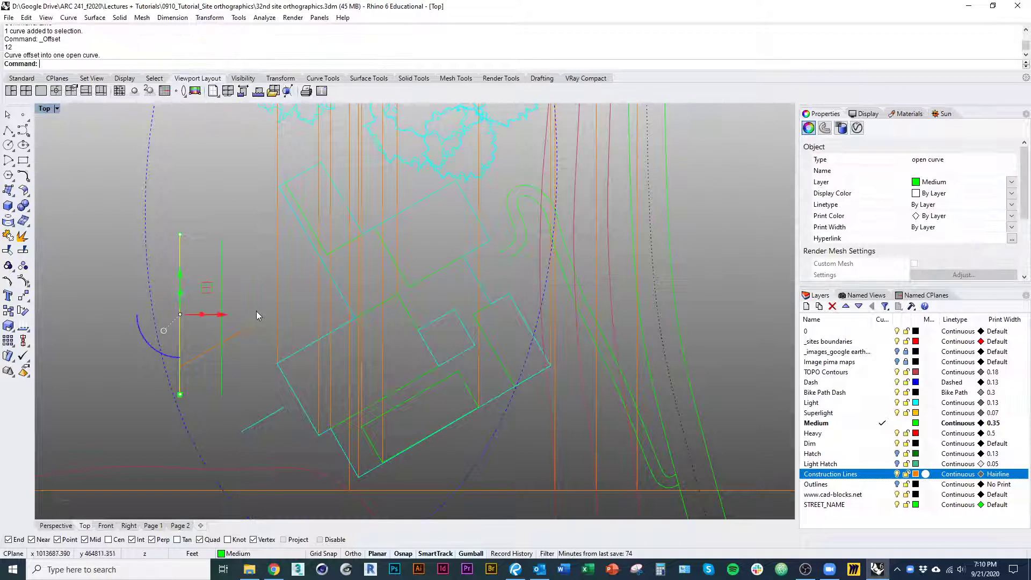
# Copy the wall-and-roof construction profile upward and trim the copy's slope at the offset vertical line
pyautogui.moveTo(249, 331); pyautogui.dragTo(251, 278)
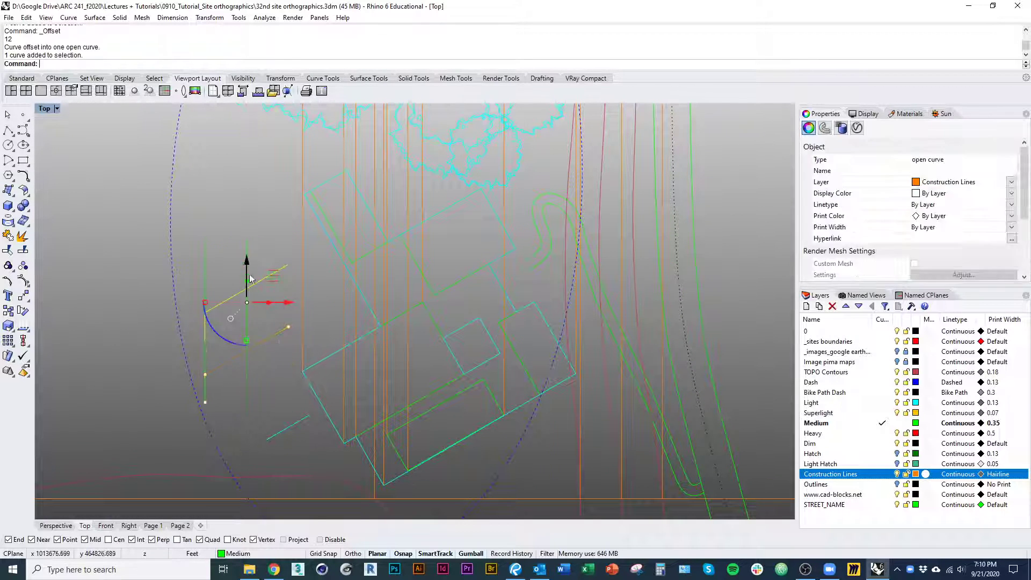
pyautogui.scroll(5, 253, 274)
pyautogui.click(244, 252)
pyautogui.write('trim')
pyautogui.press('Return')
pyautogui.click(266, 294)
pyautogui.press('Return')
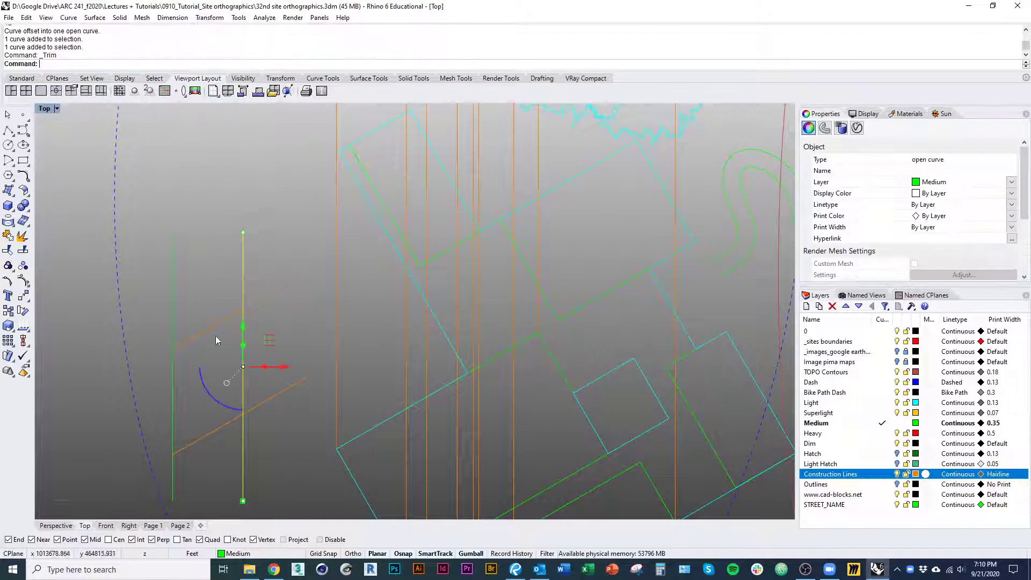
# Move the trimmed wall-and-roof profile from its lower end to the eastern corner of the plan's eastern block
pyautogui.click(210, 328)
pyautogui.moveTo(204, 370); pyautogui.dragTo(186, 326, button='right')
pyautogui.write('m')
pyautogui.press('Return')
pyautogui.click(154, 352)
pyautogui.moveTo(511, 368); pyautogui.dragTo(295, 325, button='right')
pyautogui.click(561, 321)
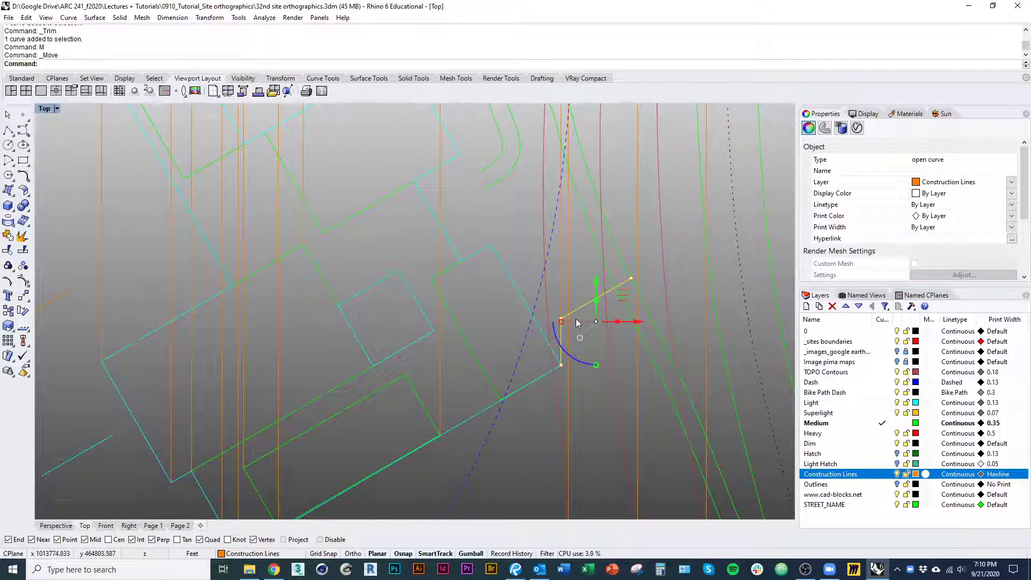
# Mirror the moved profile about a vertical axis through the building corner, with Copy set to No
pyautogui.write('mirror')
pyautogui.press('Return')
pyautogui.write('c')
pyautogui.press('Return')
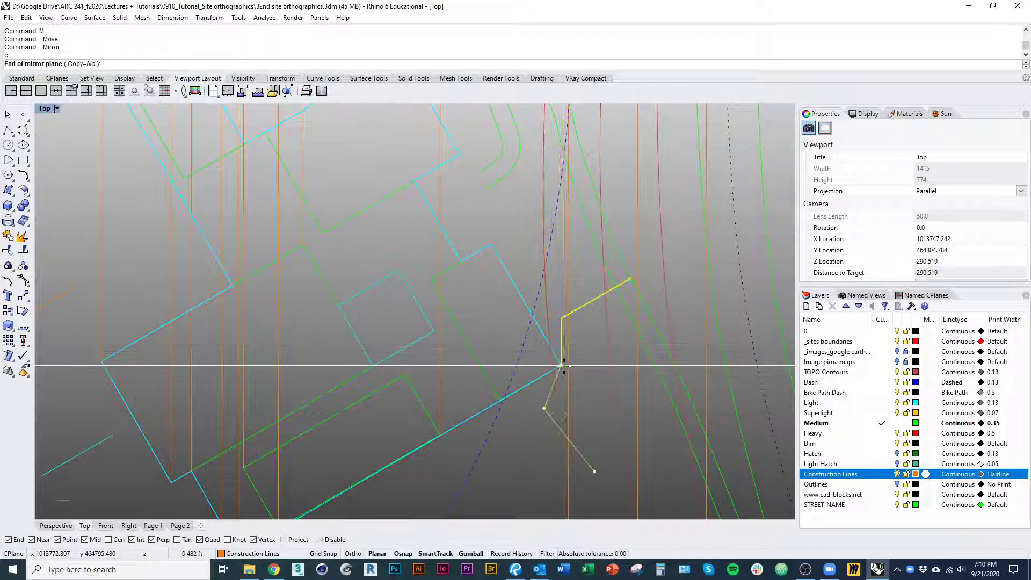
pyautogui.click(566, 409)
# Move the mirrored profile vertically from its lower end to the east end of the section's floor line
pyautogui.write('m')
pyautogui.press('Return')
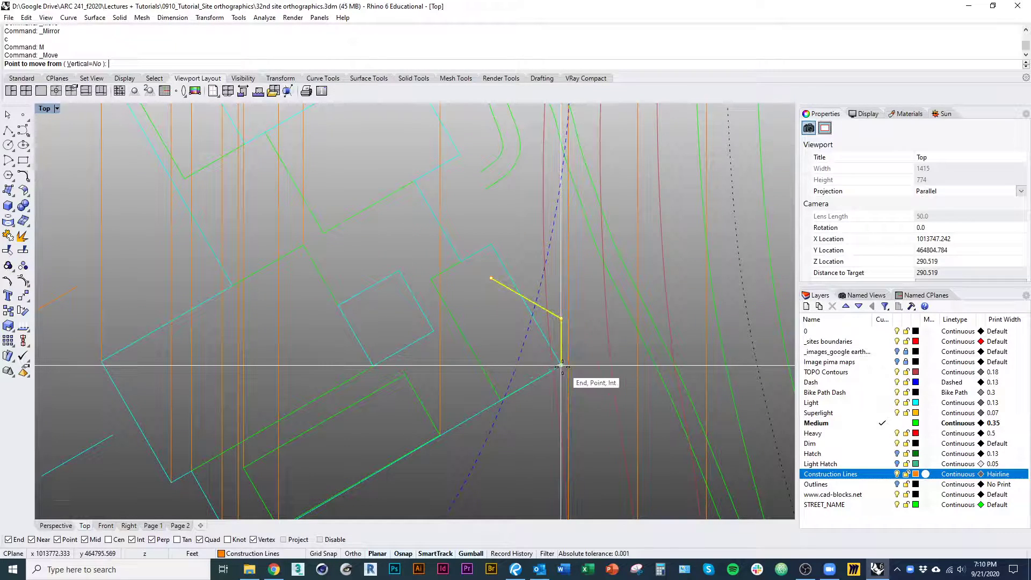
pyautogui.click(561, 366)
pyautogui.scroll(-10, 562, 365)
pyautogui.moveTo(561, 365); pyautogui.dragTo(560, 449, button='right')
pyautogui.moveTo(564, 338); pyautogui.dragTo(561, 497, button='right')
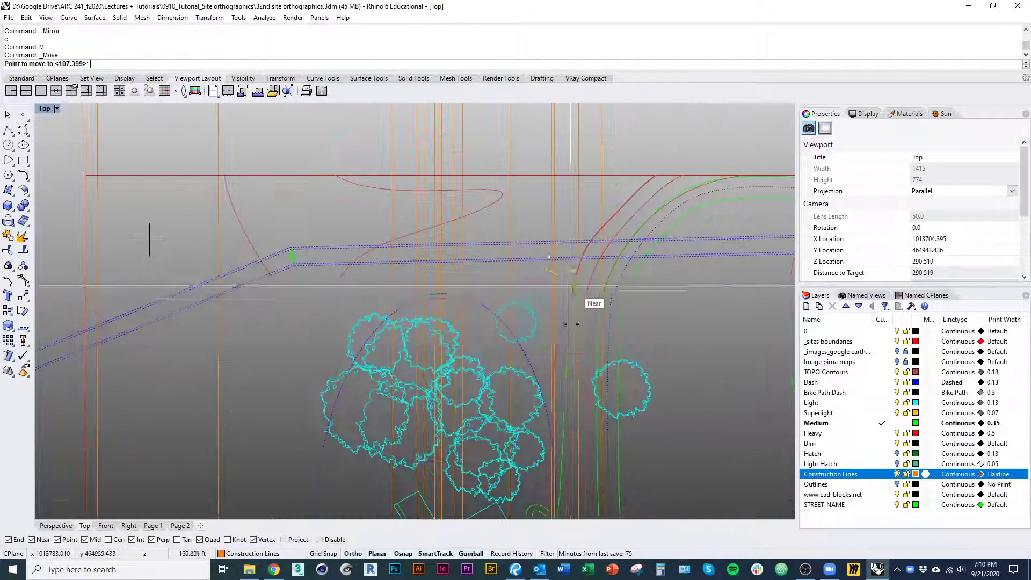
pyautogui.keyDown('shift'); pyautogui.moveTo(562, 287); pyautogui.dragTo(559, 473, button='right'); pyautogui.keyUp('shift')
pyautogui.keyDown('shift'); pyautogui.moveTo(562, 329); pyautogui.dragTo(562, 342, button='right'); pyautogui.keyUp('shift')
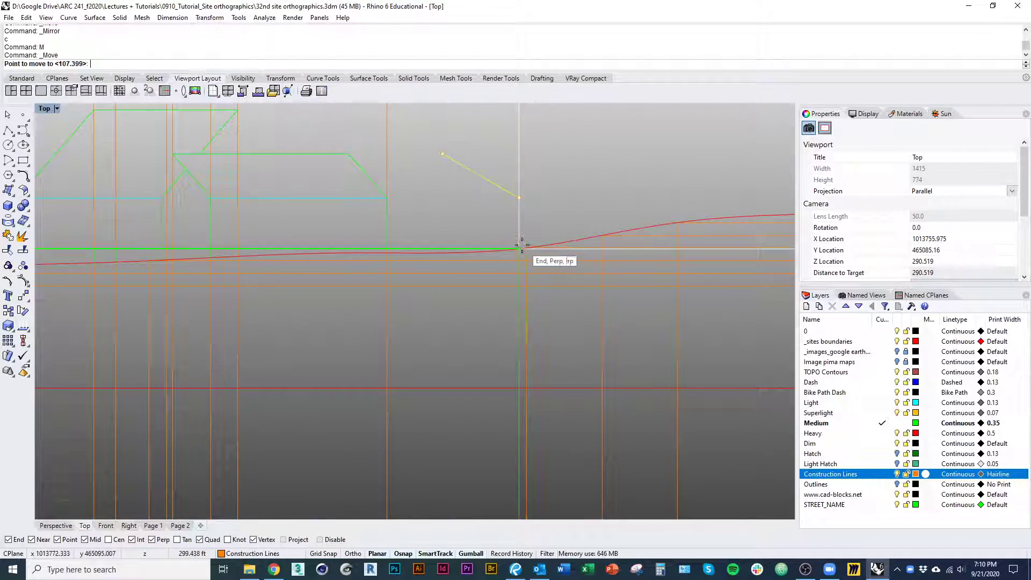
pyautogui.click(525, 242)
# Measure the southern short edge of the plan's eastern block and make Construction Lines the current layer
pyautogui.moveTo(546, 486); pyautogui.dragTo(530, 359, button='right')
pyautogui.scroll(14, 513, 344)
pyautogui.write('pl')
pyautogui.press('Return')
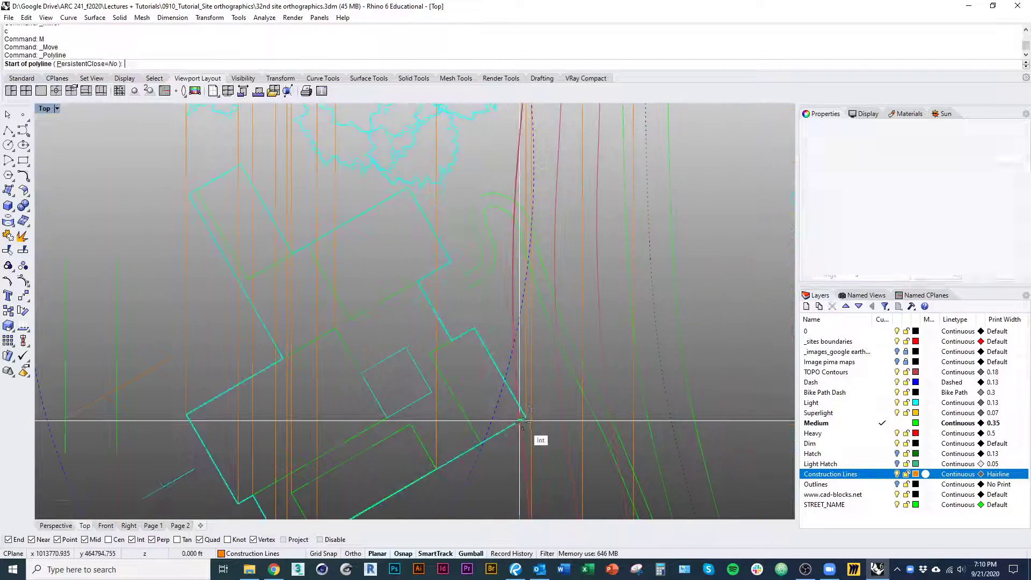
pyautogui.click(524, 417)
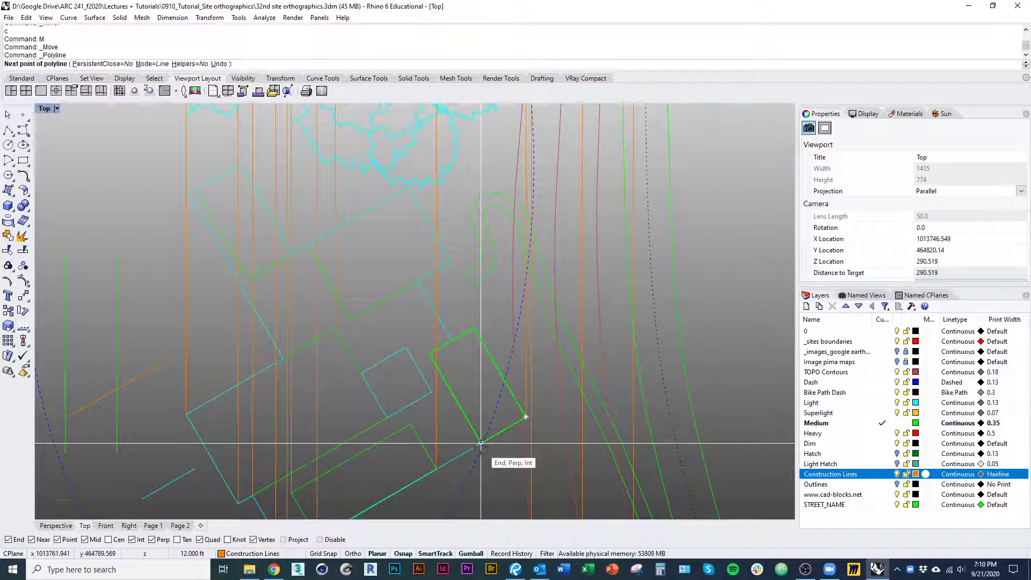
pyautogui.click(481, 444)
pyautogui.press('Return')
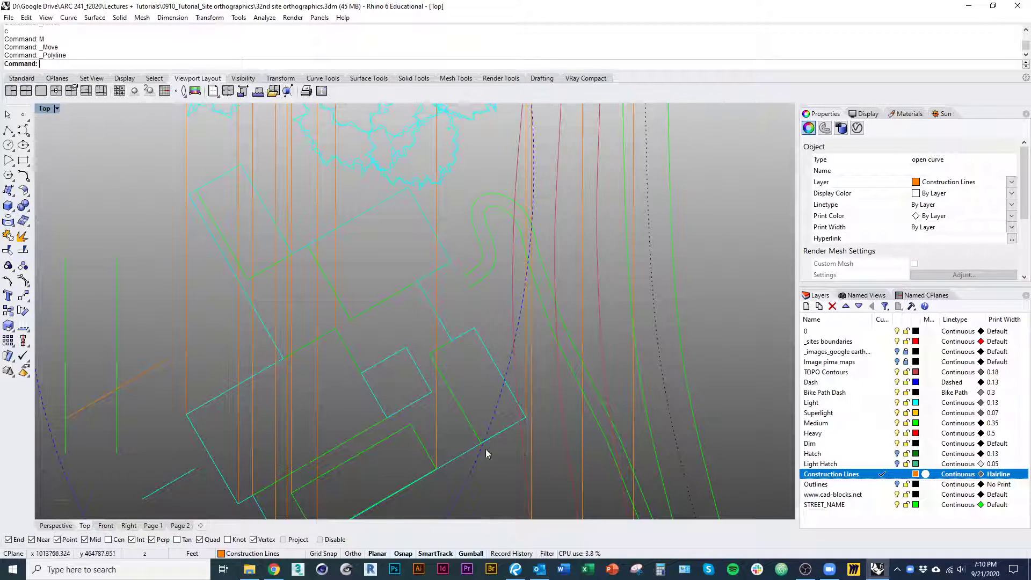
# Copy the nearest vertical projection line to the southern and eastern corners of the plan's eastern block
pyautogui.write('co')
pyautogui.press('Return')
pyautogui.click(437, 469)
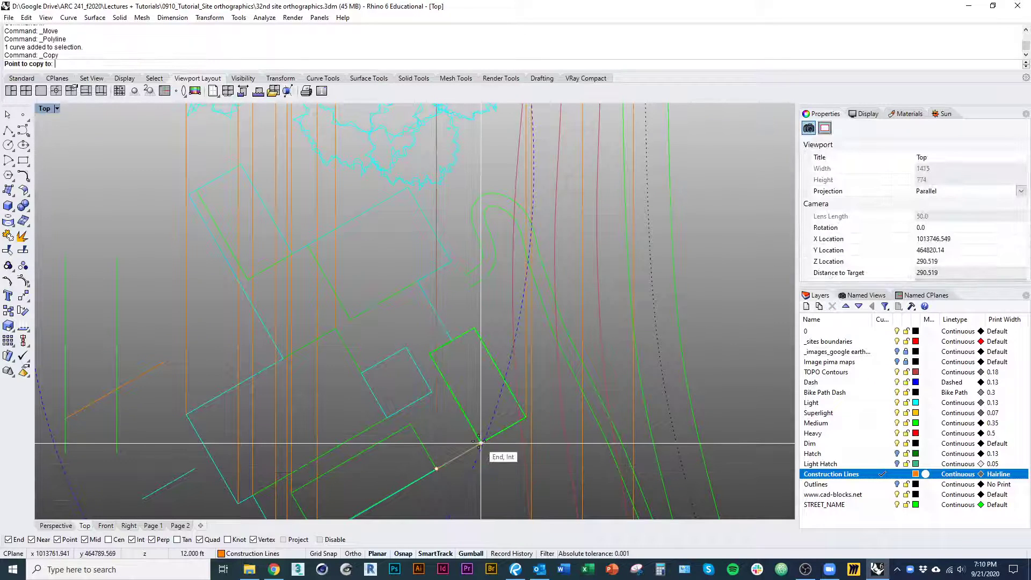
pyautogui.click(481, 444)
pyautogui.click(520, 415)
pyautogui.press('Return')
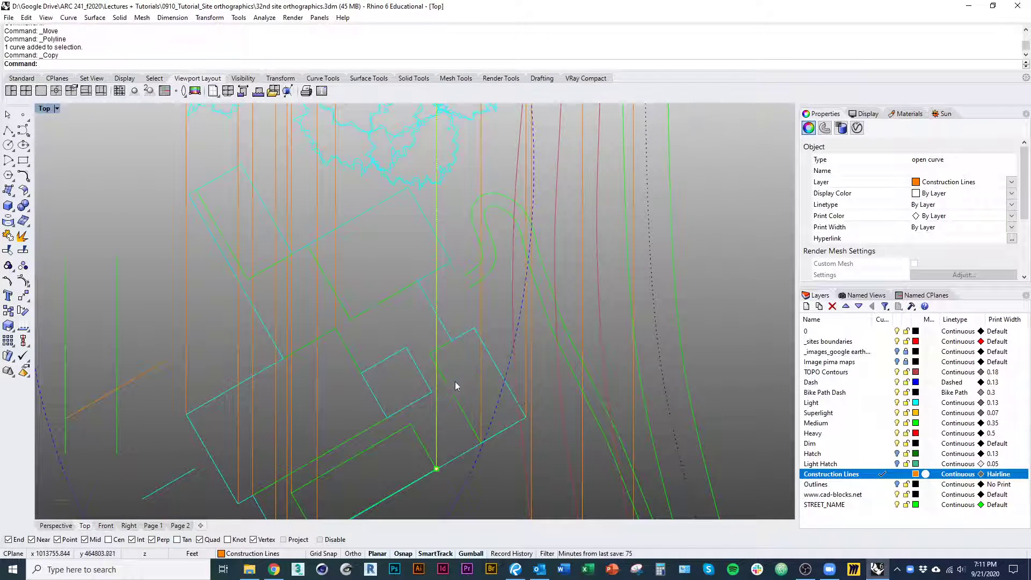
# Copy the projection line at the eastern block's southern corner to the block's western and northern corners
pyautogui.moveTo(456, 381); pyautogui.dragTo(463, 404, button='right')
pyautogui.click(488, 415)
pyautogui.rightClick(488, 414)
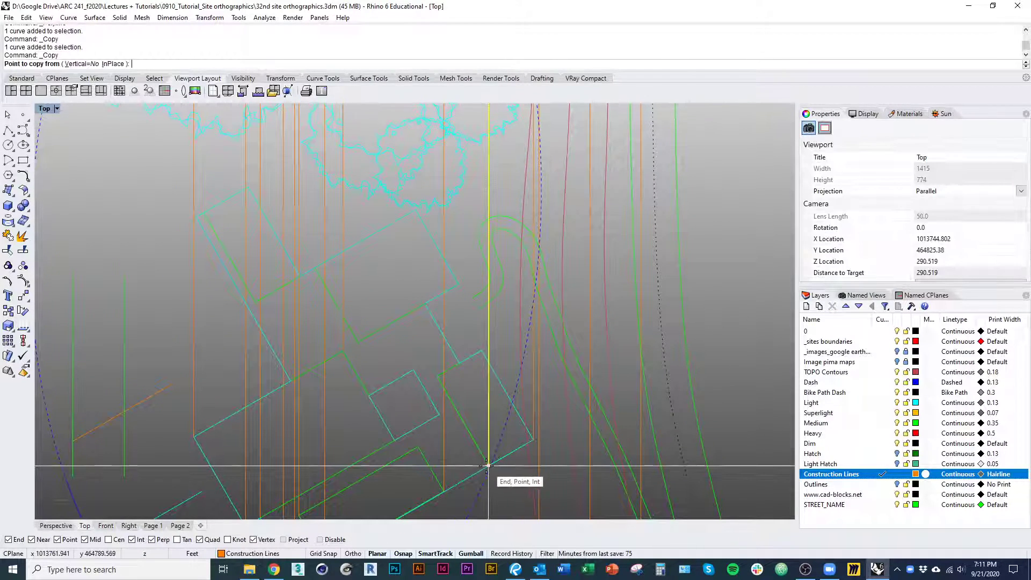
pyautogui.click(489, 466)
pyautogui.click(437, 377)
pyautogui.rightClick(473, 421)
pyautogui.rightClick(485, 451)
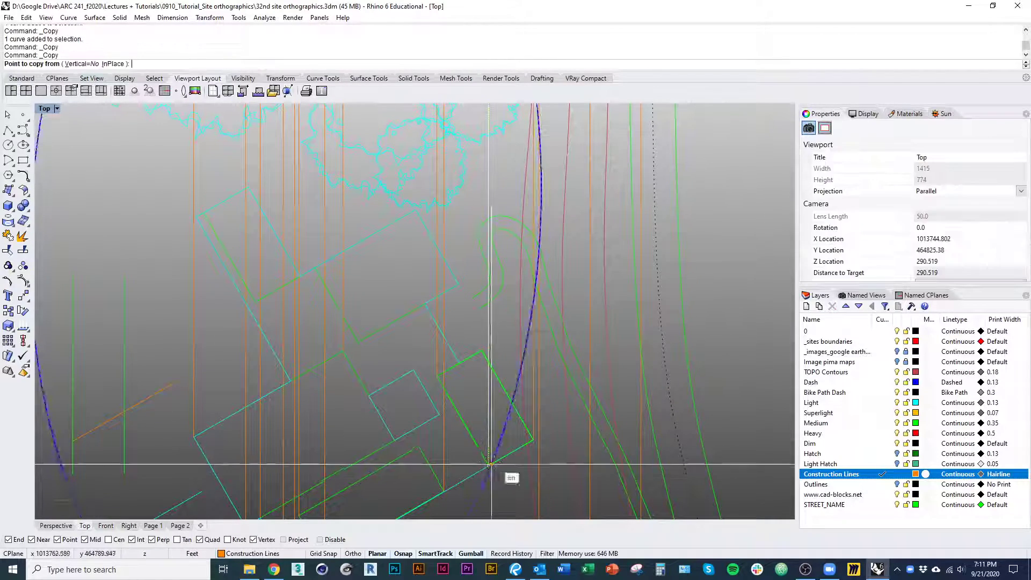
pyautogui.click(488, 465)
pyautogui.click(484, 351)
pyautogui.rightClick(467, 353)
pyautogui.scroll(-15, 414, 358)
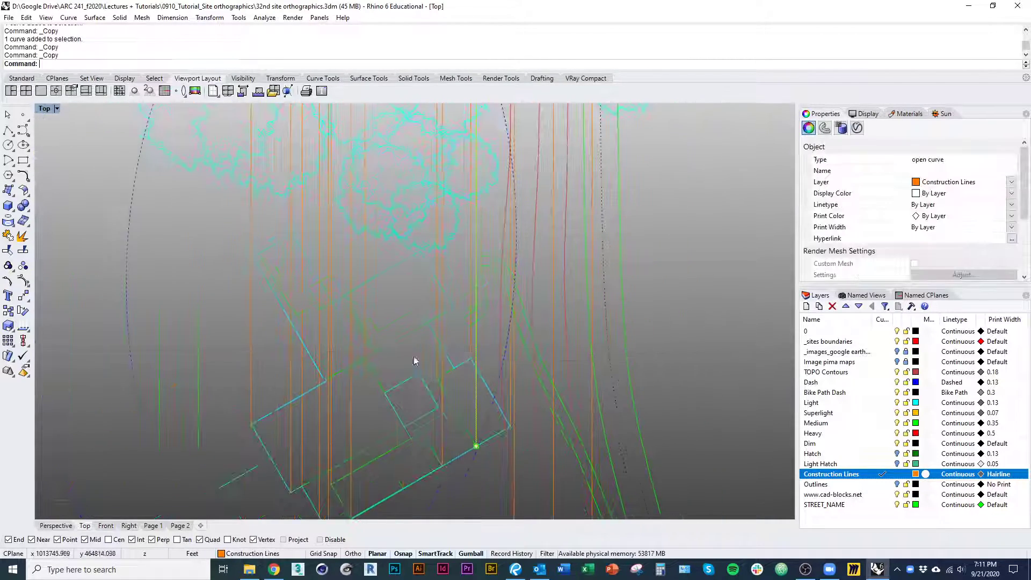
pyautogui.moveTo(434, 161); pyautogui.dragTo(442, 455, button='right')
pyautogui.scroll(1, 441, 297)
pyautogui.scroll(15, 446, 297)
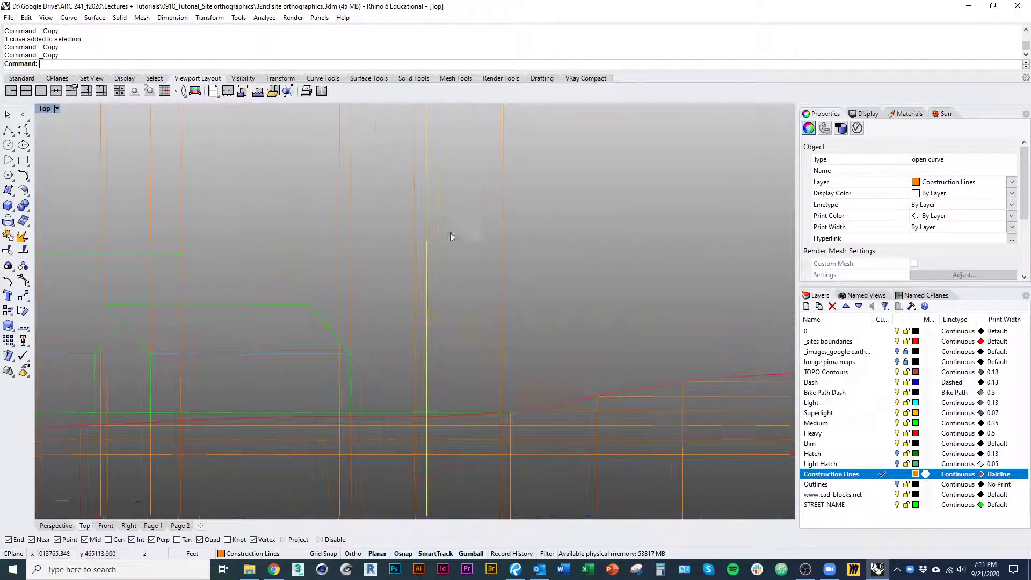
# Check the copied vertical projection lines against the corners of the plan's eastern block and the matching positions in the section
pyautogui.click(455, 327)
pyautogui.moveTo(455, 327); pyautogui.dragTo(437, 248, button='right')
pyautogui.scroll(-18, 431, 276)
pyautogui.moveTo(430, 347); pyautogui.dragTo(412, 130, button='right')
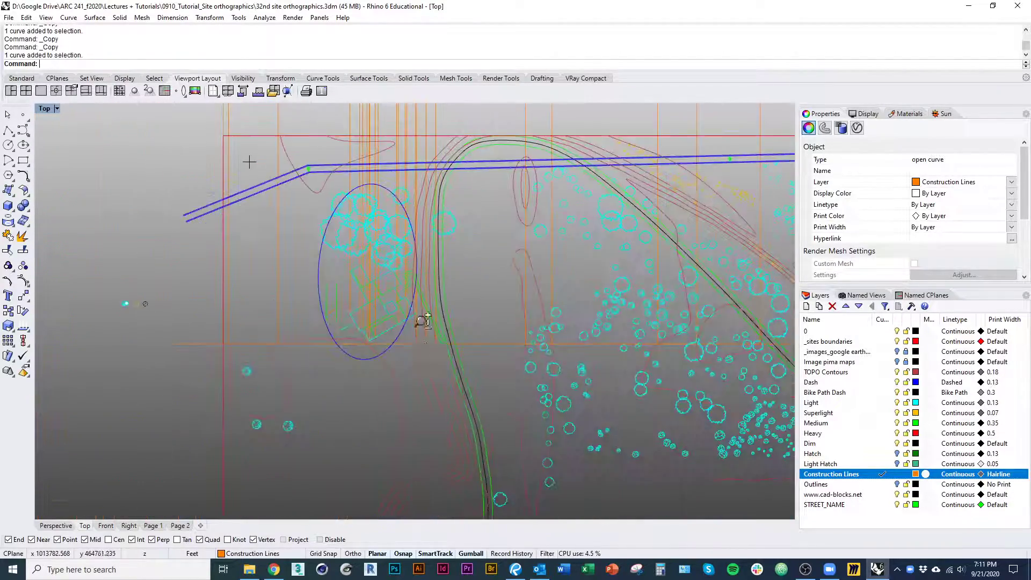
pyautogui.scroll(15, 416, 321)
pyautogui.click(388, 250)
pyautogui.scroll(-12, 407, 288)
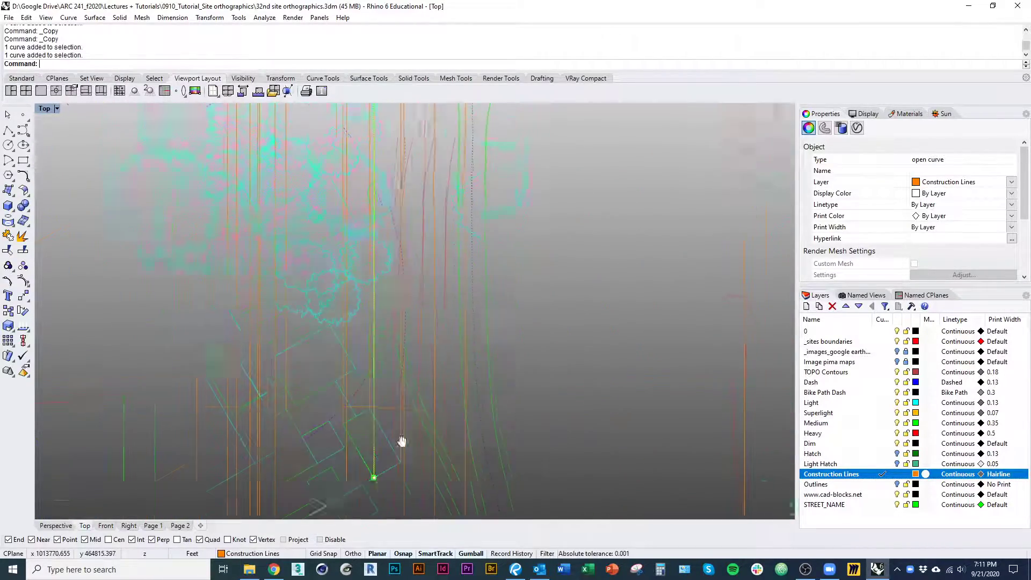
pyautogui.scroll(2, 388, 164)
pyautogui.moveTo(398, 139); pyautogui.dragTo(403, 228, button='right')
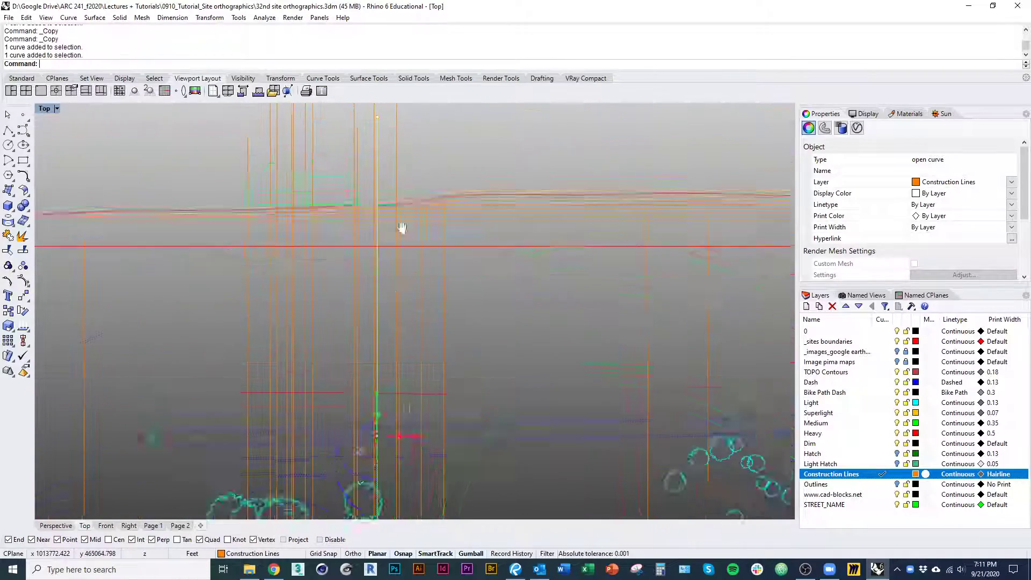
pyautogui.moveTo(413, 451); pyautogui.dragTo(388, 242, button='right')
pyautogui.scroll(1, 399, 461)
pyautogui.scroll(7, 399, 460)
pyautogui.scroll(-15, 397, 436)
pyautogui.scroll(15, 400, 290)
# Scale the section's eastern wall and roof profile horizontally from its eave corner so the upper end meets the adjacent projection line
pyautogui.click(406, 339)
pyautogui.write('s1')
pyautogui.press('Return')
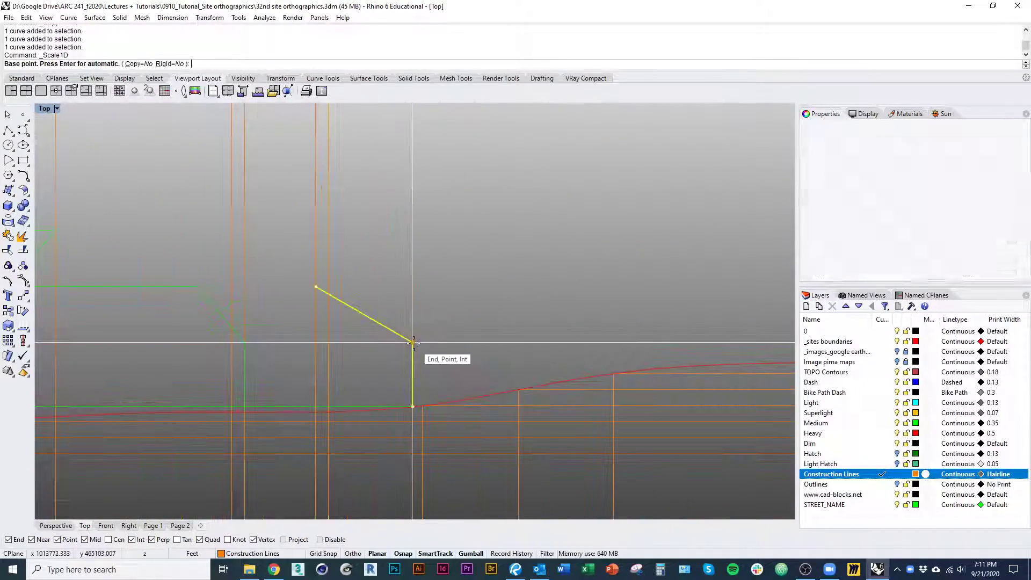
pyautogui.click(413, 342)
pyautogui.keyDown('shift'); pyautogui.click(316, 287); pyautogui.keyUp('shift')
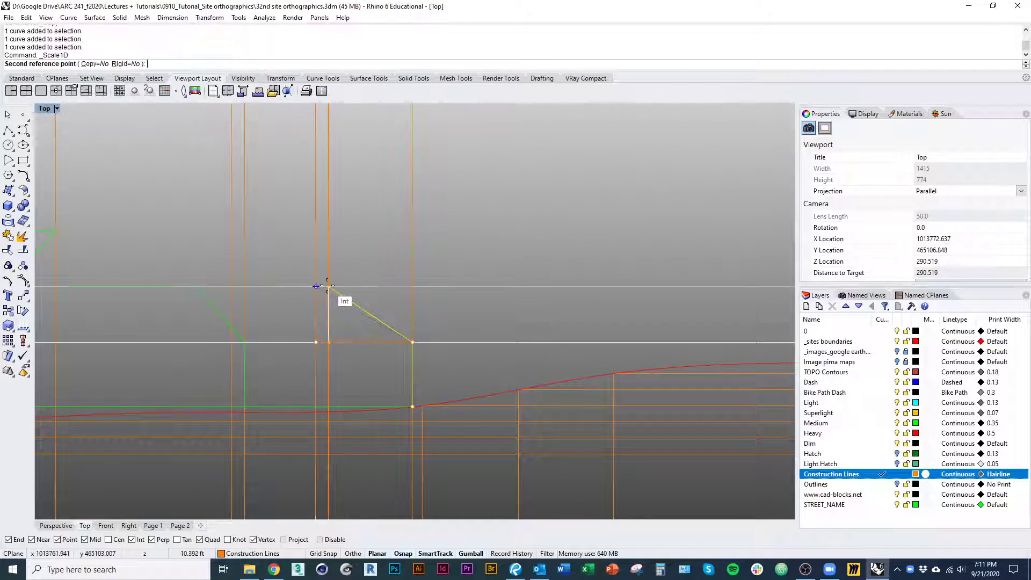
pyautogui.click(328, 286)
pyautogui.press('Escape')
# Copy the scaled eastern profile horizontally from its upper end to the projection line of the eastern block's western corner
pyautogui.scroll(-5, 368, 290)
pyautogui.moveTo(381, 301); pyautogui.dragTo(410, 295, button='right')
pyautogui.click(411, 299)
pyautogui.write('co')
pyautogui.press('Return')
pyautogui.moveTo(383, 346); pyautogui.dragTo(392, 215, button='right')
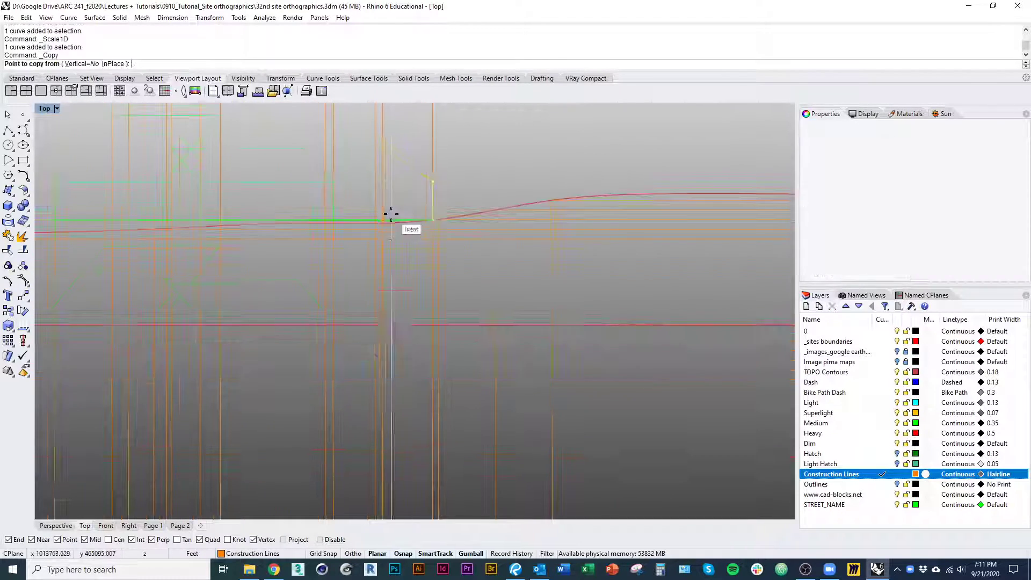
pyautogui.scroll(-14, 391, 215)
pyautogui.moveTo(399, 306); pyautogui.dragTo(402, 222, button='right')
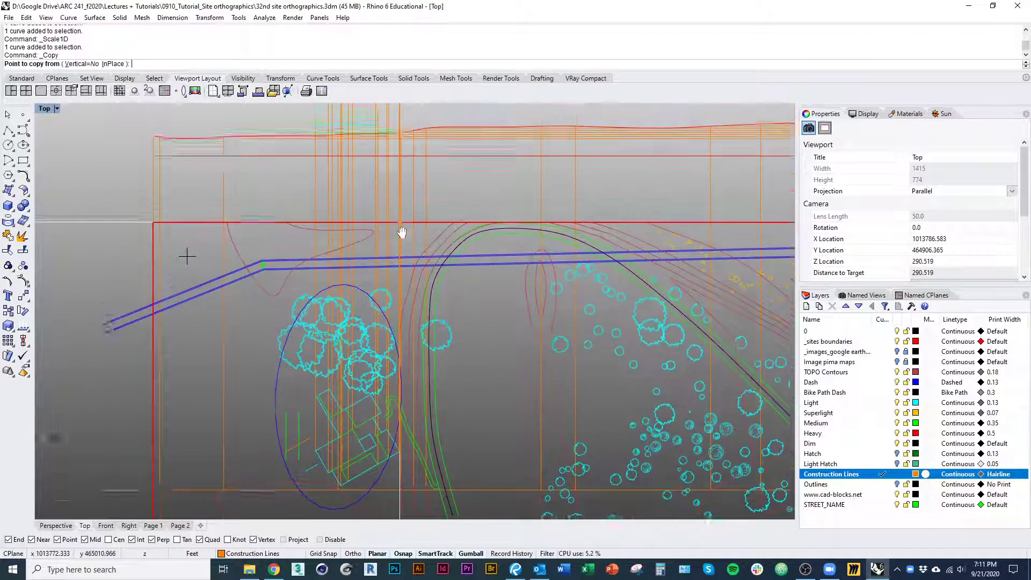
pyautogui.scroll(12, 387, 225)
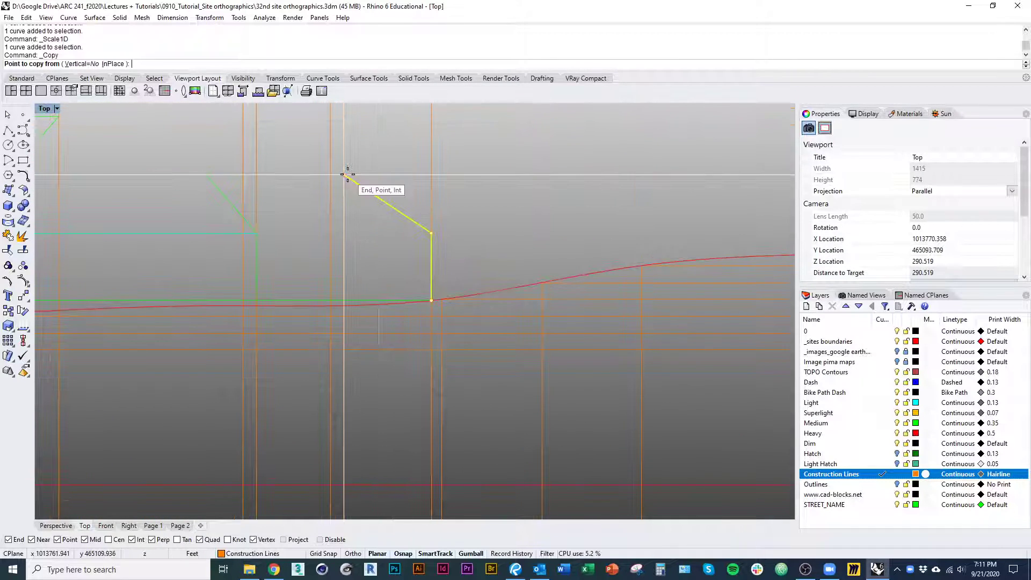
pyautogui.click(347, 174)
pyautogui.click(242, 175)
pyautogui.press('Return')
# Draw a horizontal polyline joining the upper ends of the original and copied eastern profiles as the roof's top edge
pyautogui.moveTo(266, 202); pyautogui.dragTo(311, 279, button='right')
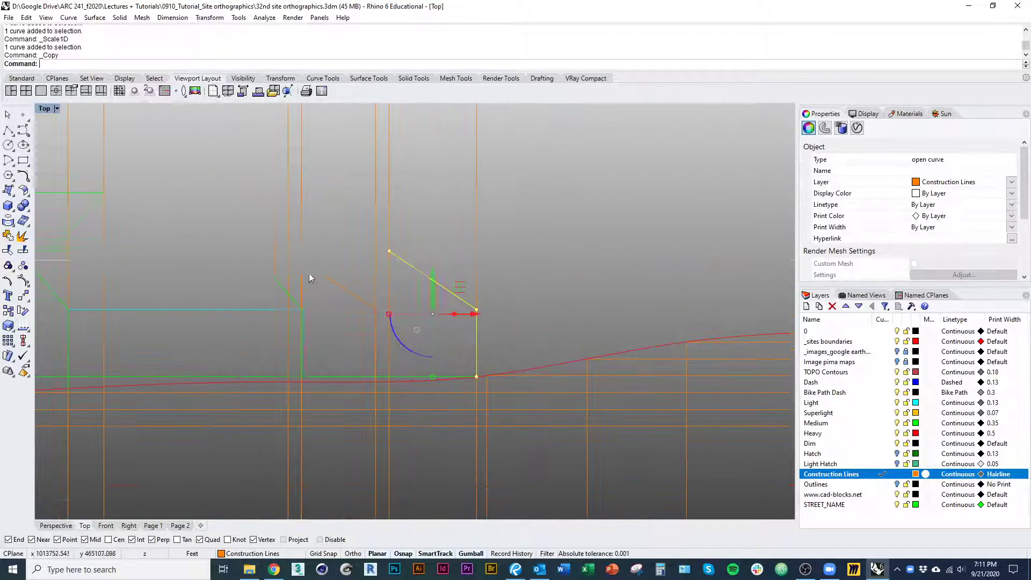
pyautogui.write('pl')
pyautogui.press('Return')
pyautogui.press('Return')
pyautogui.click(411, 266)
pyautogui.scroll(-3, 412, 267)
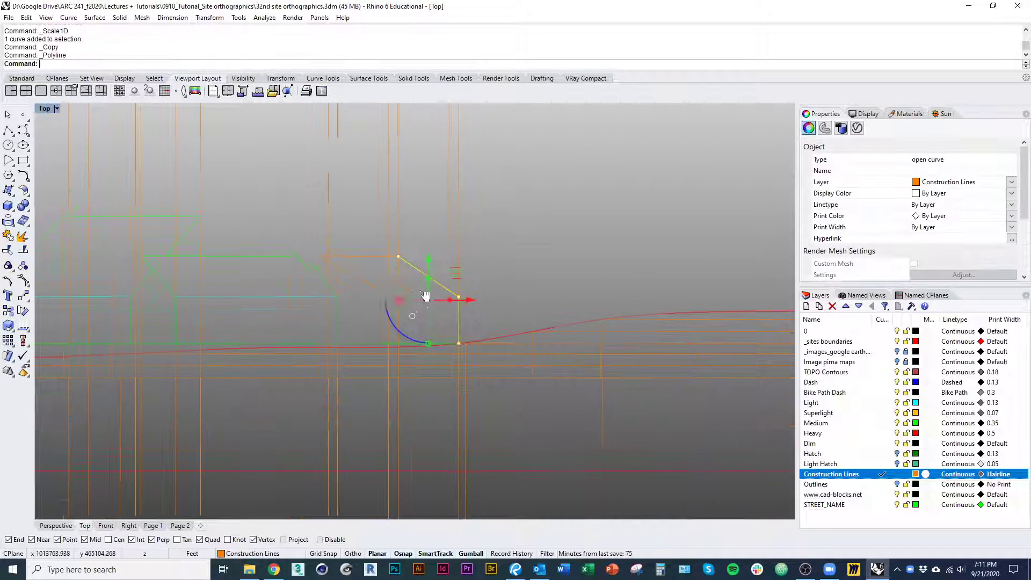
# Draw a vertical line from the new roof edge's west end down to the neighbouring building's sloped roof
pyautogui.scroll(2, 413, 278)
pyautogui.moveTo(383, 279); pyautogui.dragTo(456, 285, button='right')
pyautogui.rightClick(456, 285)
pyautogui.click(443, 249)
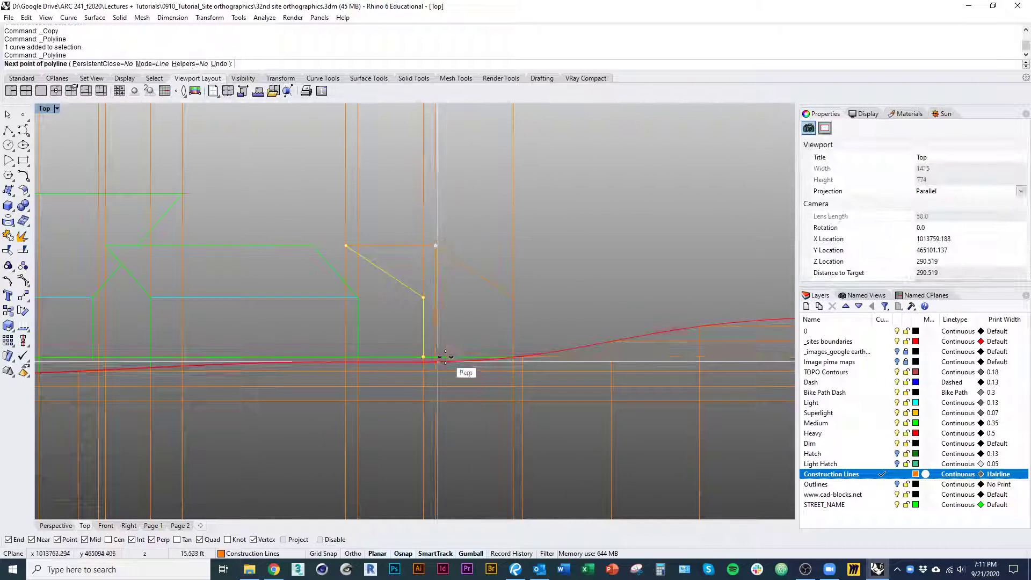
pyautogui.click(346, 285)
pyautogui.rightClick(345, 284)
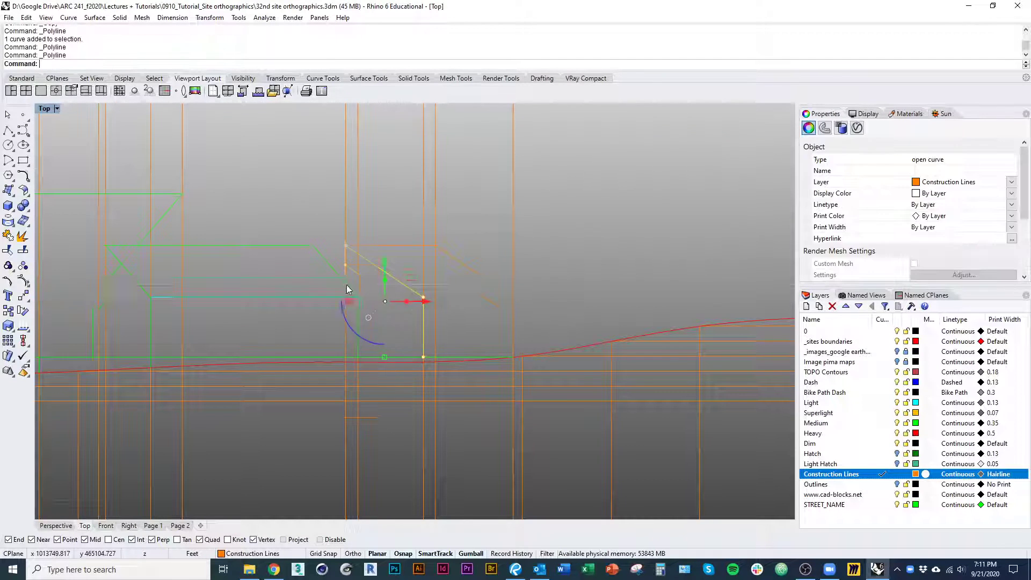
# Move the eastern profile, its horizontal roof edge and the short vertical line to the Medium layer
pyautogui.scroll(3, 345, 285)
pyautogui.click(345, 284)
pyautogui.click(385, 322)
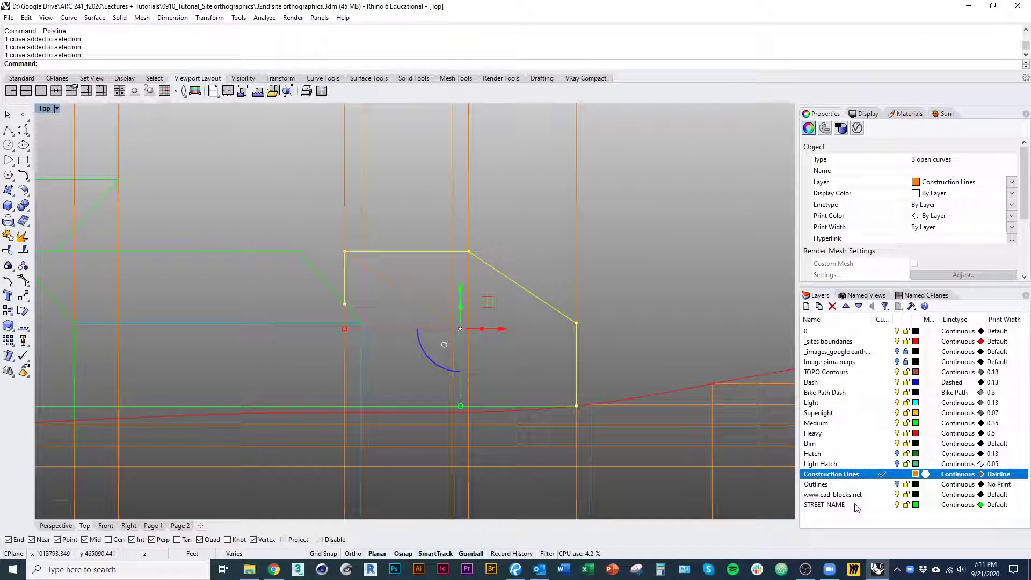
pyautogui.rightClick(850, 425)
pyautogui.click(892, 377)
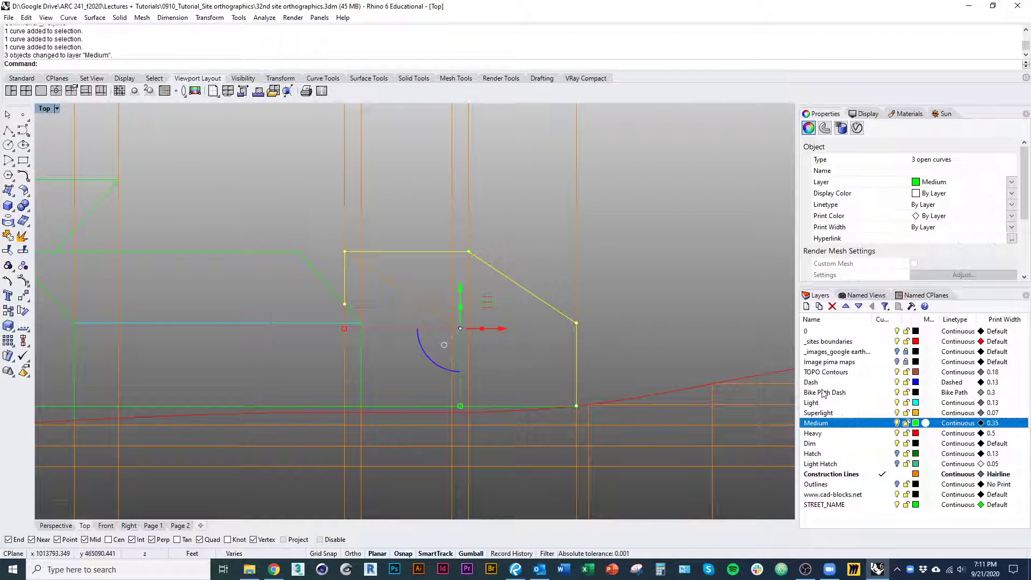
# Delete the copied profile inside the eastern building's outline
pyautogui.moveTo(646, 306); pyautogui.dragTo(659, 314, button='right')
pyautogui.click(659, 314)
pyautogui.click(434, 317)
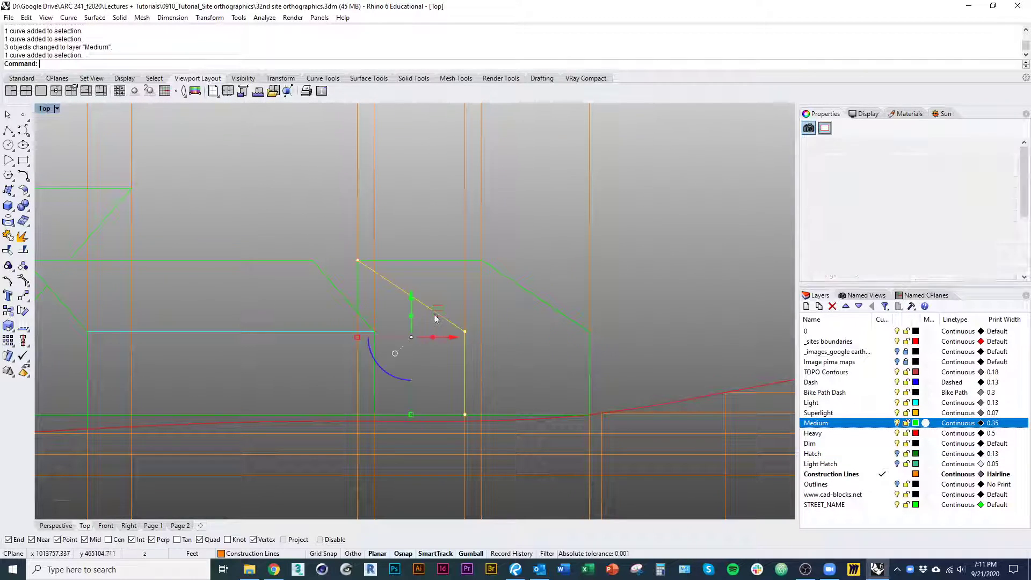
pyautogui.write('d')
pyautogui.press('Return')
# Draw a vertical line from the east end of the horizontal roof edge to the floor line and move it to the Light layer
pyautogui.rightClick(476, 278)
pyautogui.click(482, 260)
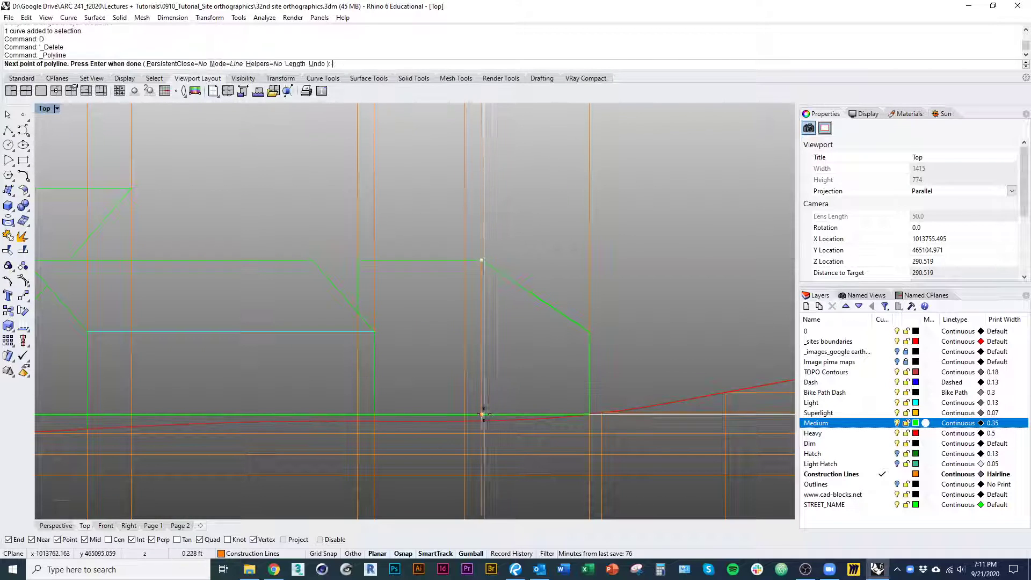
pyautogui.click(484, 385)
pyautogui.click(516, 419)
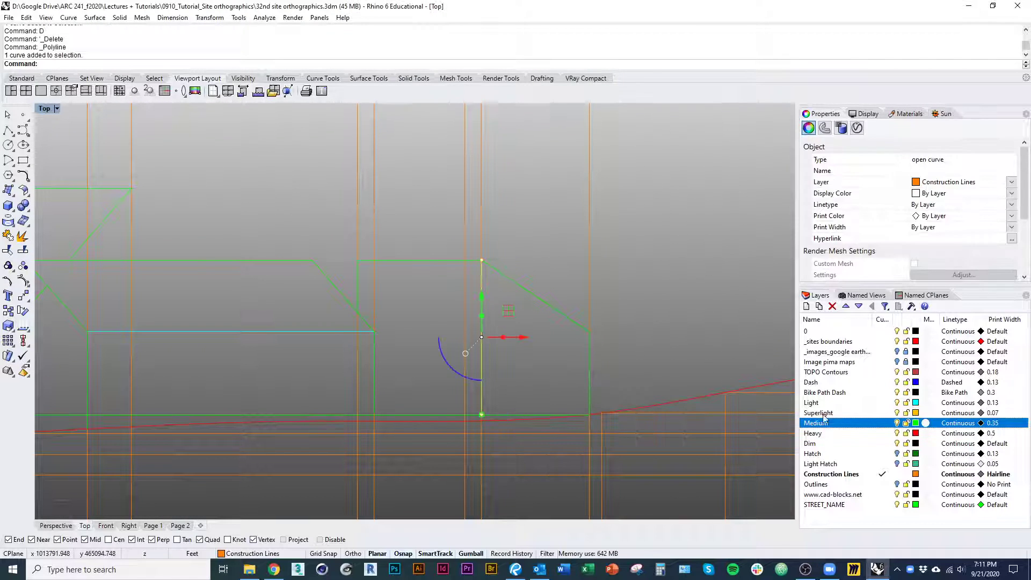
pyautogui.rightClick(835, 403)
pyautogui.click(891, 382)
# Review the building section along the ground line and compare it with the projection lines and the plan below
pyautogui.scroll(-3, 634, 343)
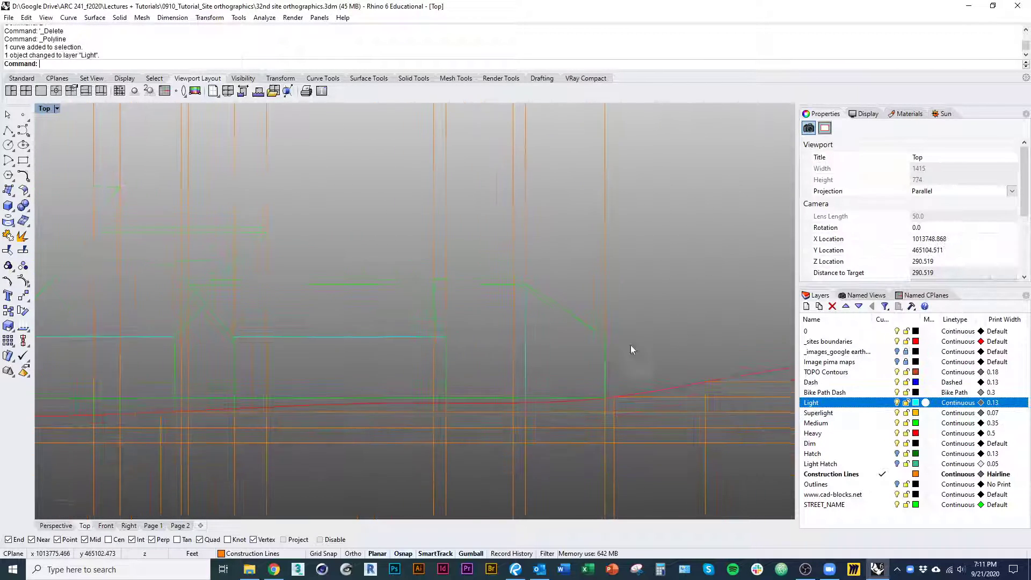
pyautogui.scroll(-14, 518, 351)
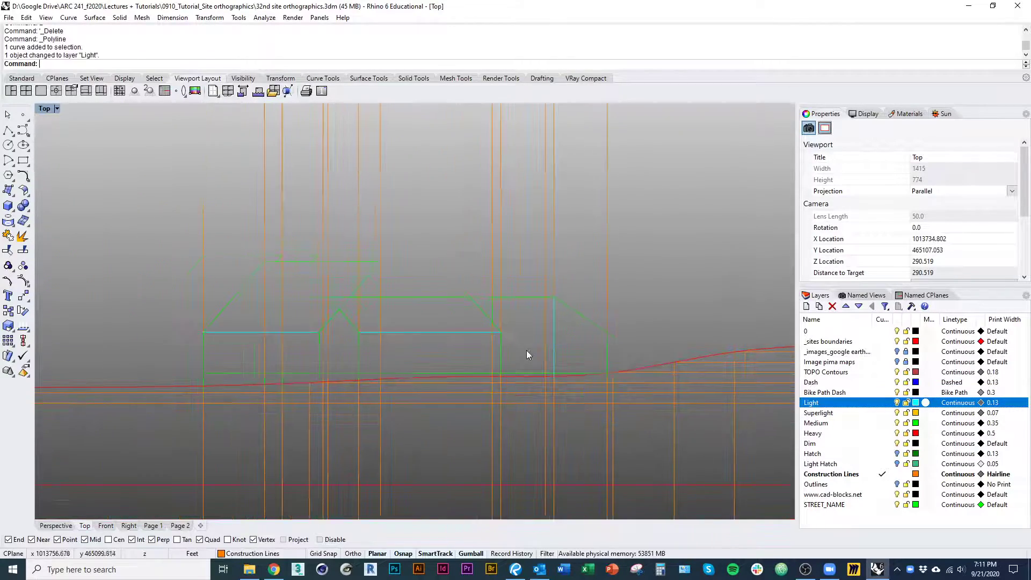
pyautogui.moveTo(495, 299); pyautogui.dragTo(466, 416, button='right')
pyautogui.scroll(1, 435, 274)
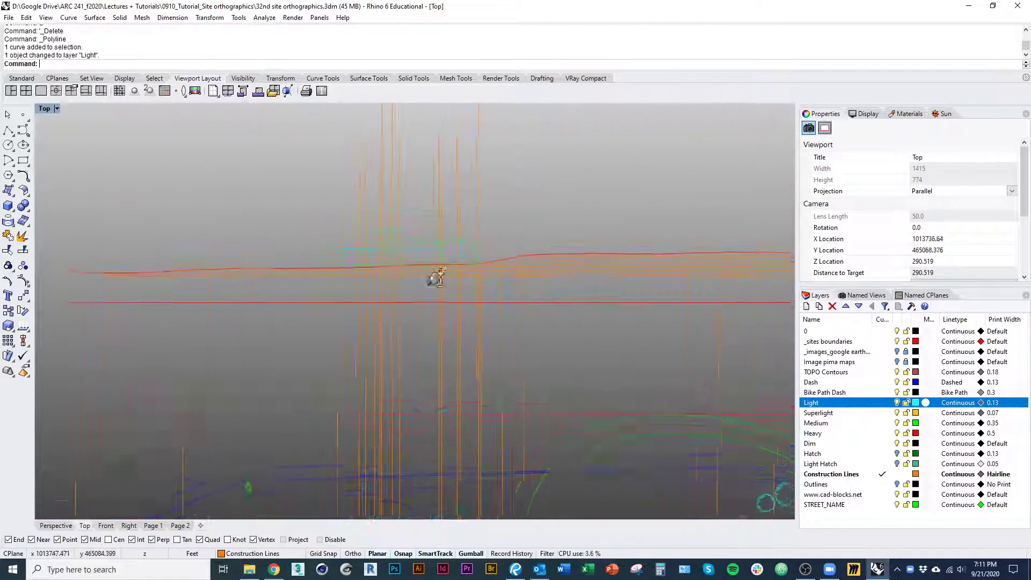
pyautogui.scroll(-5, 436, 274)
pyautogui.moveTo(449, 327); pyautogui.dragTo(451, 231, button='right')
pyautogui.scroll(10, 430, 356)
pyautogui.moveTo(443, 457); pyautogui.dragTo(379, 472, button='right')
pyautogui.scroll(2, 422, 446)
pyautogui.scroll(-4, 401, 443)
pyautogui.scroll(-8, 379, 360)
pyautogui.moveTo(373, 361); pyautogui.dragTo(363, 469, button='right')
pyautogui.moveTo(385, 234); pyautogui.dragTo(388, 319, button='right')
pyautogui.scroll(13, 373, 232)
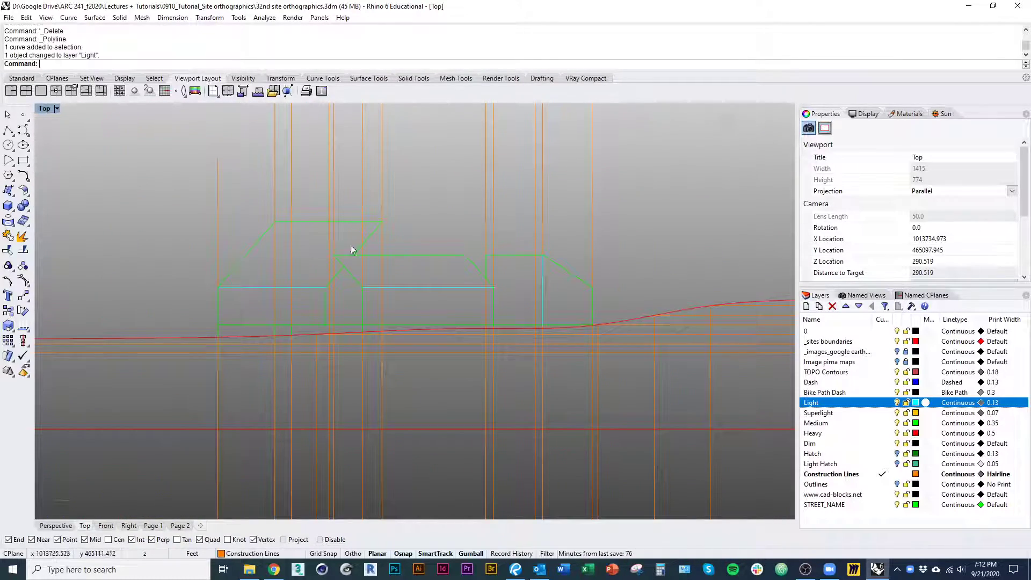
pyautogui.scroll(-5, 425, 284)
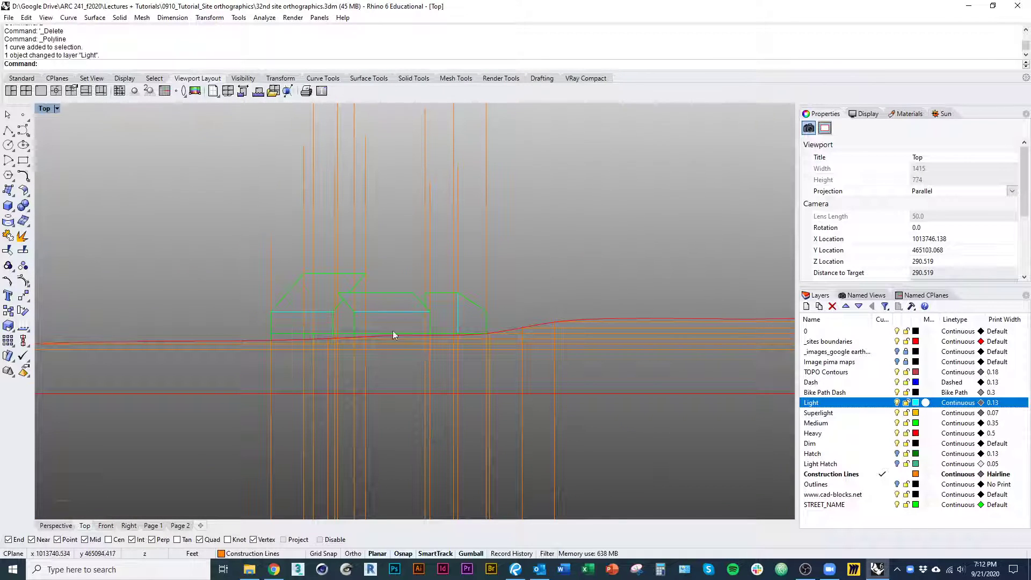
pyautogui.scroll(3, 394, 306)
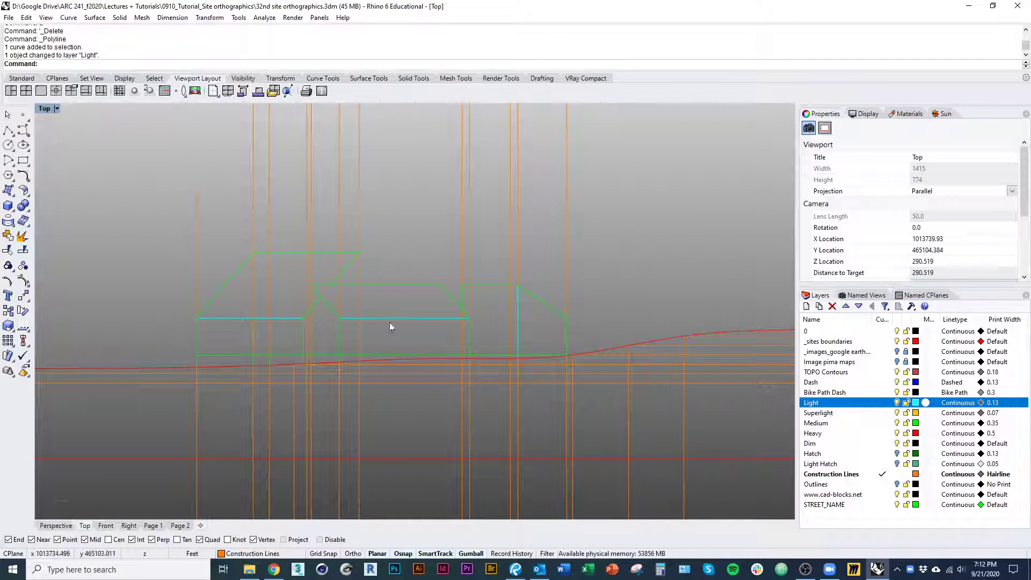
pyautogui.scroll(-5, 402, 321)
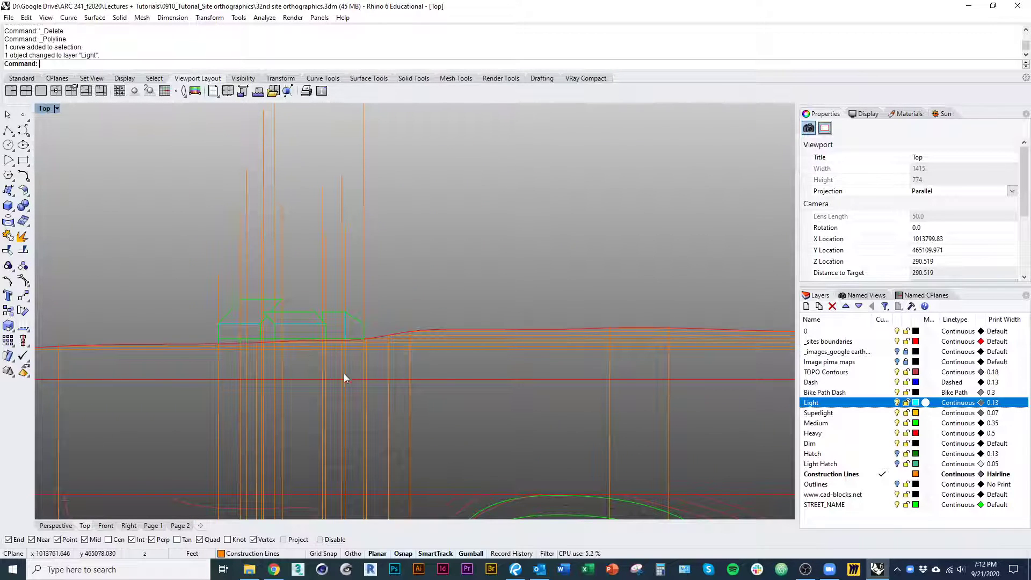
pyautogui.scroll(10, 325, 338)
pyautogui.scroll(-8, 332, 298)
pyautogui.moveTo(332, 358); pyautogui.dragTo(280, 406, button='right')
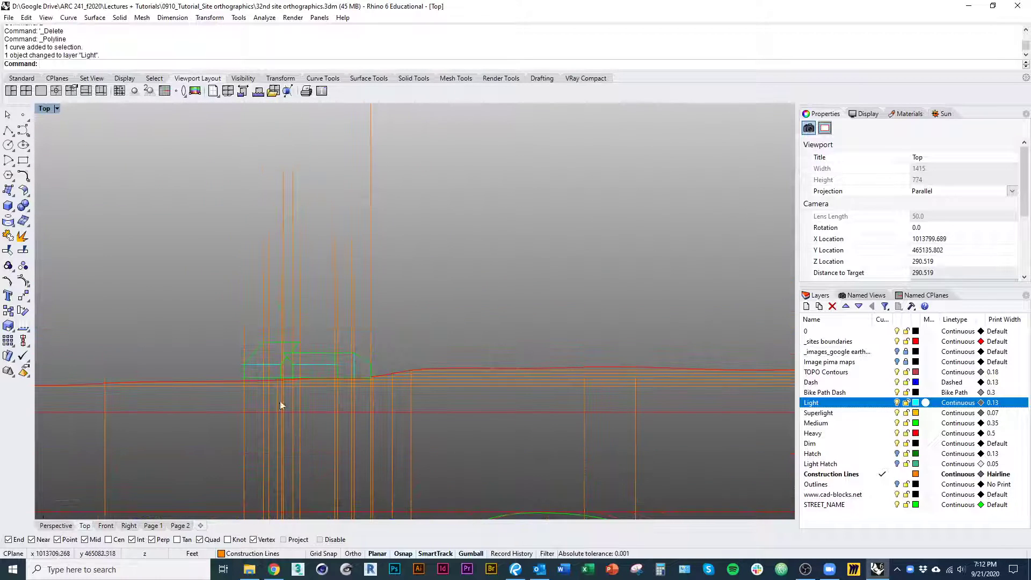
pyautogui.scroll(-4, 339, 385)
pyautogui.moveTo(341, 385); pyautogui.dragTo(317, 346, button='right')
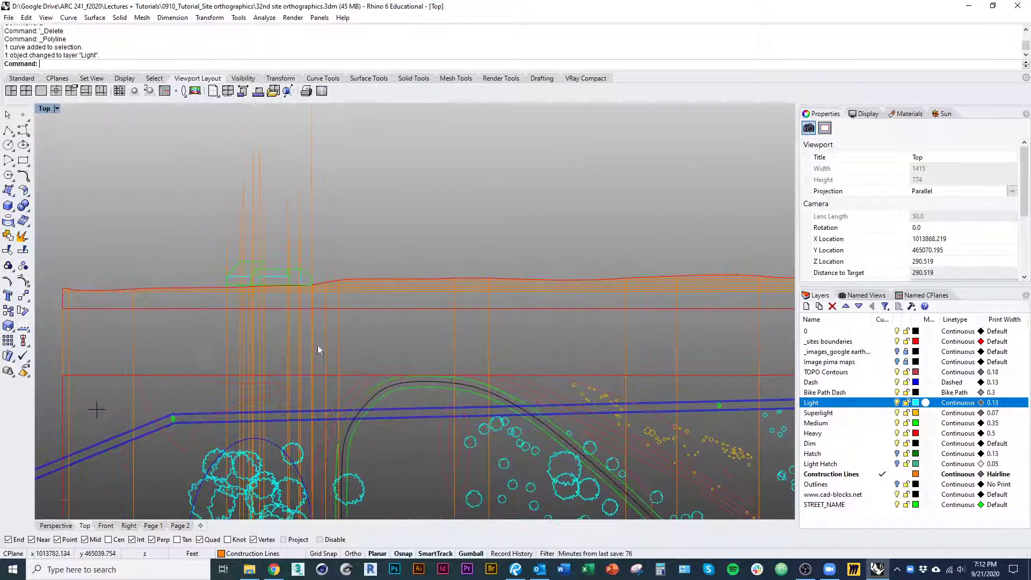